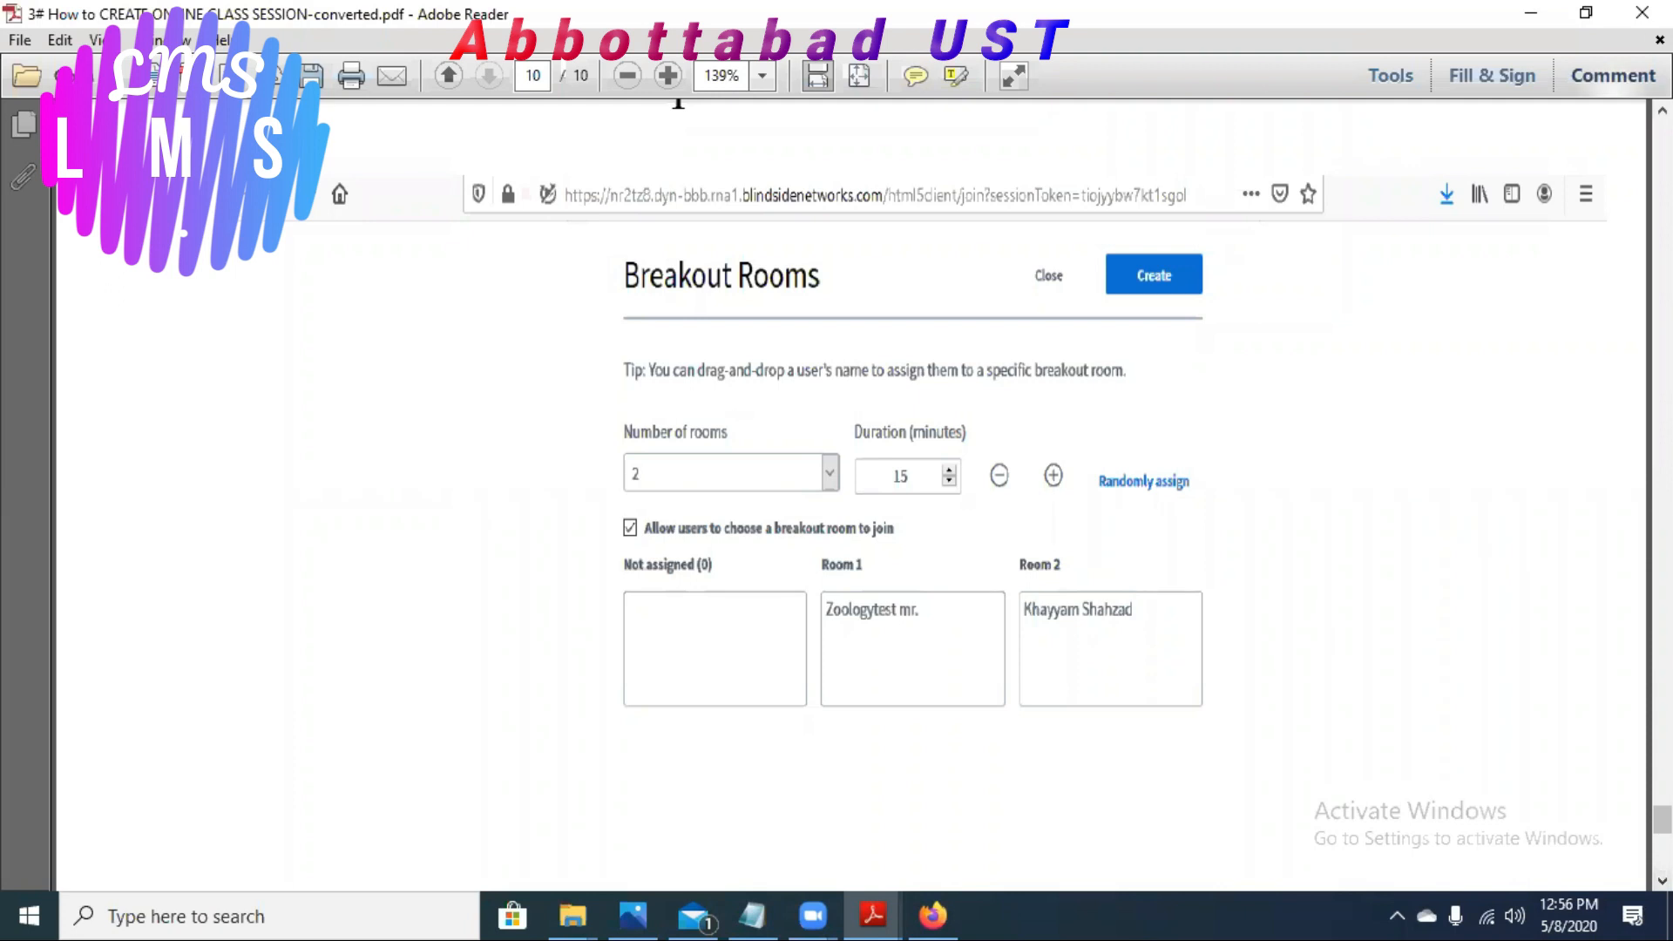
# Step: Switch to the LMS site in Firefox and change accounts, logging in with the teacher's saved username
pyautogui.click(1531, 14)
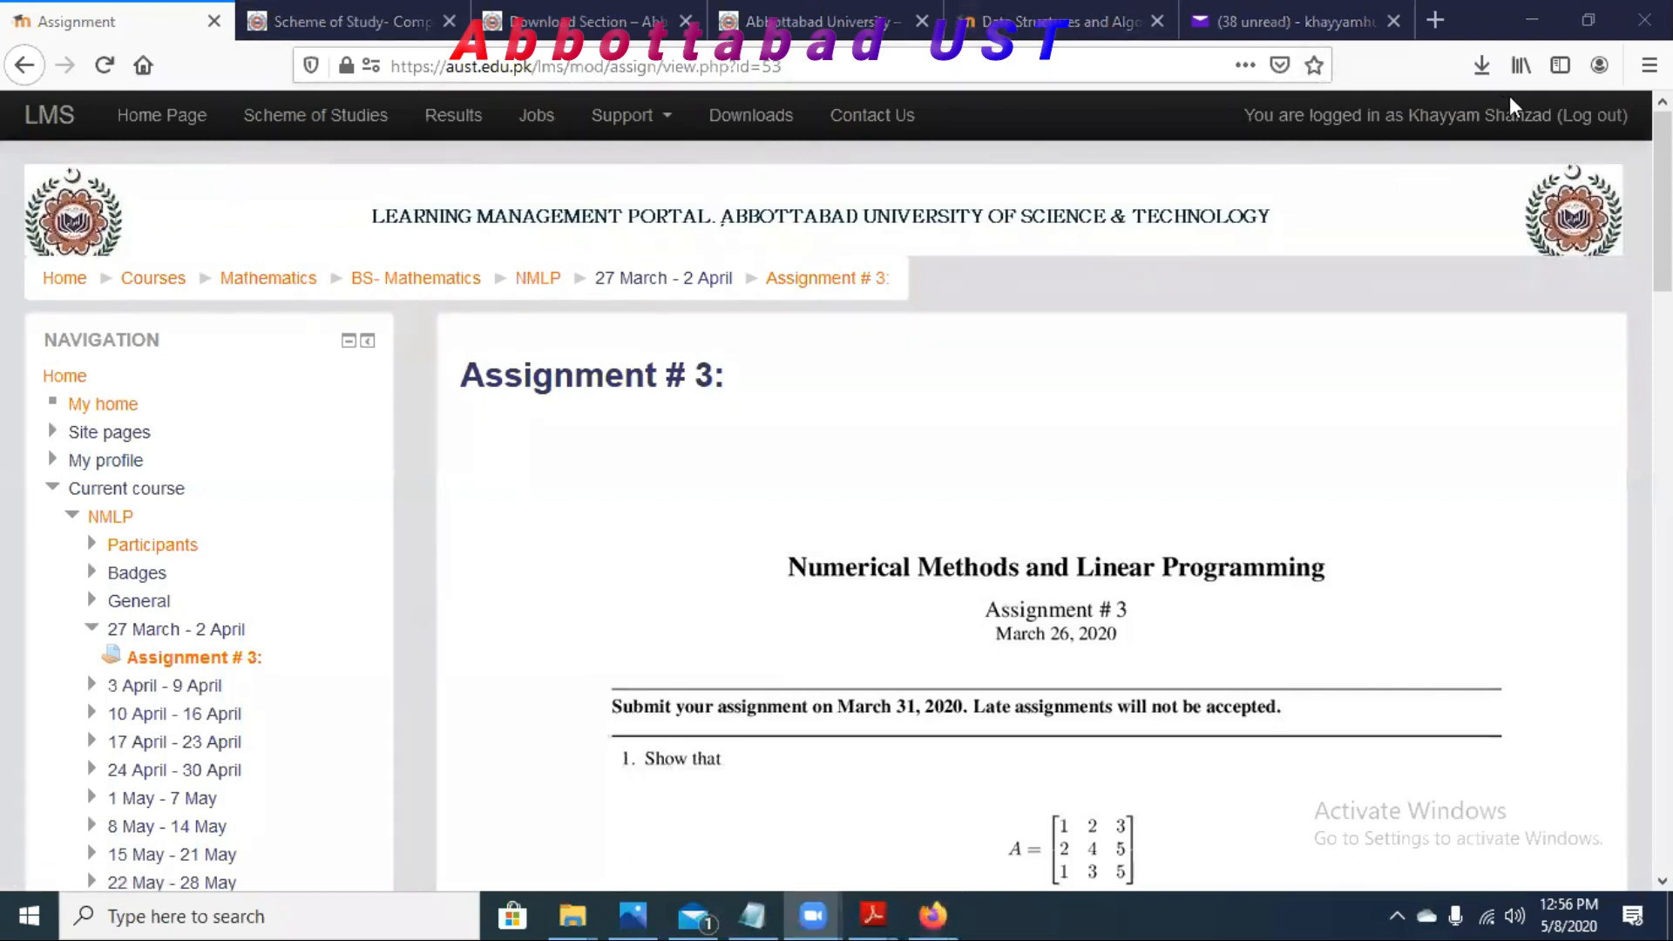
pyautogui.click(1588, 115)
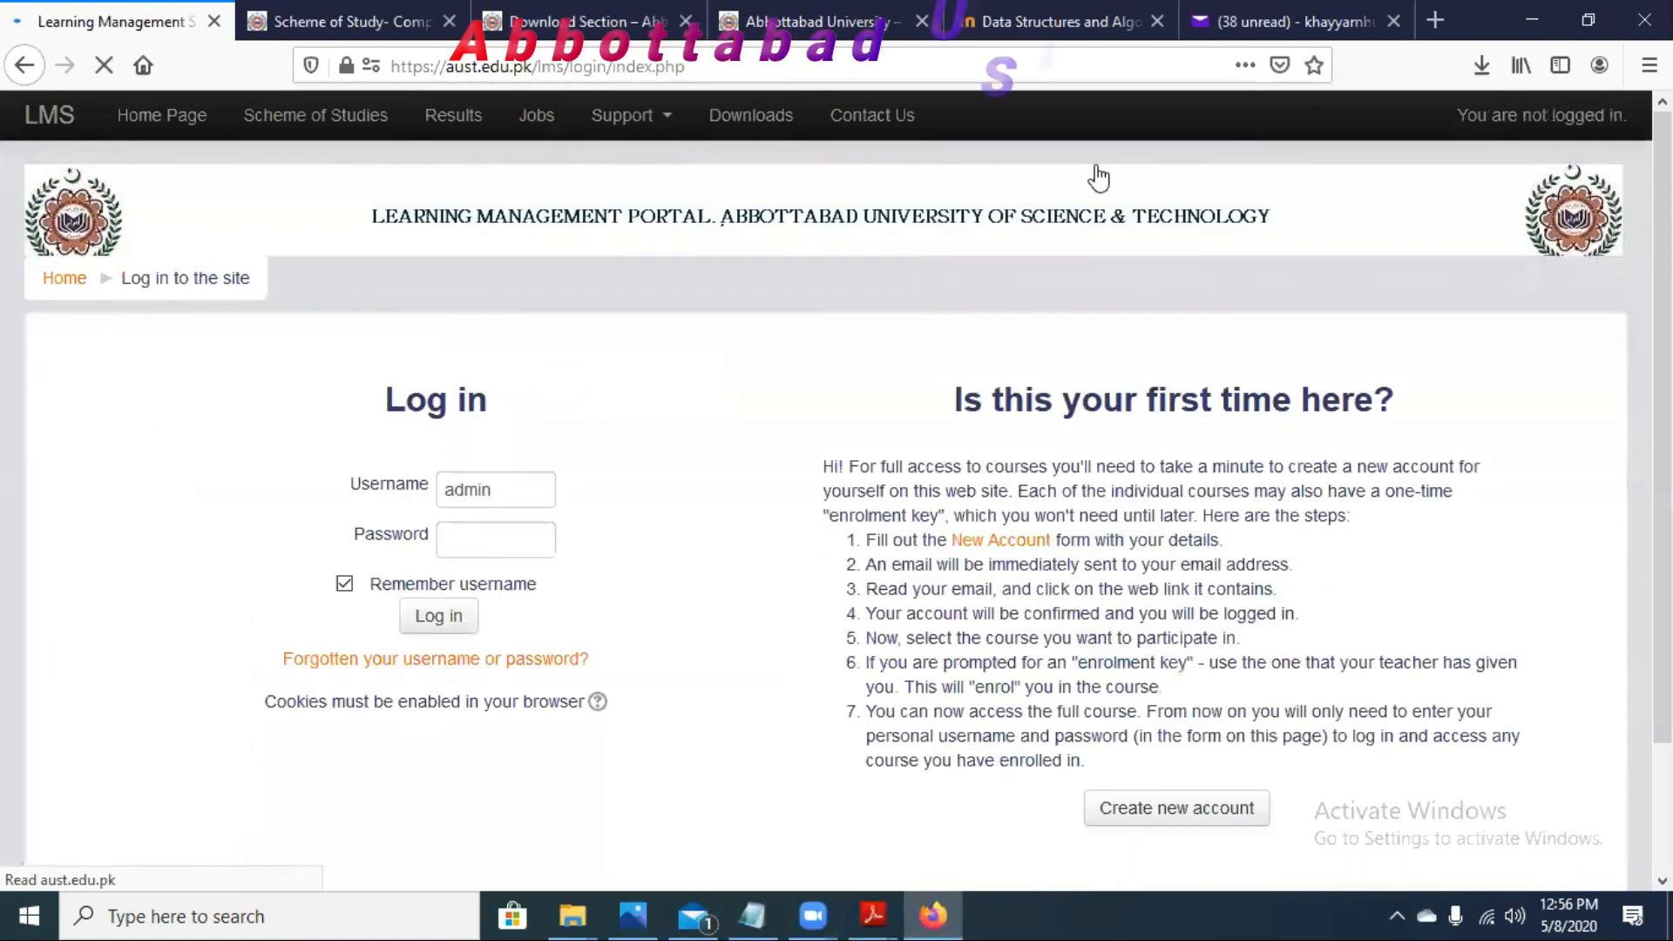
pyautogui.moveTo(512, 485); pyautogui.dragTo(333, 452)
pyautogui.write('a')
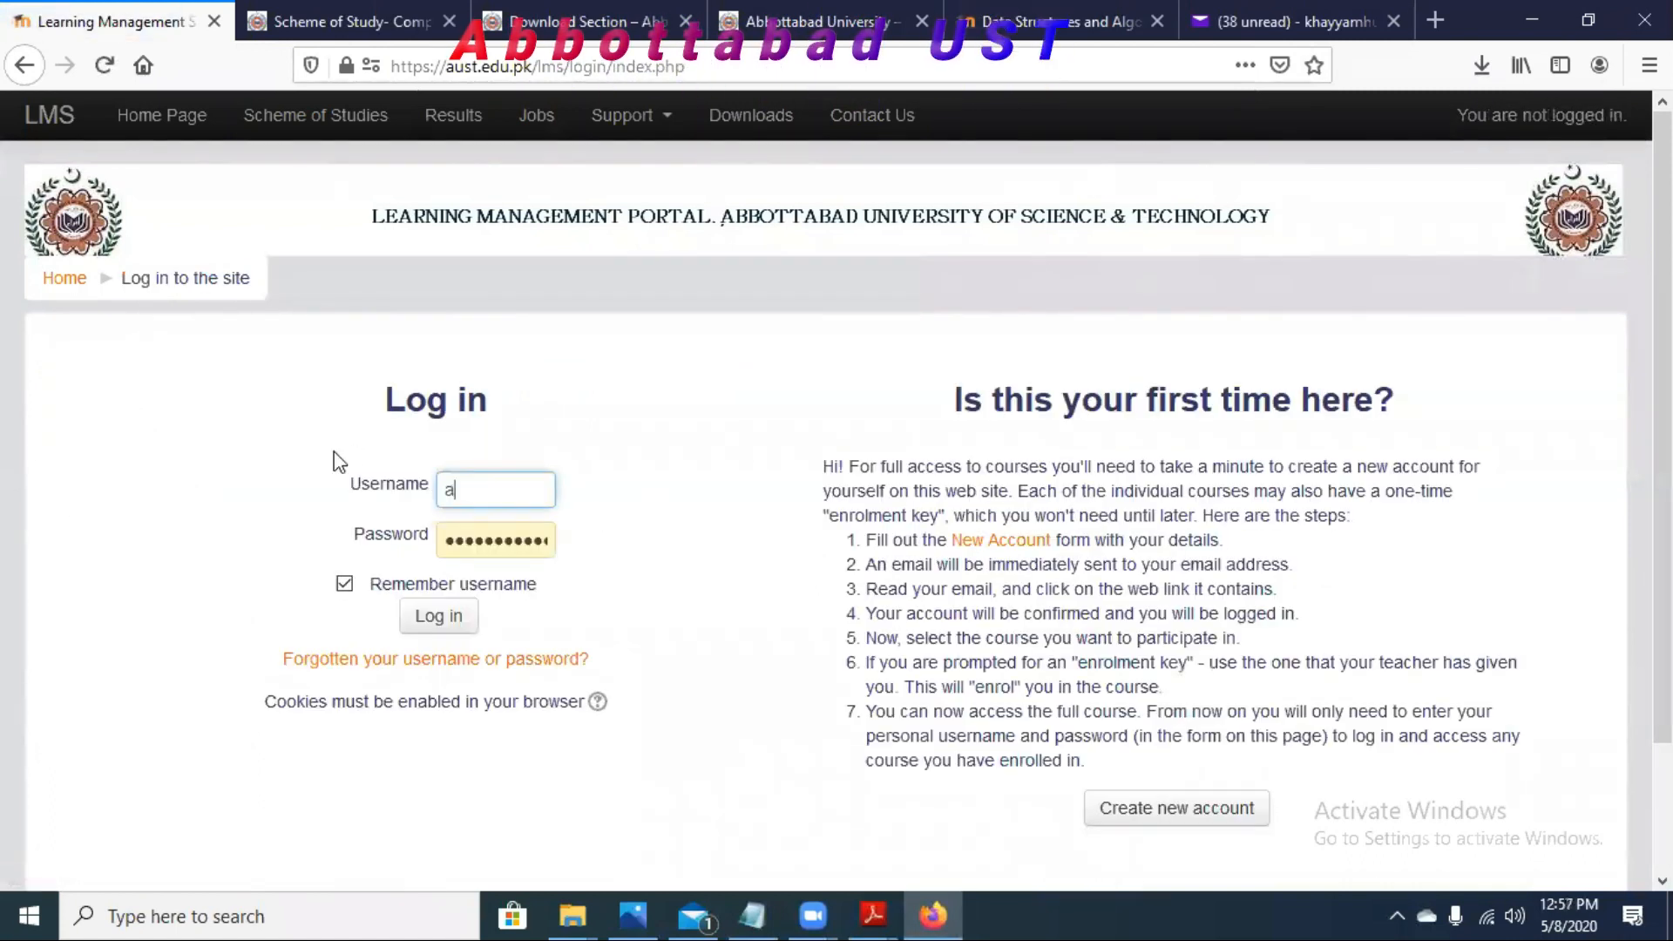
pyautogui.write('hsans')
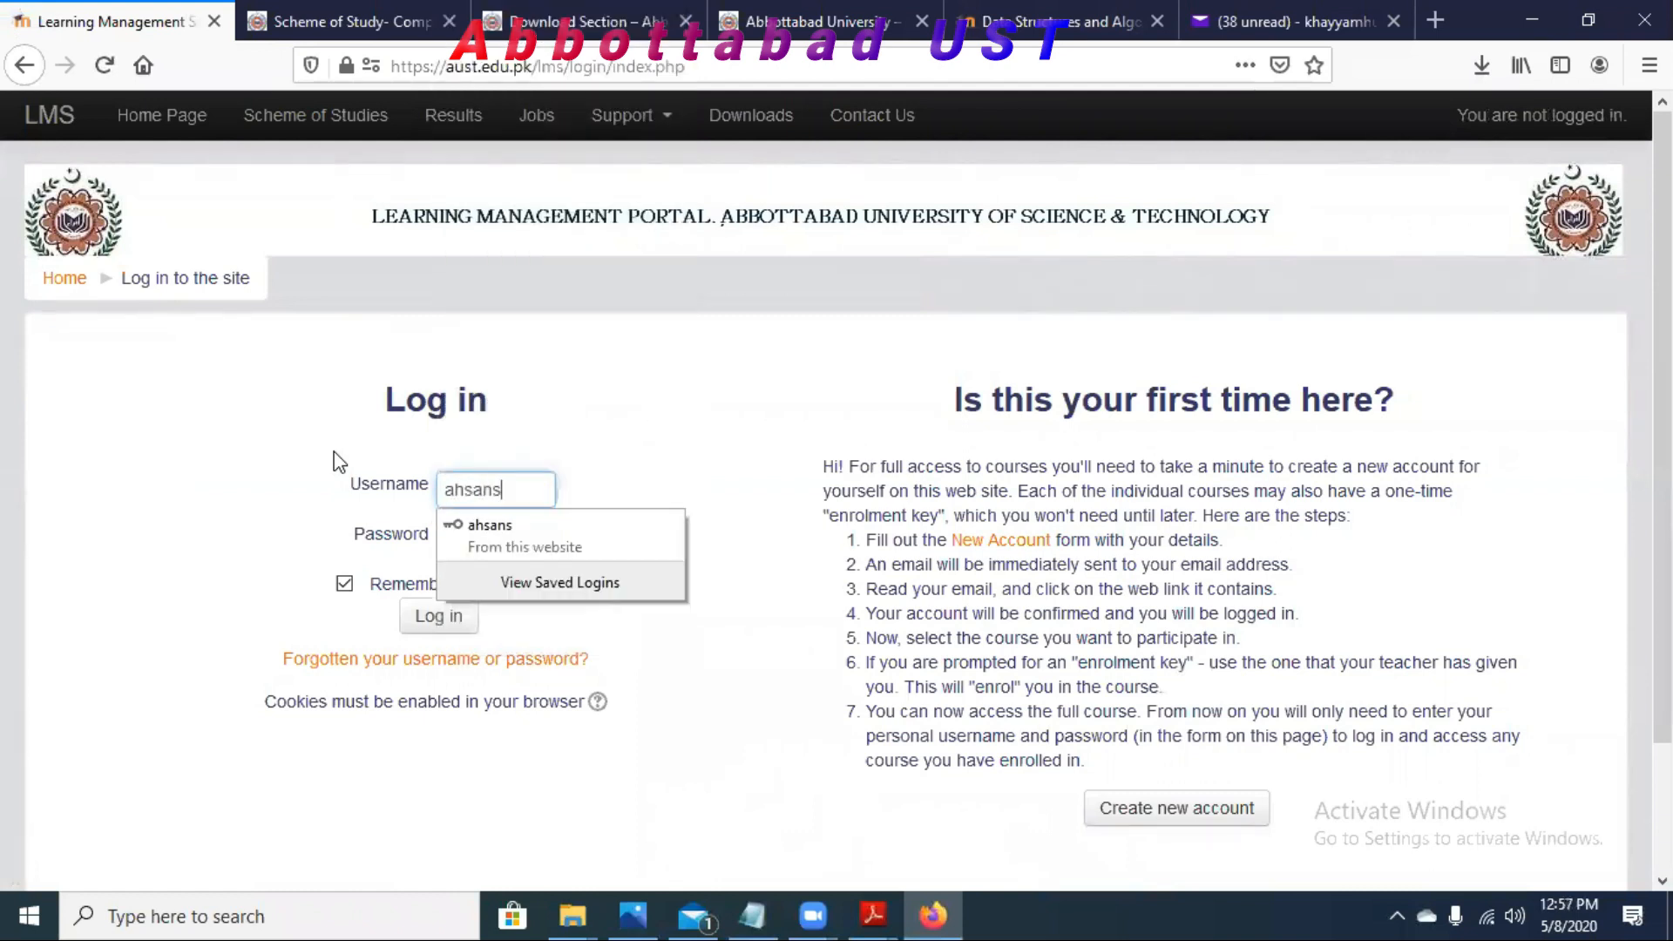
pyautogui.click(462, 523)
pyautogui.click(453, 622)
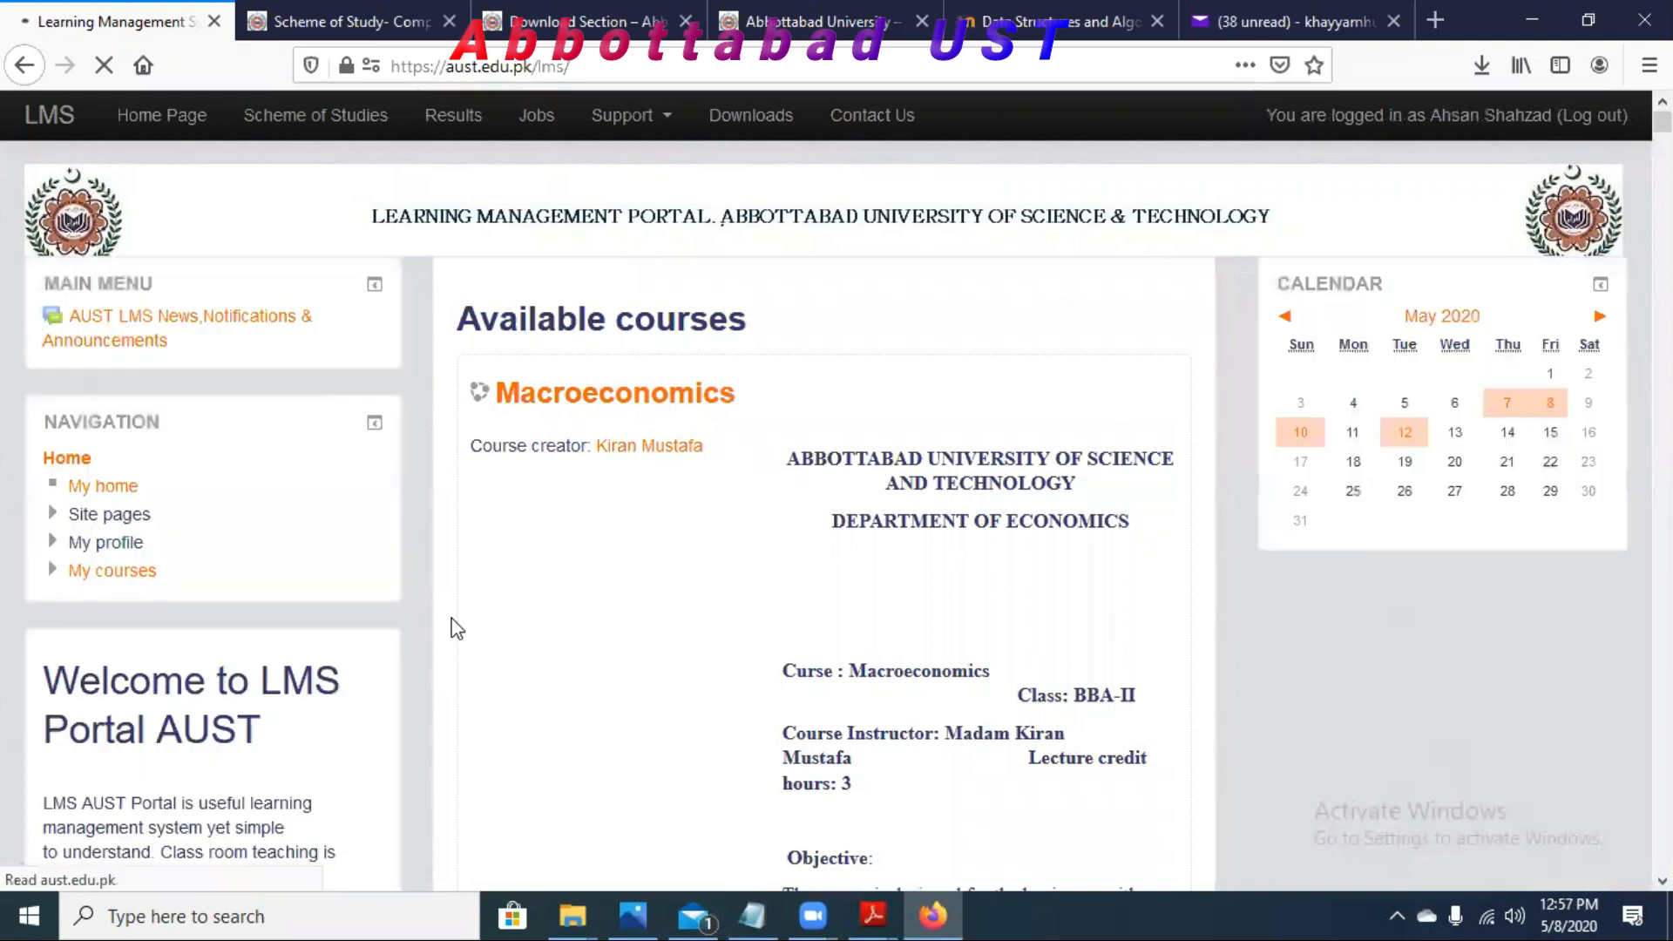
# Step: Open the Data Structures and Algorithms course from the teacher's own courses and turn editing on
pyautogui.click(115, 574)
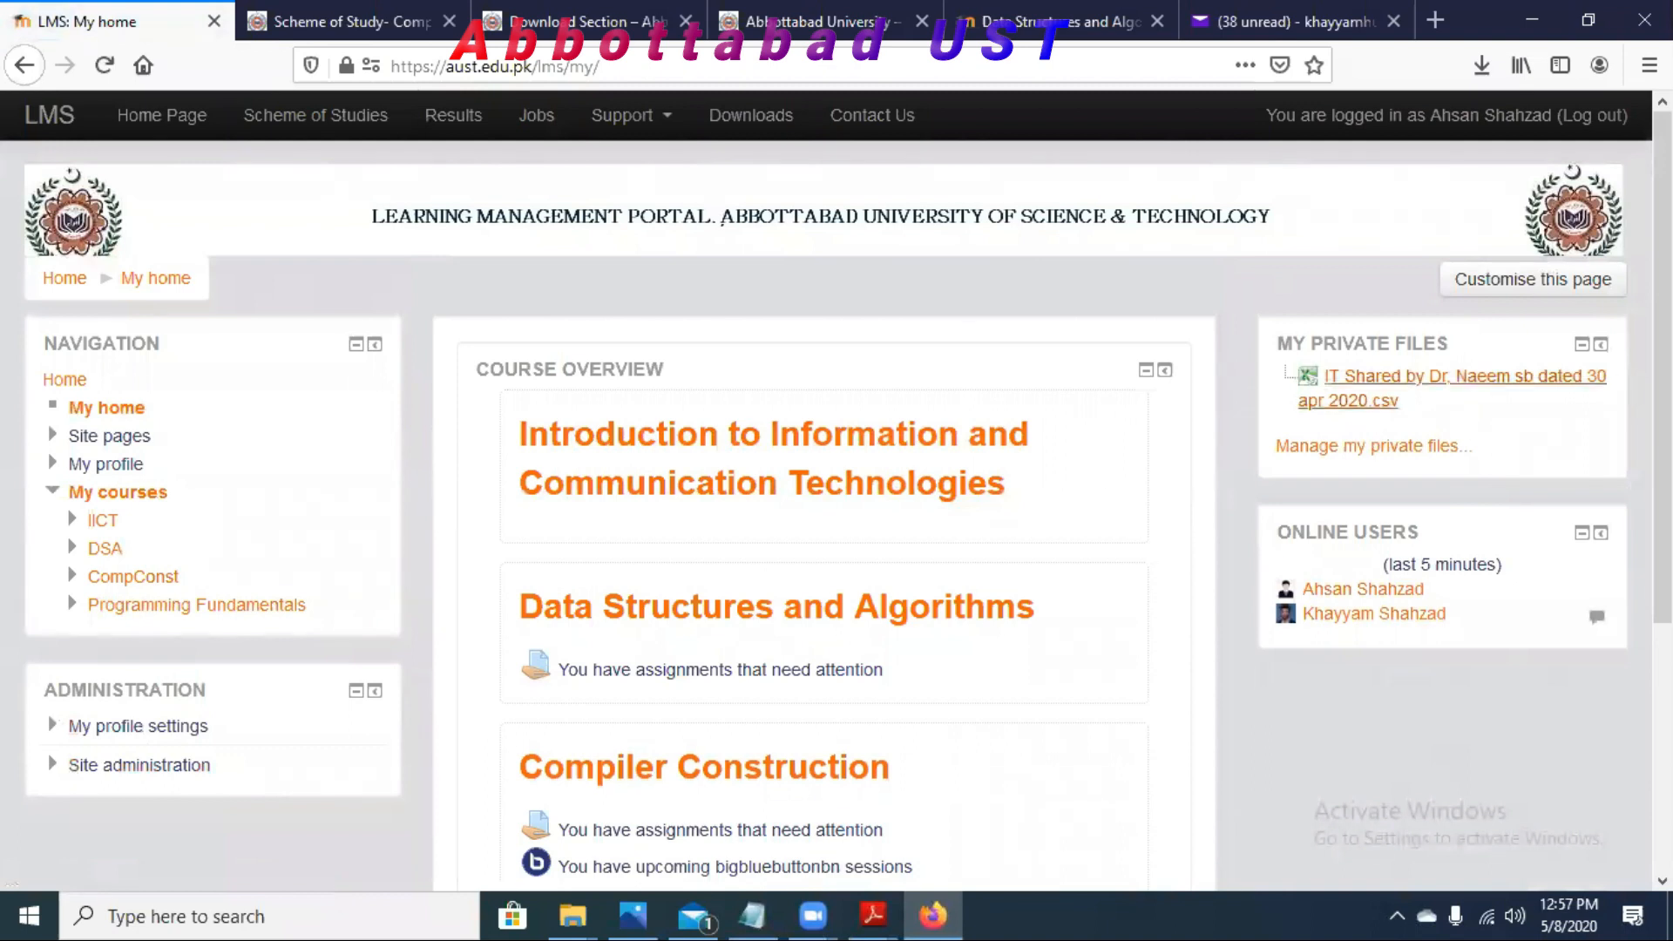
pyautogui.scroll(-3, 889, 322)
pyautogui.click(837, 381)
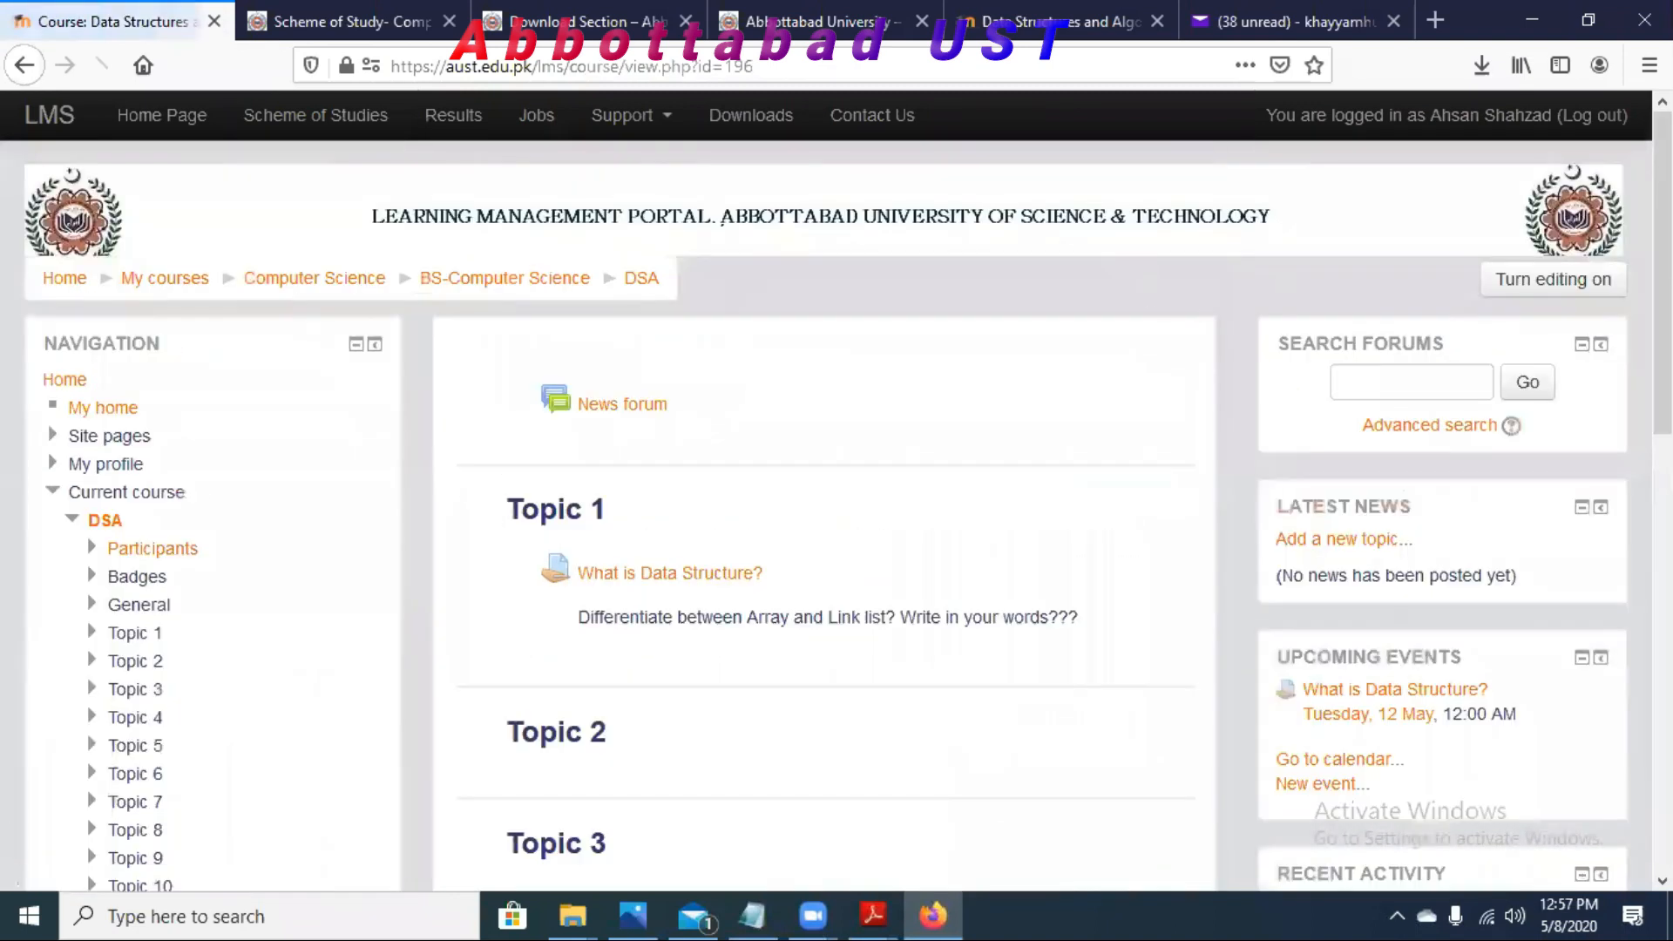
pyautogui.scroll(-3, 838, 381)
pyautogui.scroll(-4, 1038, 496)
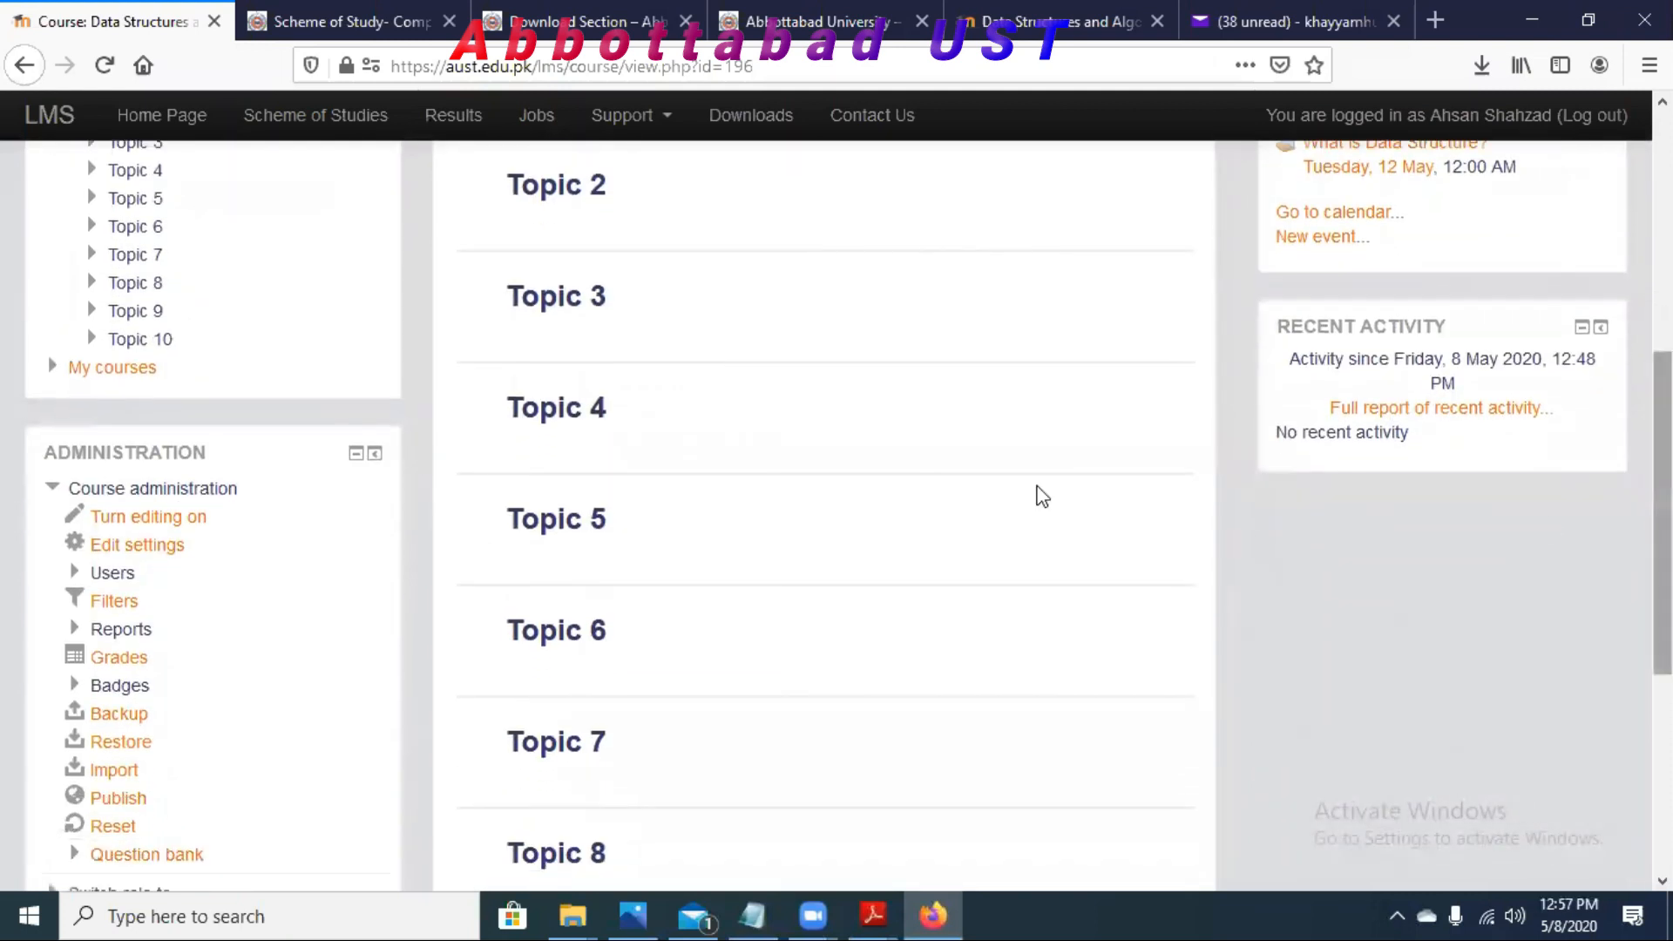
pyautogui.click(198, 517)
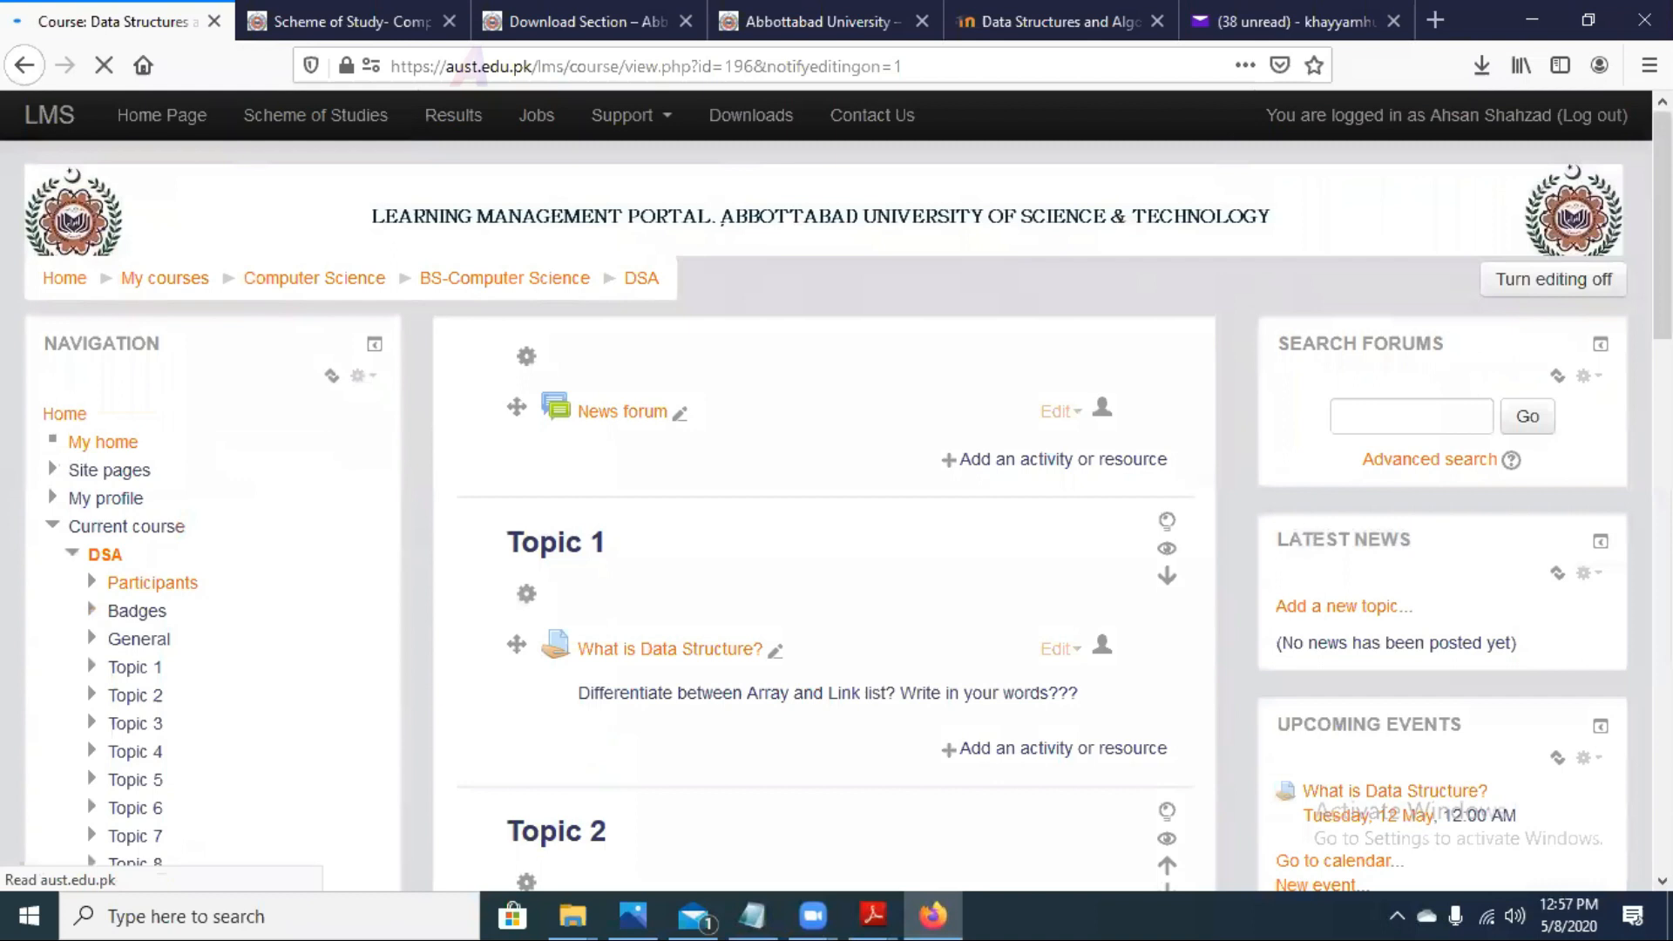
# Step: Add a BigBlueButtonBN activity to Topic 2 of the course
pyautogui.moveTo(1663, 224); pyautogui.dragTo(1663, 392)
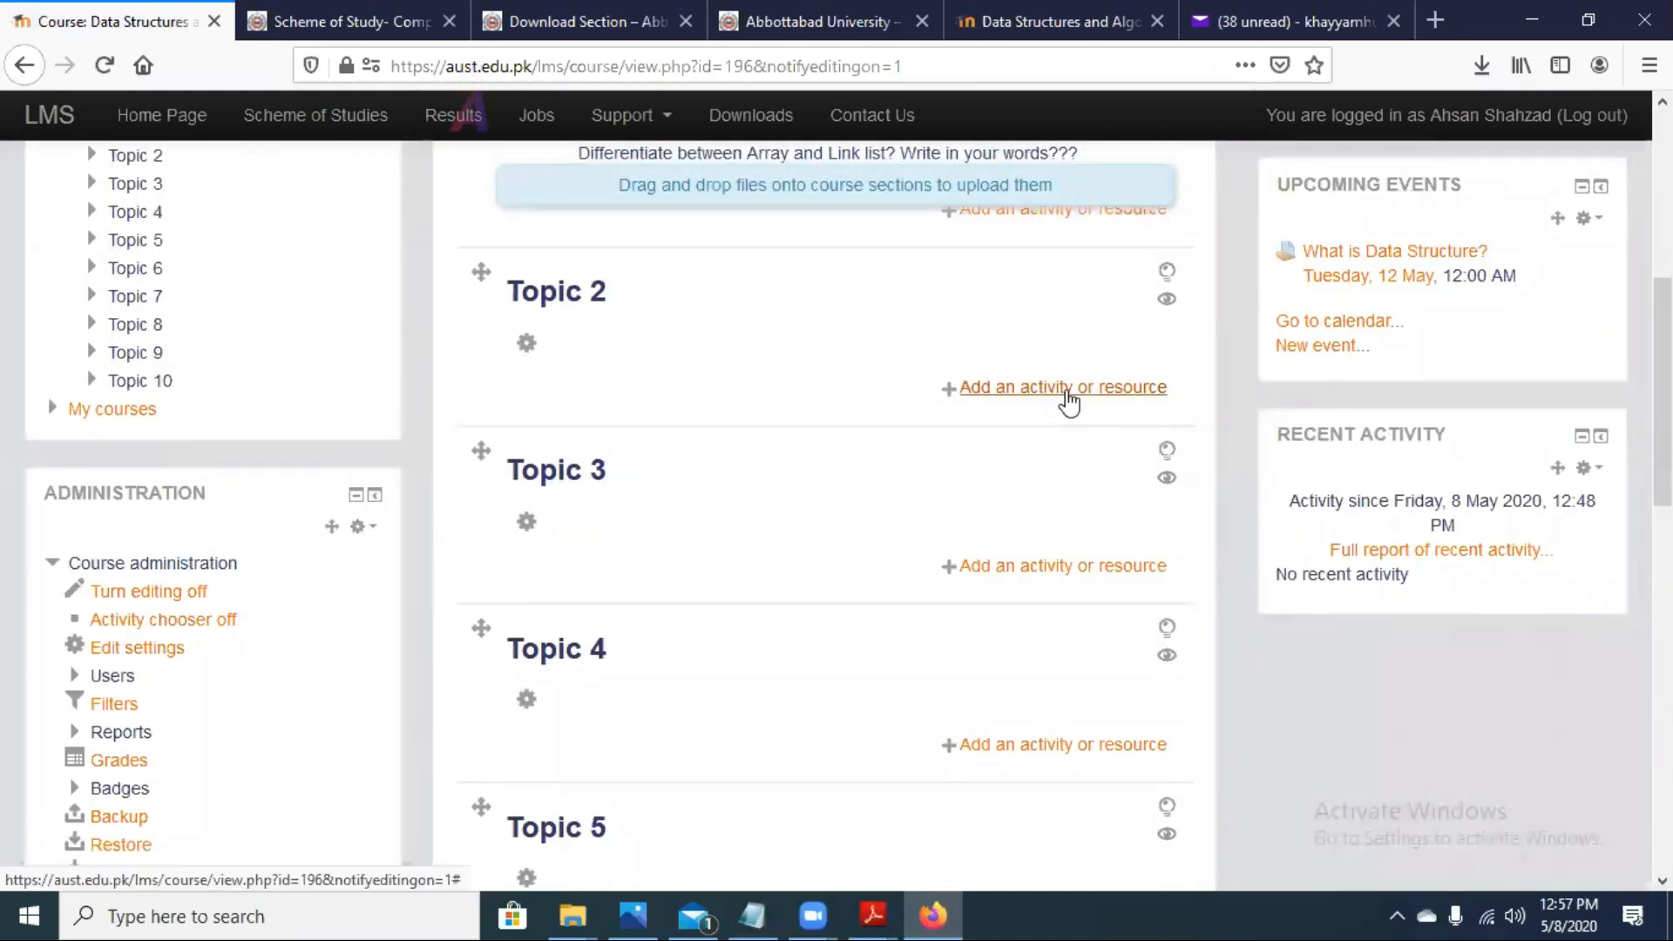
pyautogui.click(1067, 396)
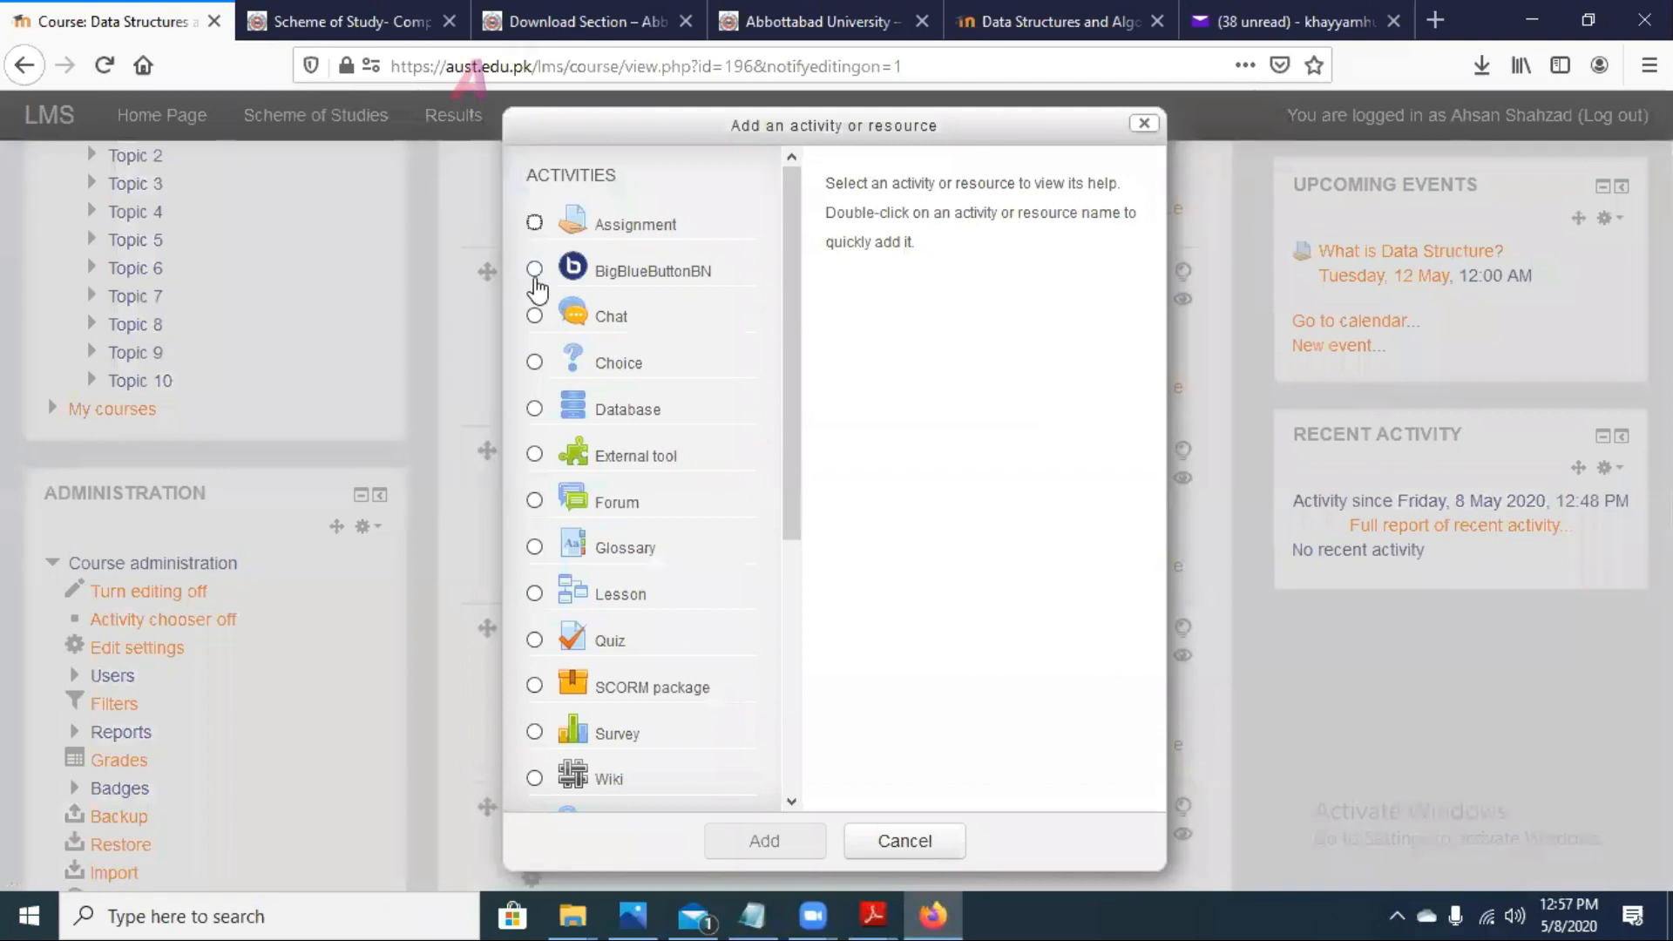
pyautogui.click(536, 281)
pyautogui.click(775, 843)
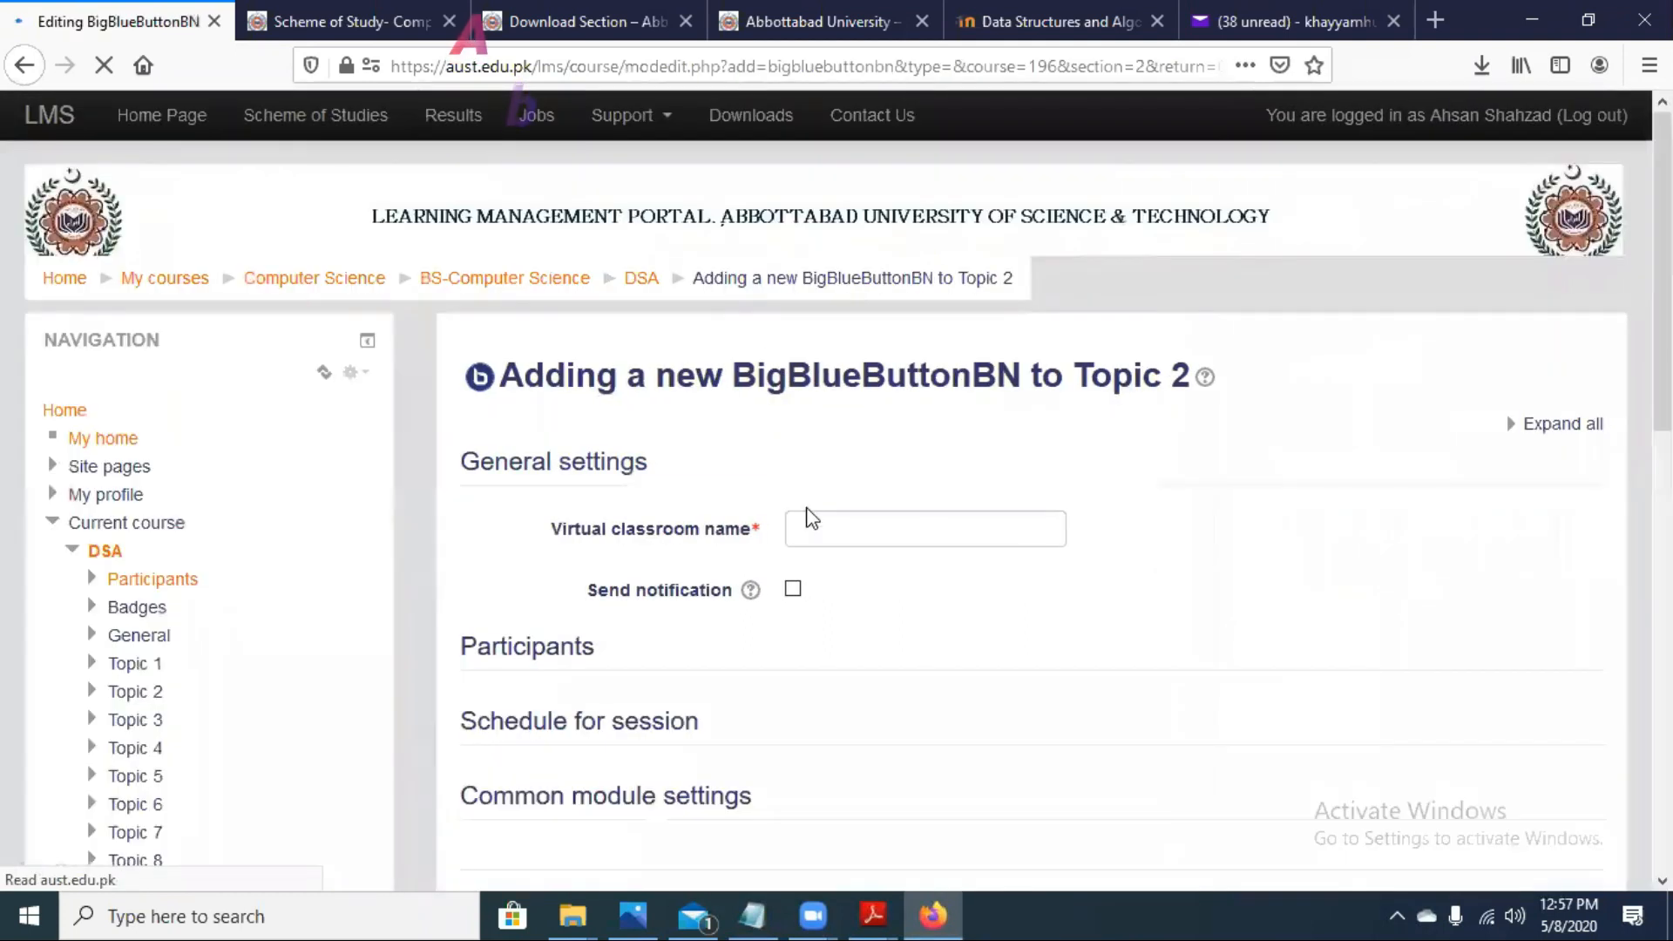
# Step: Name the virtual classroom "class DS" and save it, returning to the course page
pyautogui.click(808, 523)
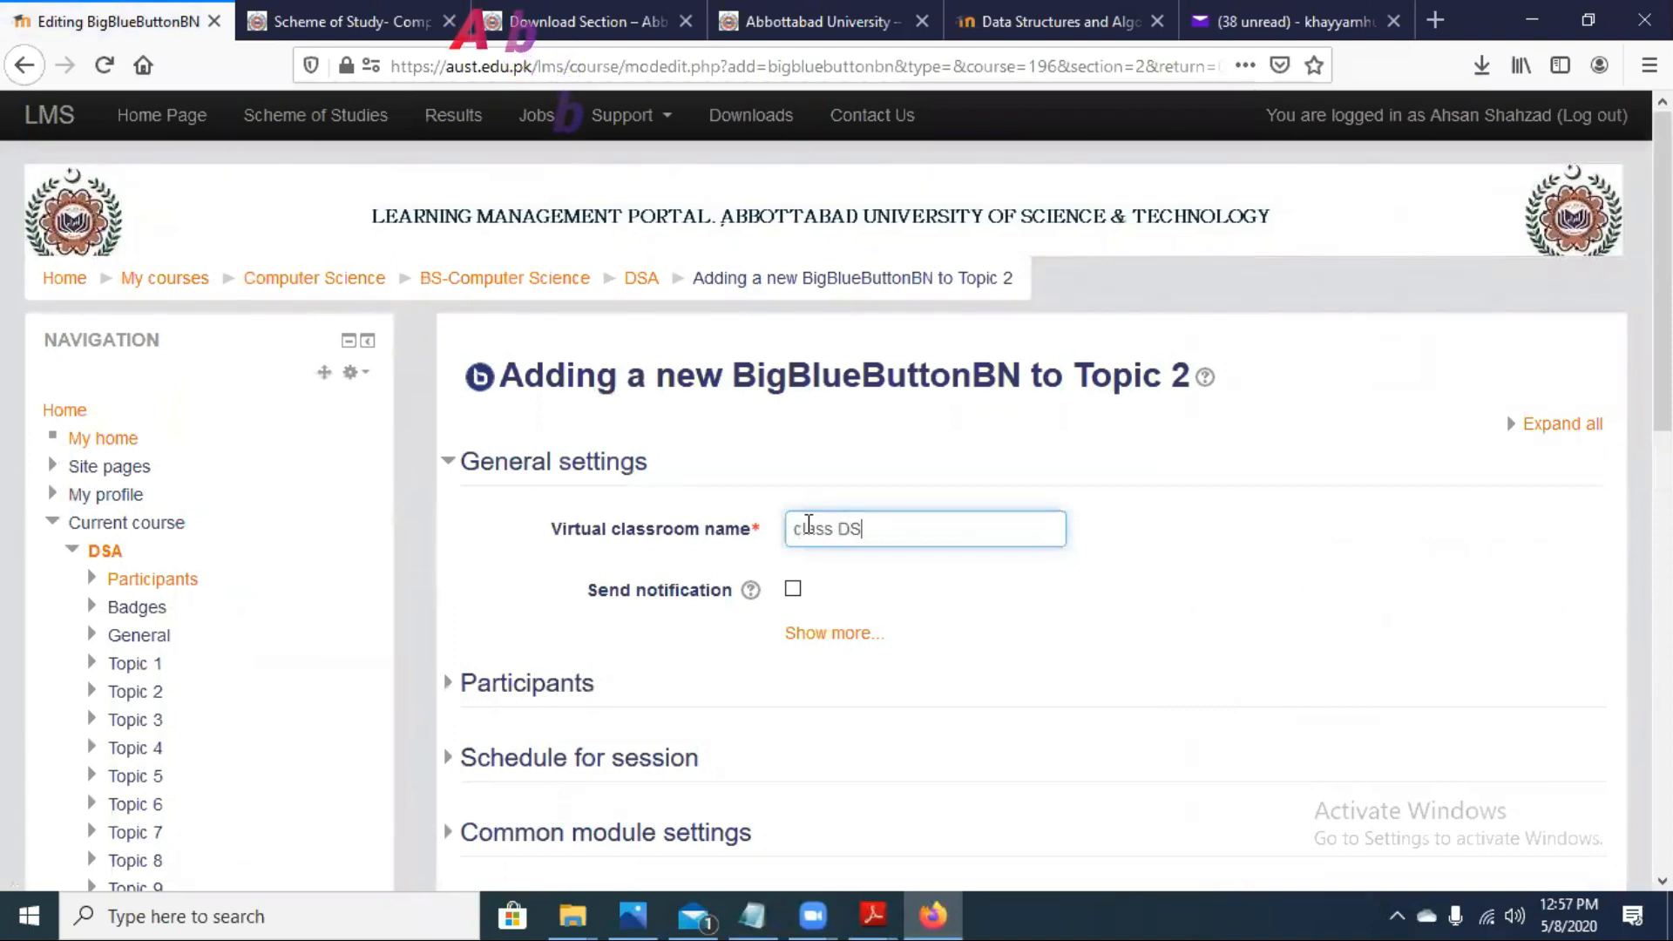
pyautogui.scroll(-3, 920, 521)
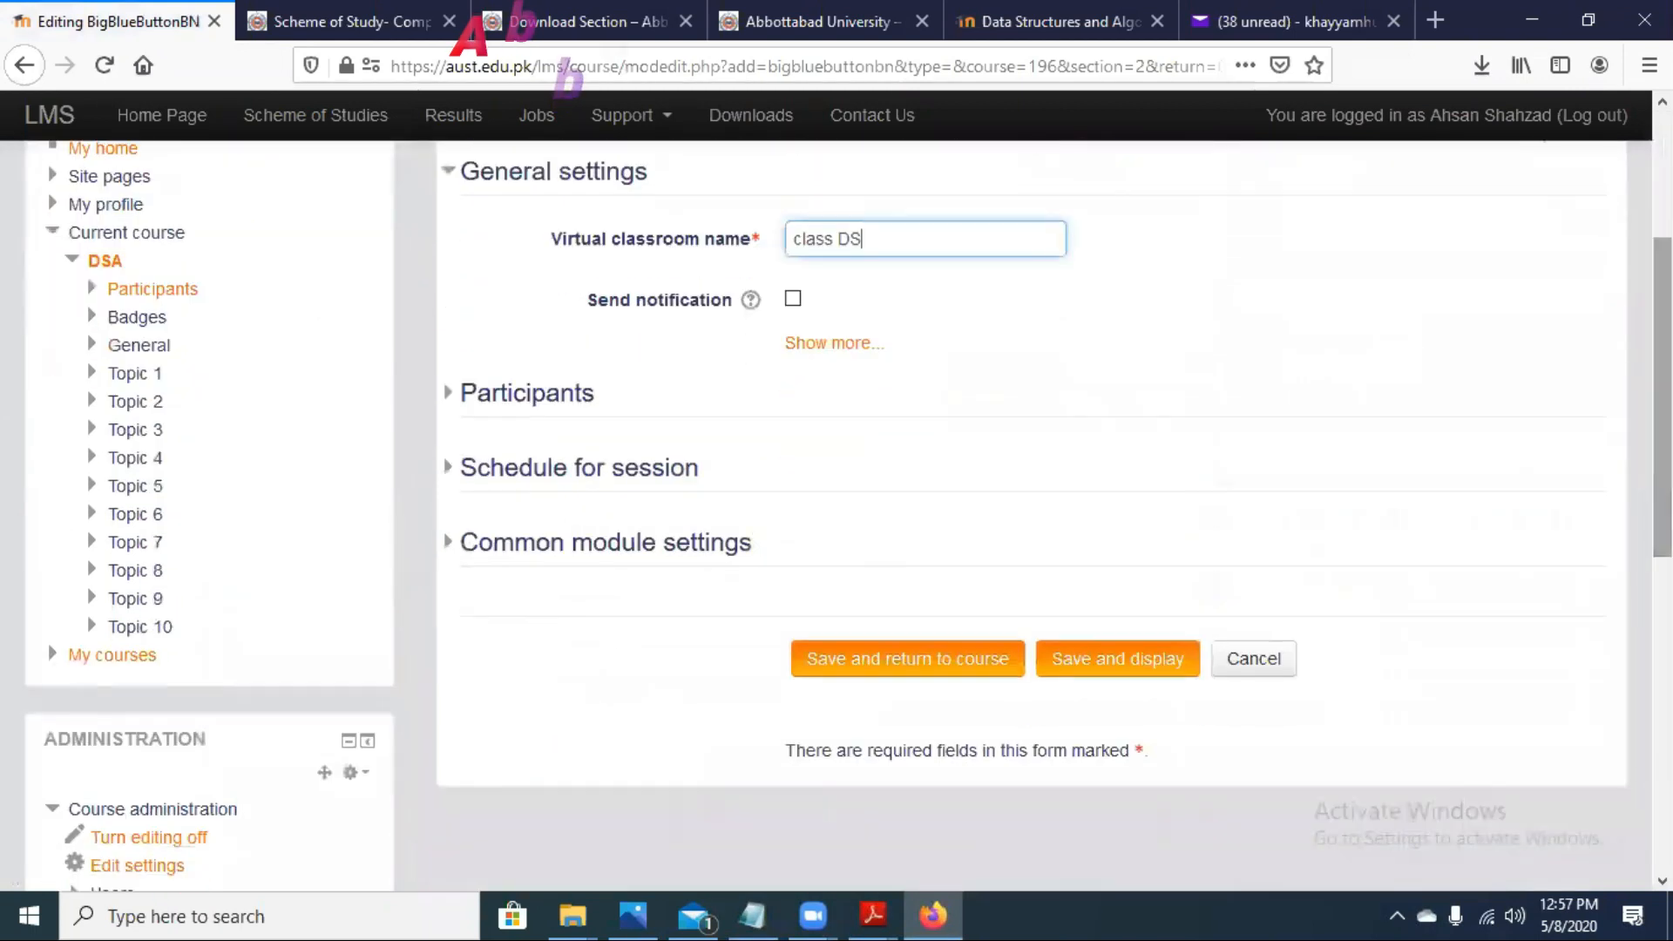
pyautogui.click(943, 657)
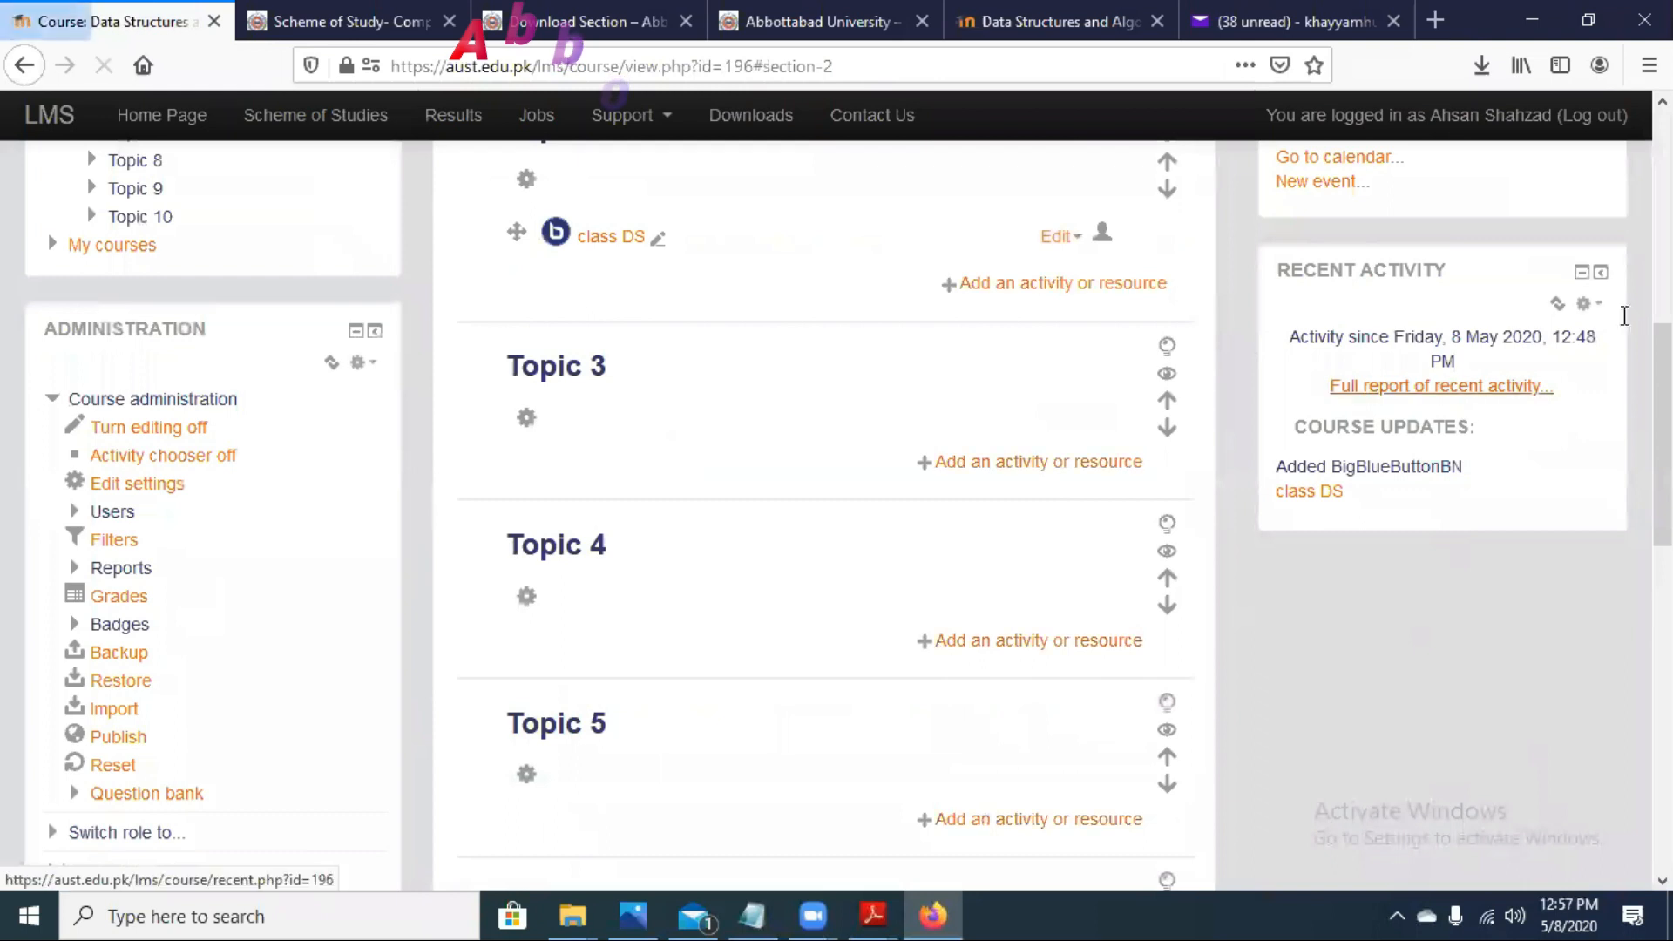
# Step: Open the class DS activity and join its session, entering the teacher's first name as the recording name
pyautogui.scroll(3, 601, 523)
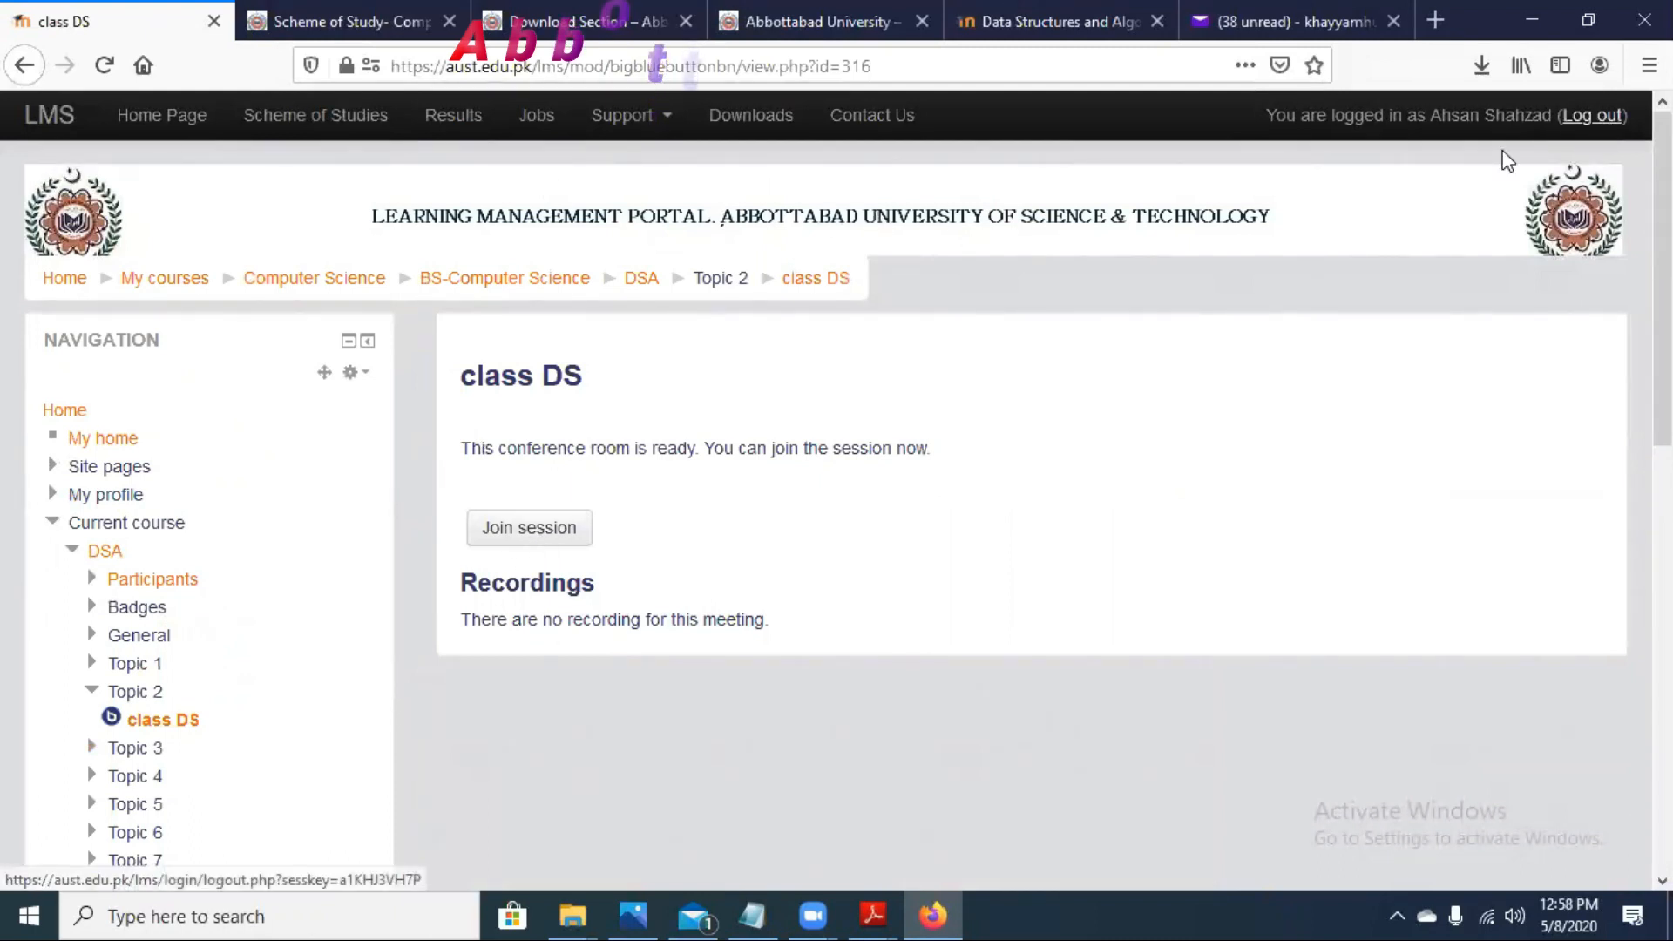
pyautogui.click(555, 533)
pyautogui.click(792, 373)
pyautogui.click(769, 415)
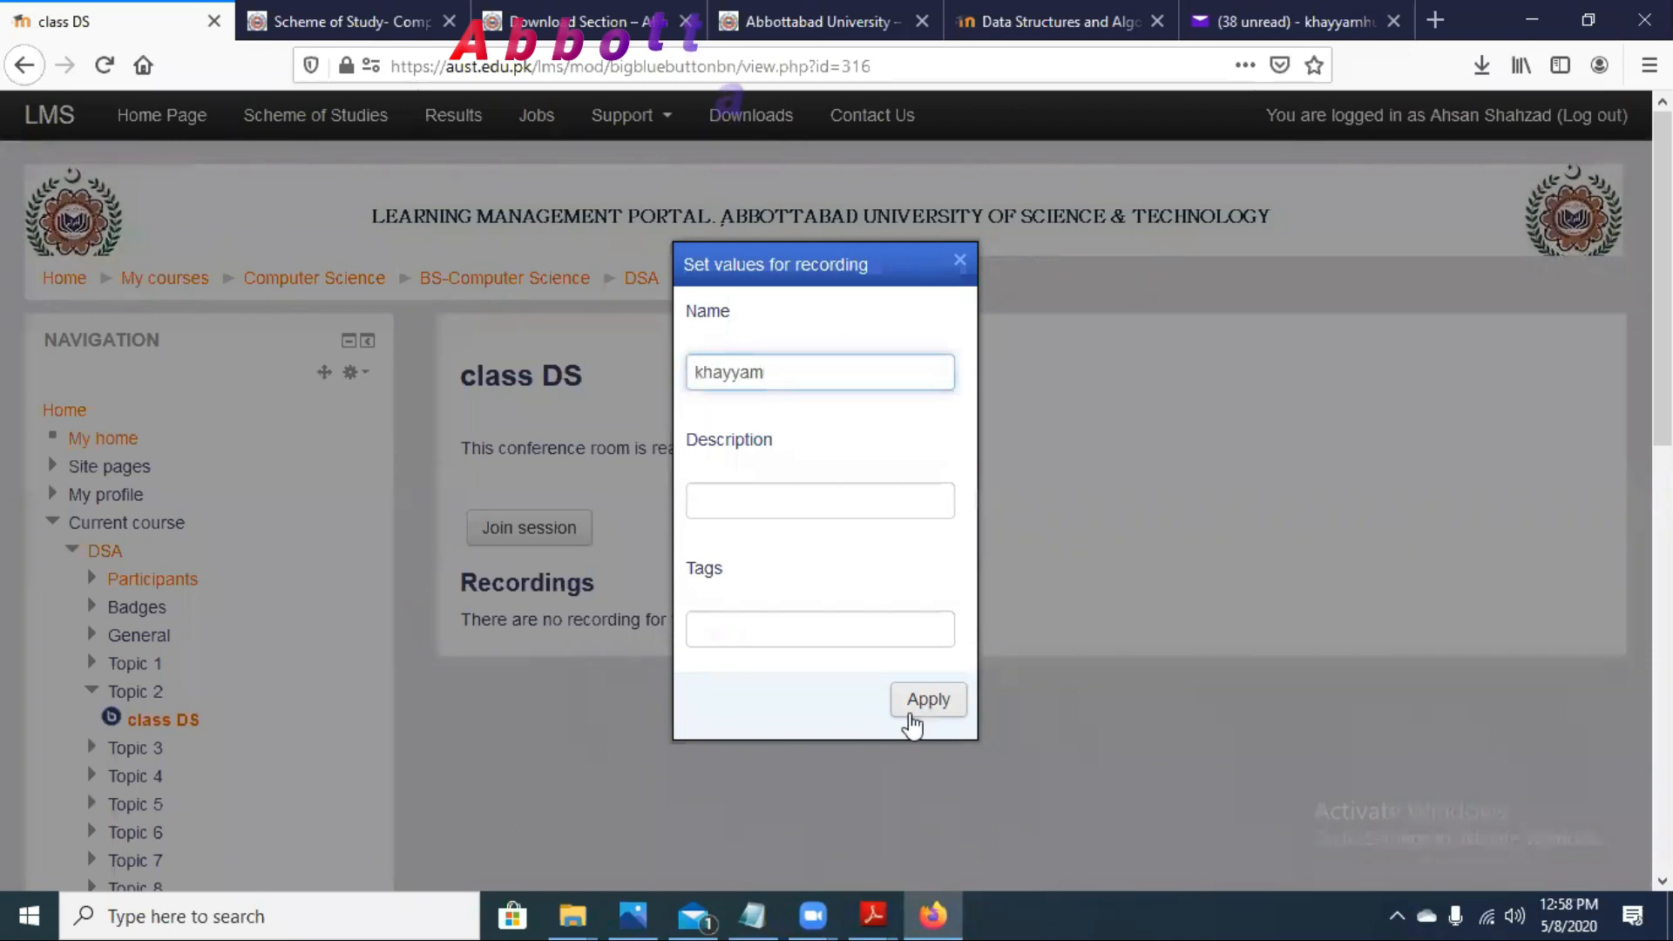
pyautogui.click(925, 699)
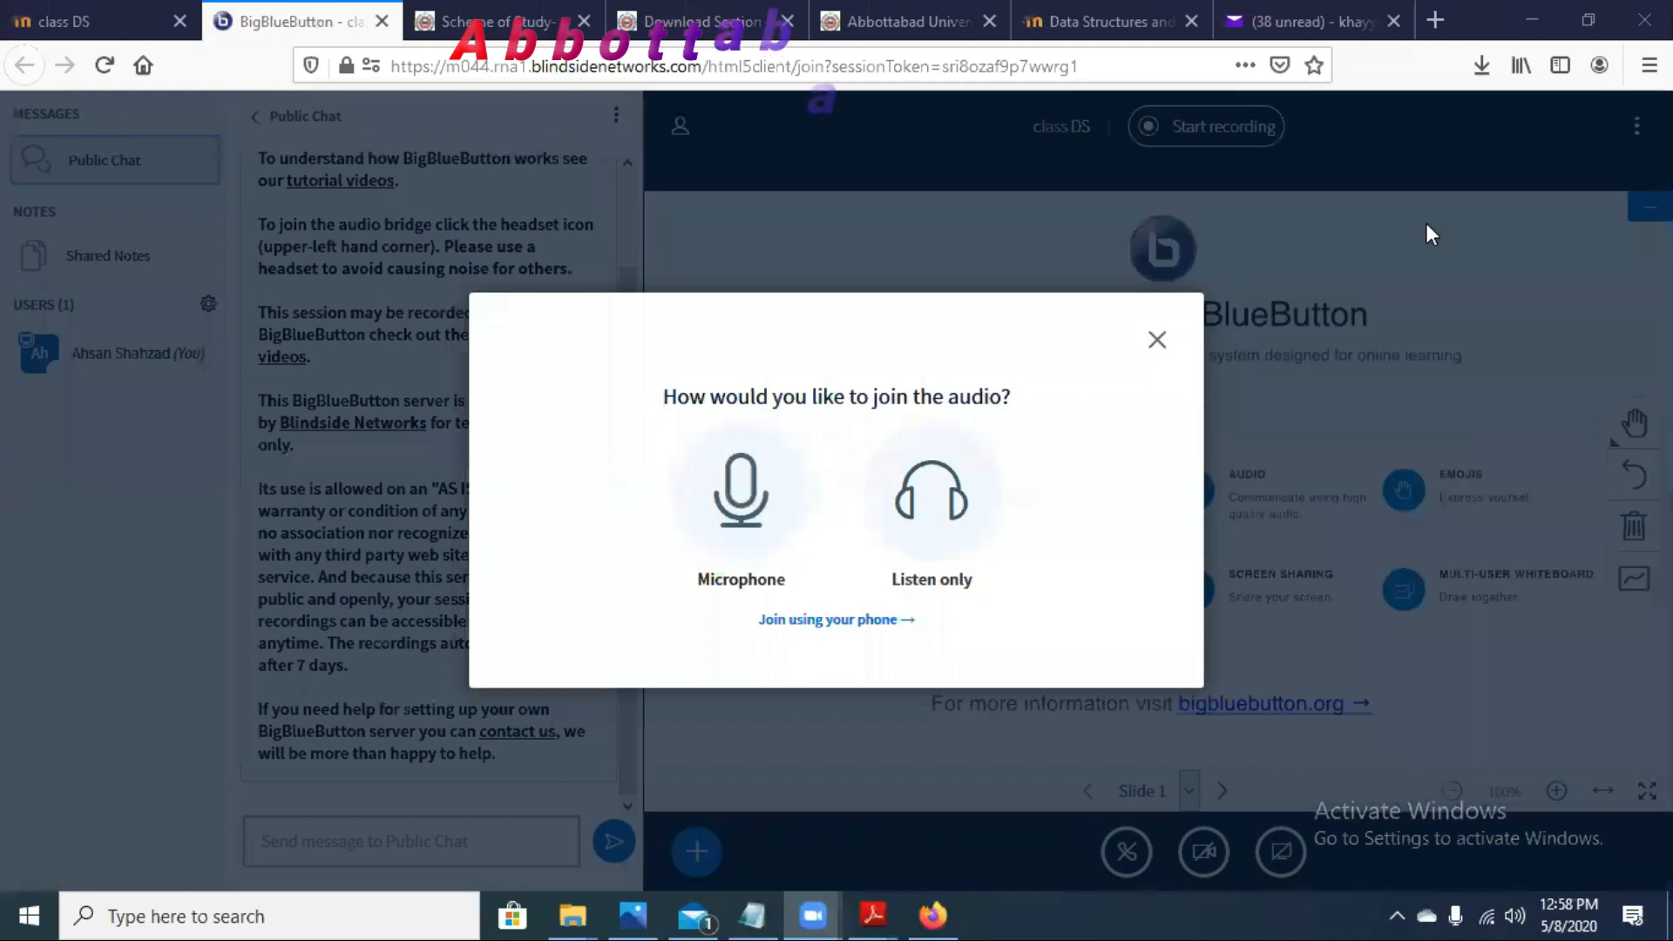
# Step: Close the class DS session tab and change LMS accounts, logging in with the saved admin login
pyautogui.click(381, 21)
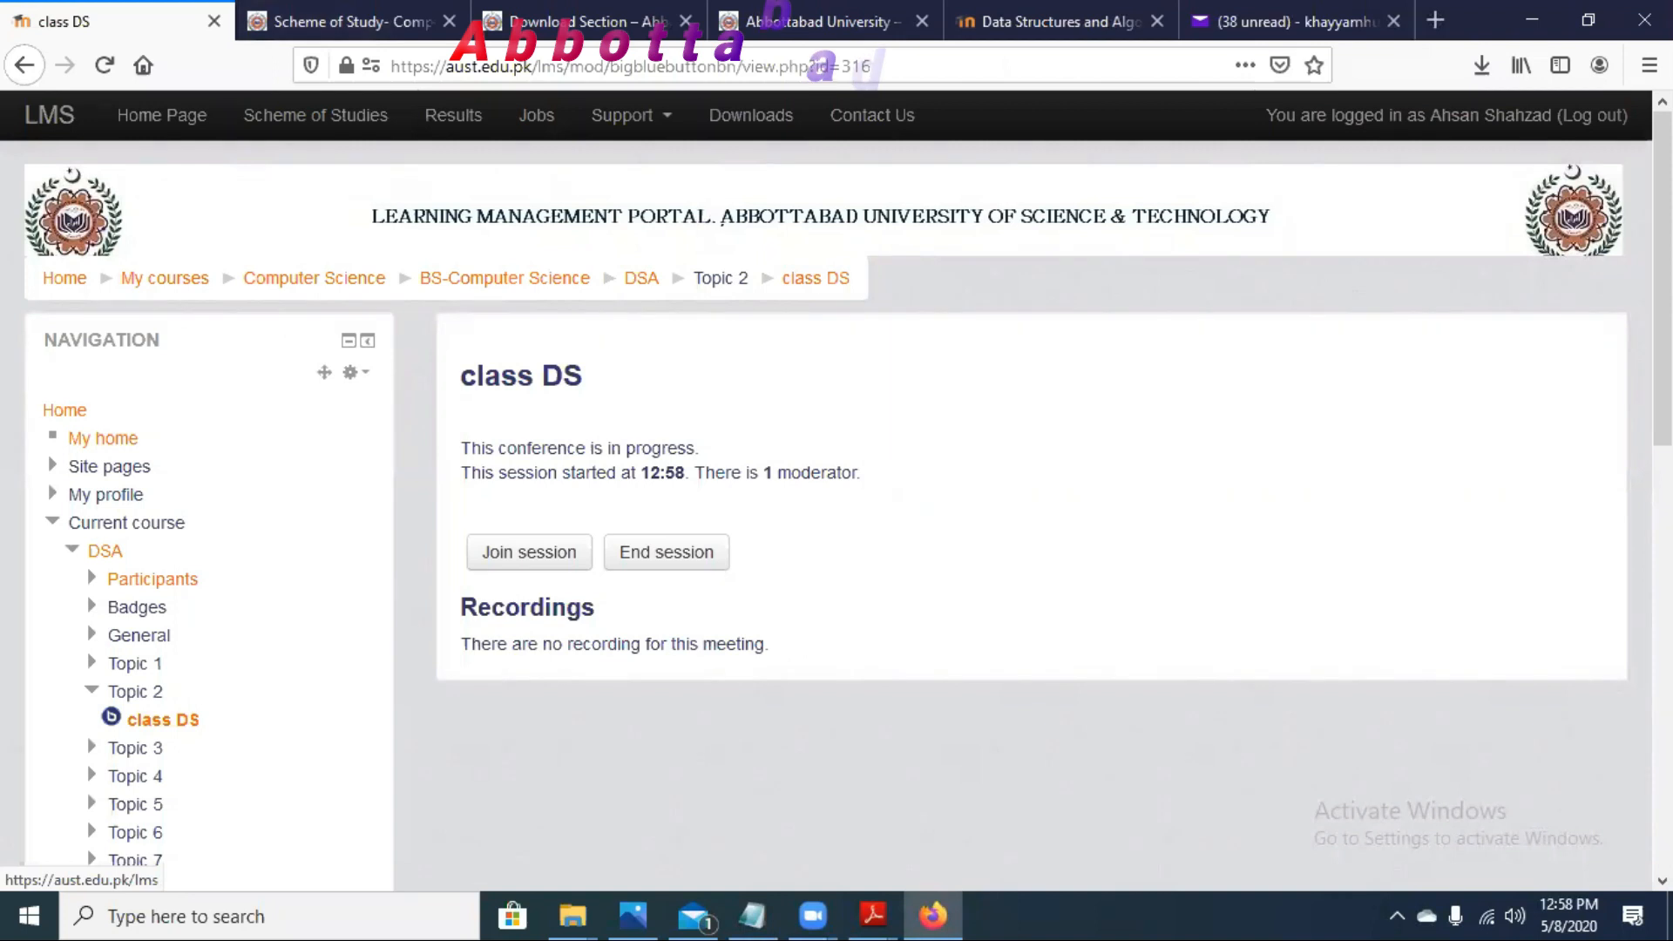
pyautogui.click(1592, 116)
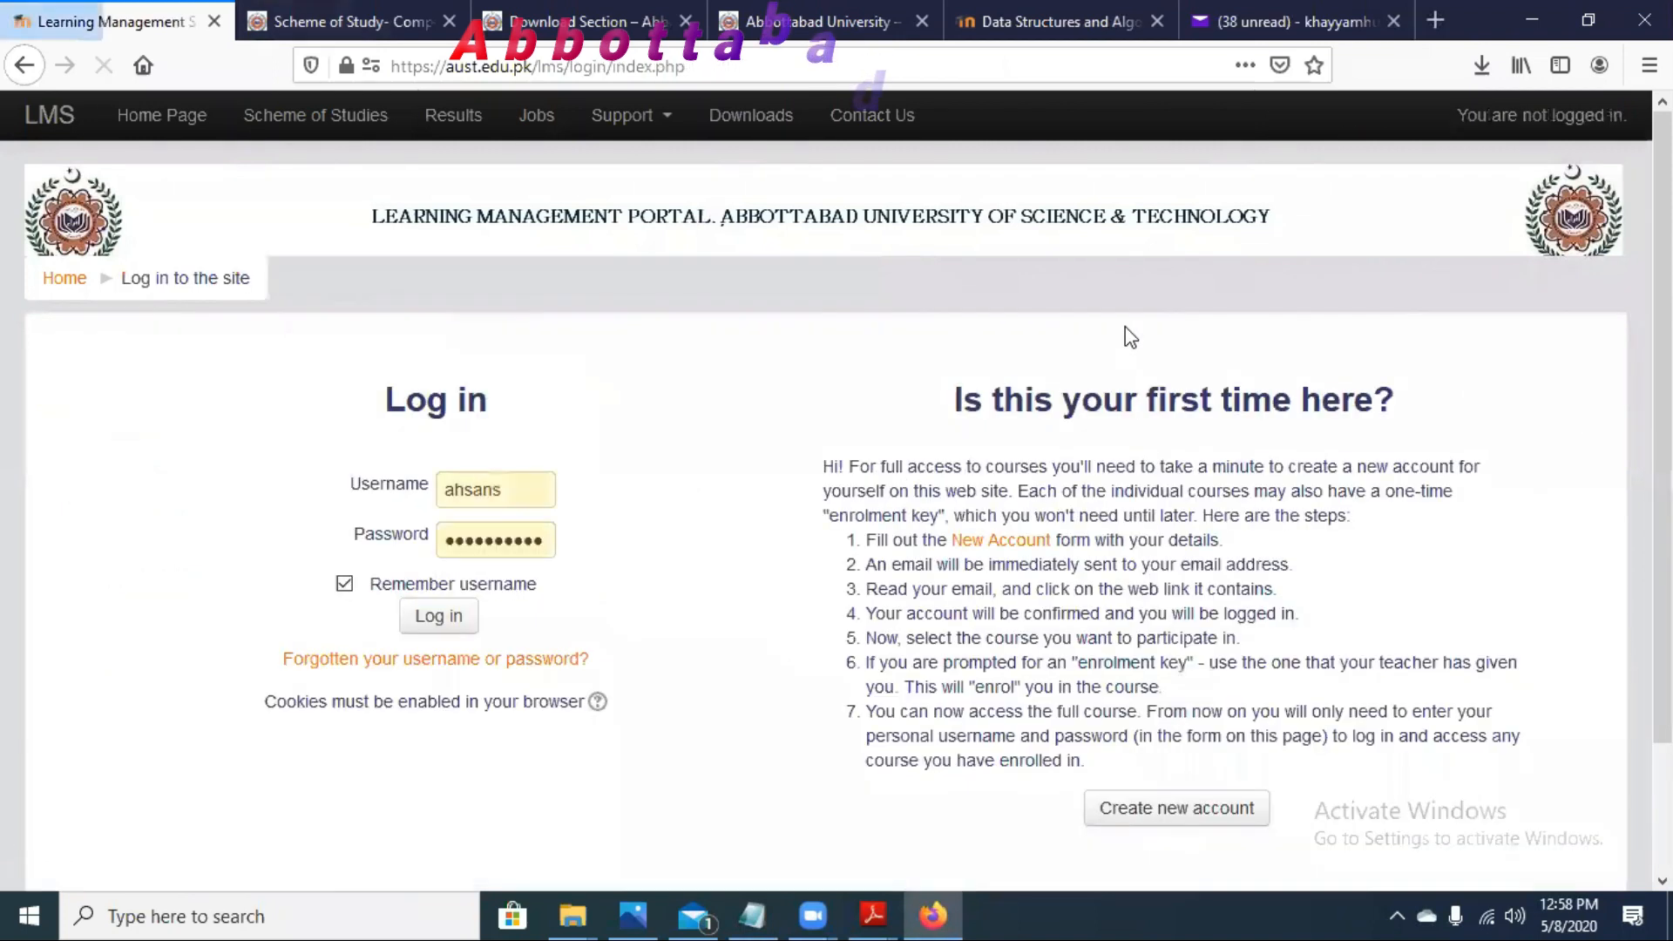
pyautogui.doubleClick(442, 502)
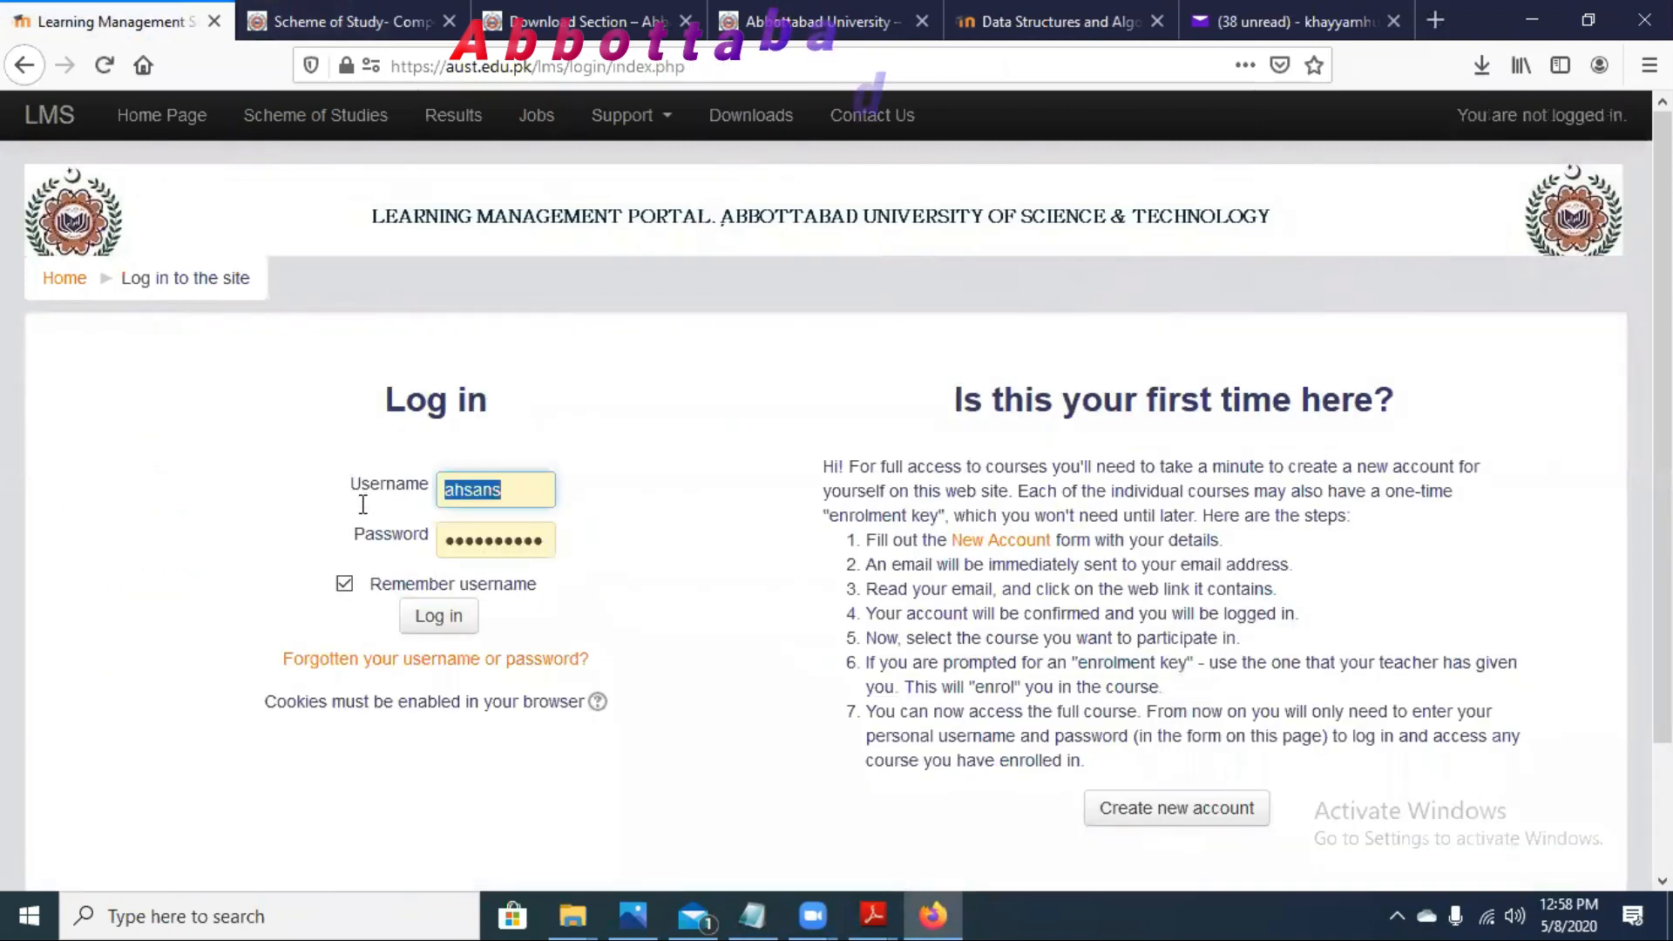
pyautogui.write('ADMI')
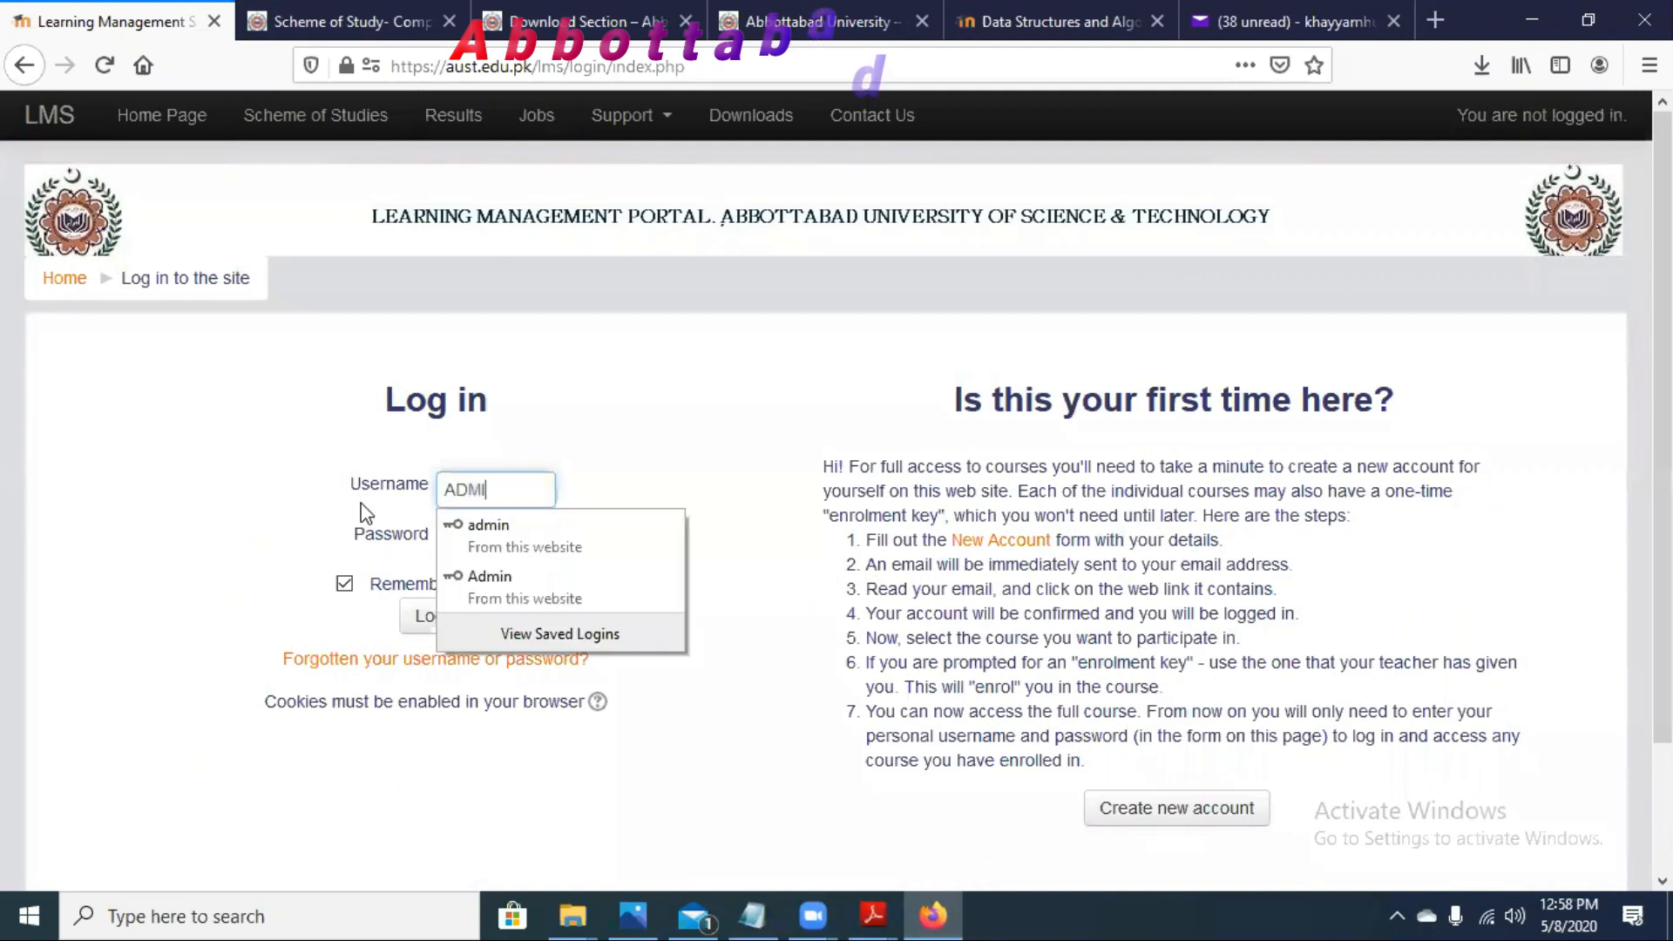
pyautogui.write('N')
pyautogui.click(514, 534)
pyautogui.click(424, 620)
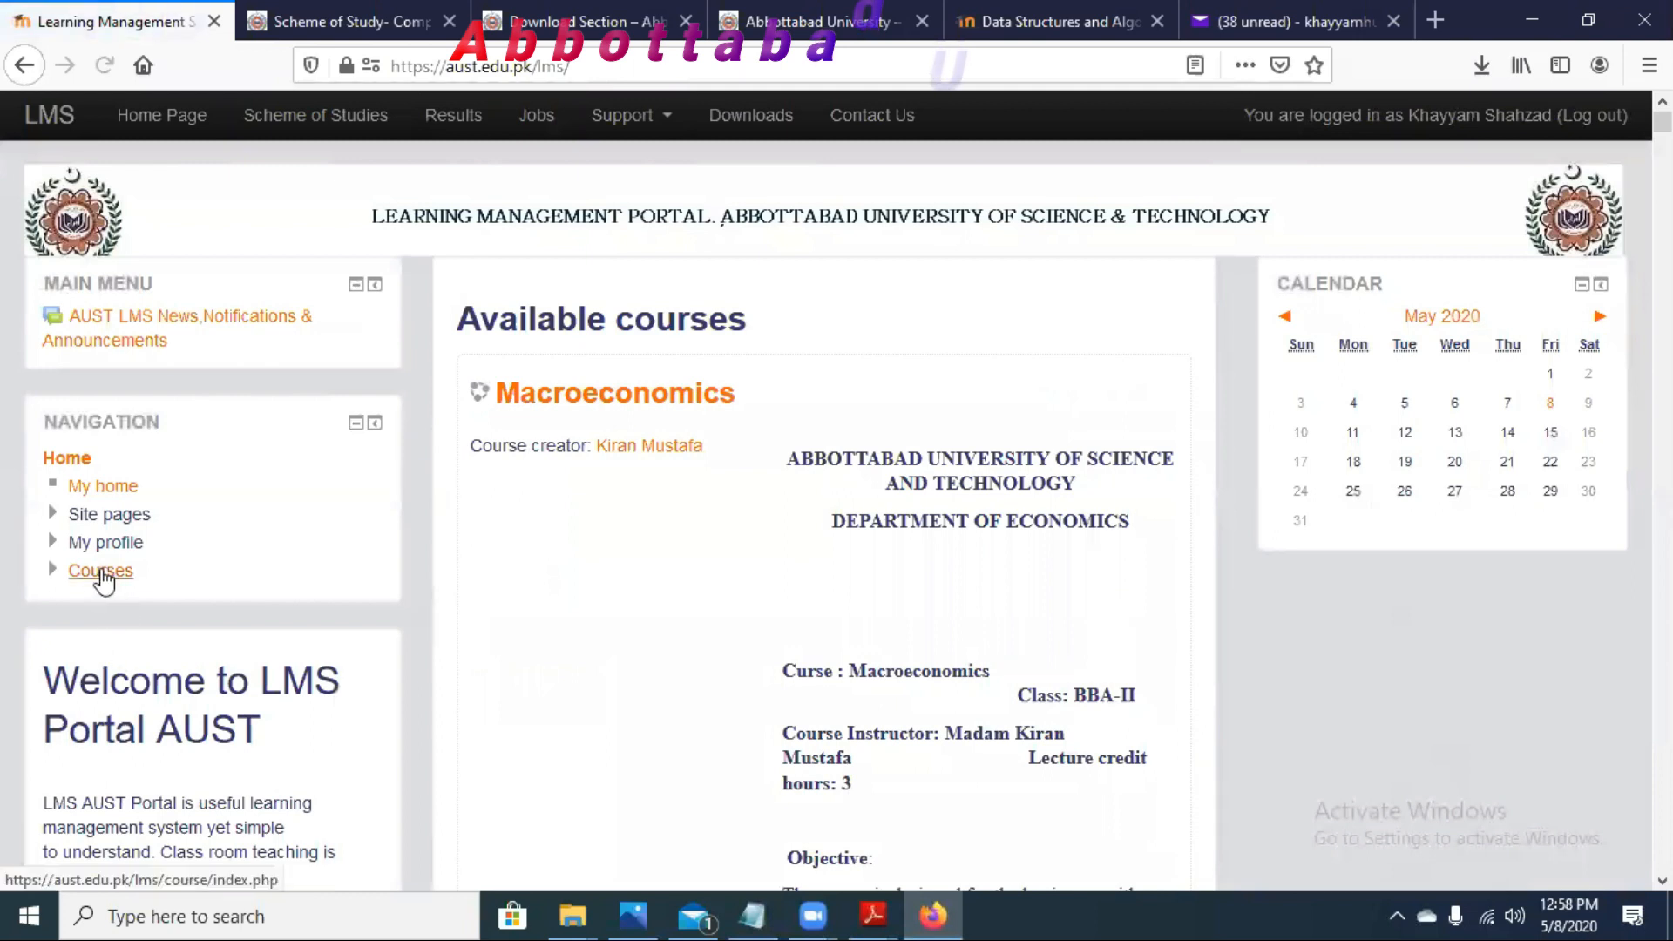
# Step: Open the Computer Networks course from the BS-Computer Science list in the Computer Science category
pyautogui.click(87, 575)
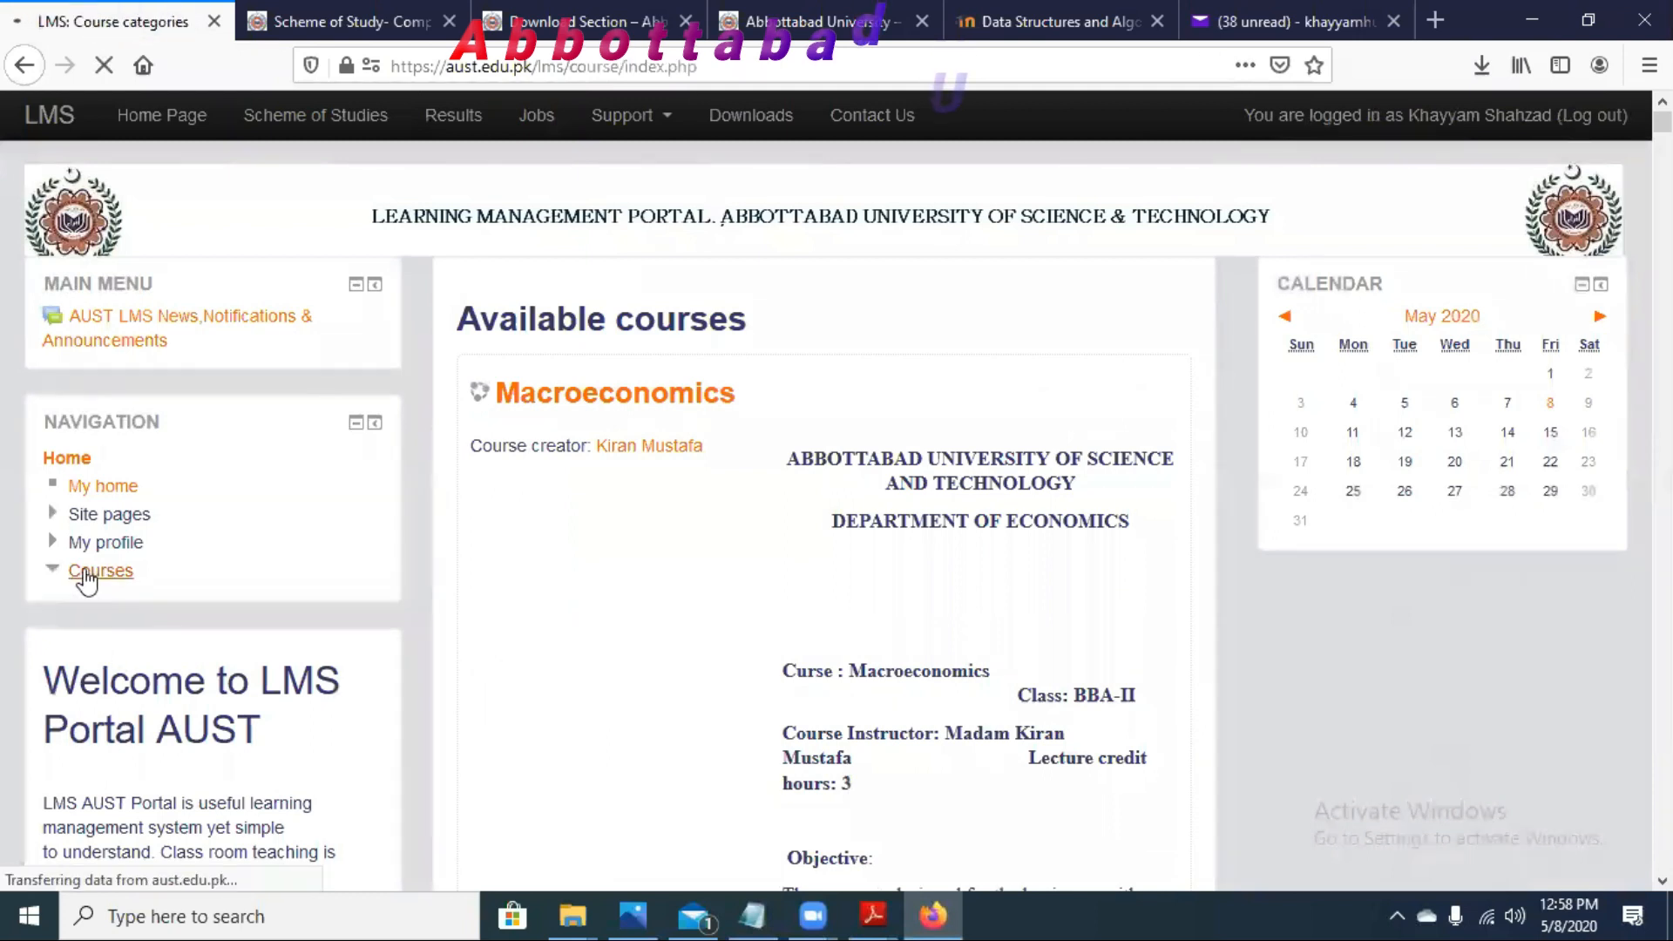
pyautogui.click(476, 607)
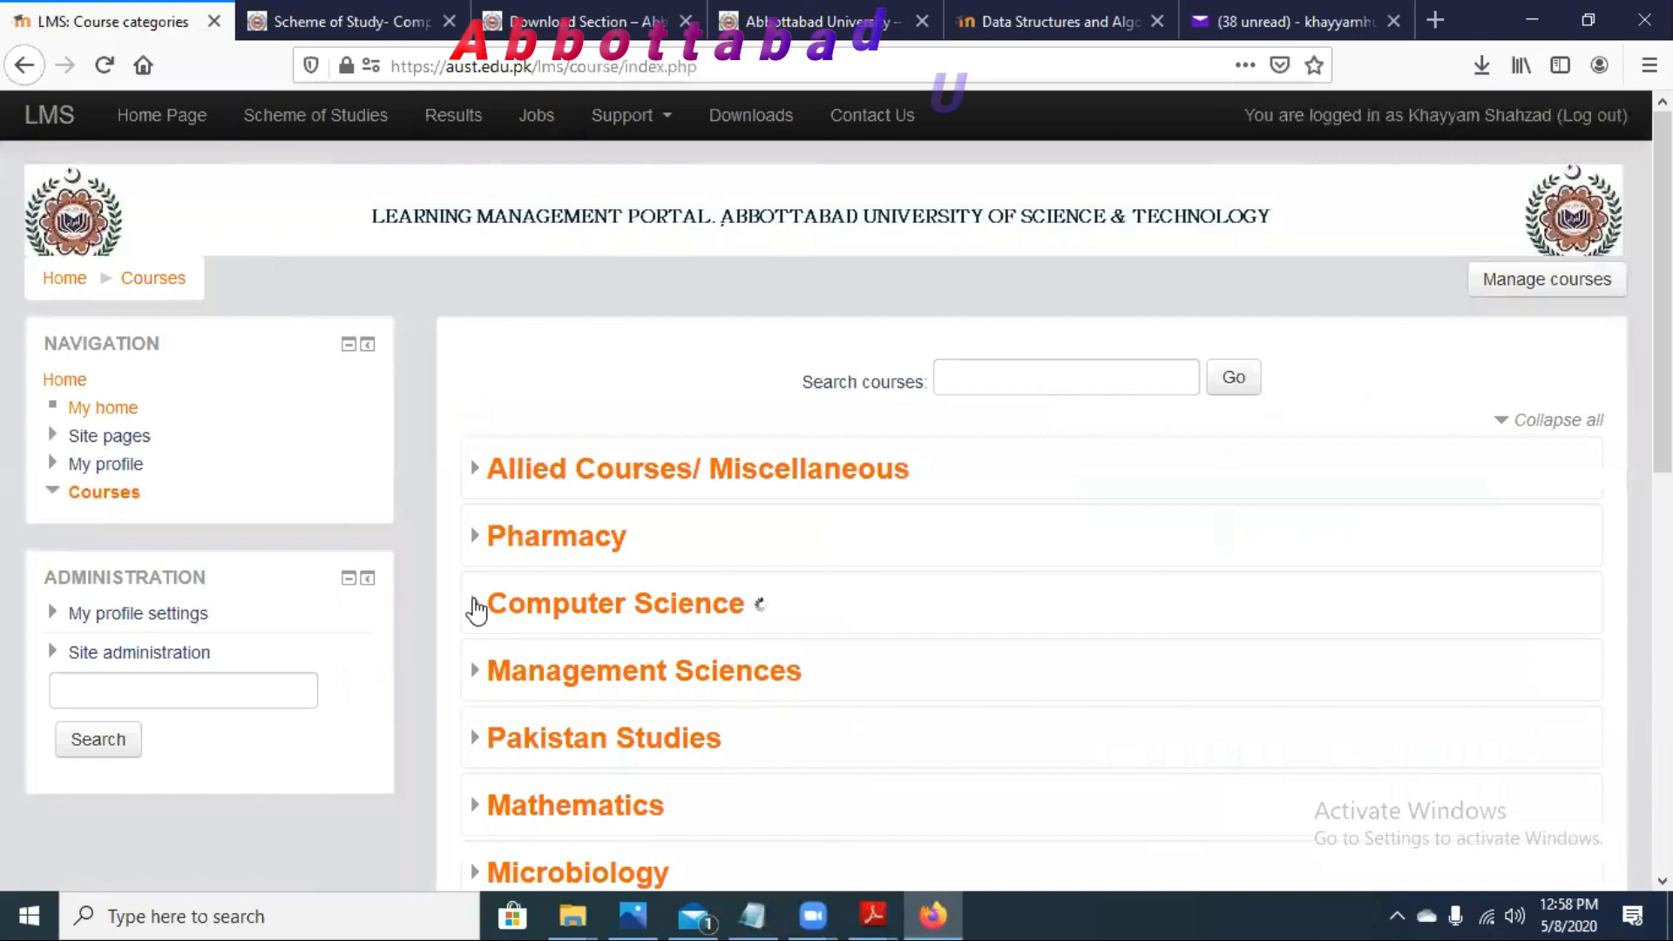
pyautogui.scroll(-3, 521, 408)
pyautogui.click(521, 402)
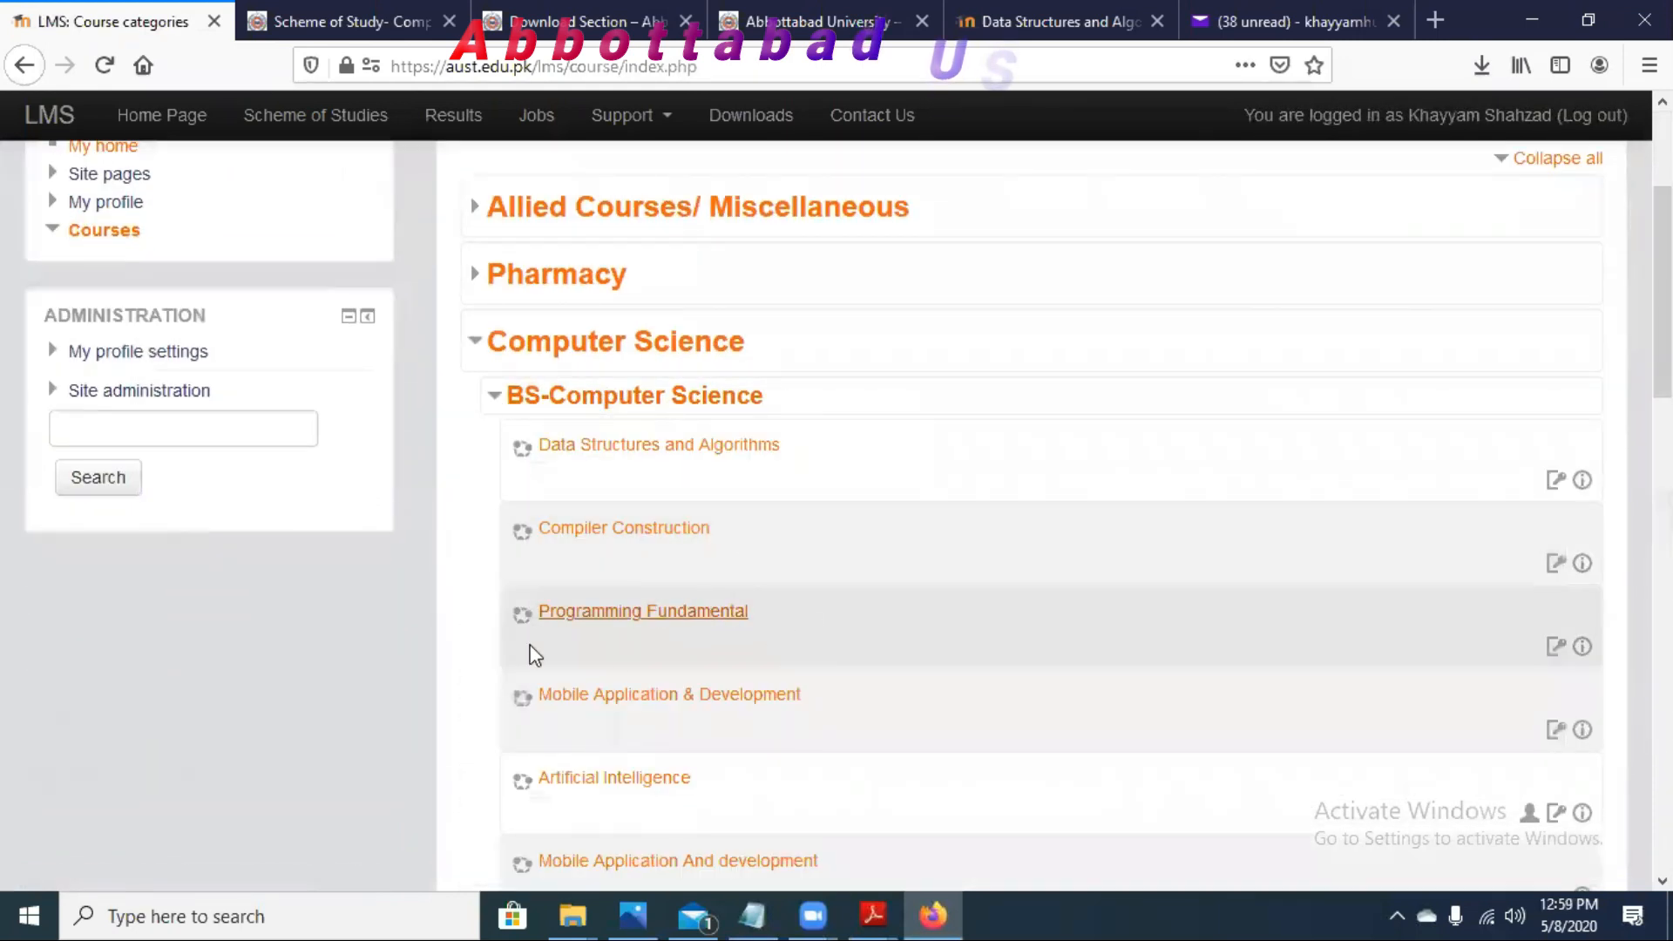
pyautogui.scroll(-5, 733, 760)
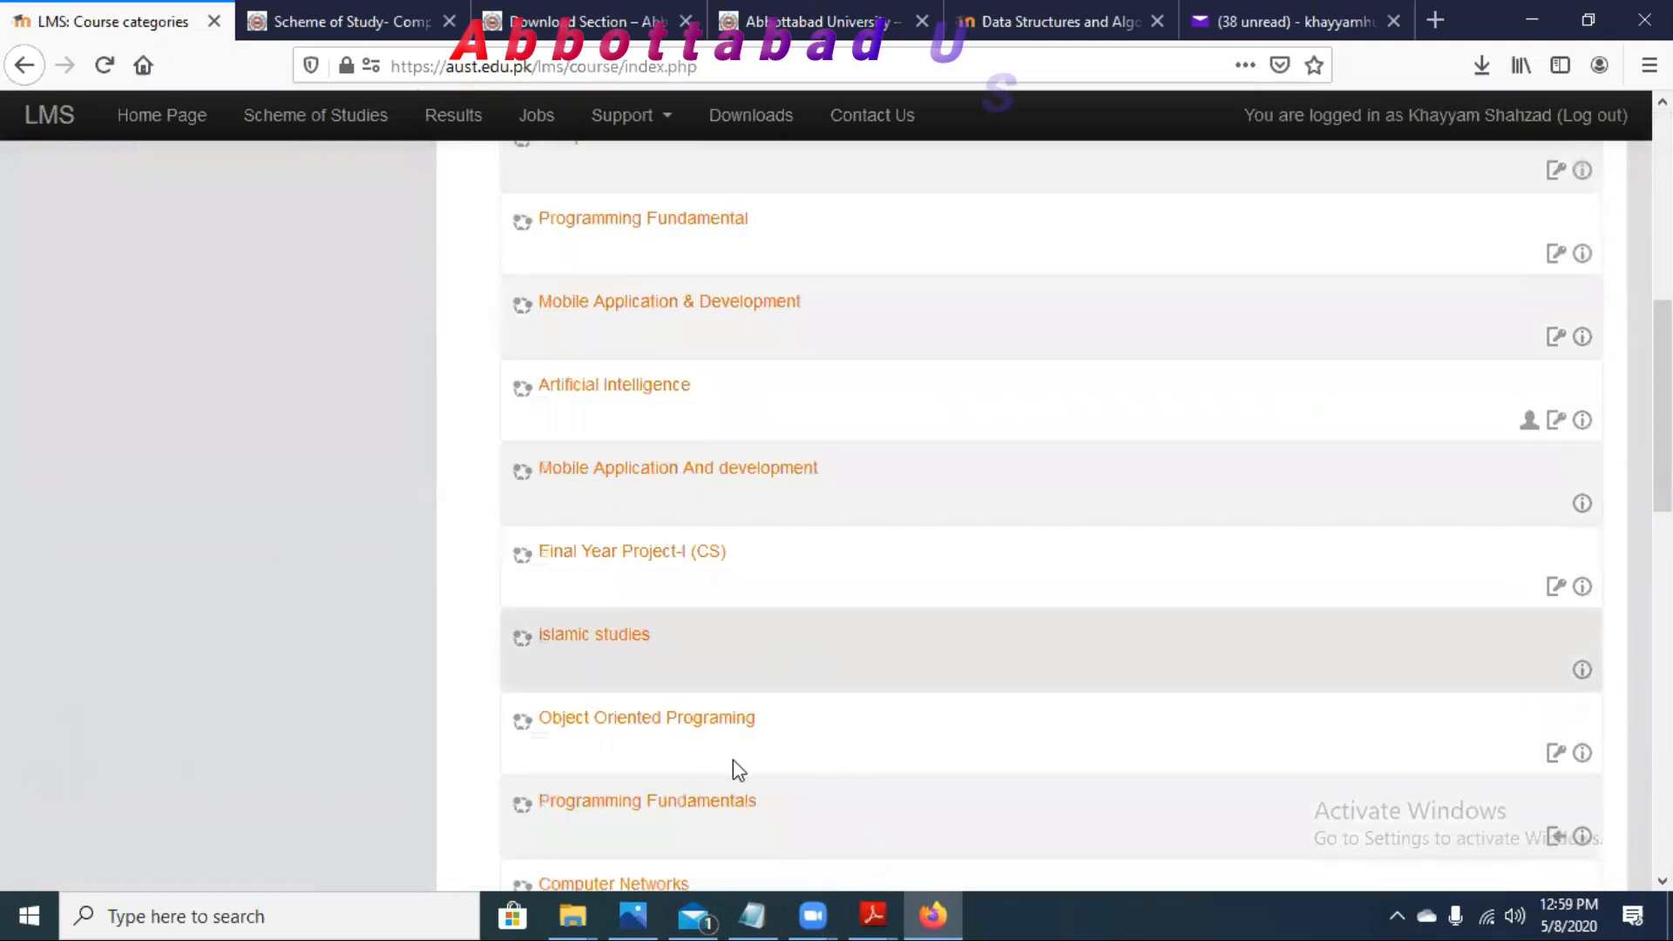
pyautogui.scroll(-5, 829, 513)
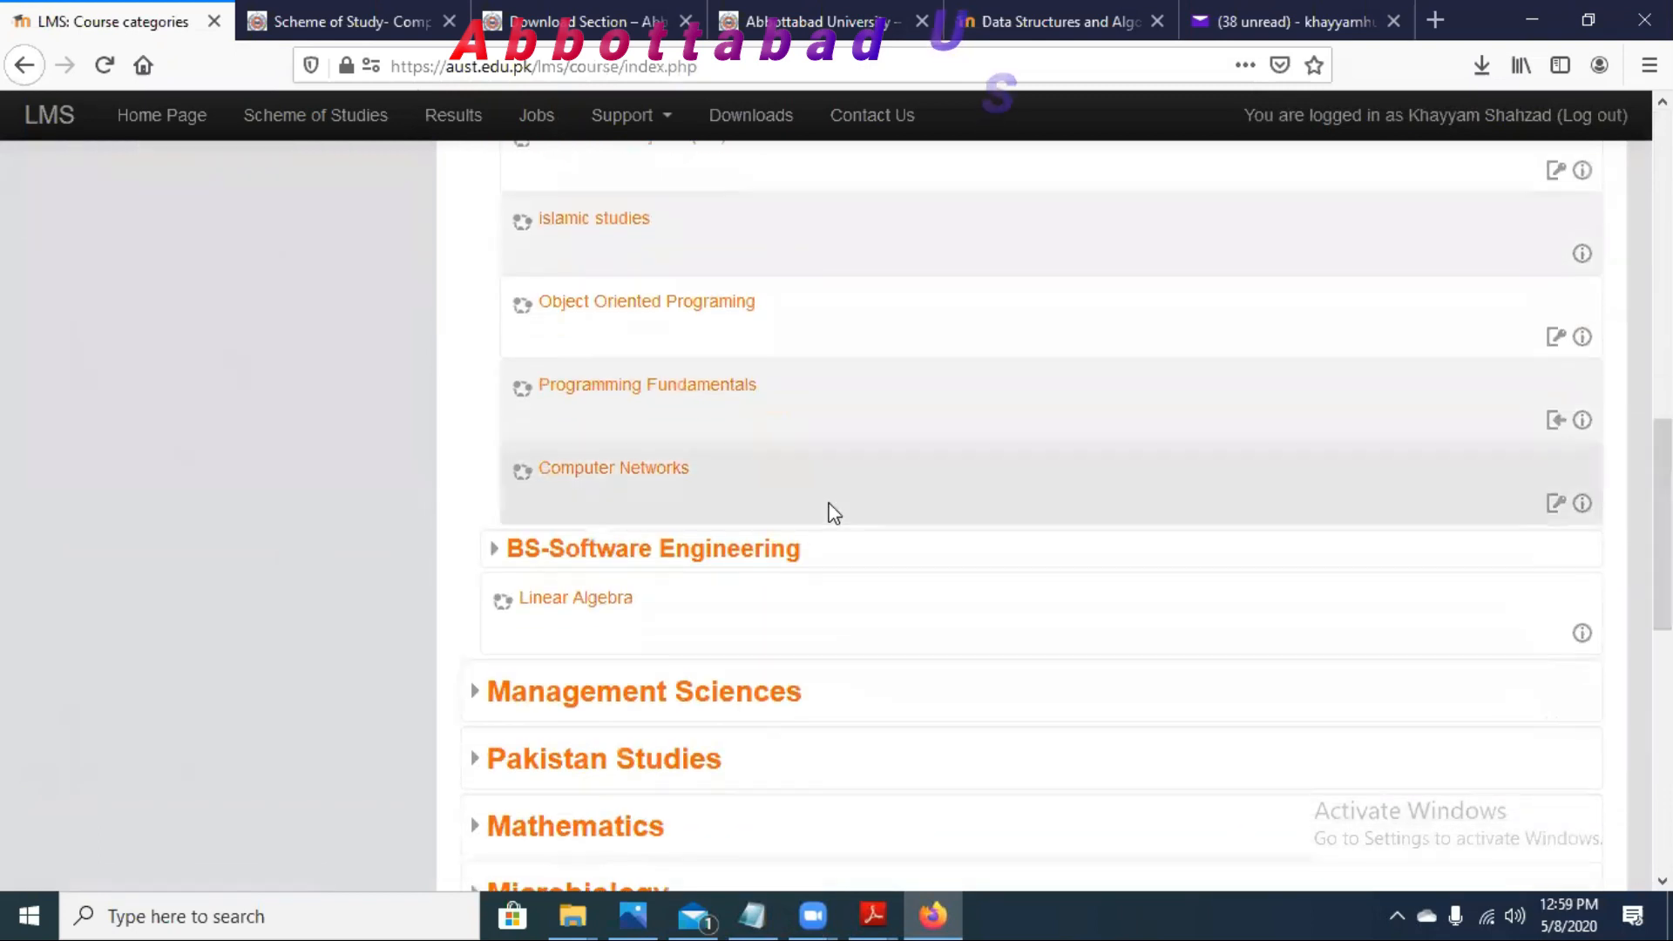
pyautogui.click(676, 484)
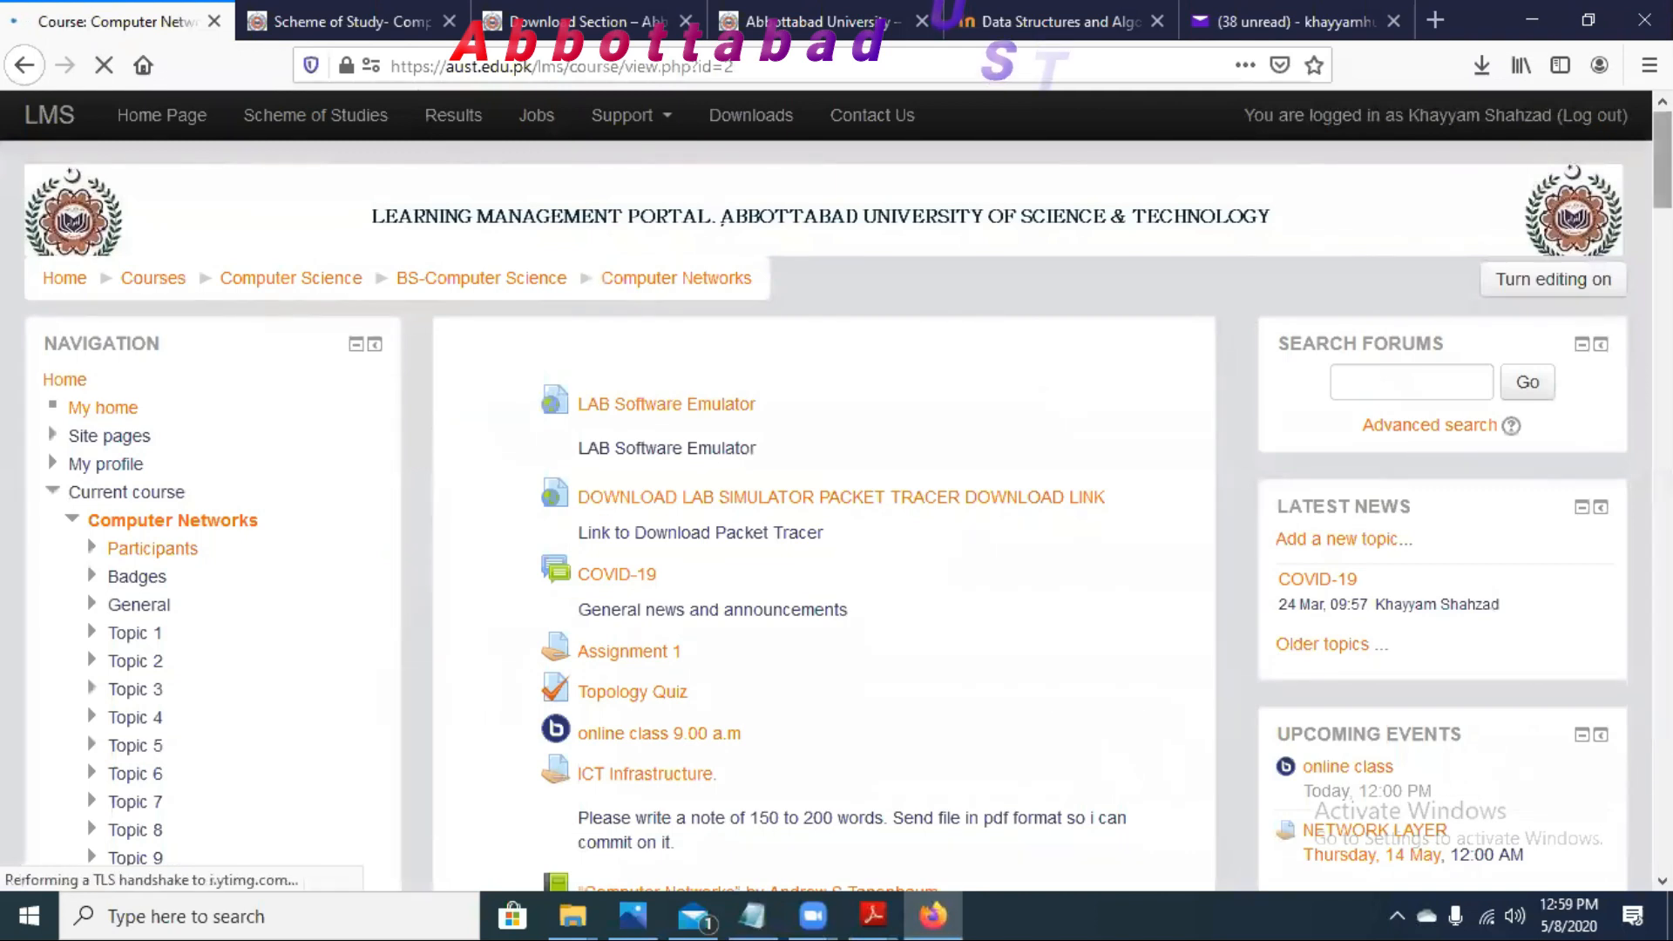
# Step: Look through the Computer Networks course content and open the LAB Software Emulator and Packet Tracer download links in new tabs
pyautogui.scroll(-5, 829, 512)
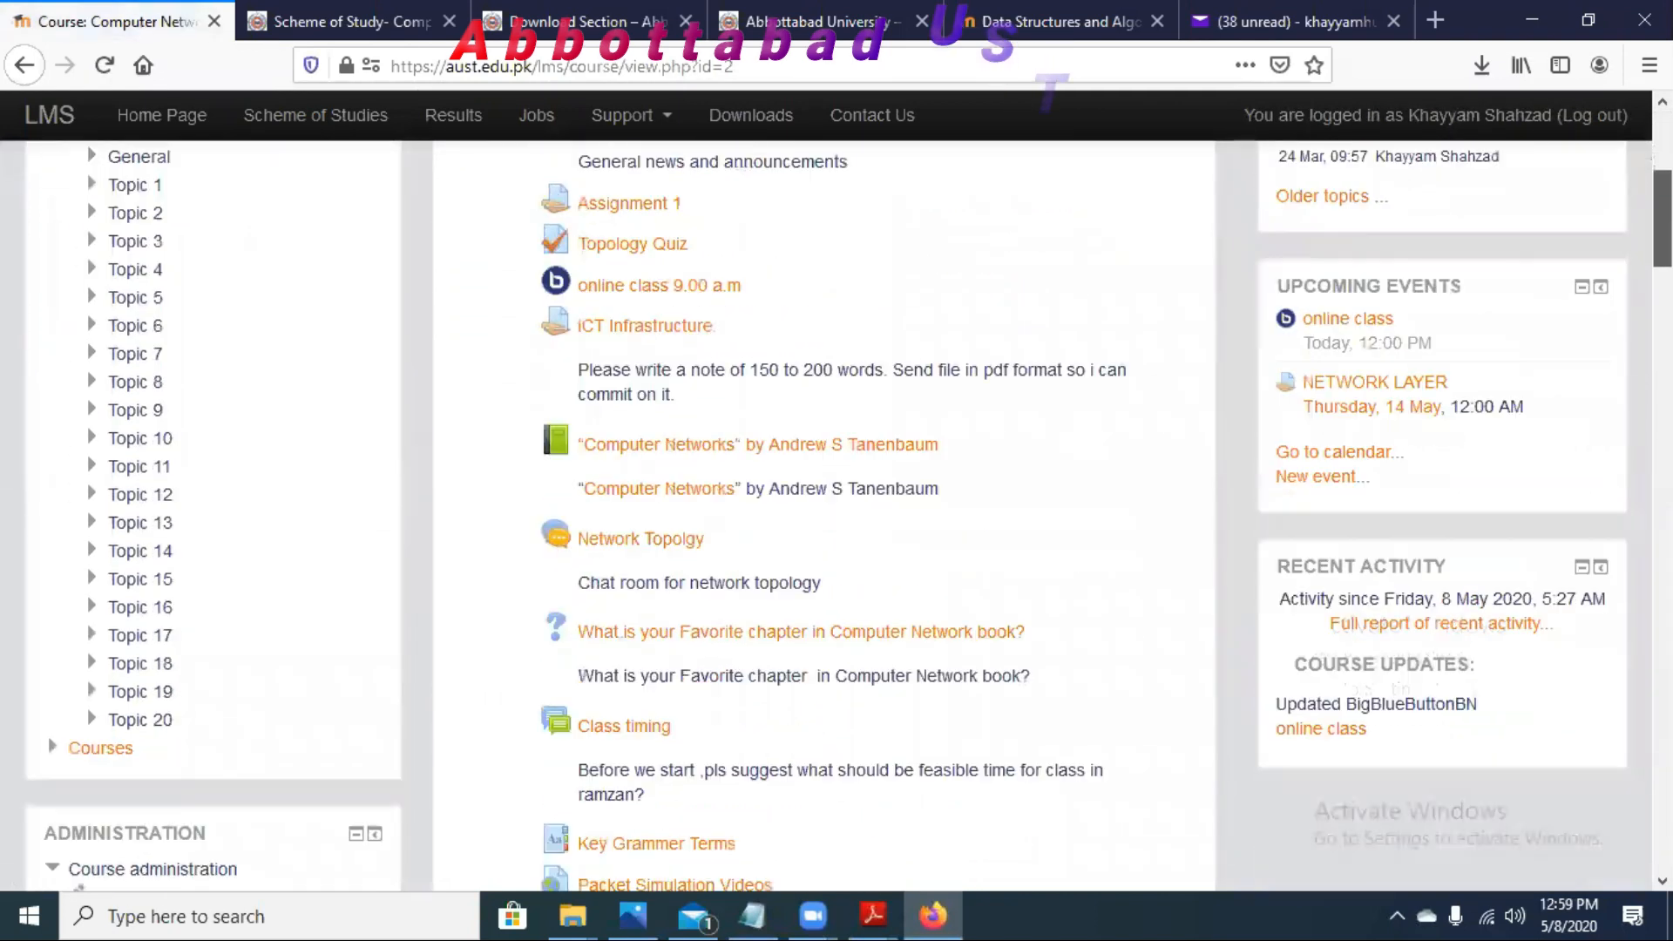
pyautogui.scroll(-5, 829, 512)
pyautogui.scroll(7, 829, 512)
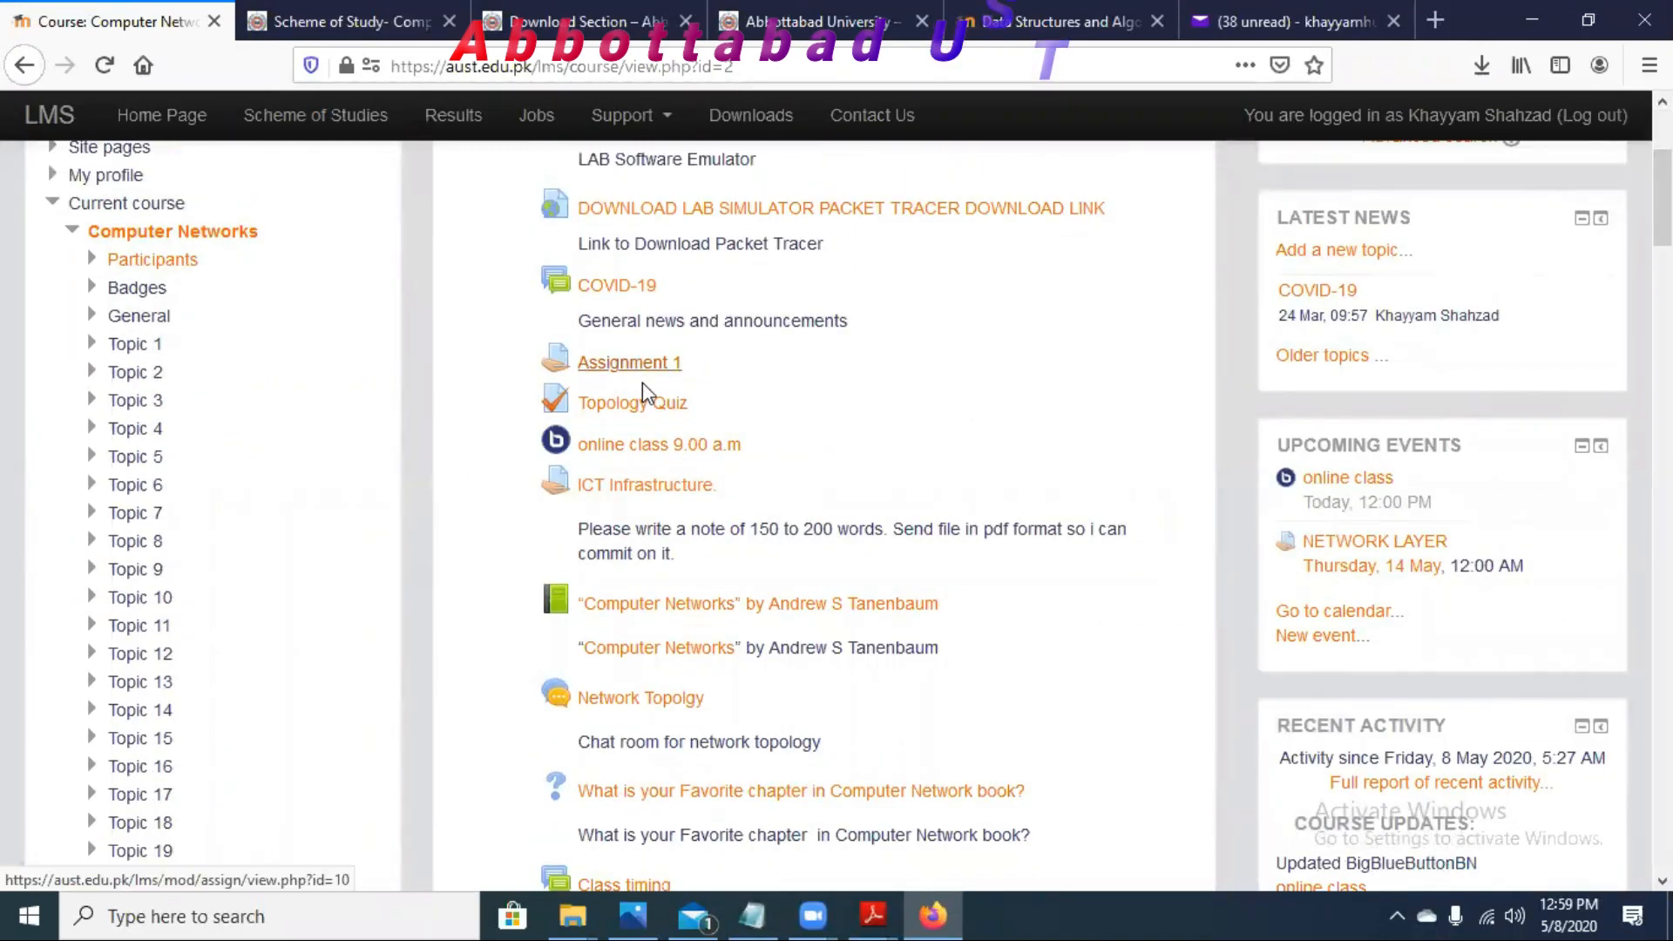
pyautogui.moveTo(720, 322); pyautogui.dragTo(830, 325)
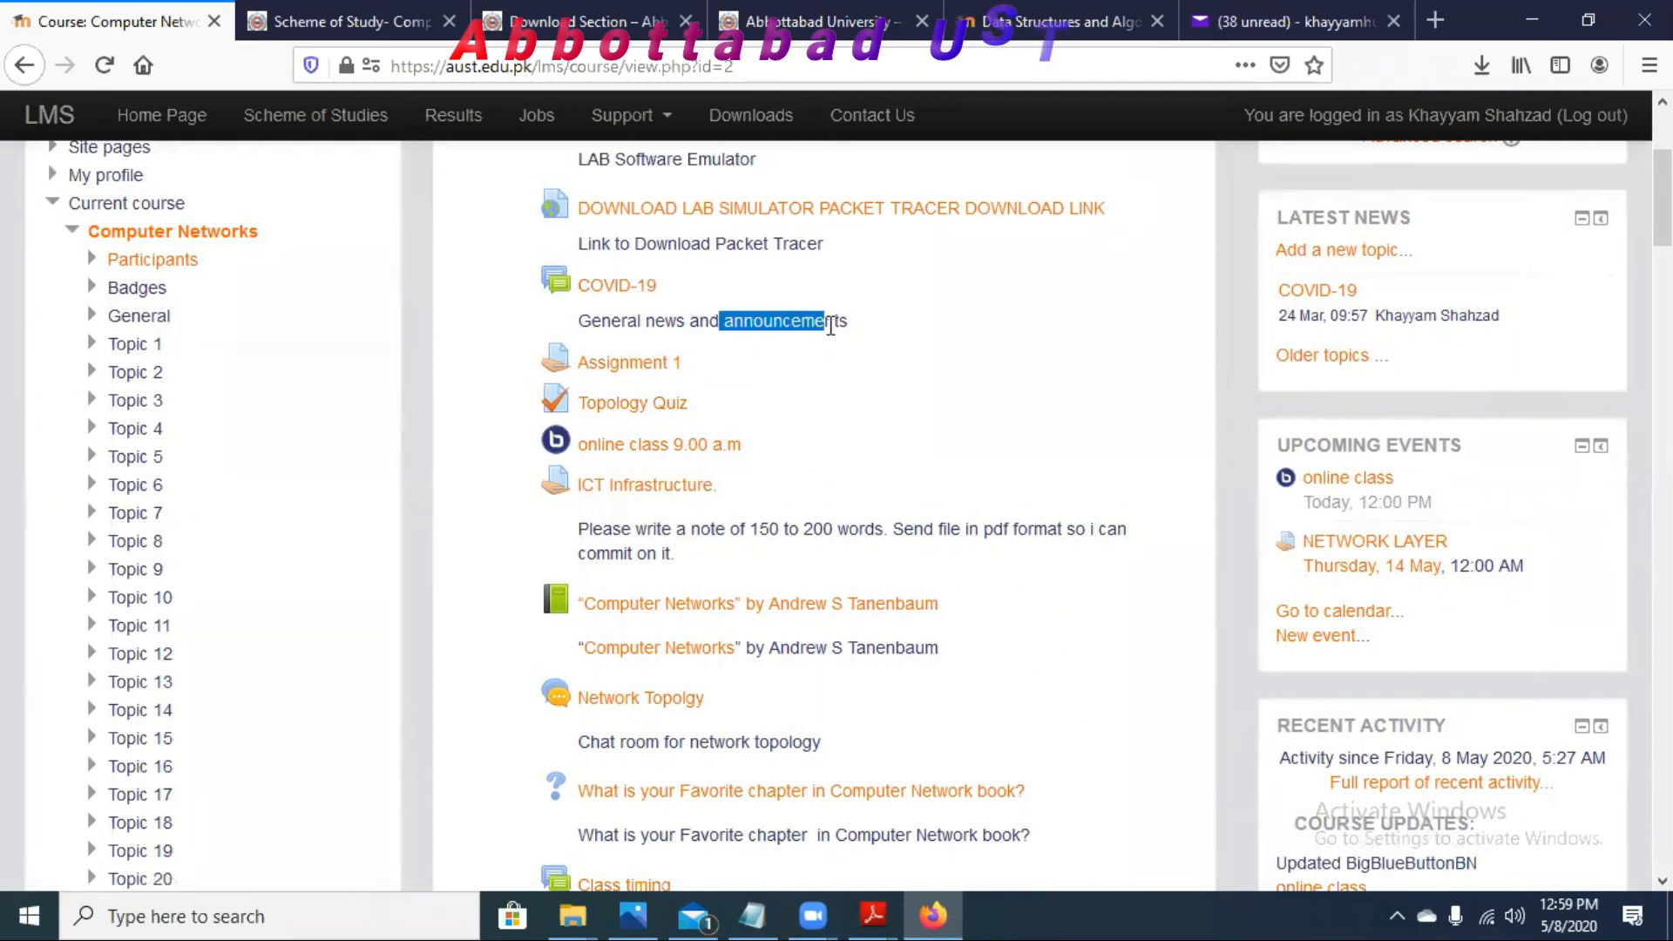
pyautogui.scroll(2, 831, 325)
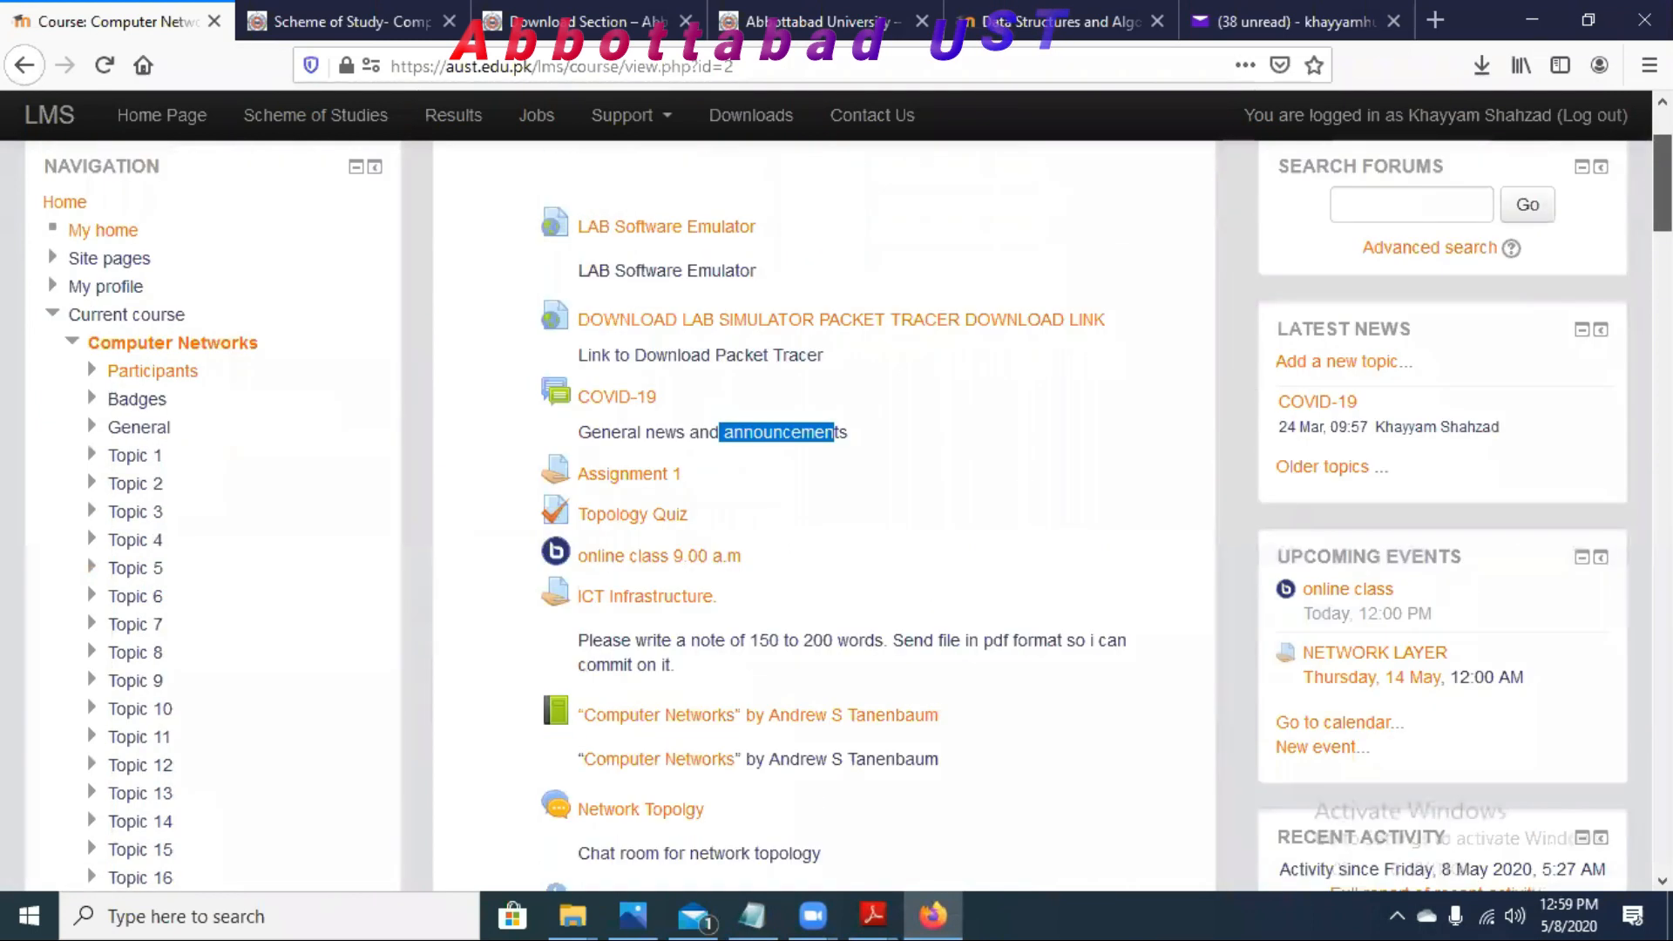
pyautogui.rightClick(673, 271)
pyautogui.click(724, 280)
pyautogui.rightClick(738, 358)
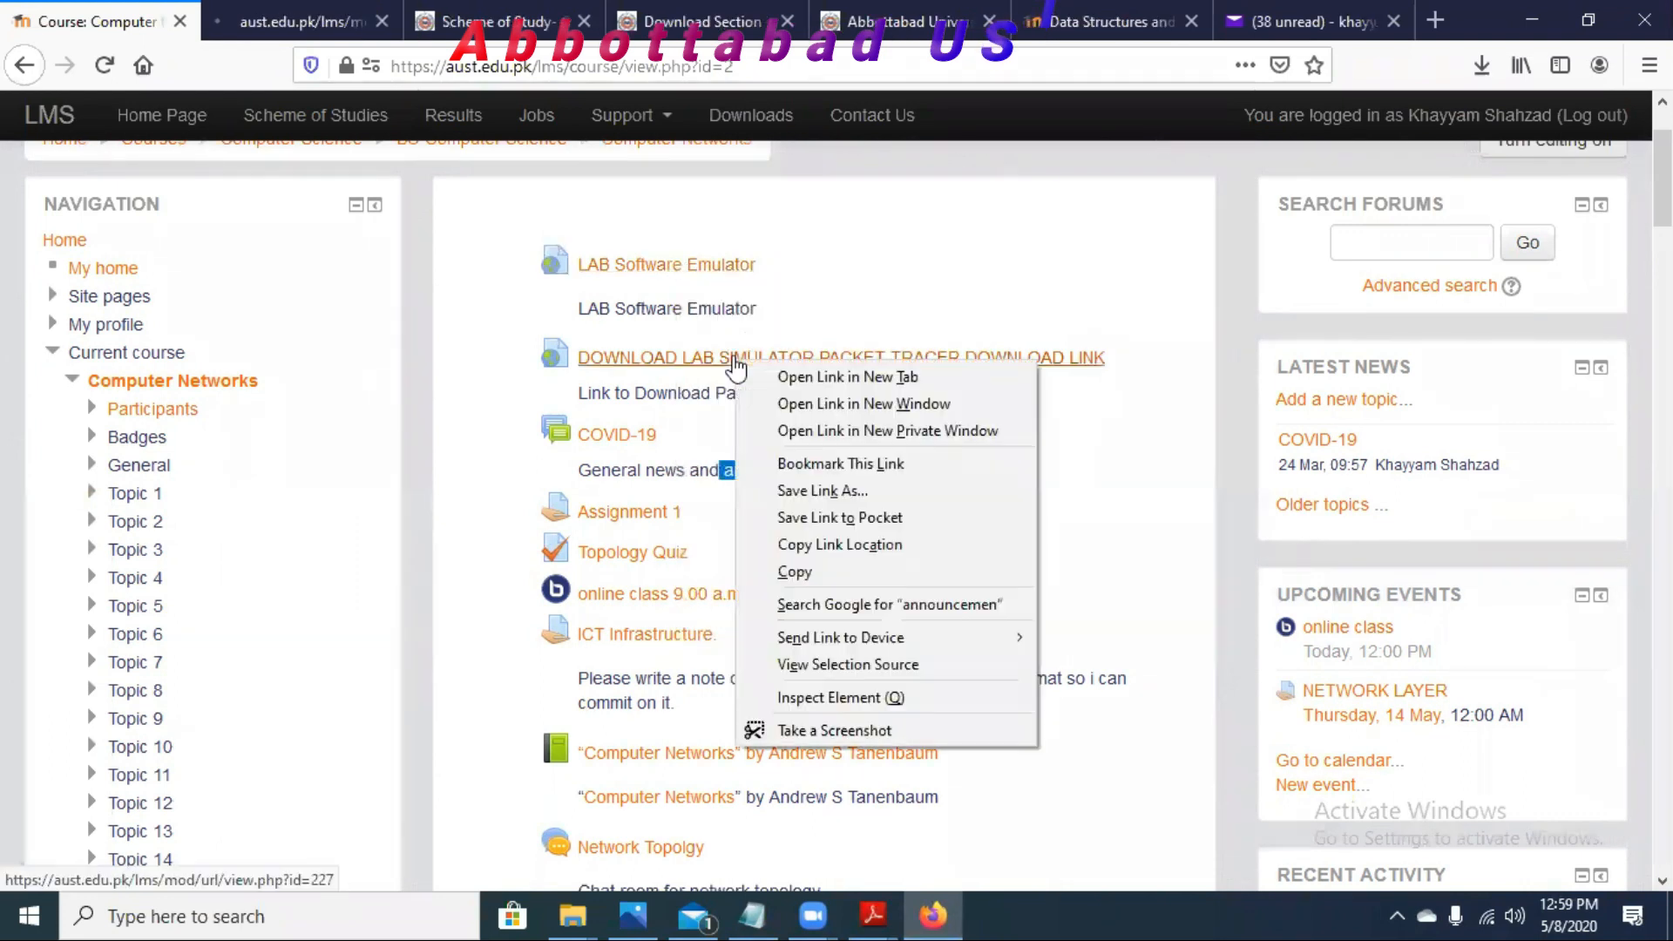
pyautogui.click(778, 377)
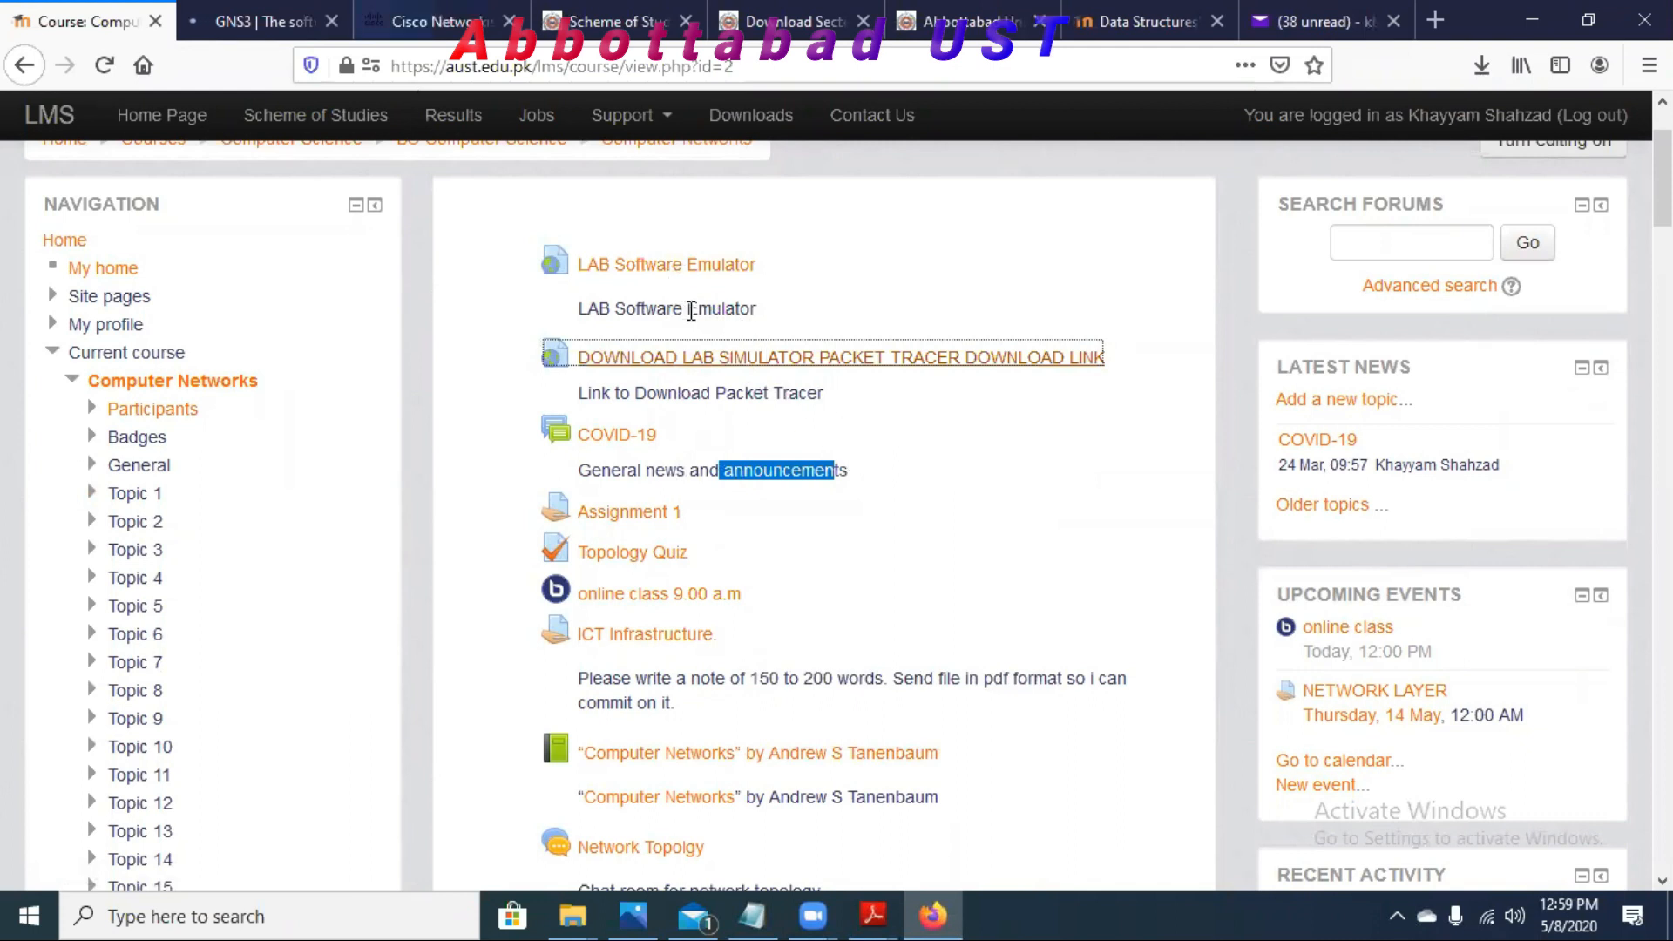
# Step: Look through the Computer Networks course content from the general section down to Topic 5
pyautogui.moveTo(686, 310); pyautogui.dragTo(779, 324)
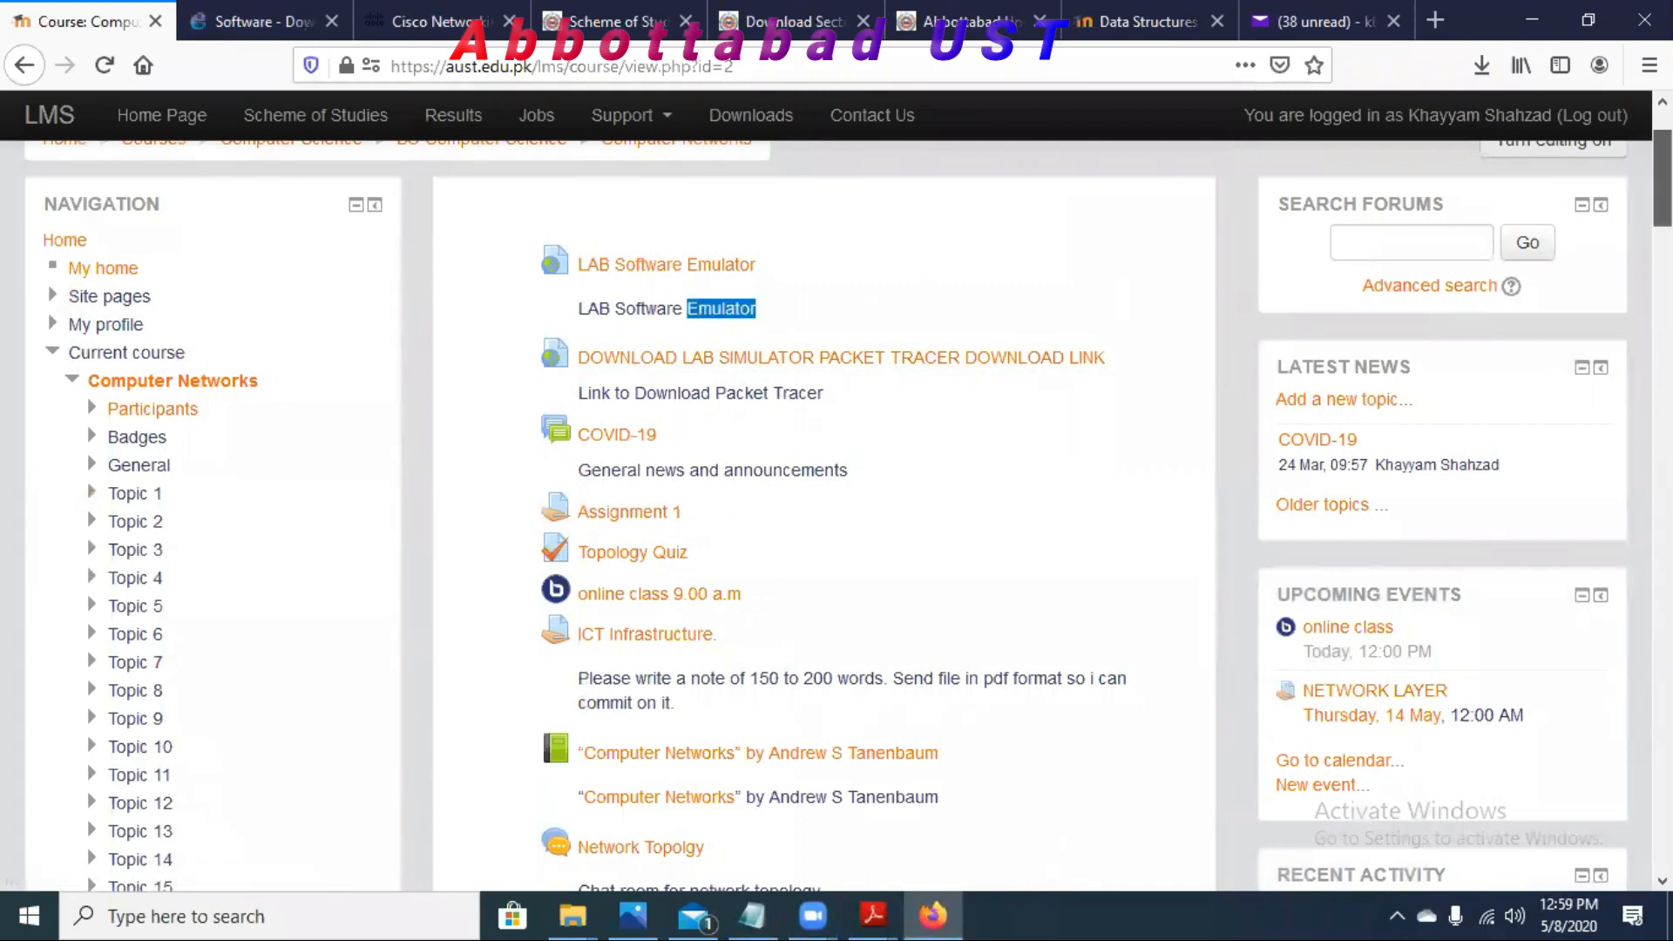
pyautogui.scroll(-3, 824, 514)
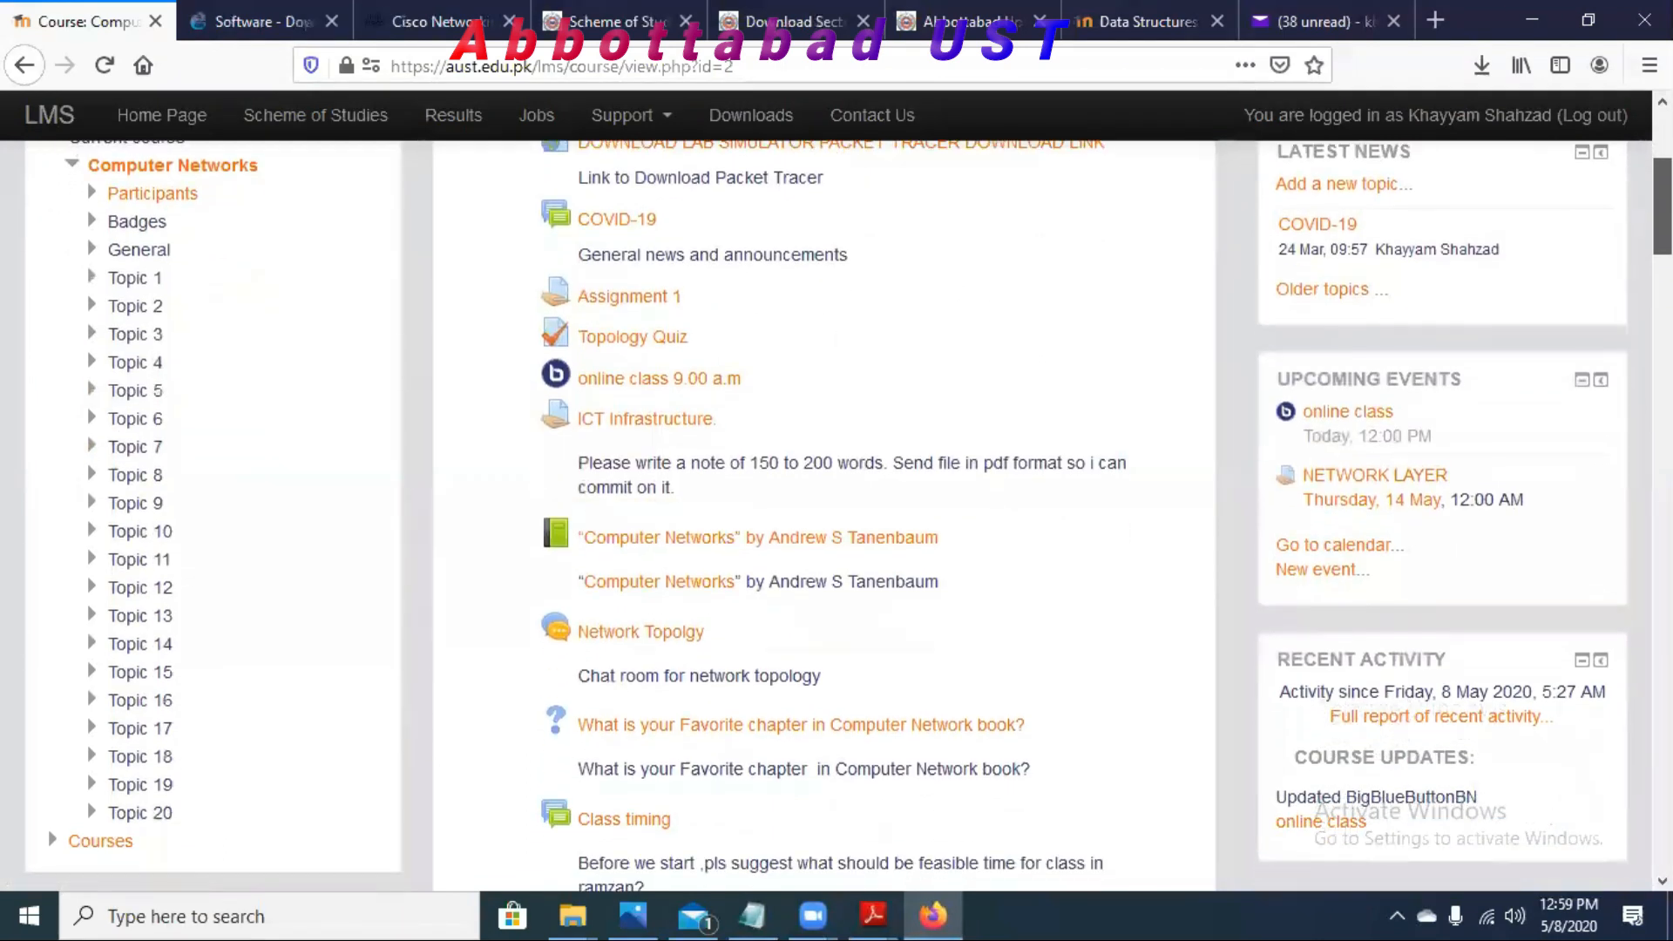
pyautogui.scroll(-15, 824, 514)
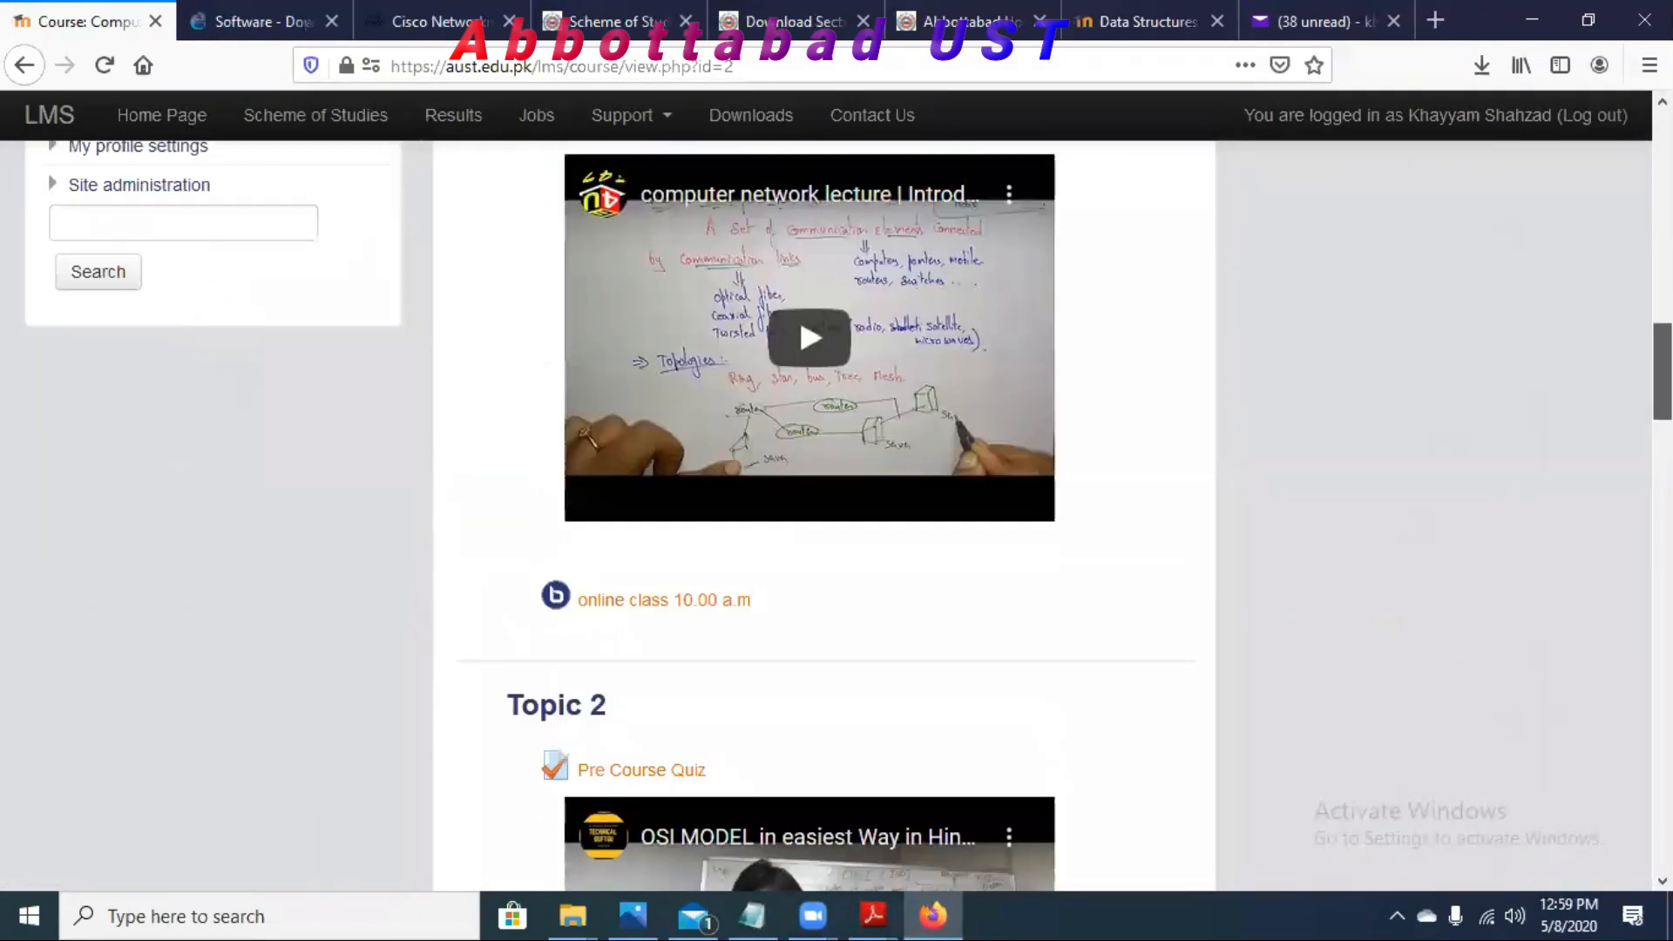
pyautogui.scroll(-5, 823, 514)
pyautogui.scroll(-2, 824, 514)
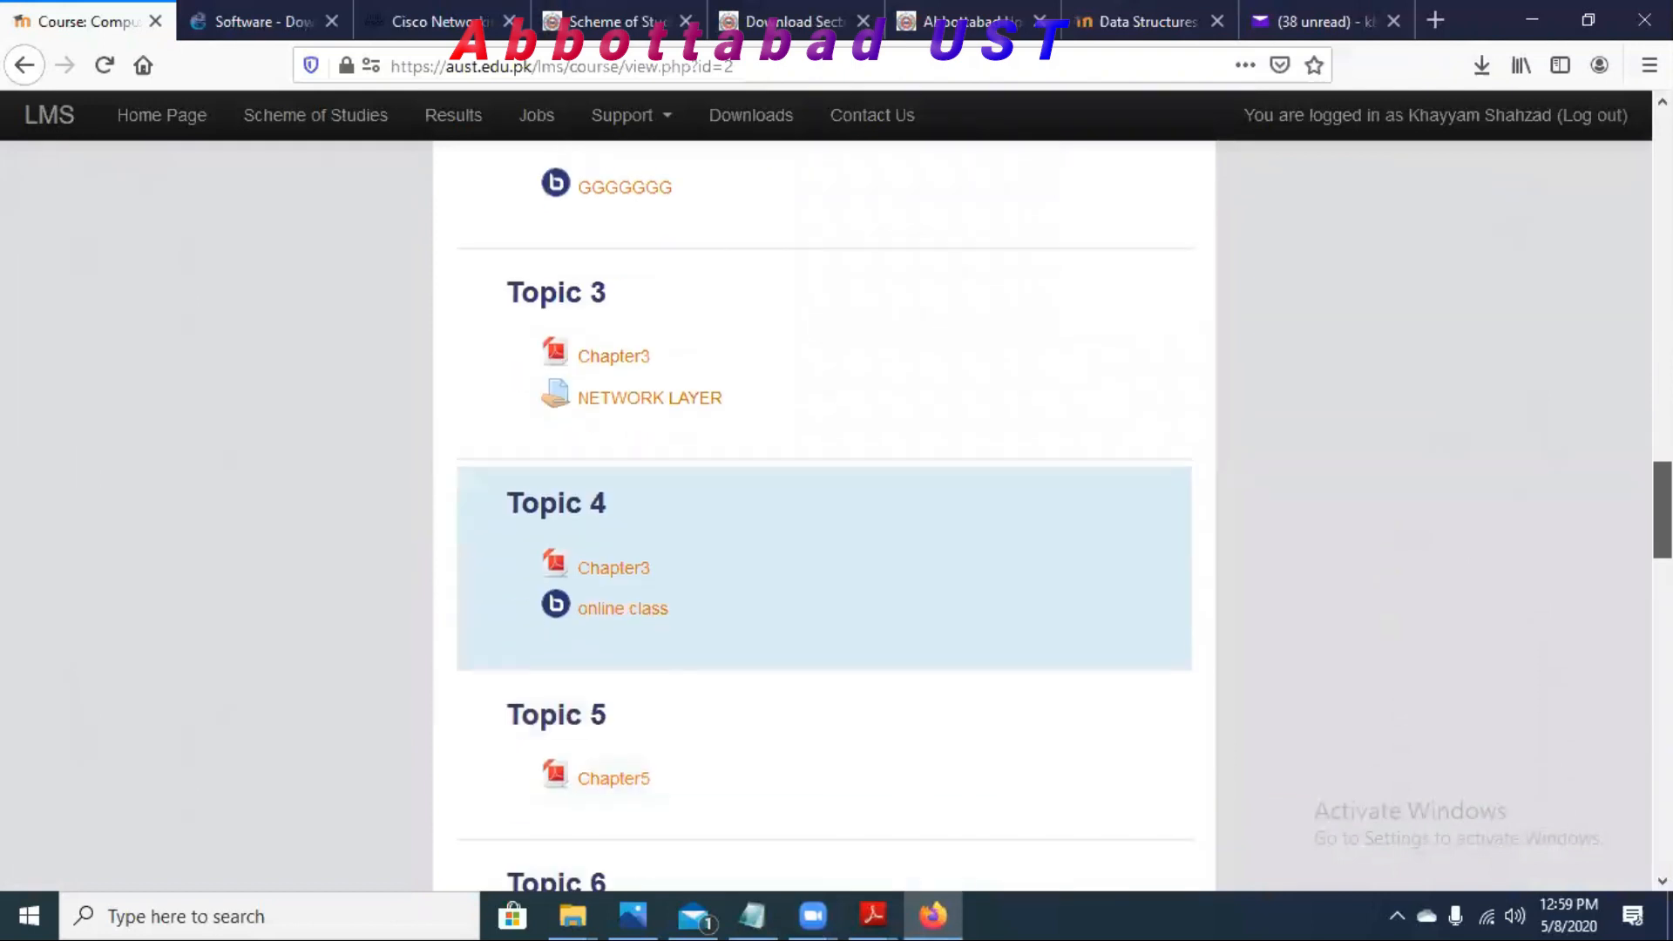
# Step: Check the online class 10.00 a.m activity in Topic 1 and return to the course page
pyautogui.scroll(1, 824, 514)
pyautogui.scroll(6, 824, 514)
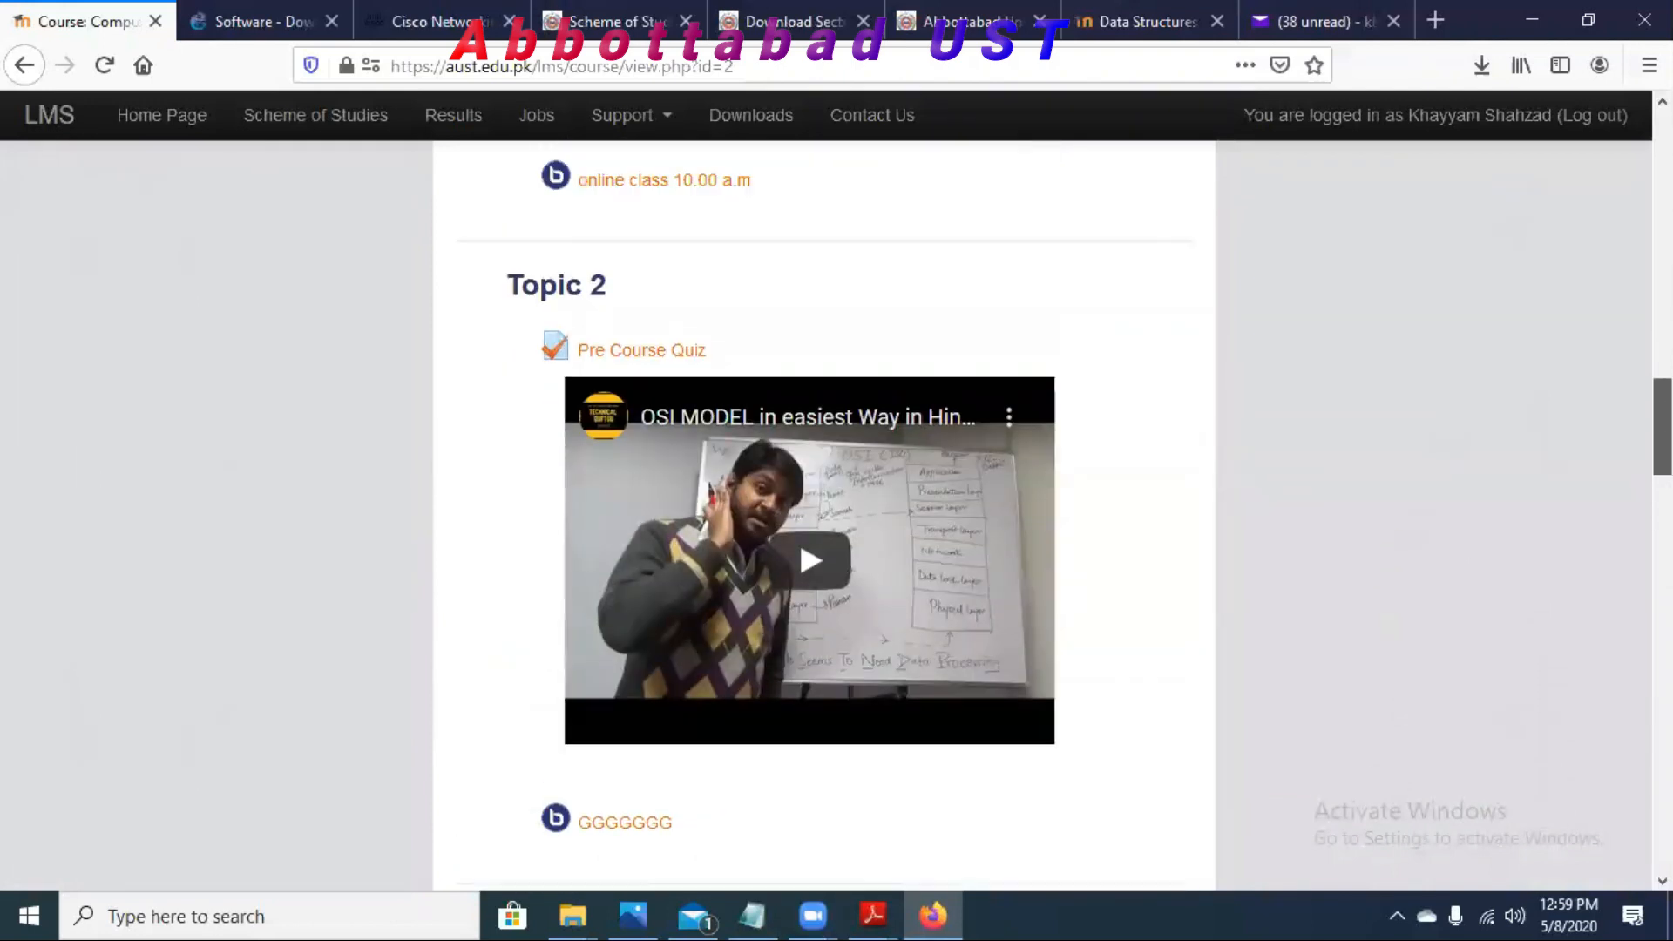
pyautogui.scroll(-2, 824, 514)
pyautogui.scroll(2, 824, 514)
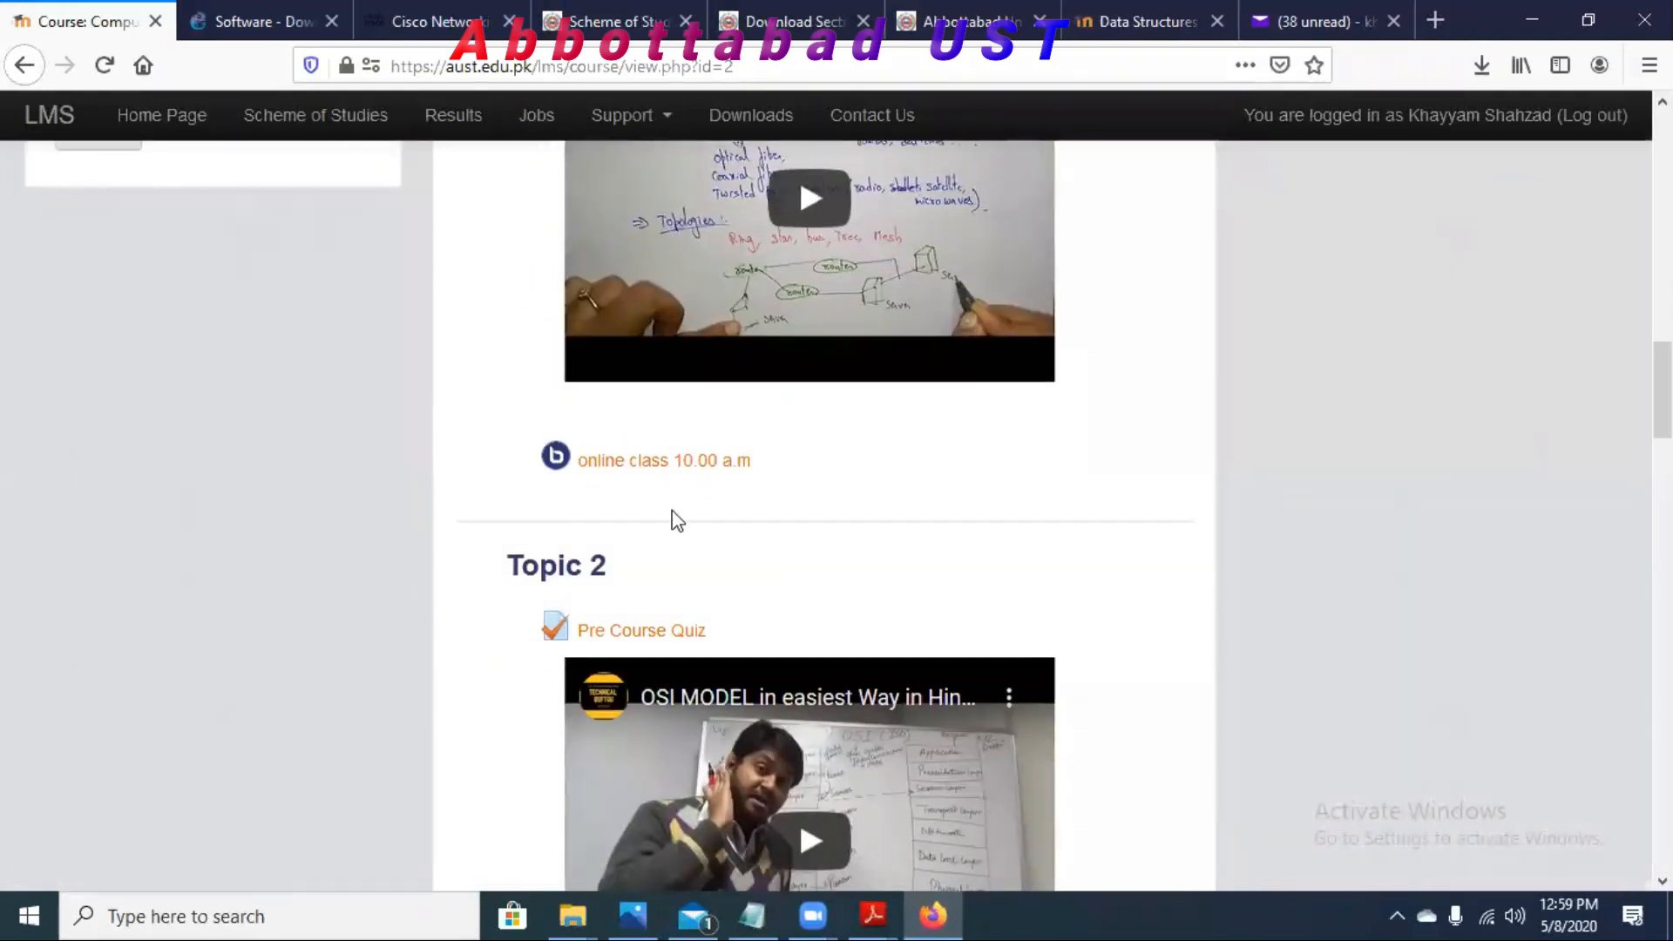
pyautogui.click(661, 471)
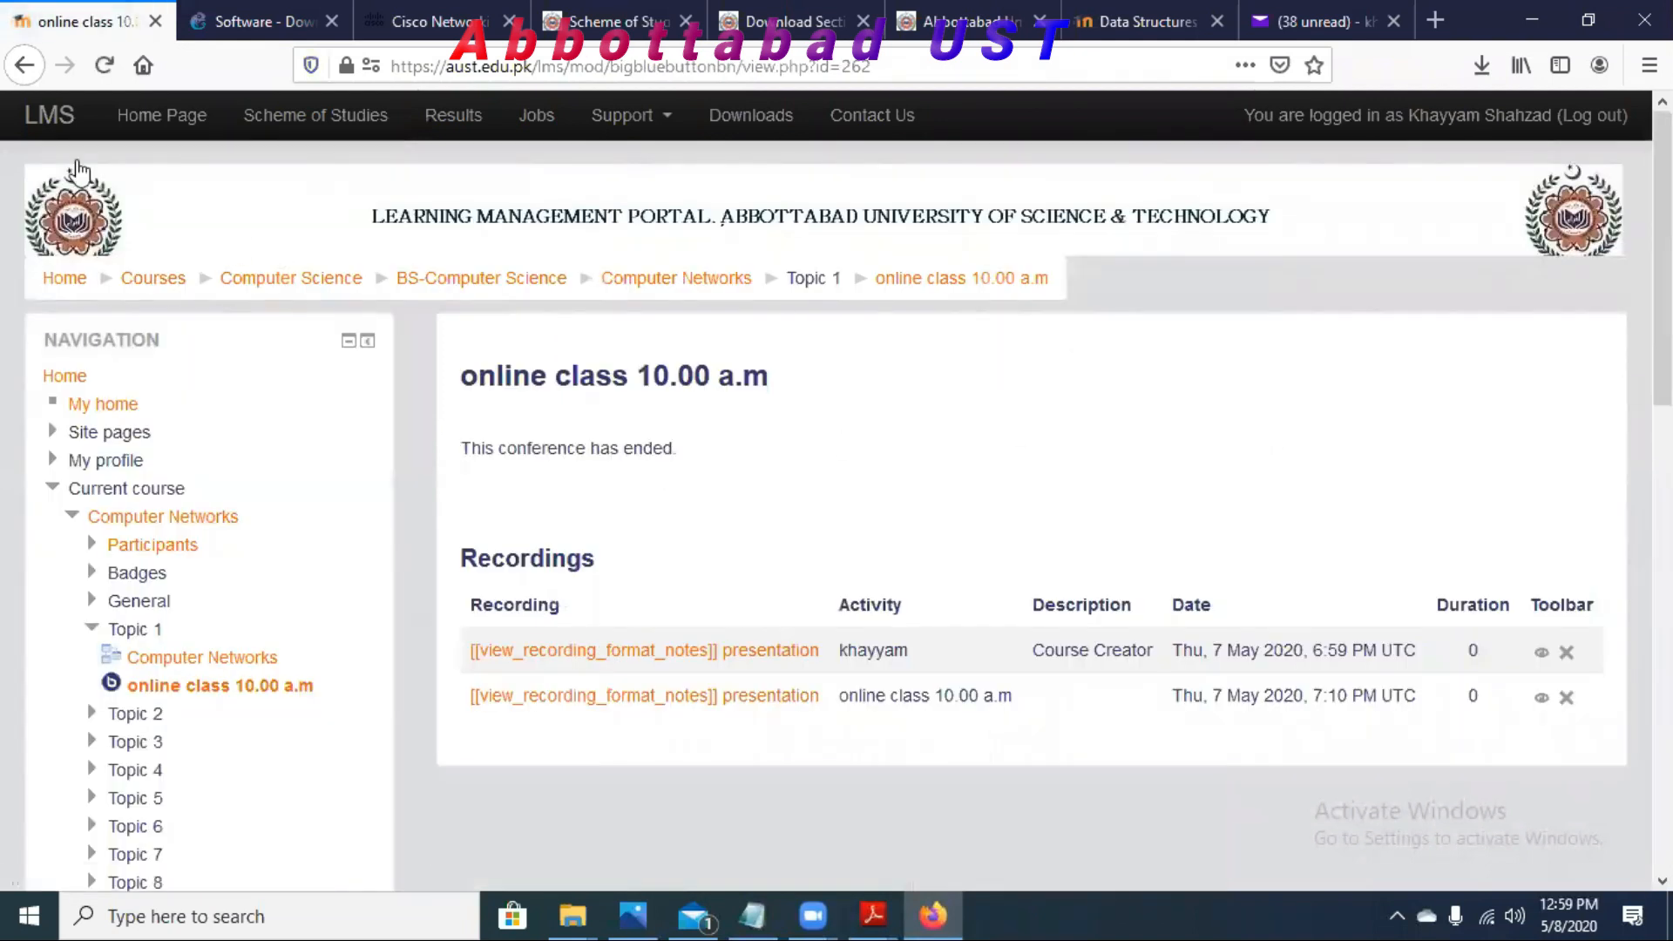
pyautogui.click(25, 66)
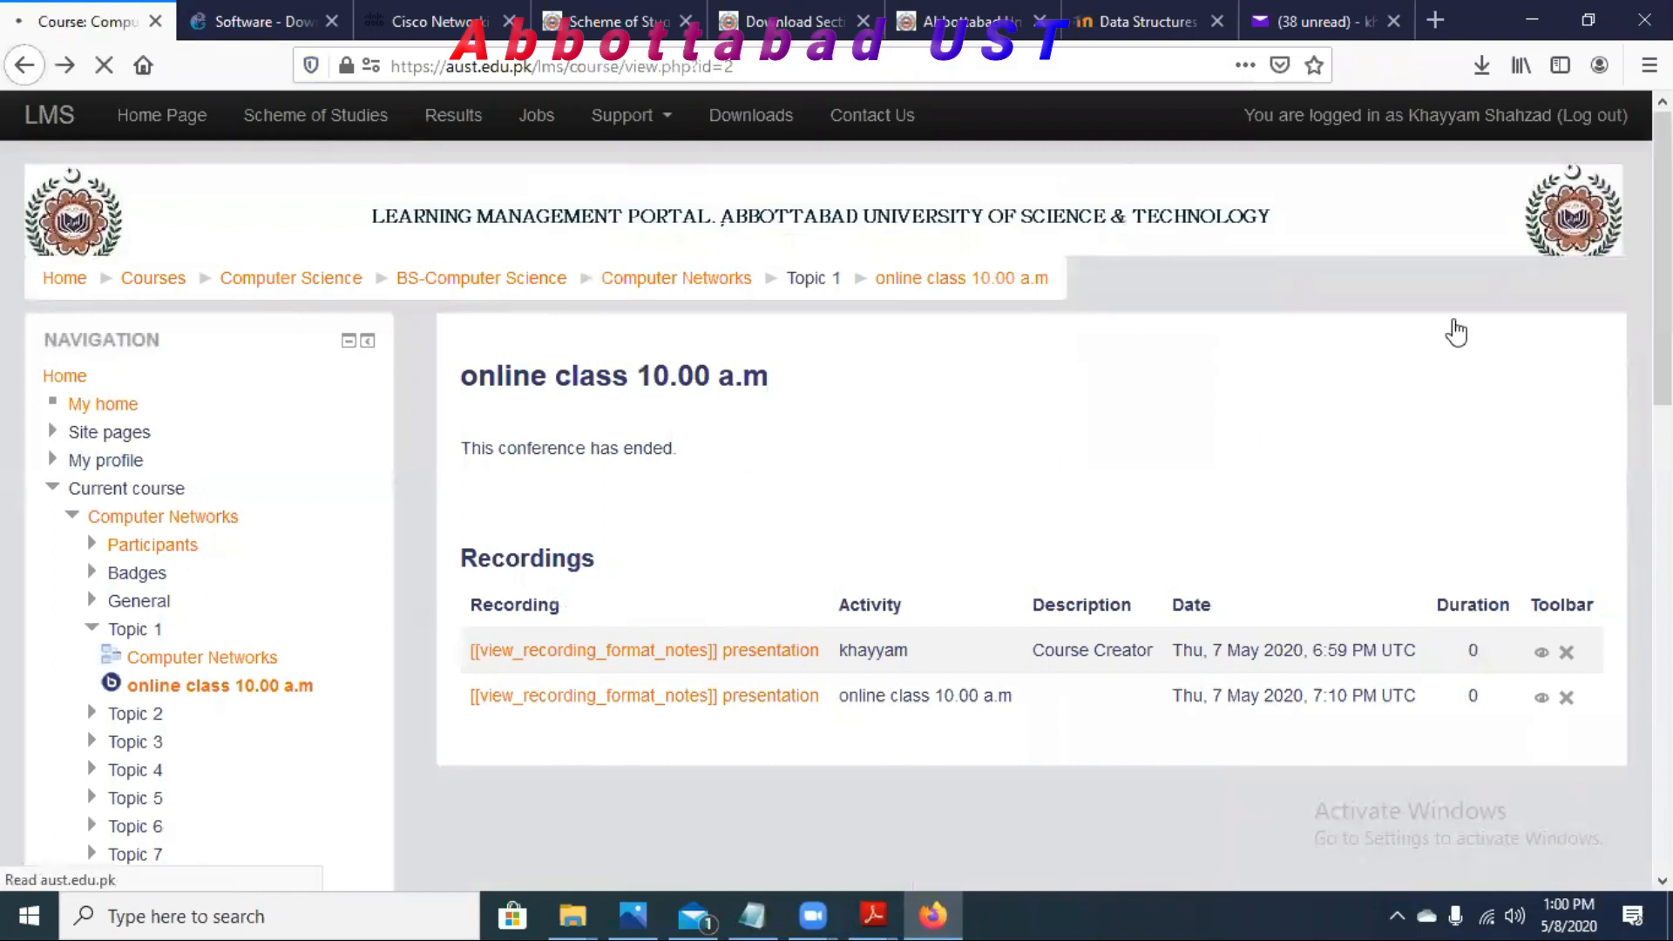
# Step: Open the online class activity in Topic 4 and read its session availability notice
pyautogui.scroll(-10, 823, 514)
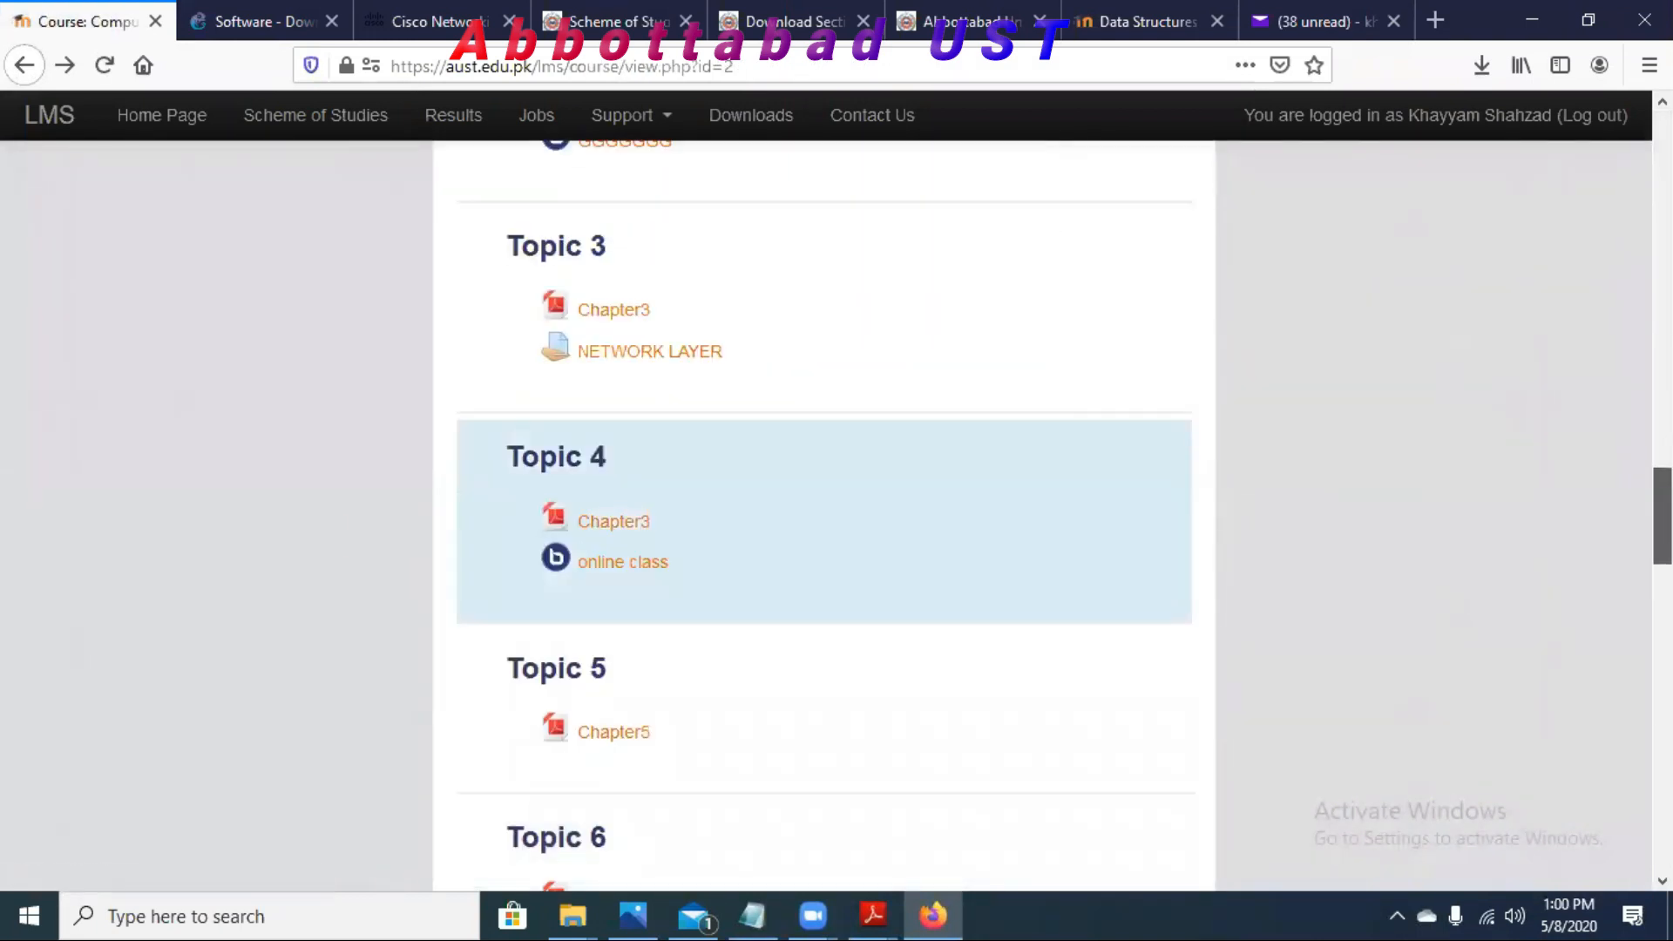
pyautogui.scroll(-3, 657, 373)
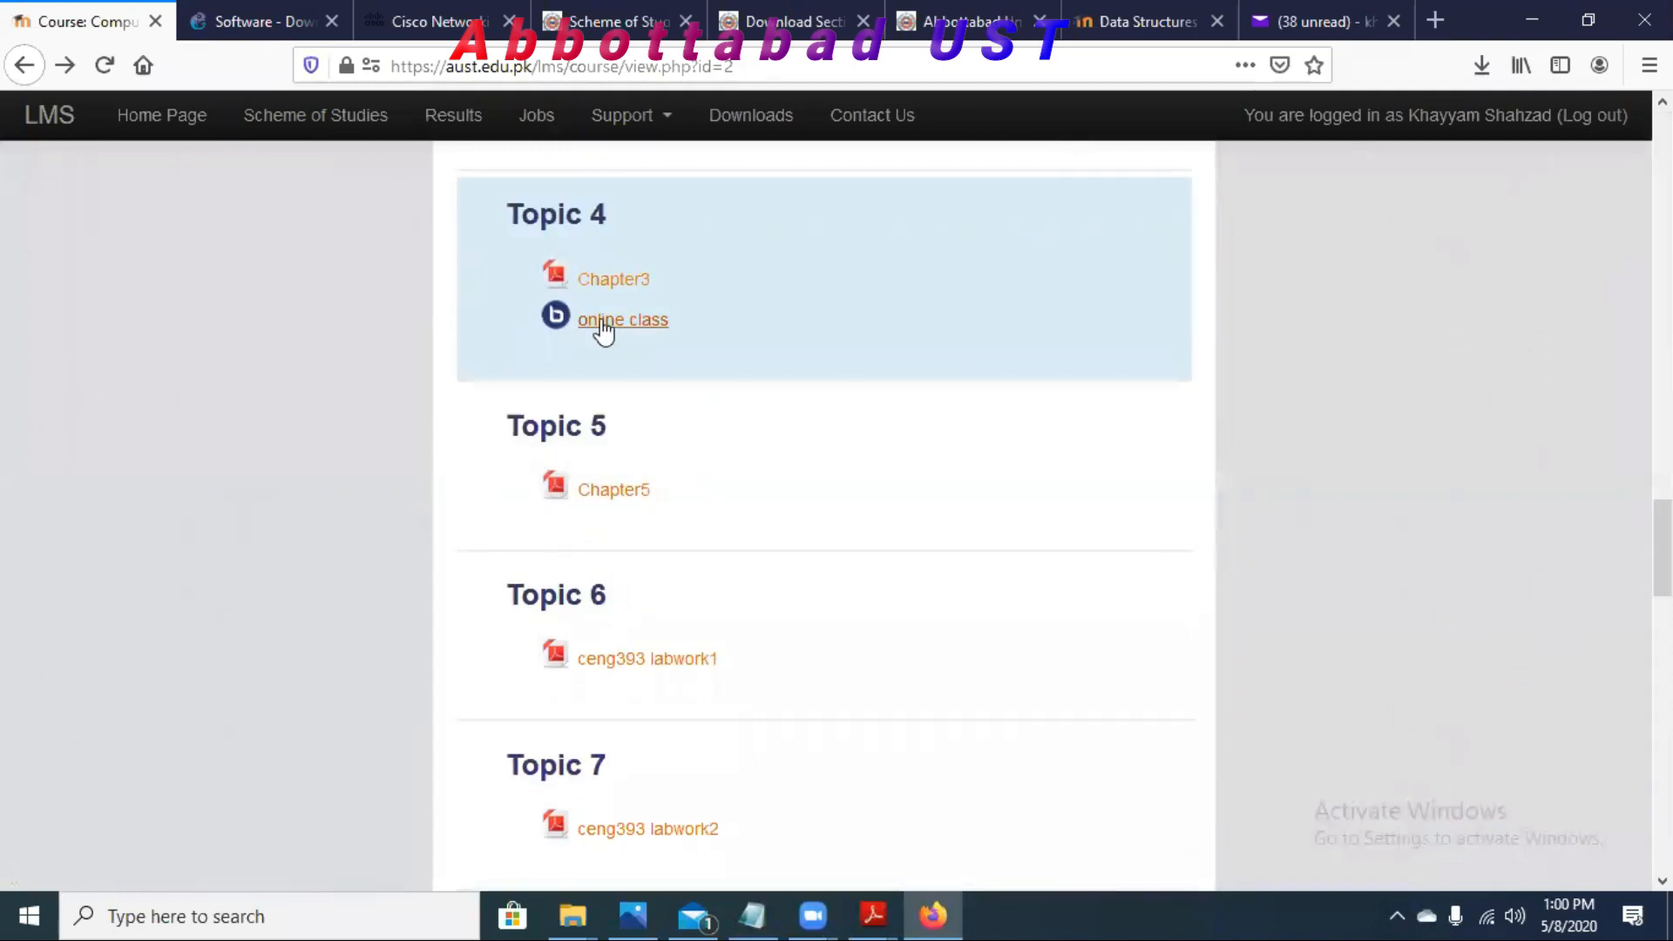
pyautogui.click(601, 322)
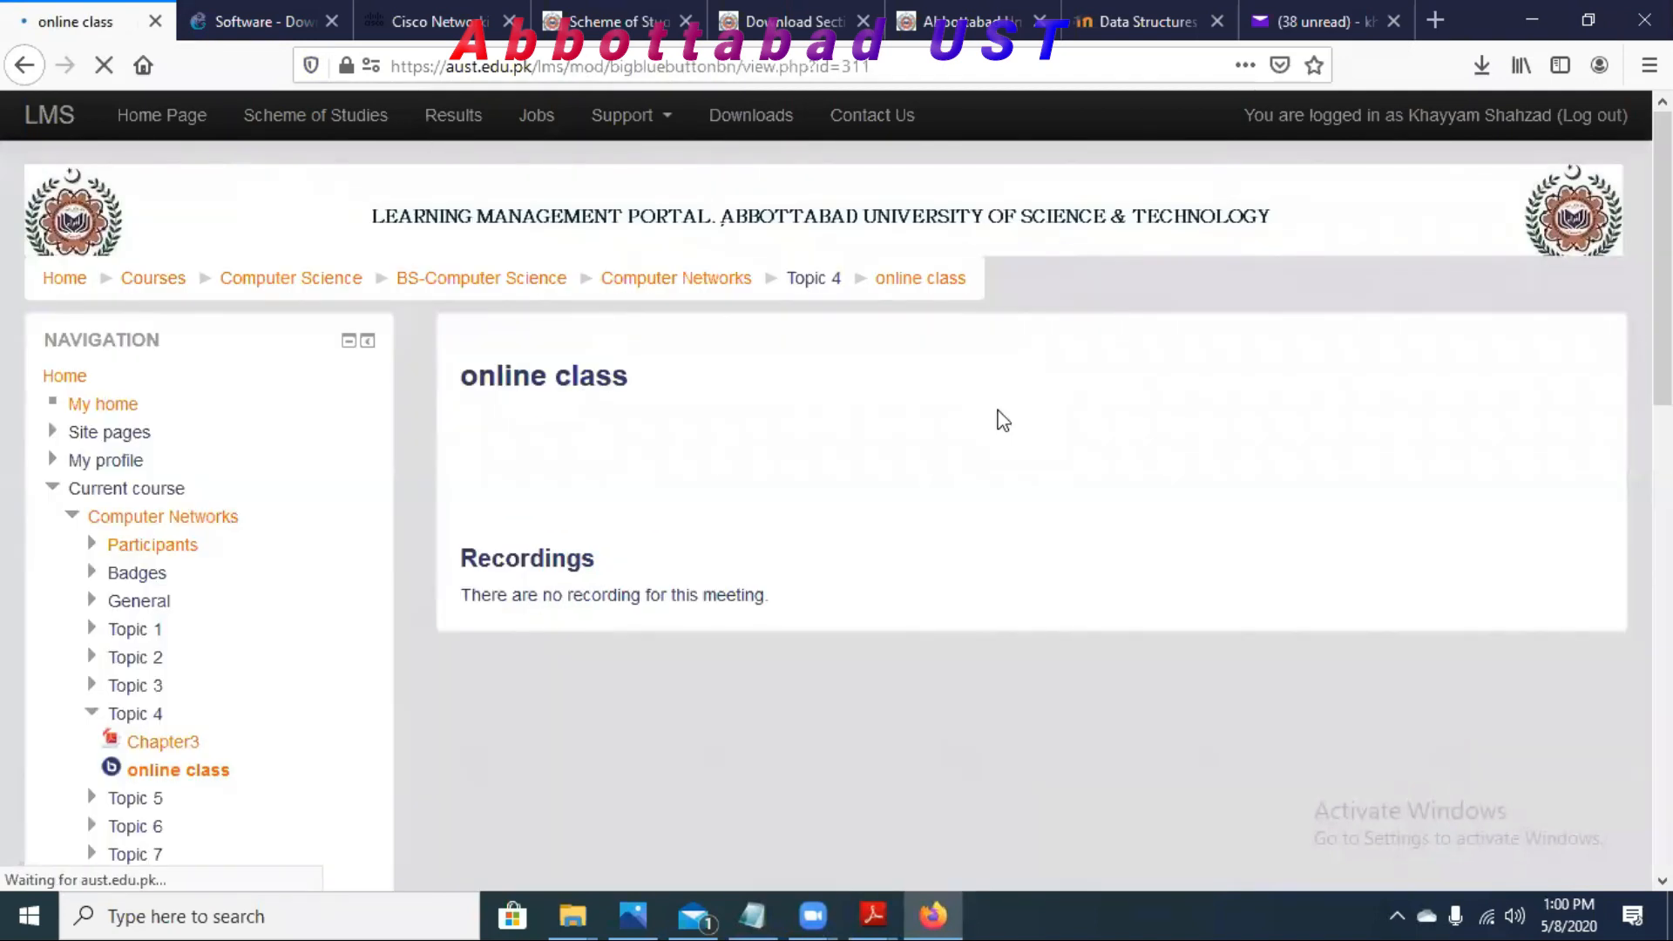
pyautogui.scroll(-2, 836, 514)
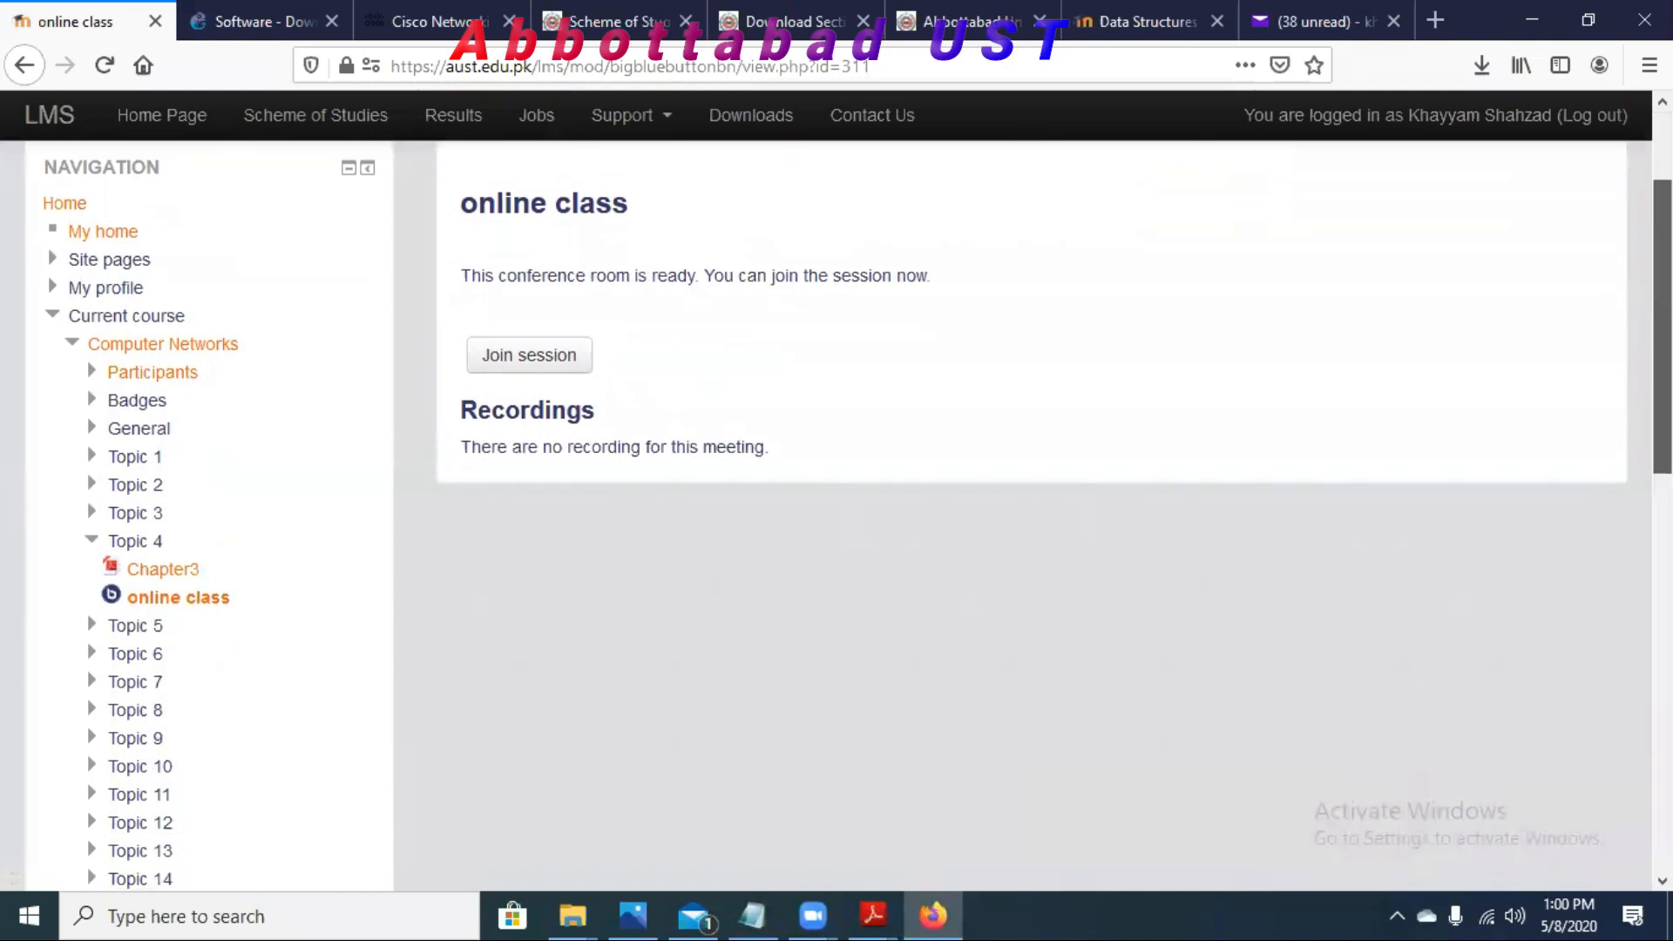
pyautogui.moveTo(520, 264); pyautogui.dragTo(954, 283)
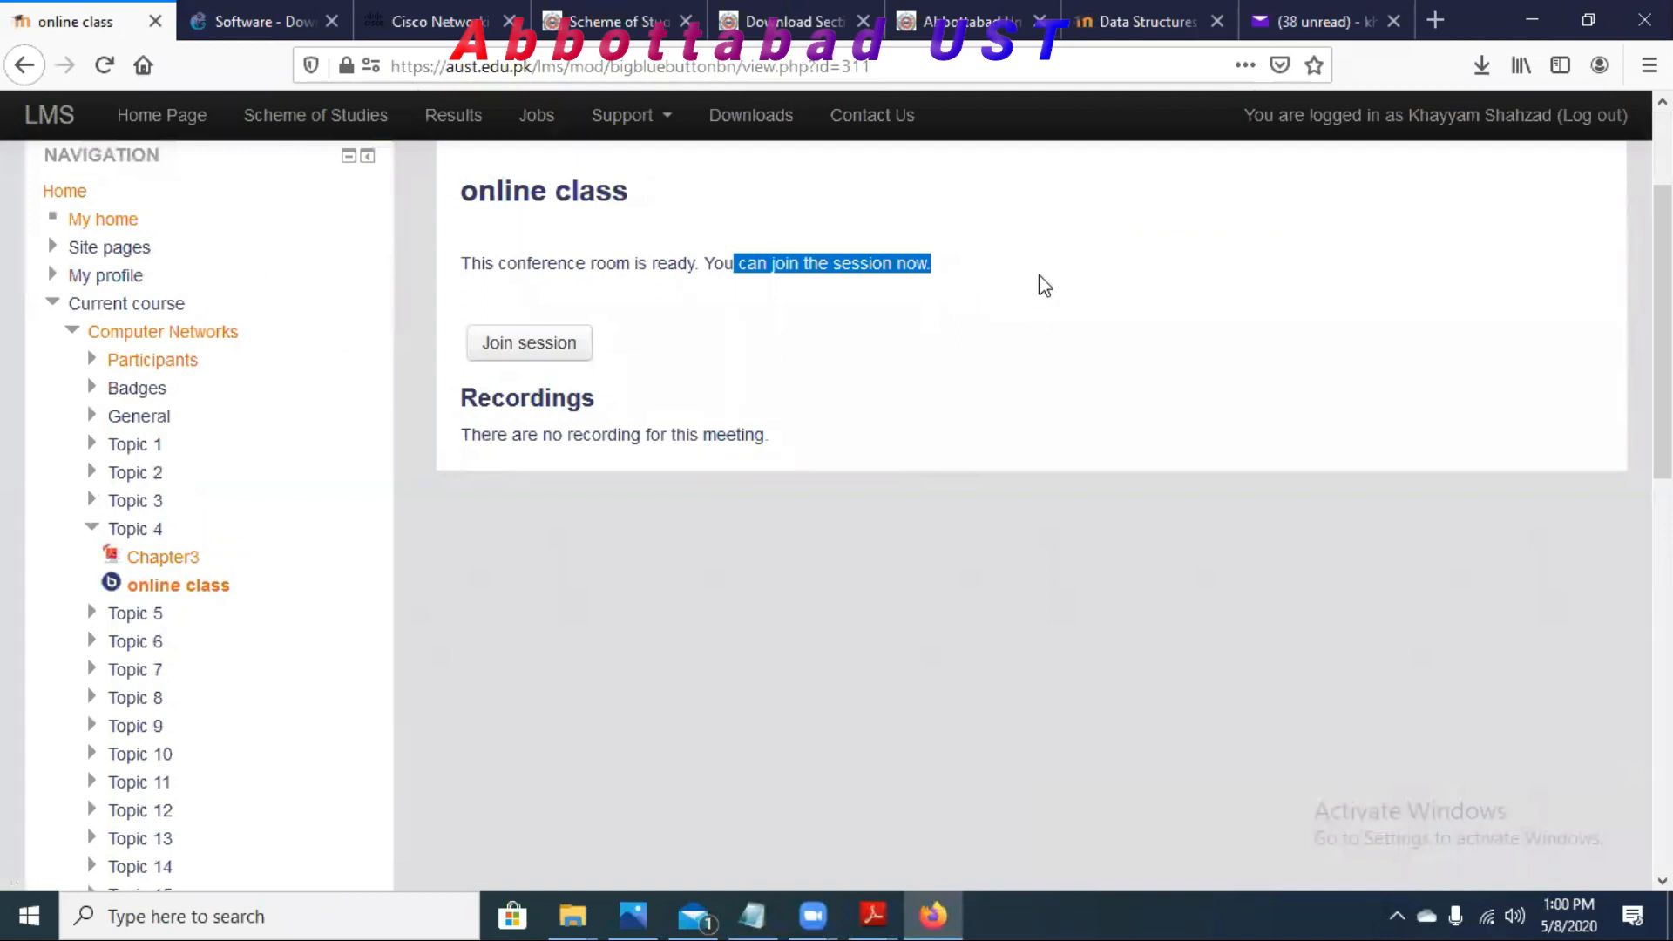
# Step: Open the edit settings of the Topic 4 online class from its BigBlueButton administration options
pyautogui.moveTo(1662, 342); pyautogui.dragTo(1662, 434)
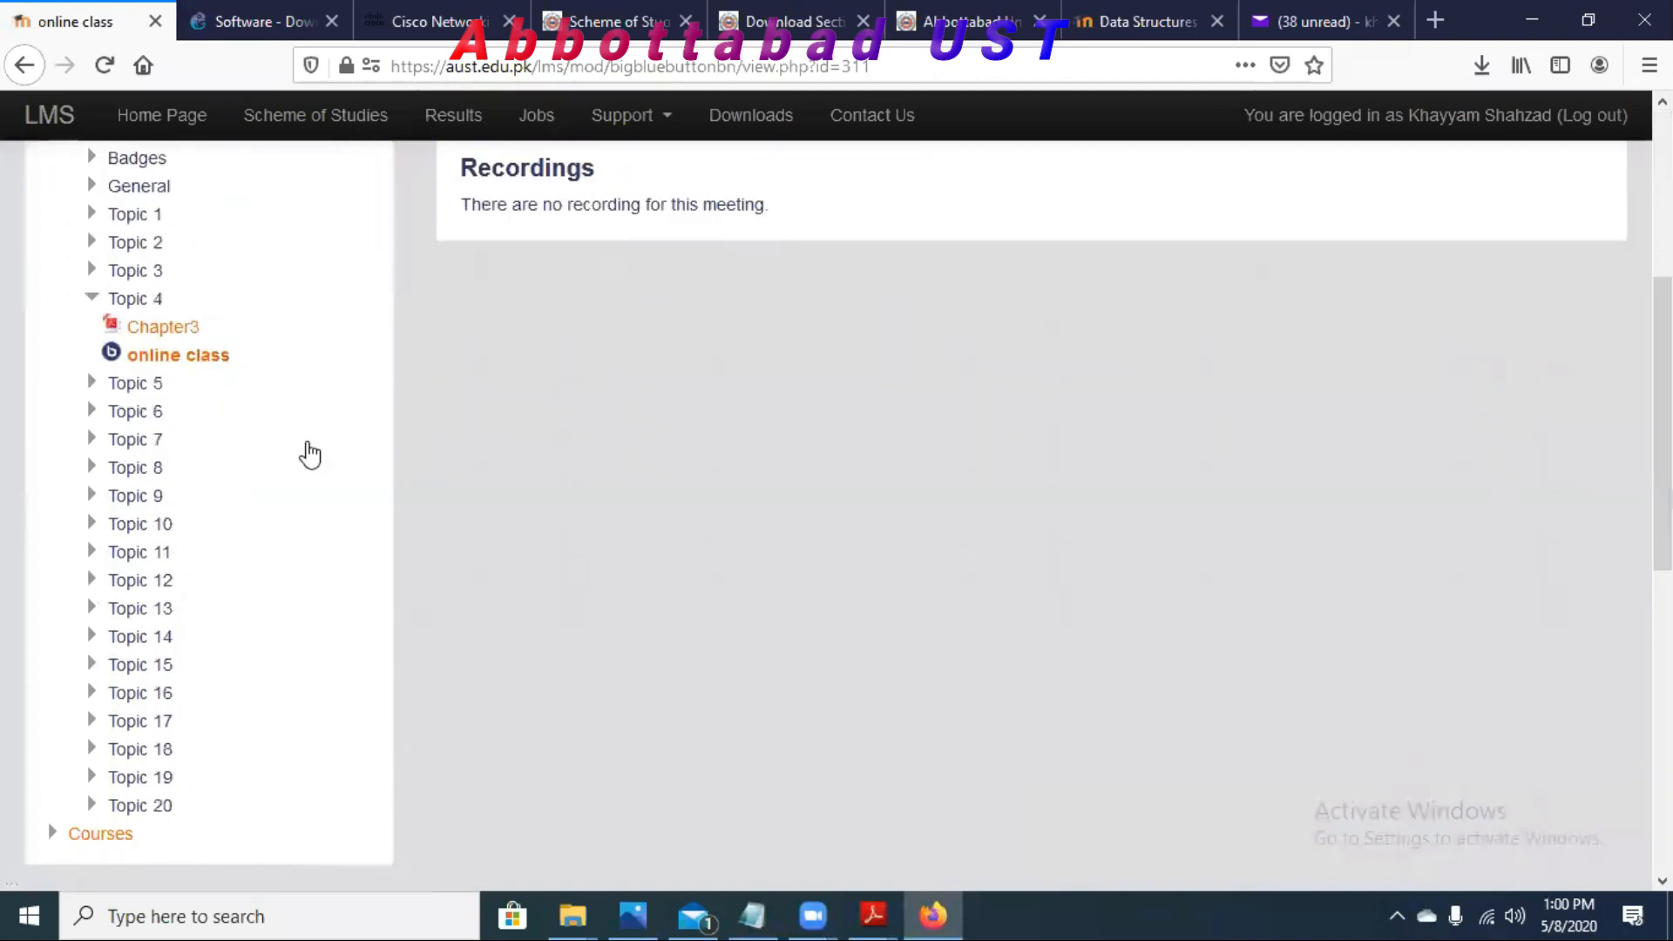
pyautogui.scroll(-4, 1523, 541)
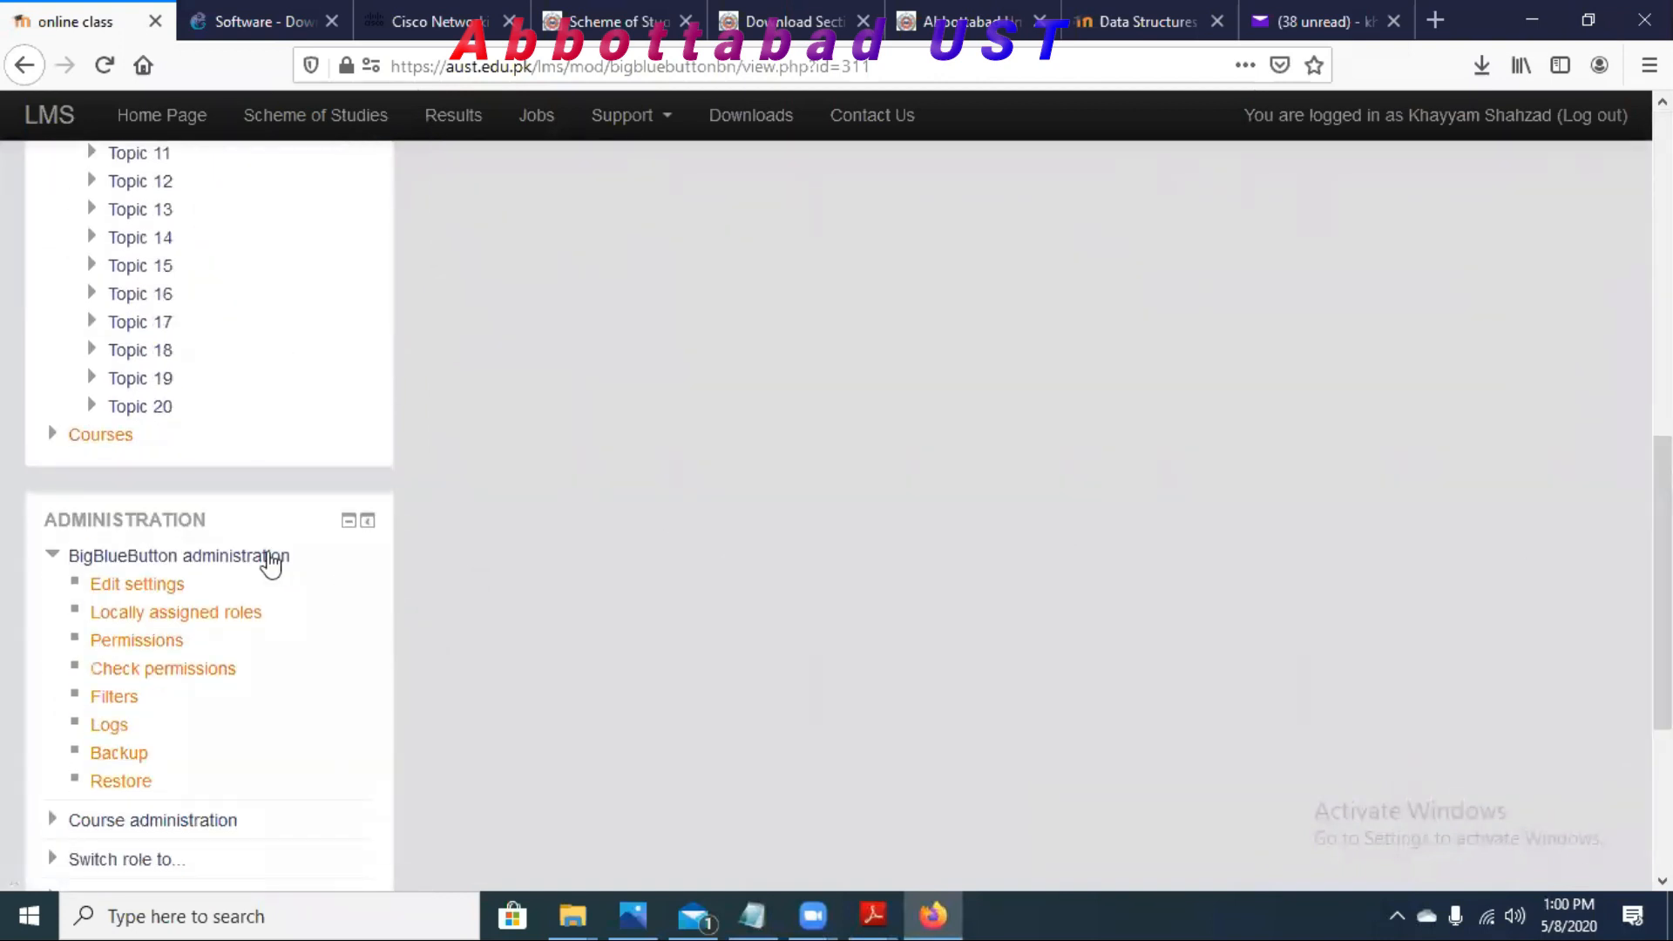
pyautogui.click(162, 588)
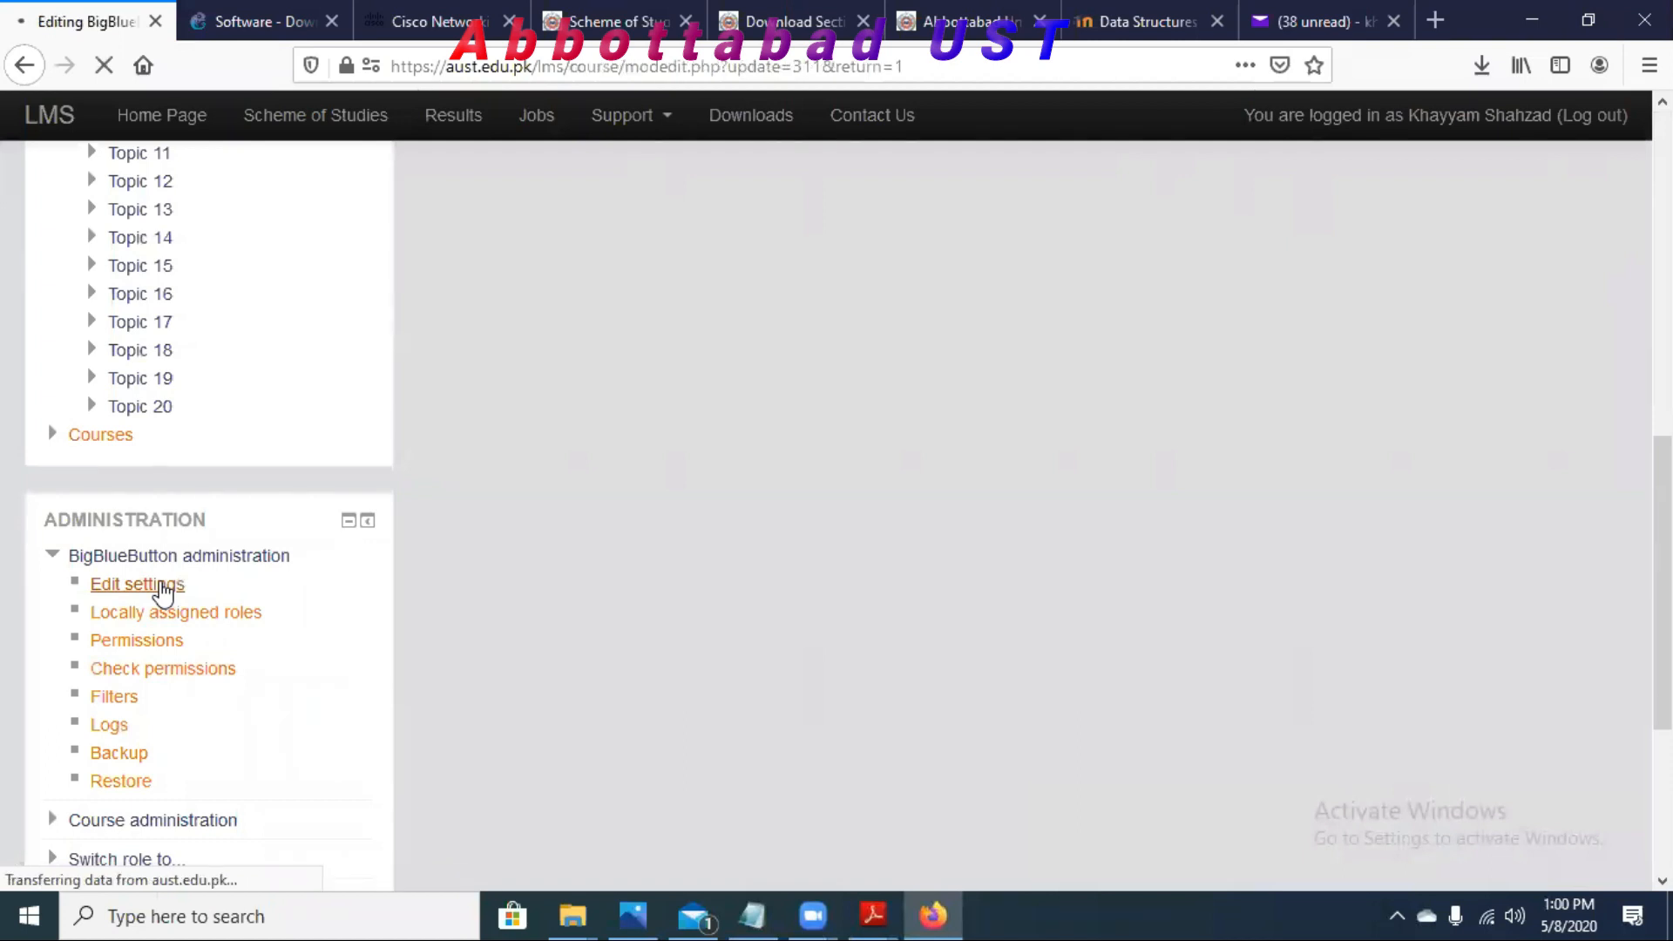
pyautogui.scroll(-3, 844, 475)
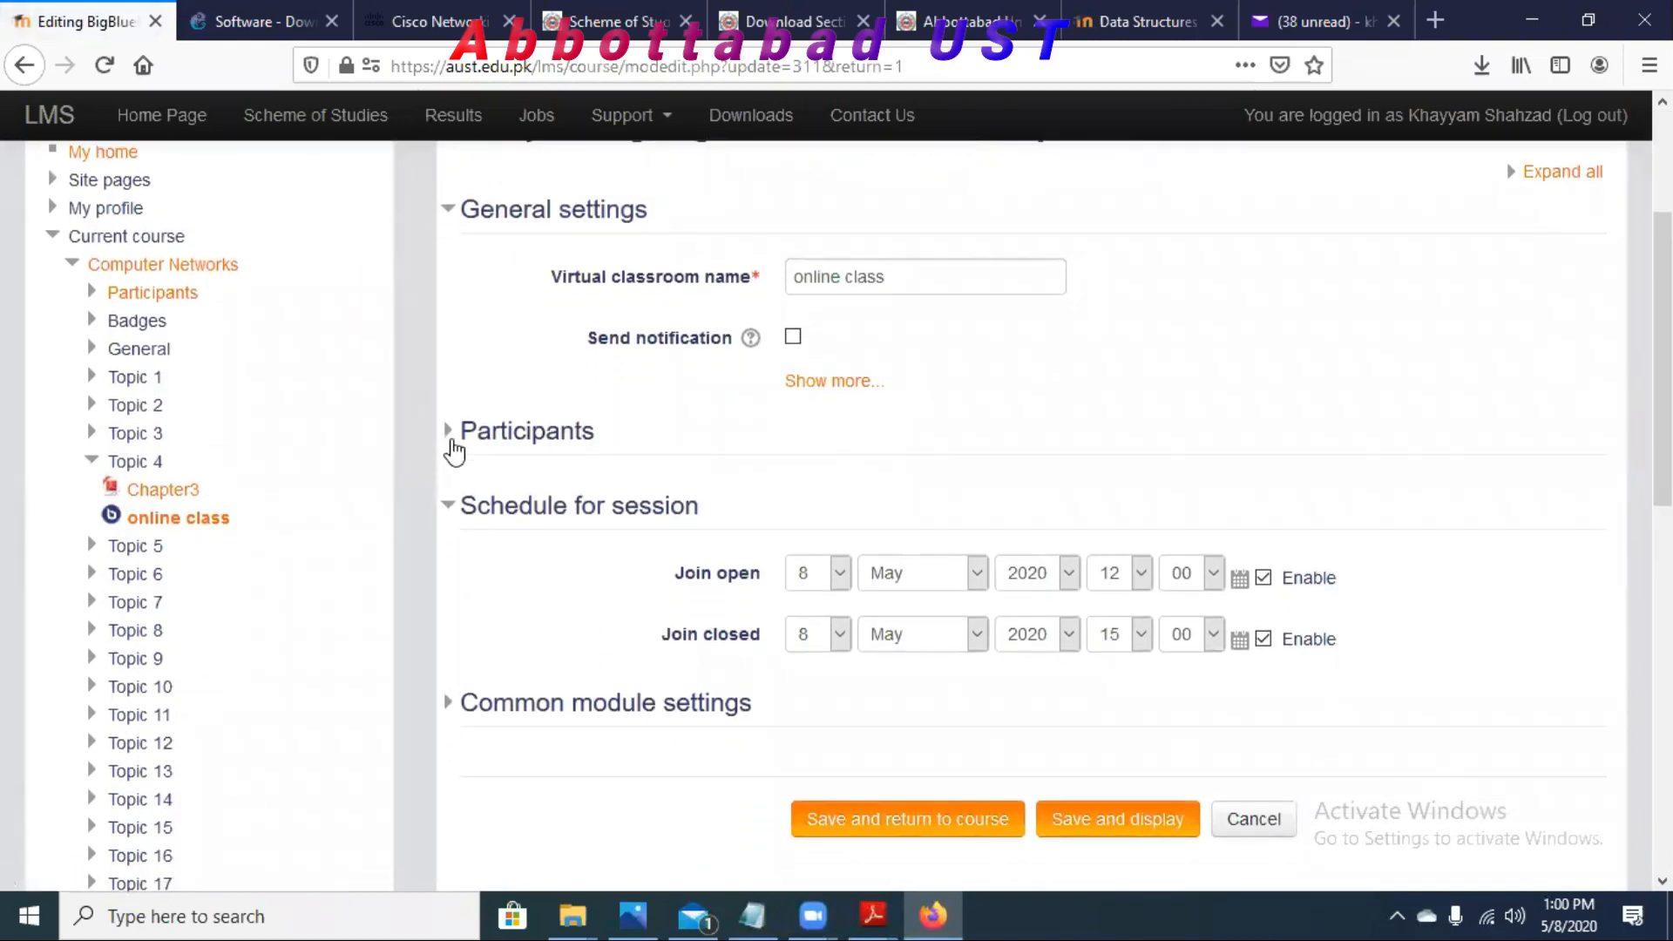
# Step: Review the online class's participants, session schedule and common module settings
pyautogui.click(449, 435)
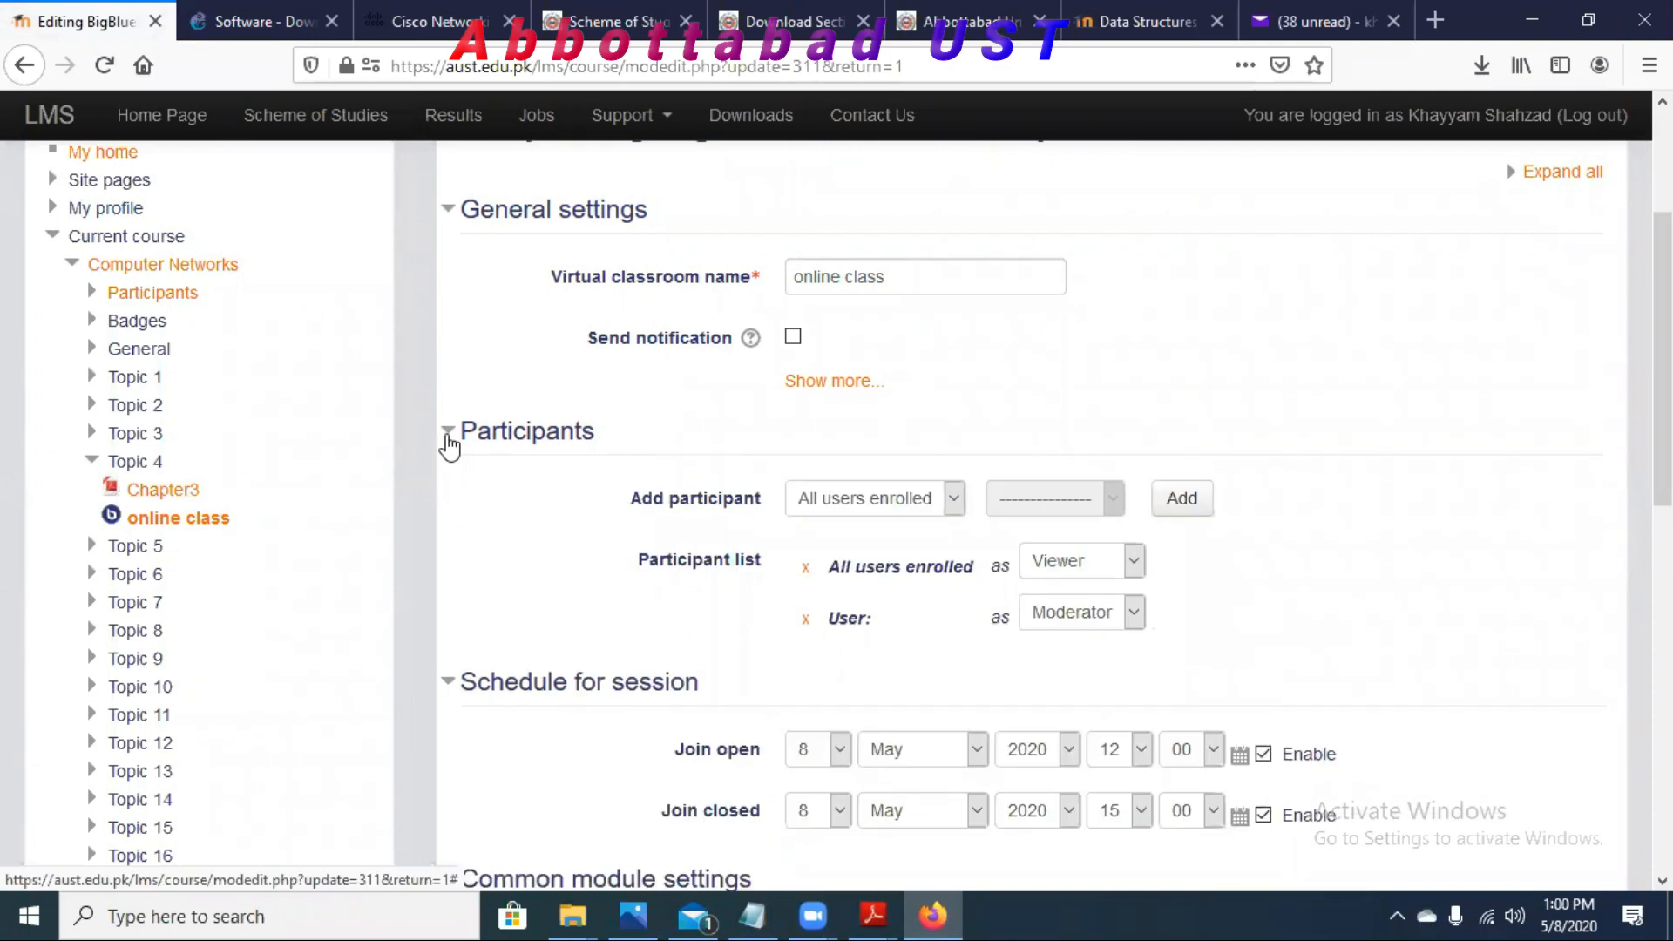
pyautogui.click(449, 437)
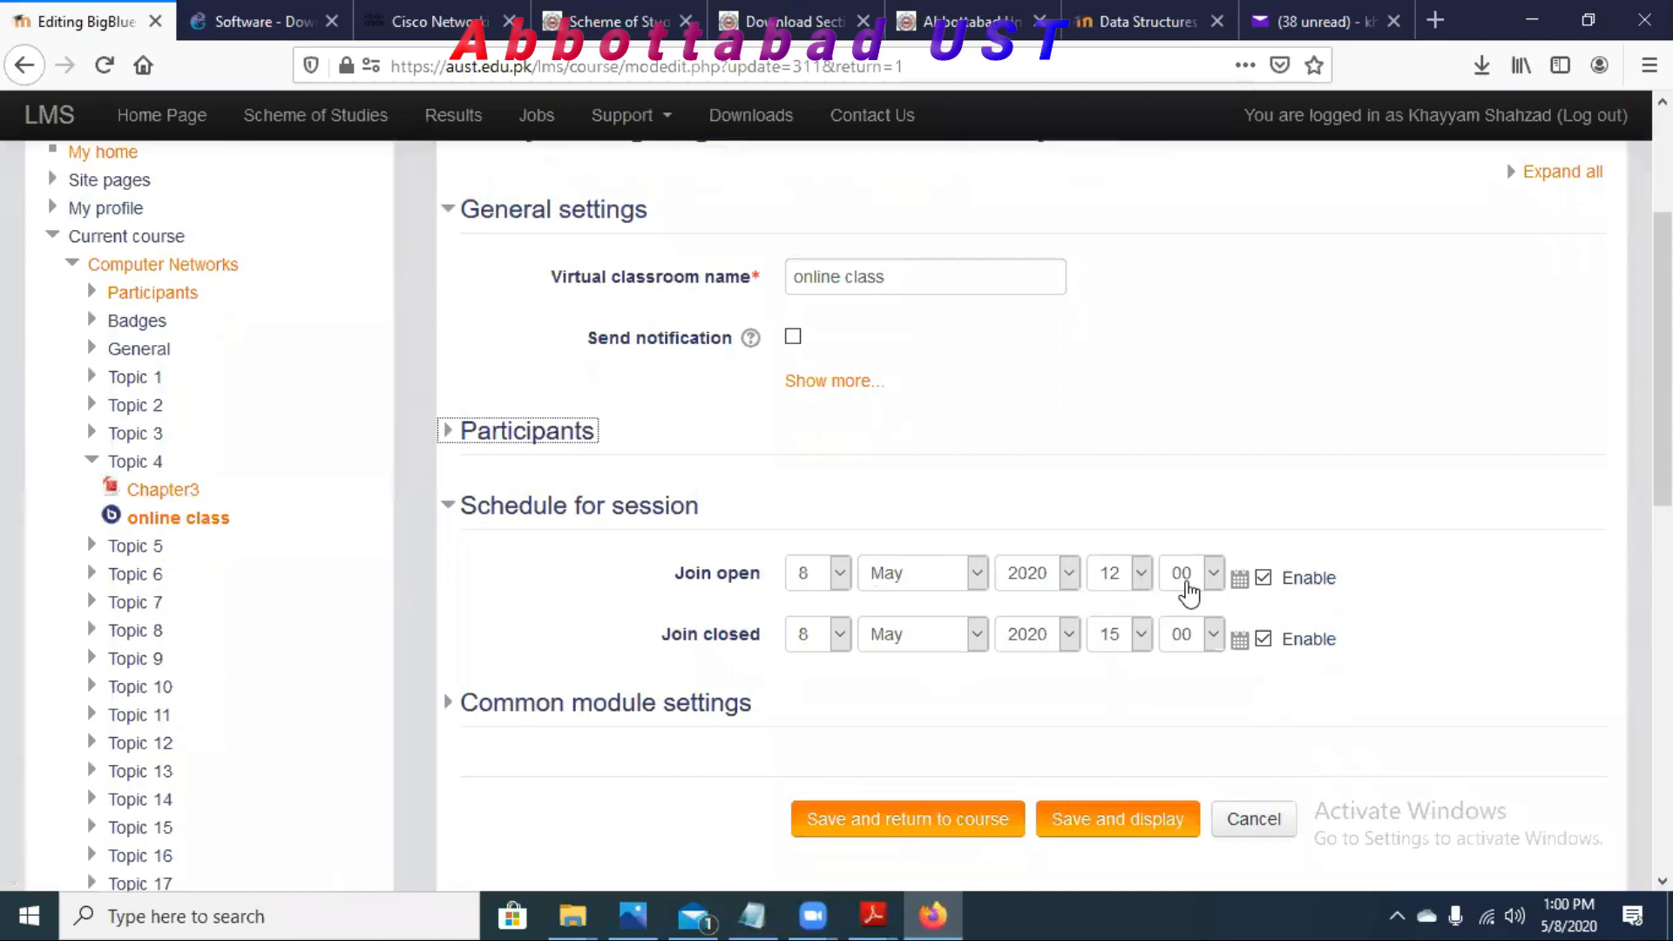
pyautogui.moveTo(1662, 274); pyautogui.dragTo(1662, 324)
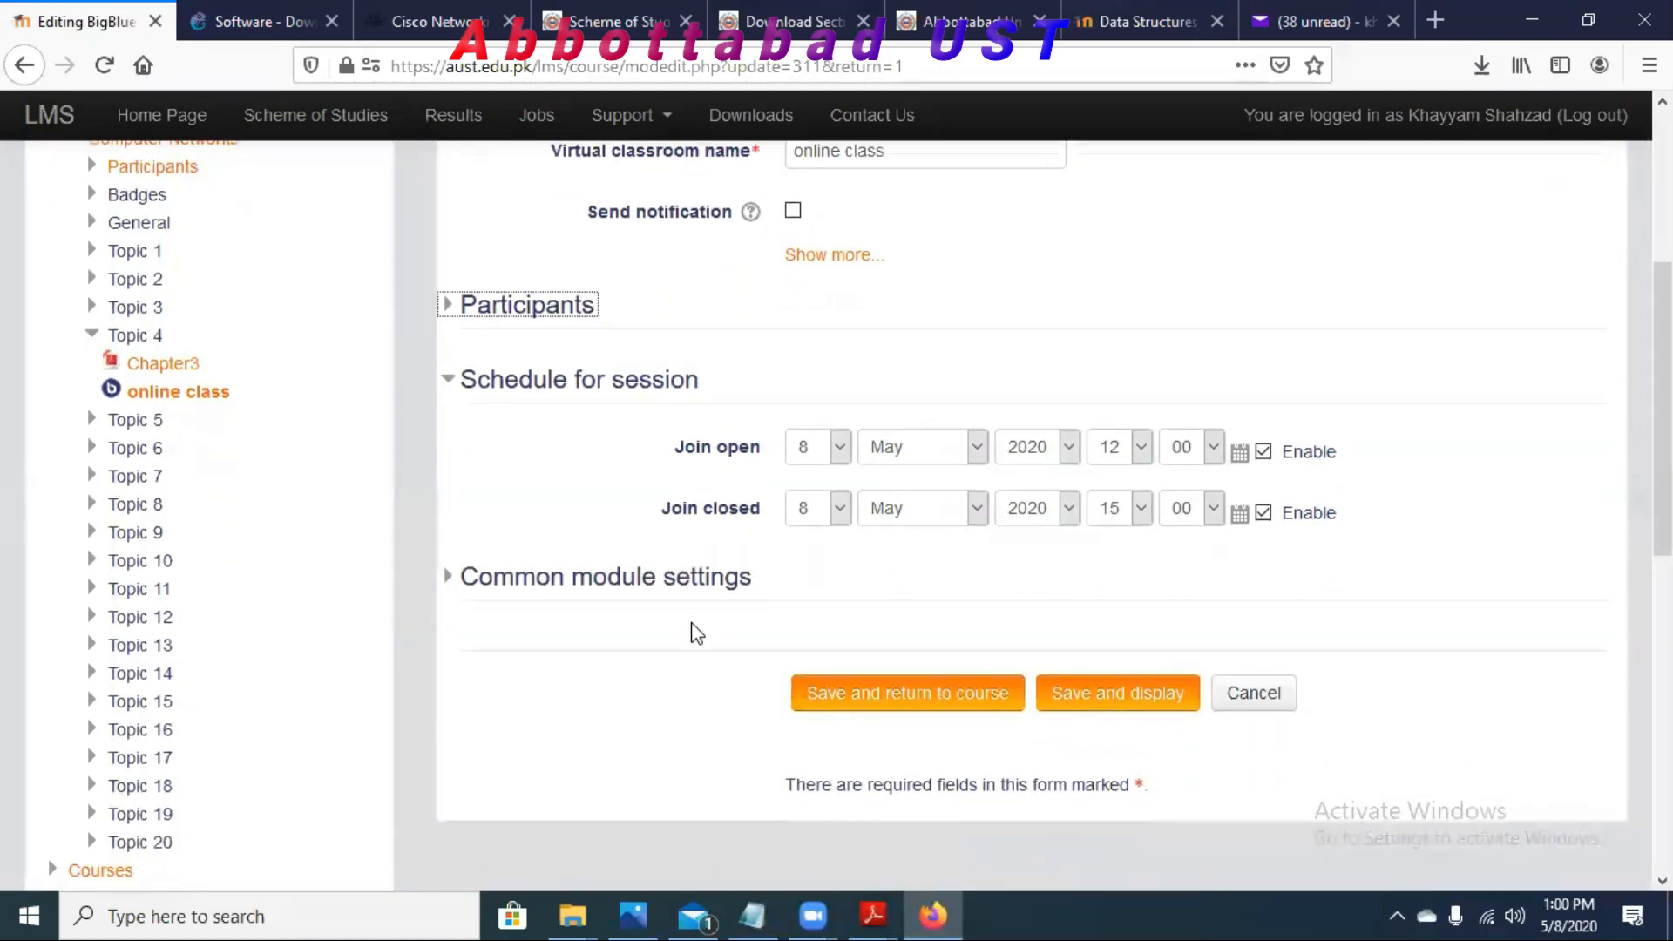
pyautogui.click(449, 580)
pyautogui.moveTo(1662, 435); pyautogui.dragTo(1663, 281)
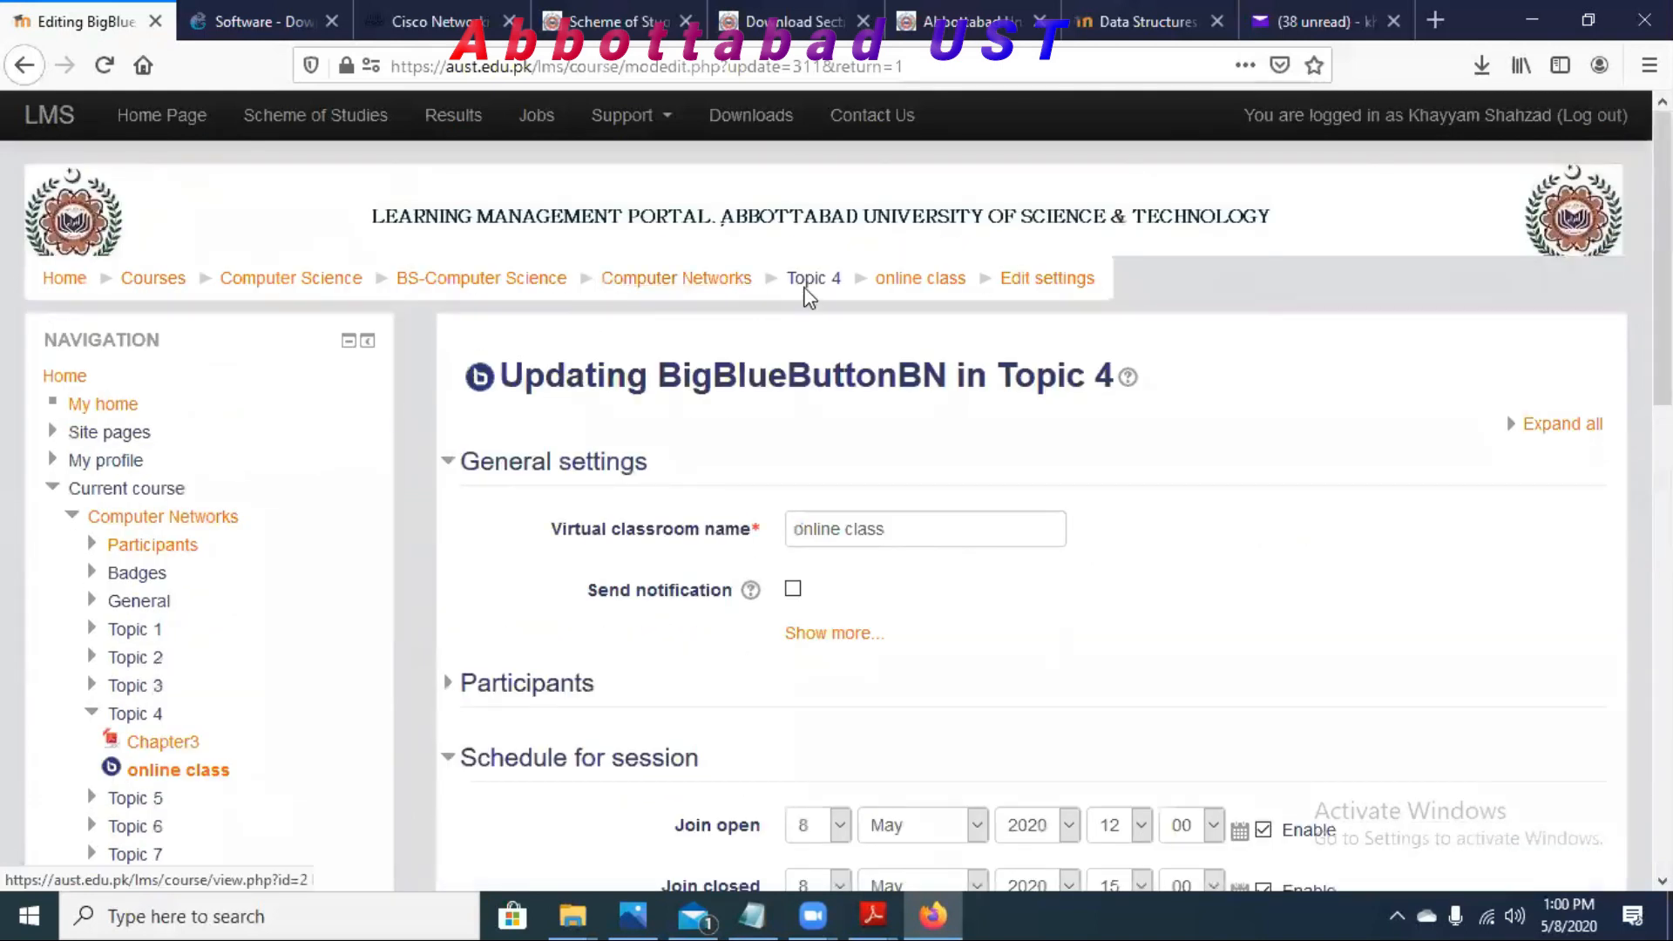
# Step: Return to the online class activity page and join its session, applying the recording values
pyautogui.click(907, 280)
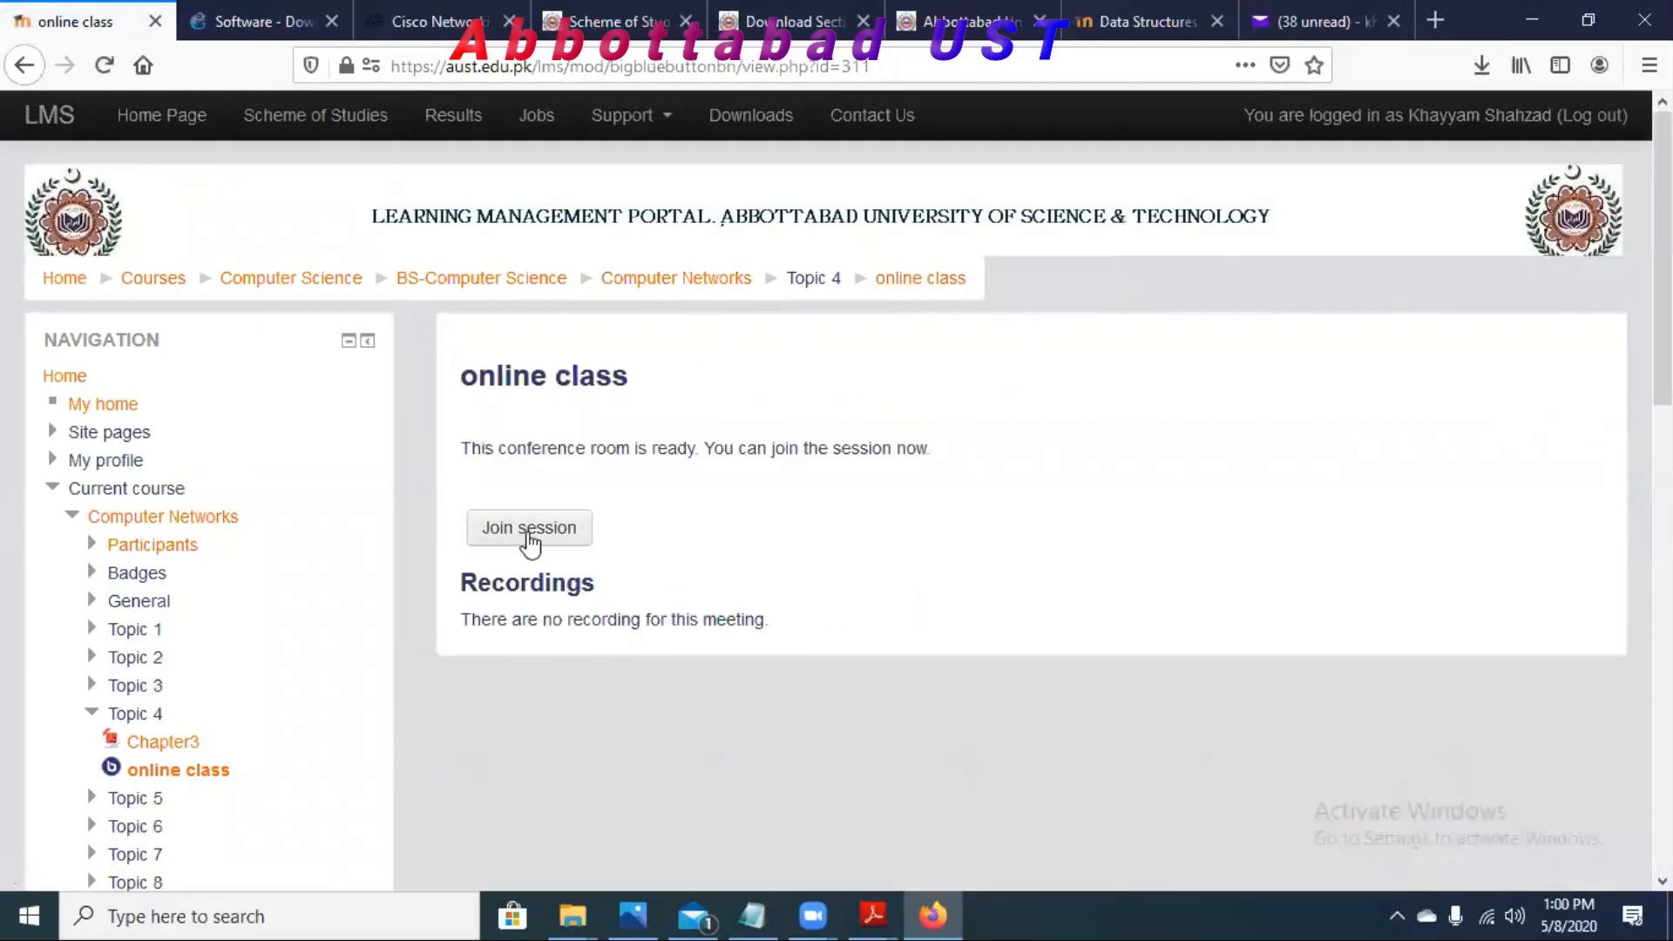
pyautogui.click(532, 532)
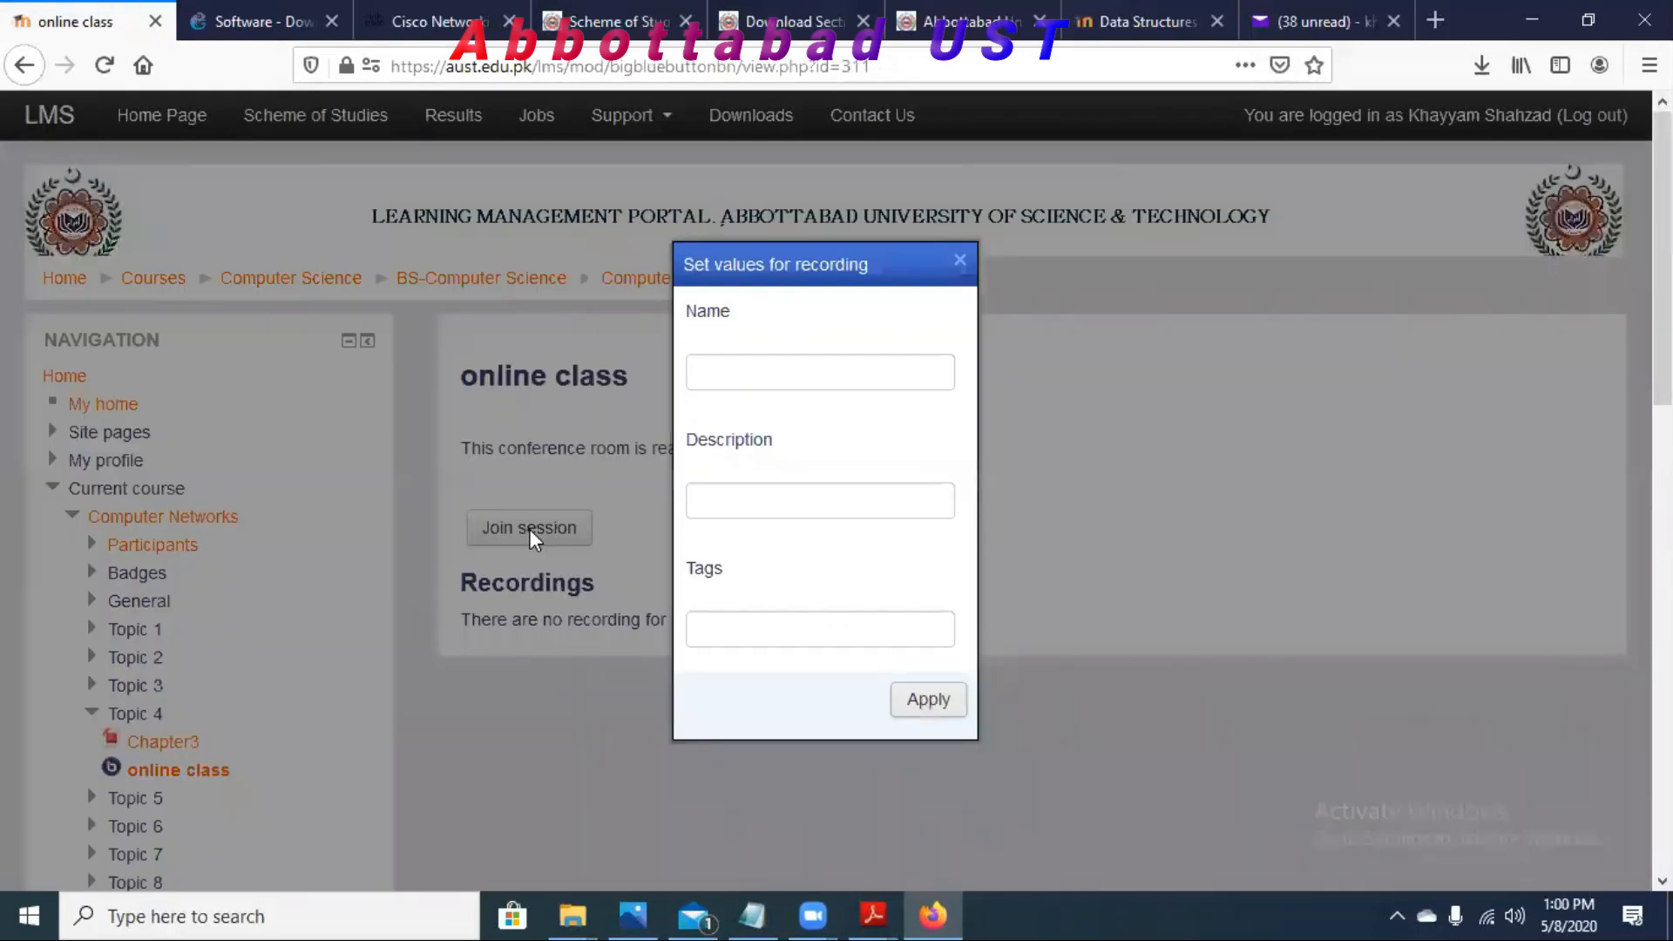
pyautogui.click(765, 367)
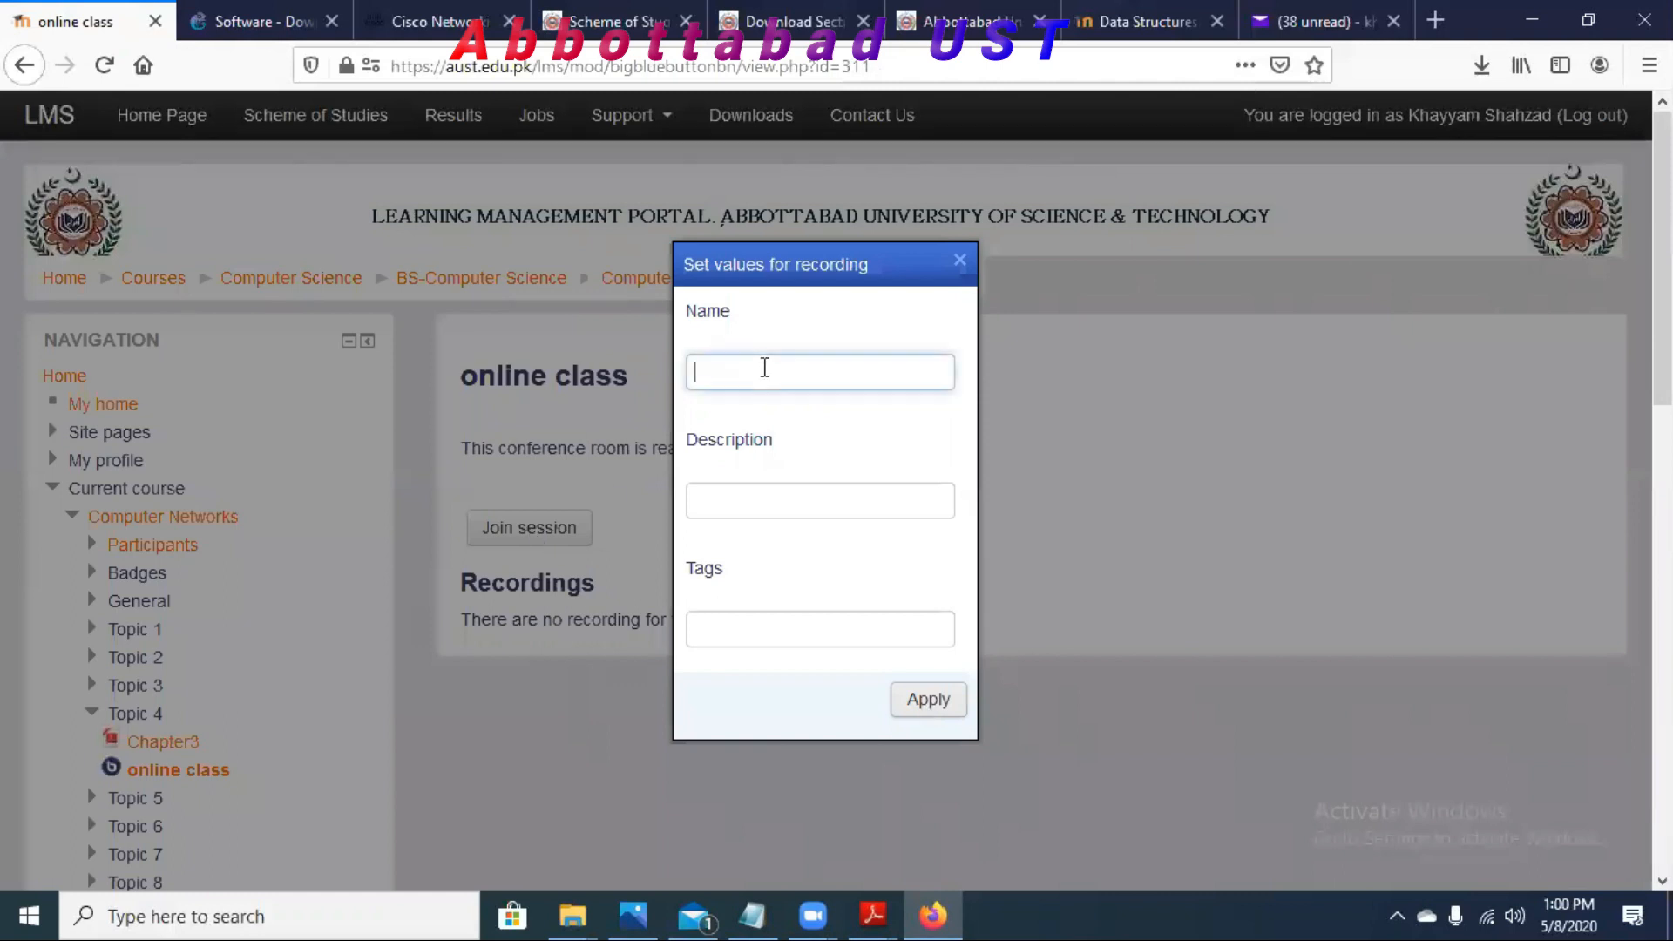
pyautogui.click(756, 402)
pyautogui.click(930, 714)
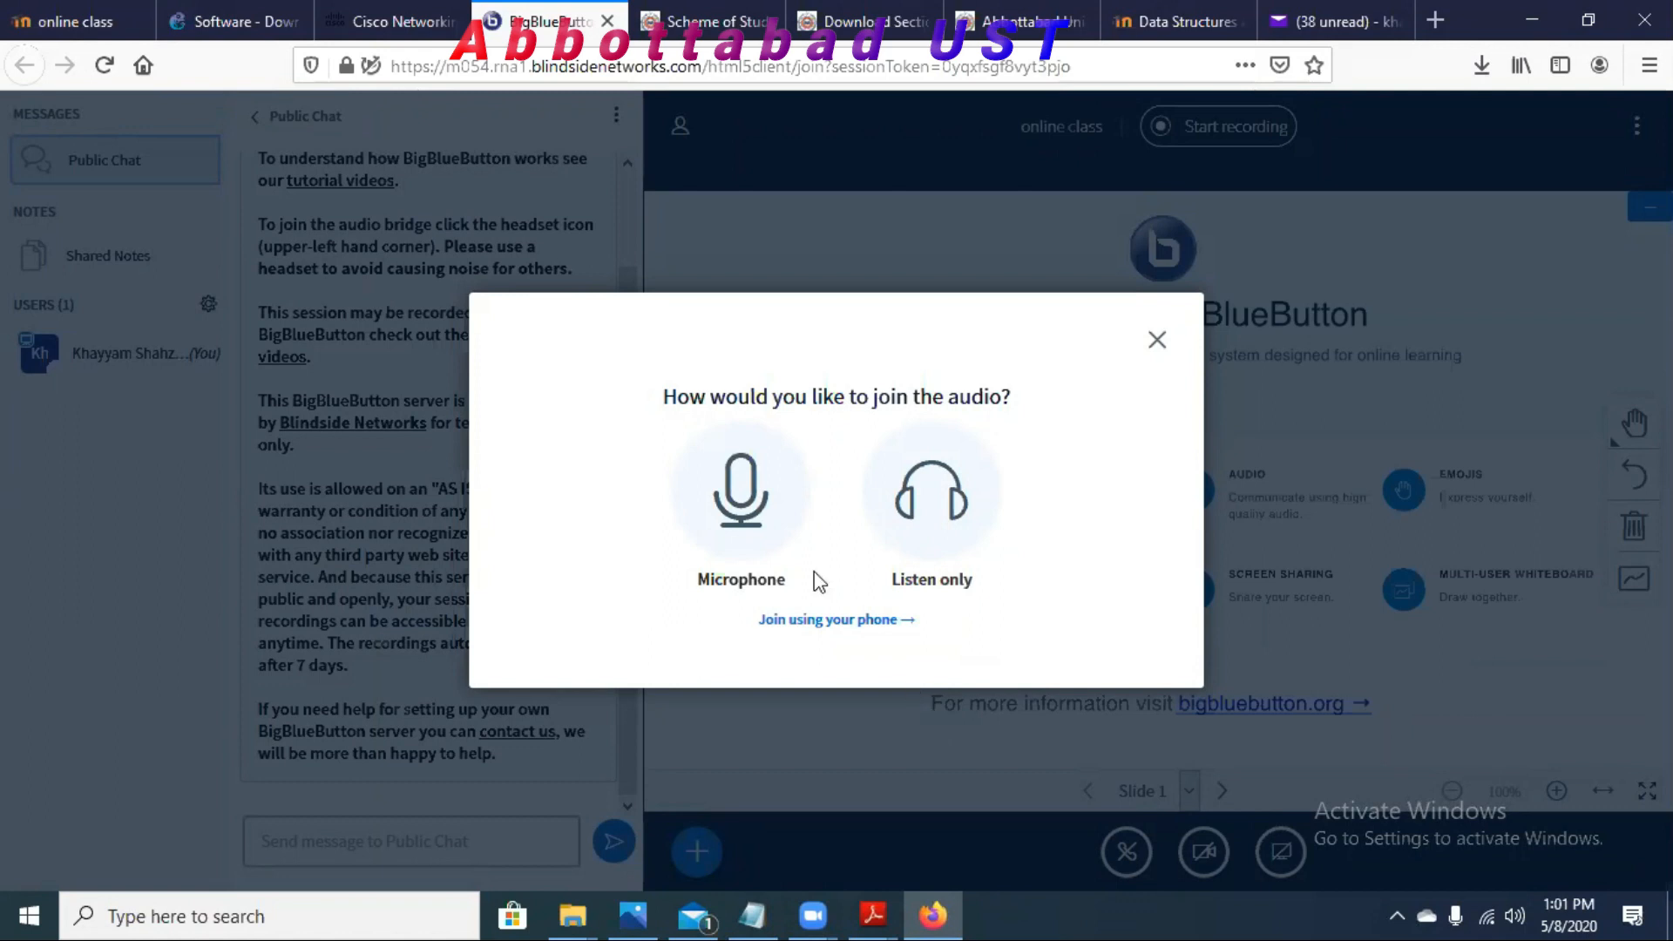
# Step: Join the session audio with the microphone, allowing browser access to it and confirming the echo test
pyautogui.click(742, 496)
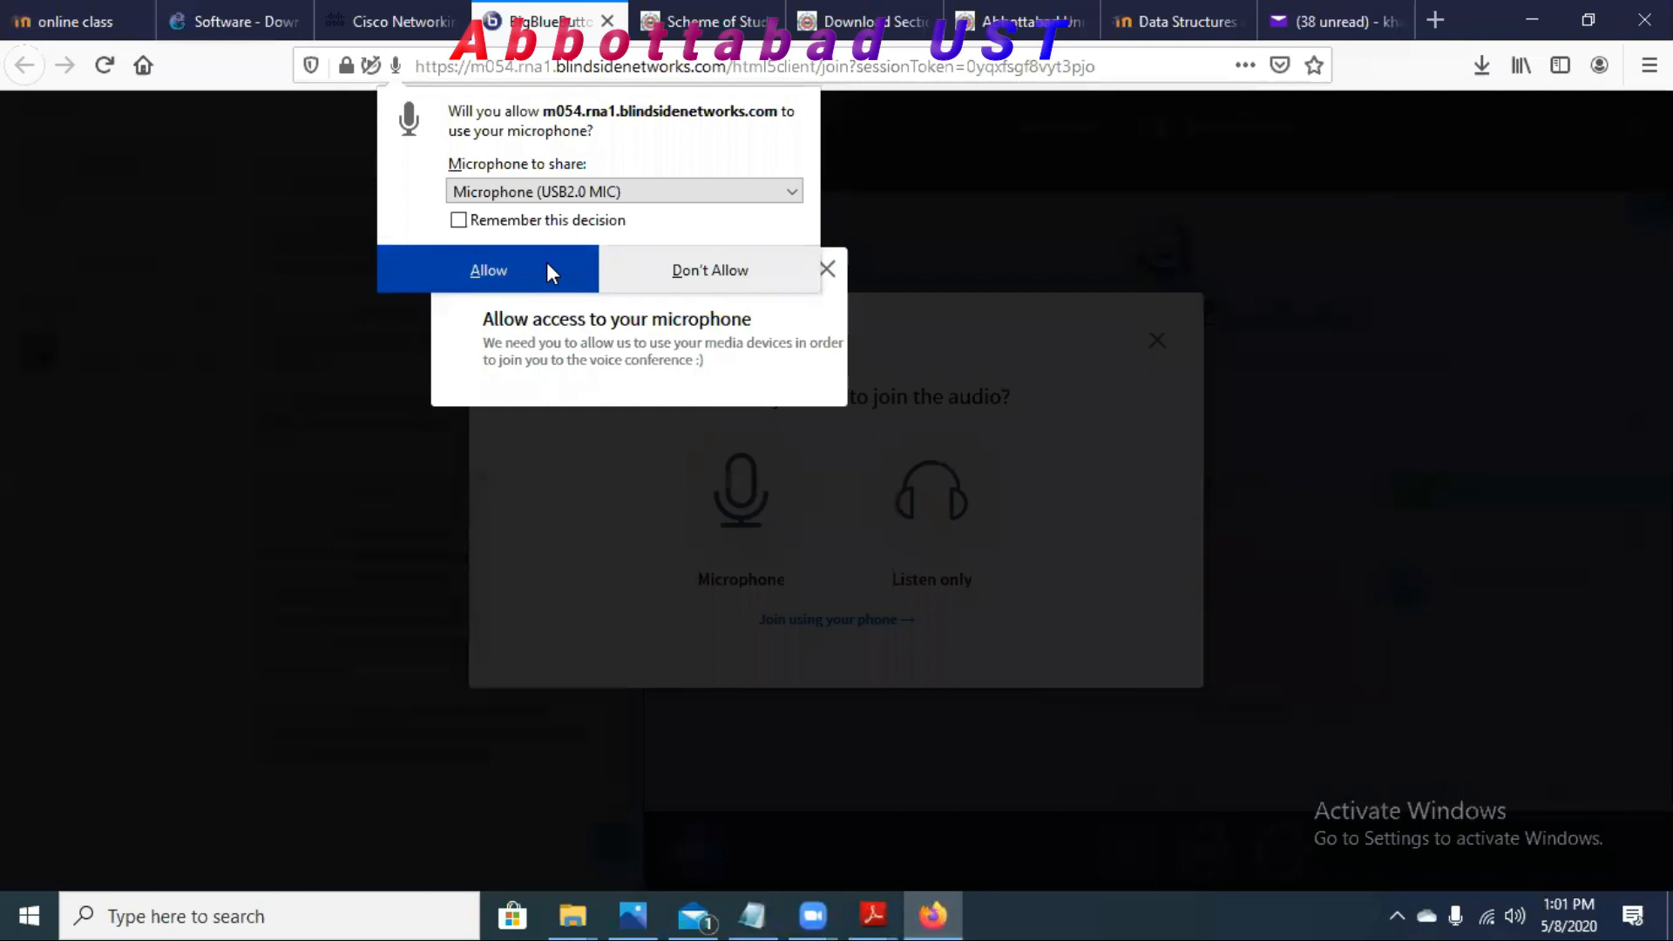
pyautogui.click(546, 263)
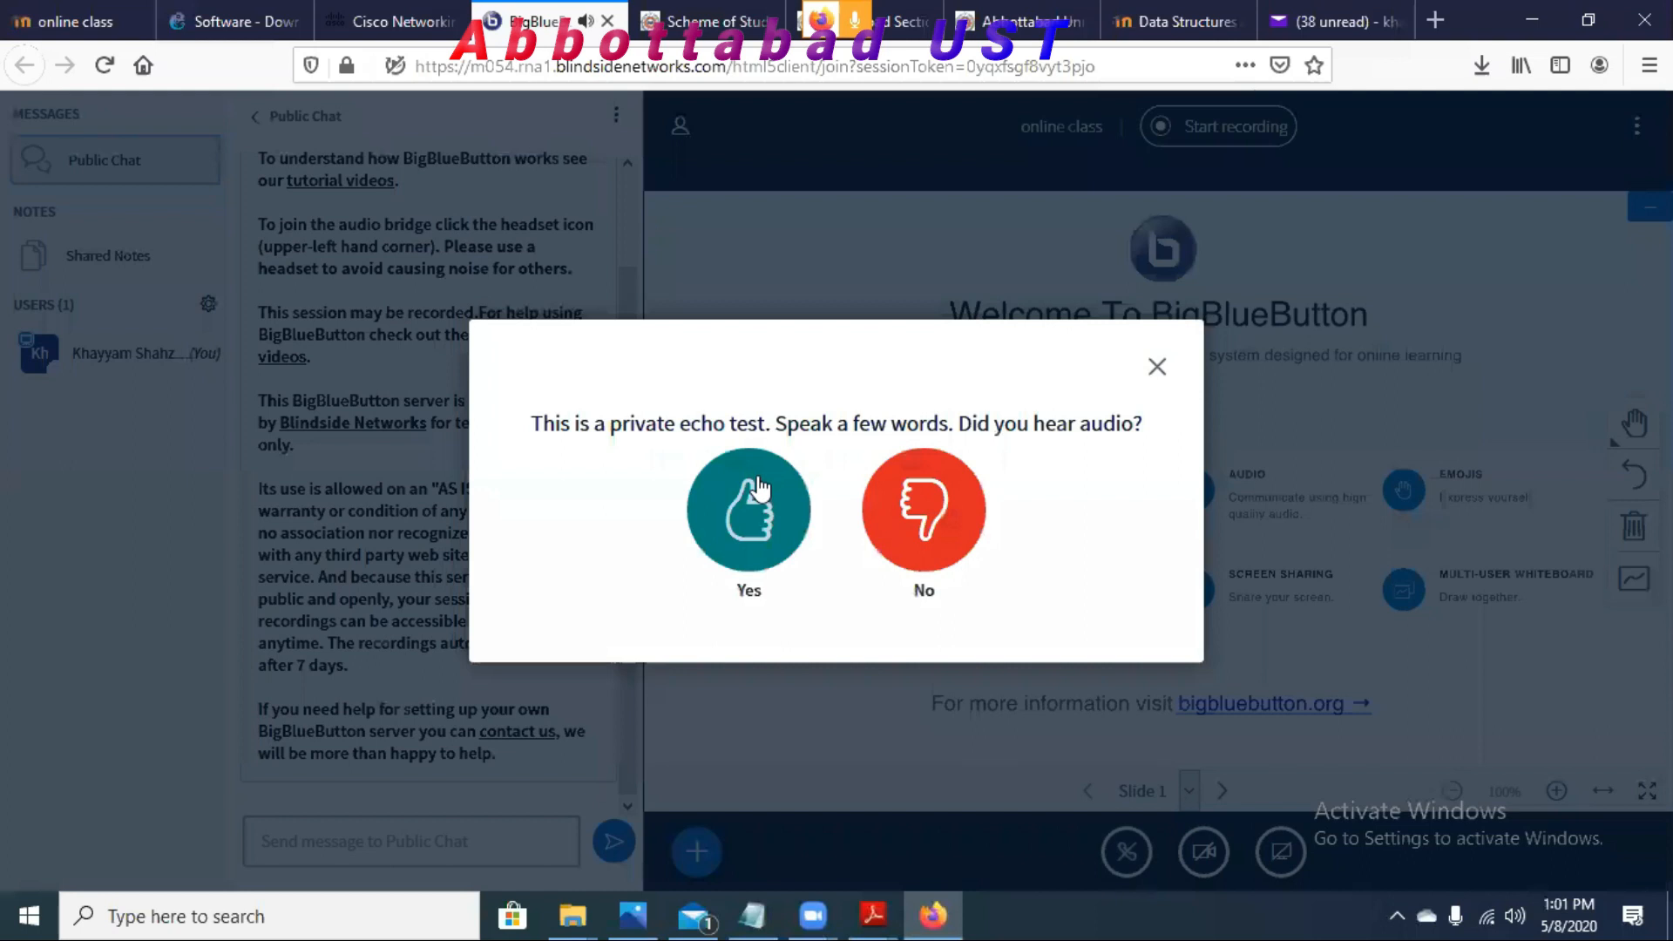
pyautogui.click(771, 540)
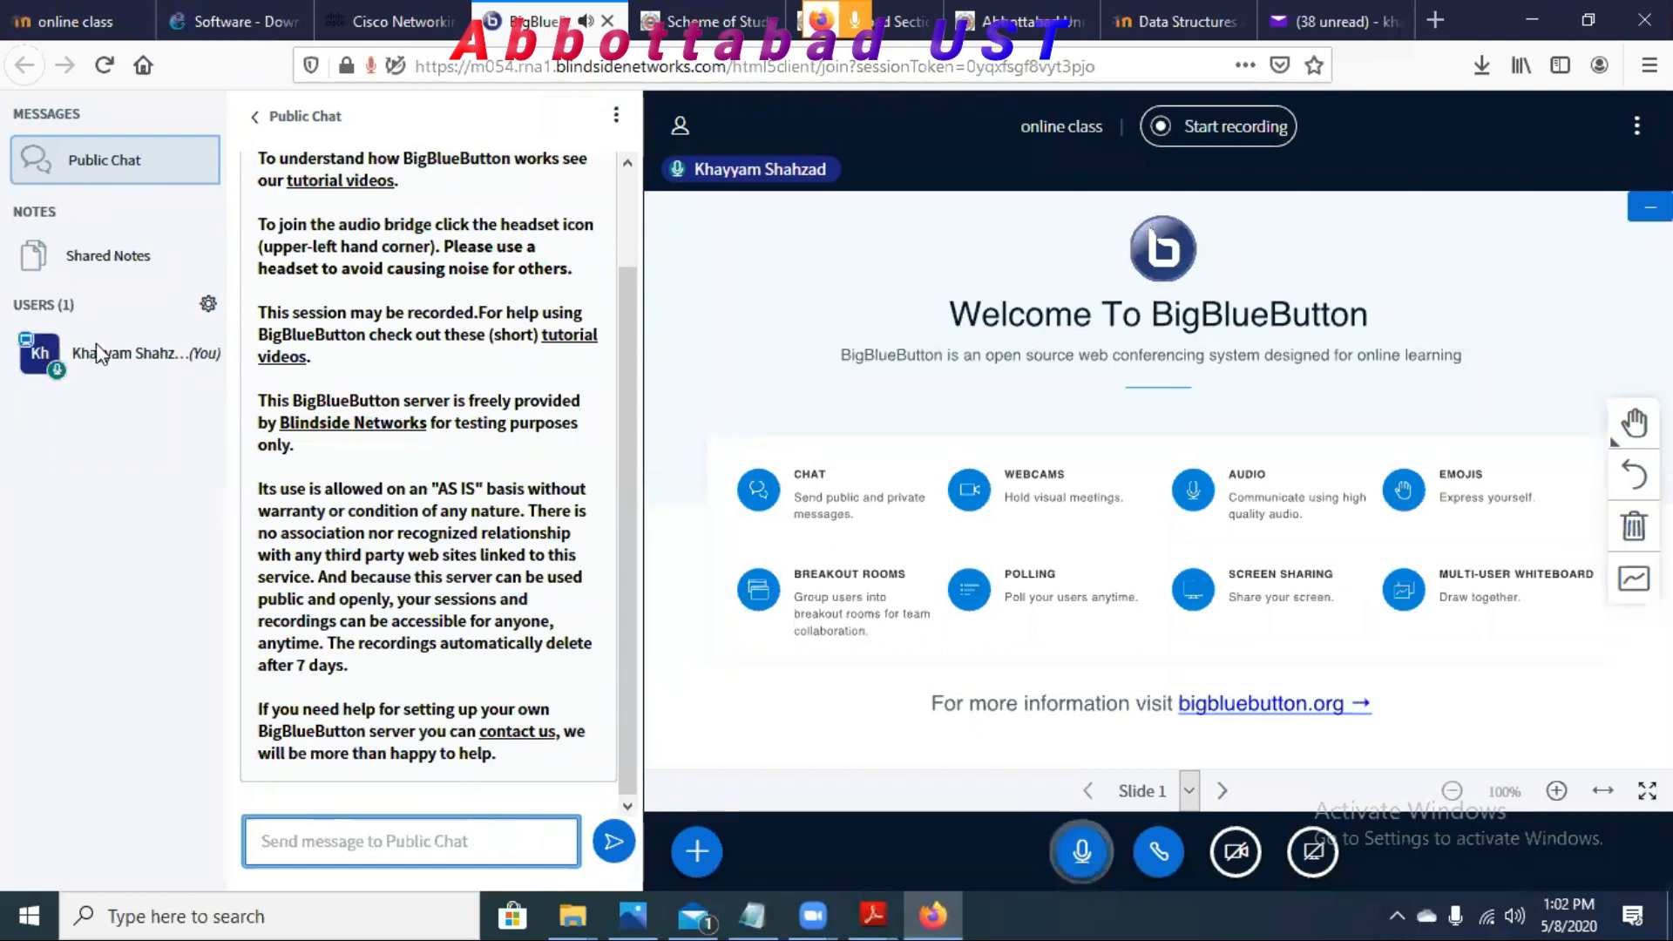
# Step: Set your own user status in the session to Happy
pyautogui.click(218, 352)
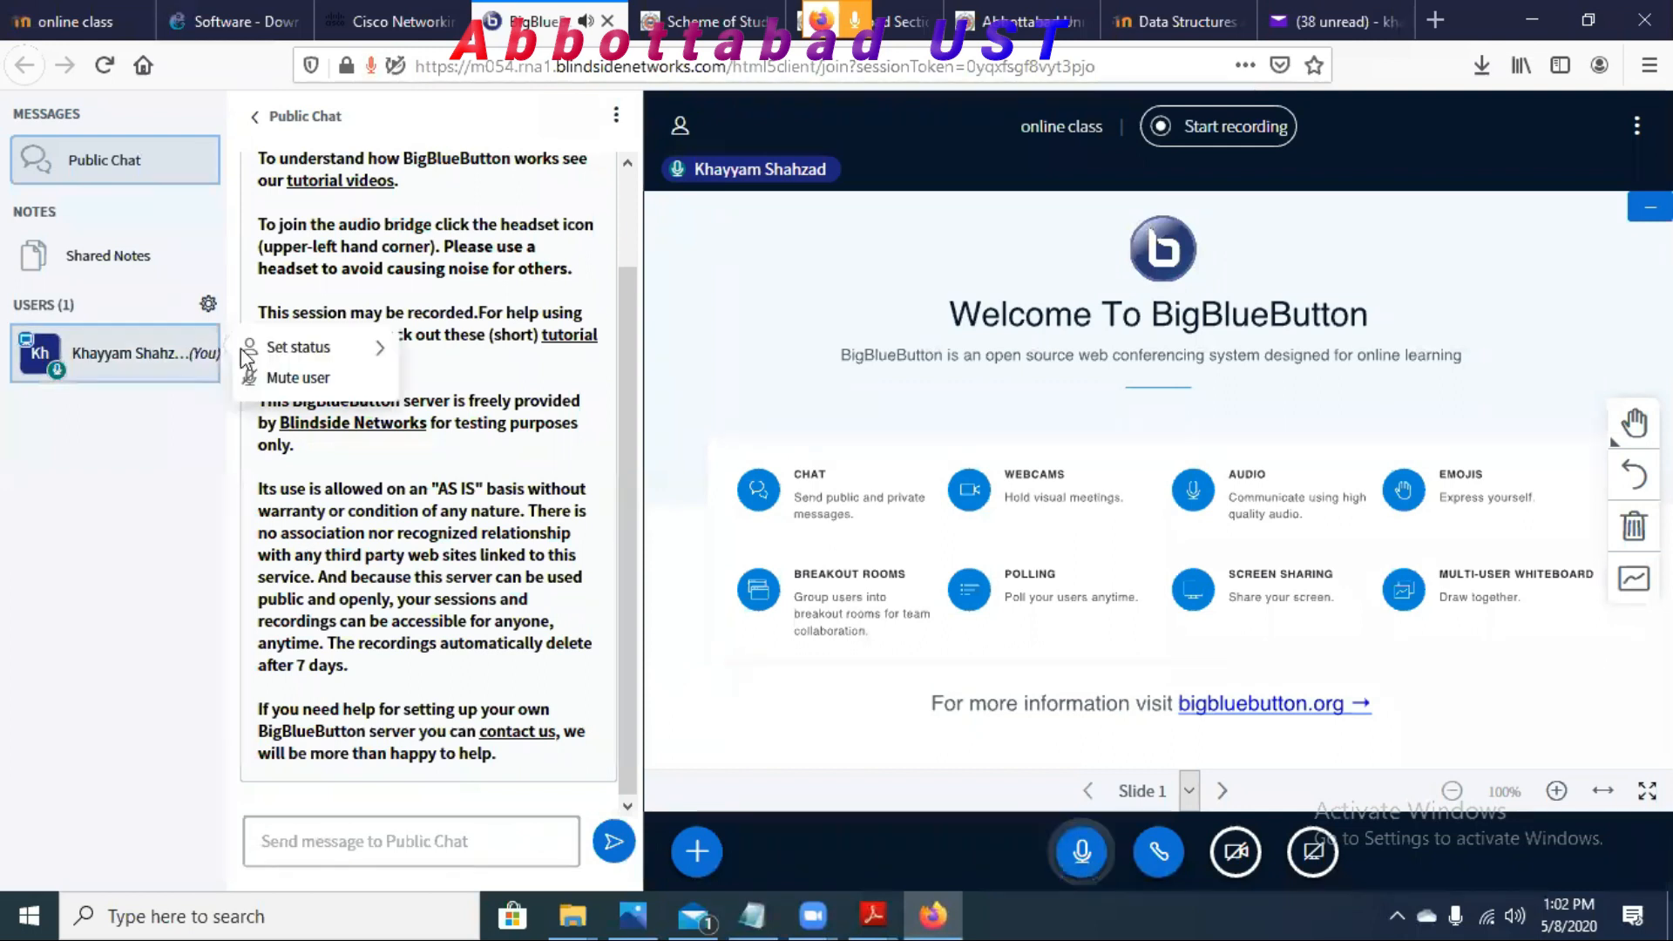
pyautogui.click(348, 349)
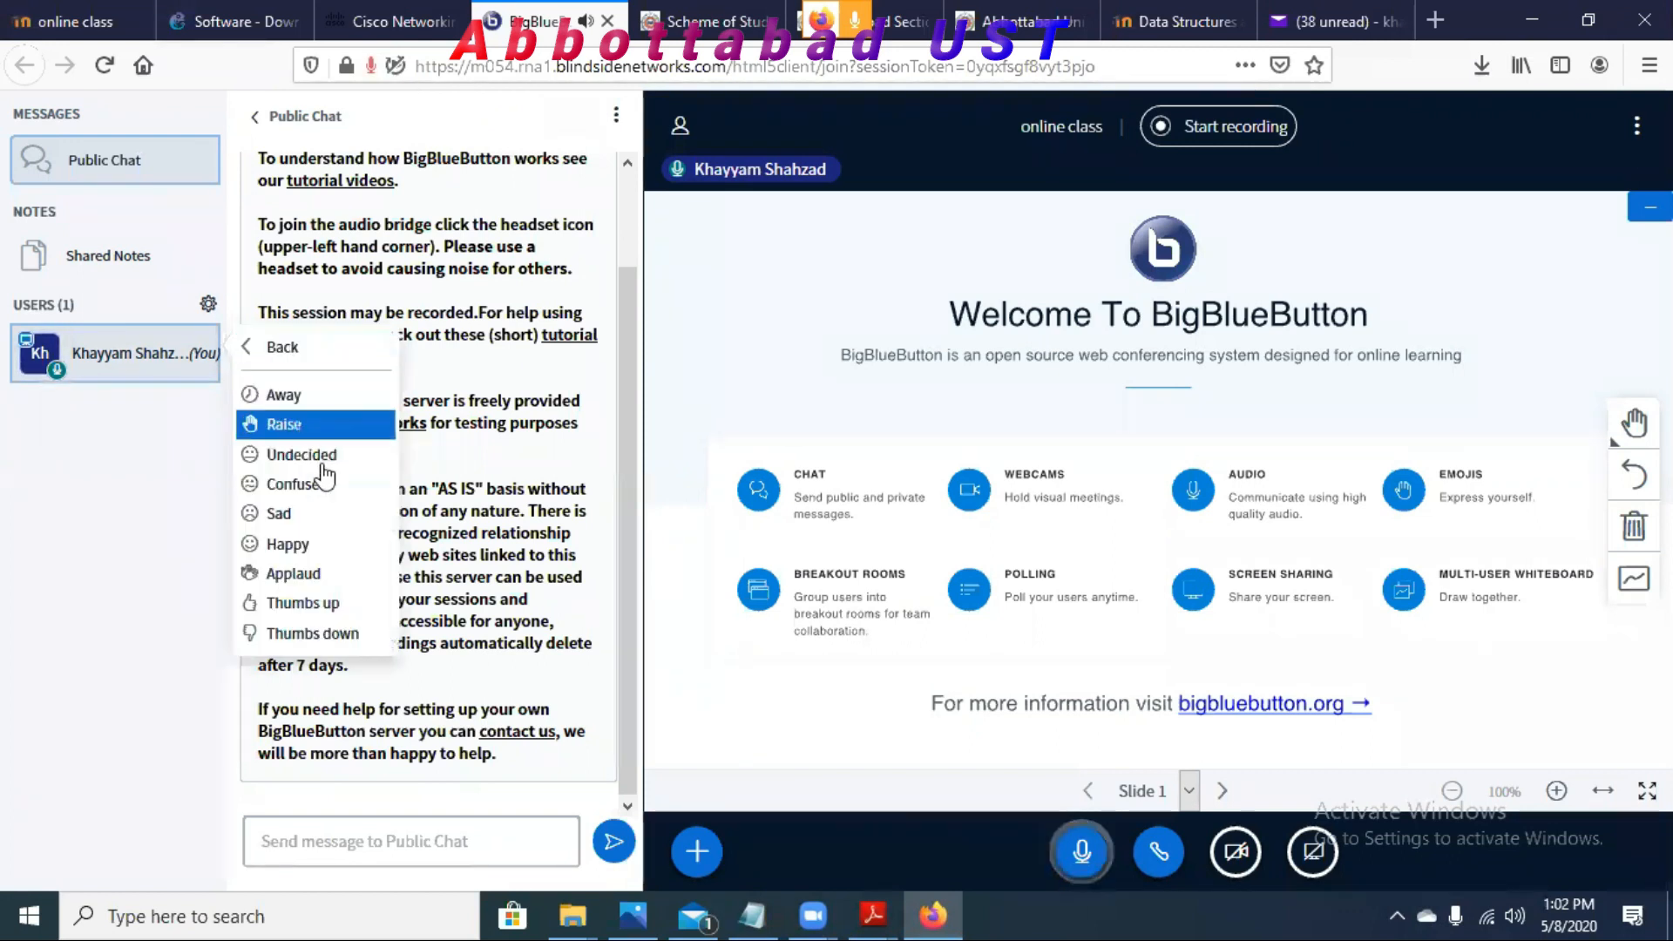
pyautogui.click(312, 547)
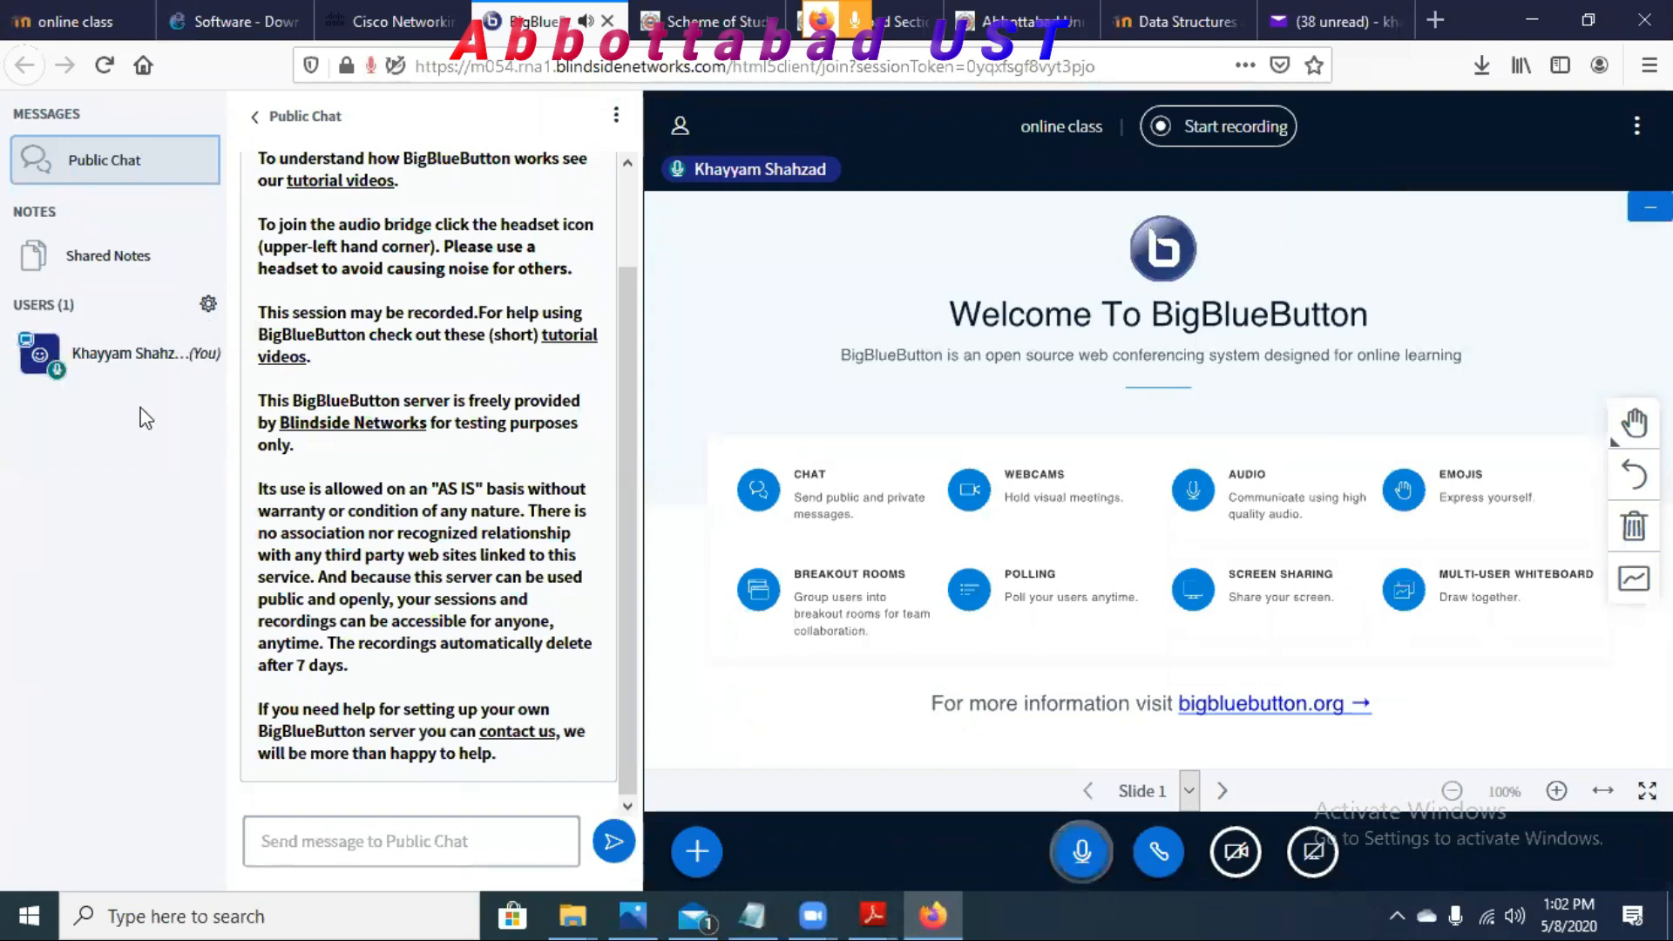
# Step: Save the session's user names, open the saved list in Notepad to check it, and minimise it
pyautogui.click(209, 306)
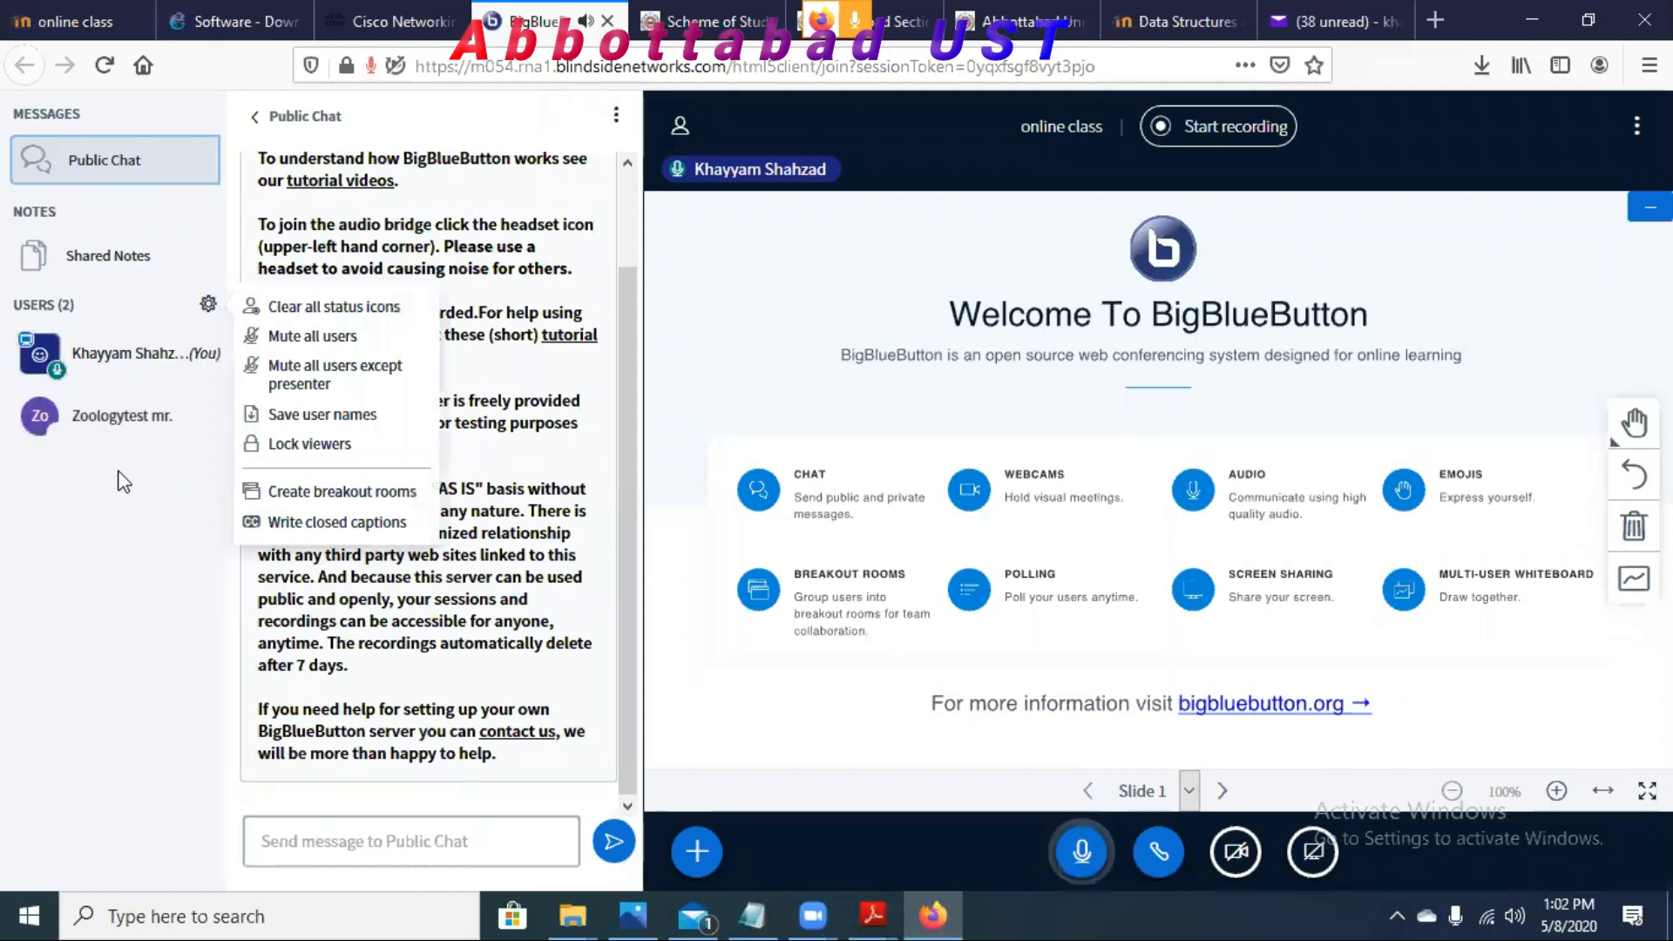
pyautogui.click(123, 481)
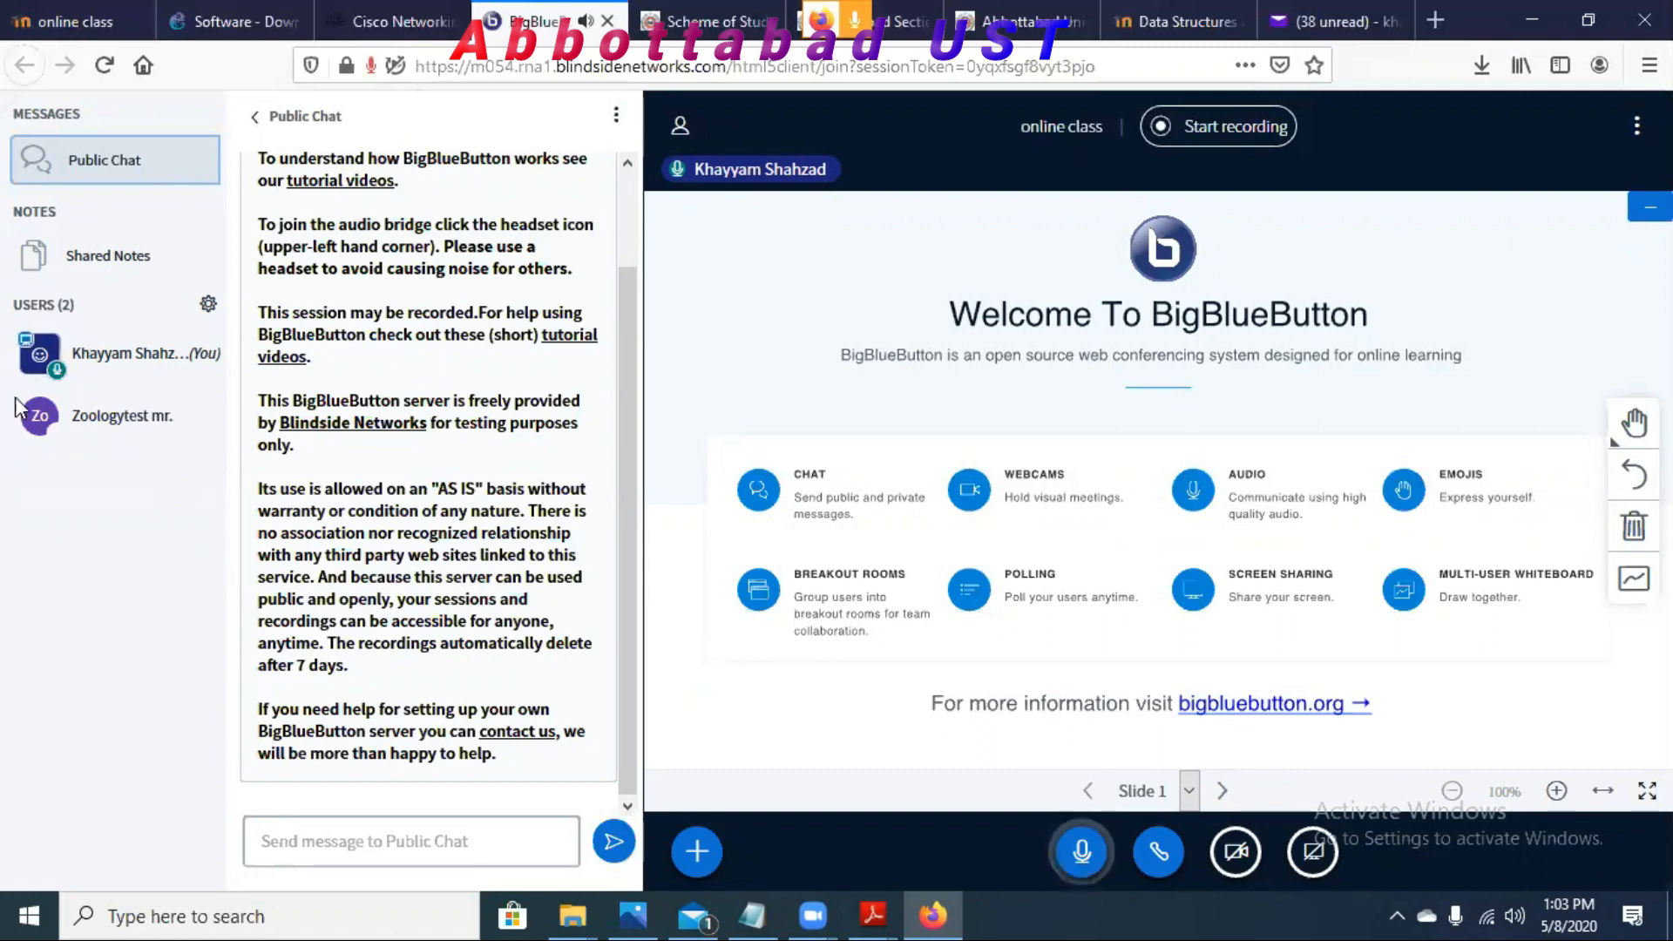
pyautogui.click(207, 310)
pyautogui.click(207, 310)
pyautogui.click(208, 312)
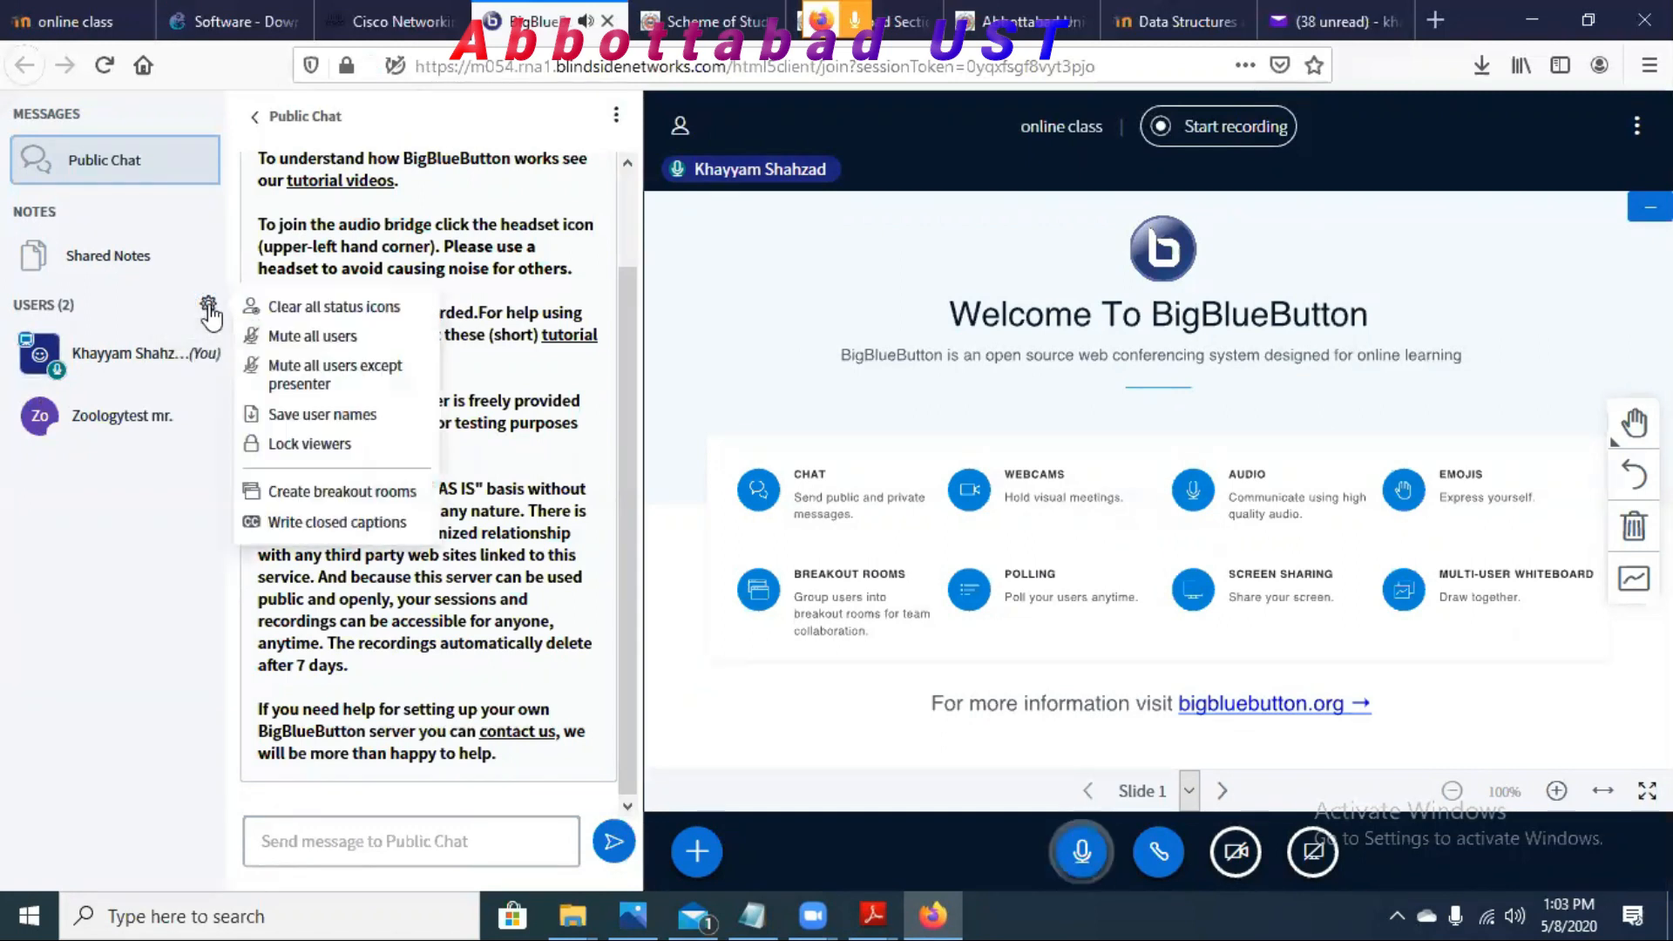
pyautogui.click(341, 422)
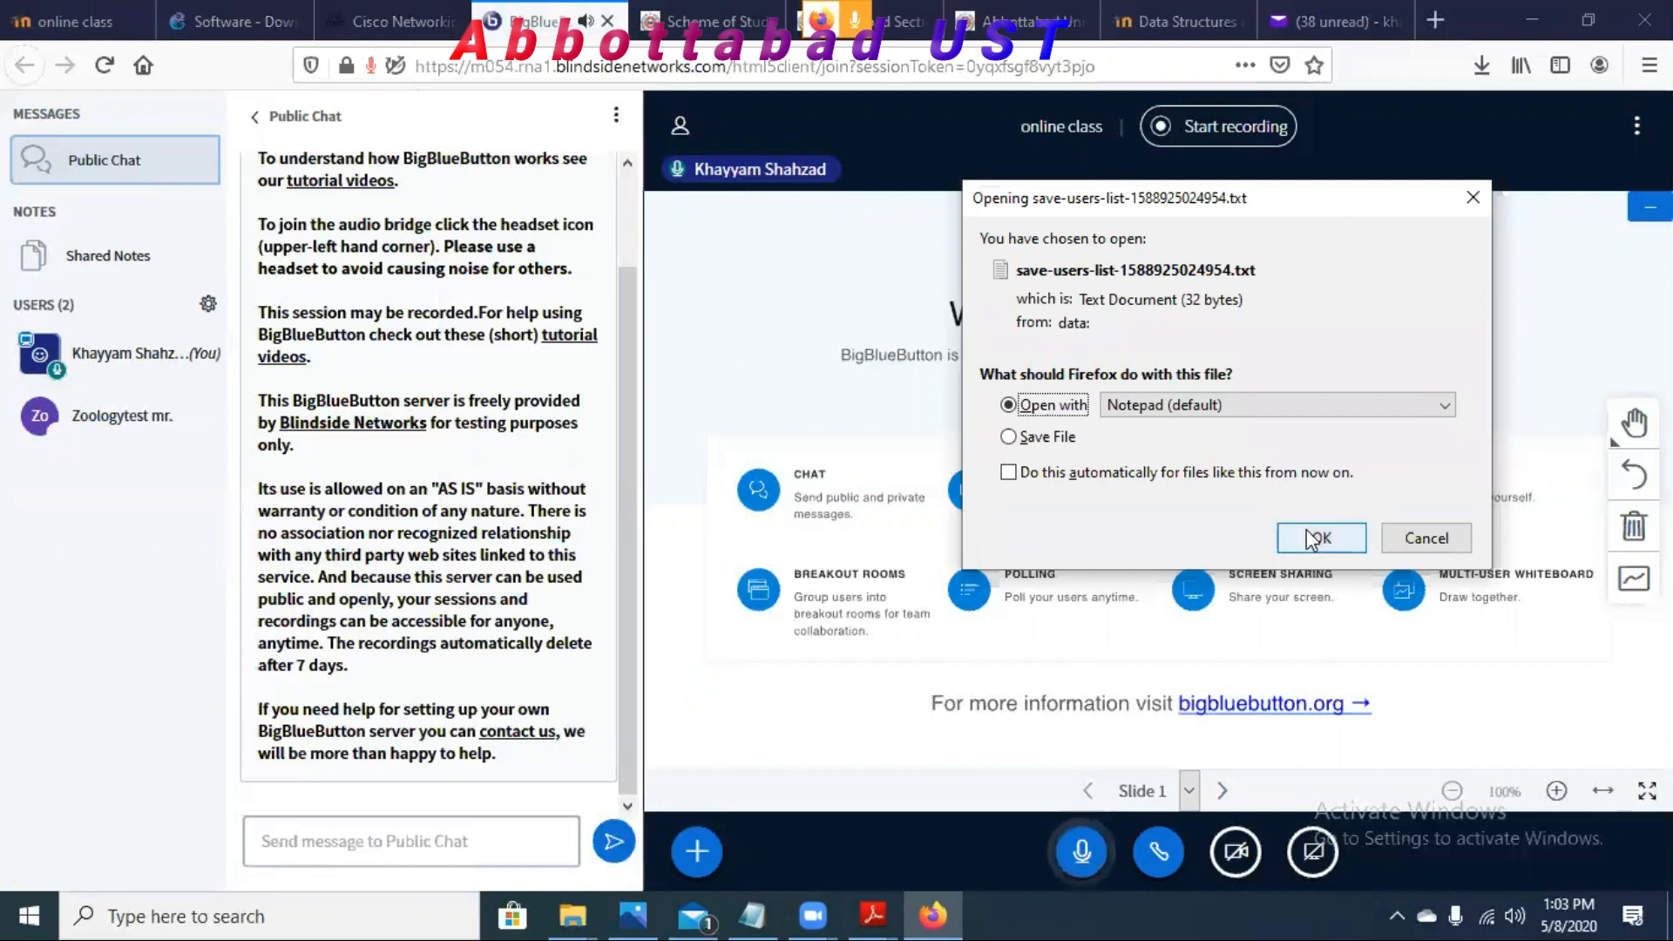
pyautogui.click(1307, 533)
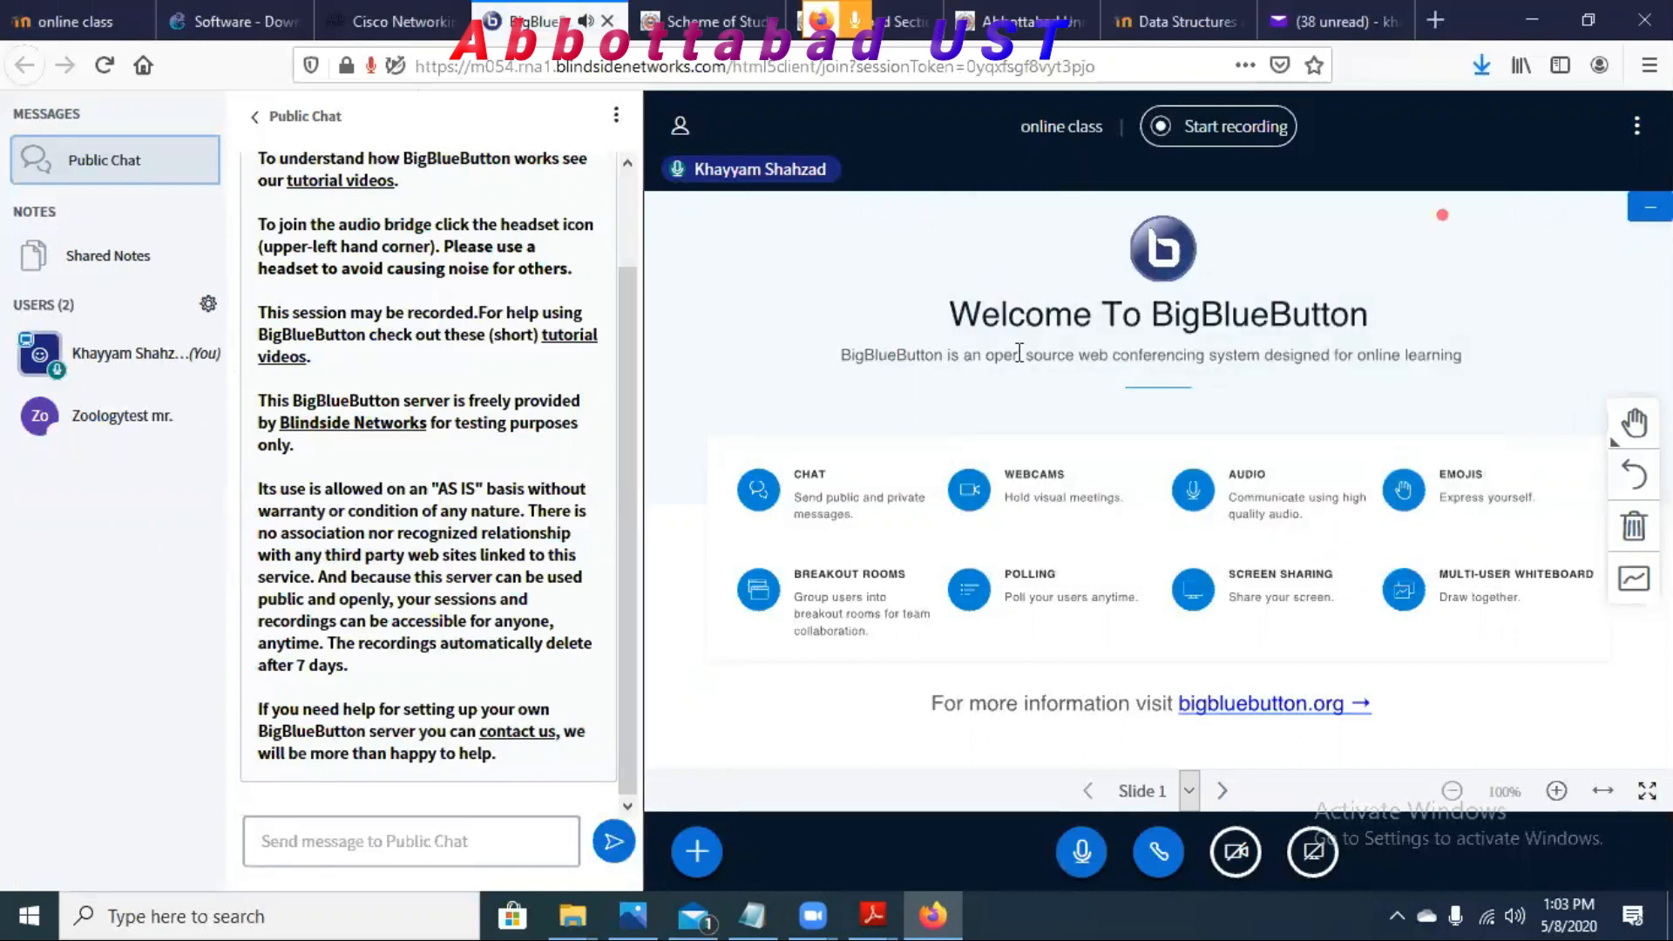
pyautogui.moveTo(194, 382); pyautogui.dragTo(35, 355)
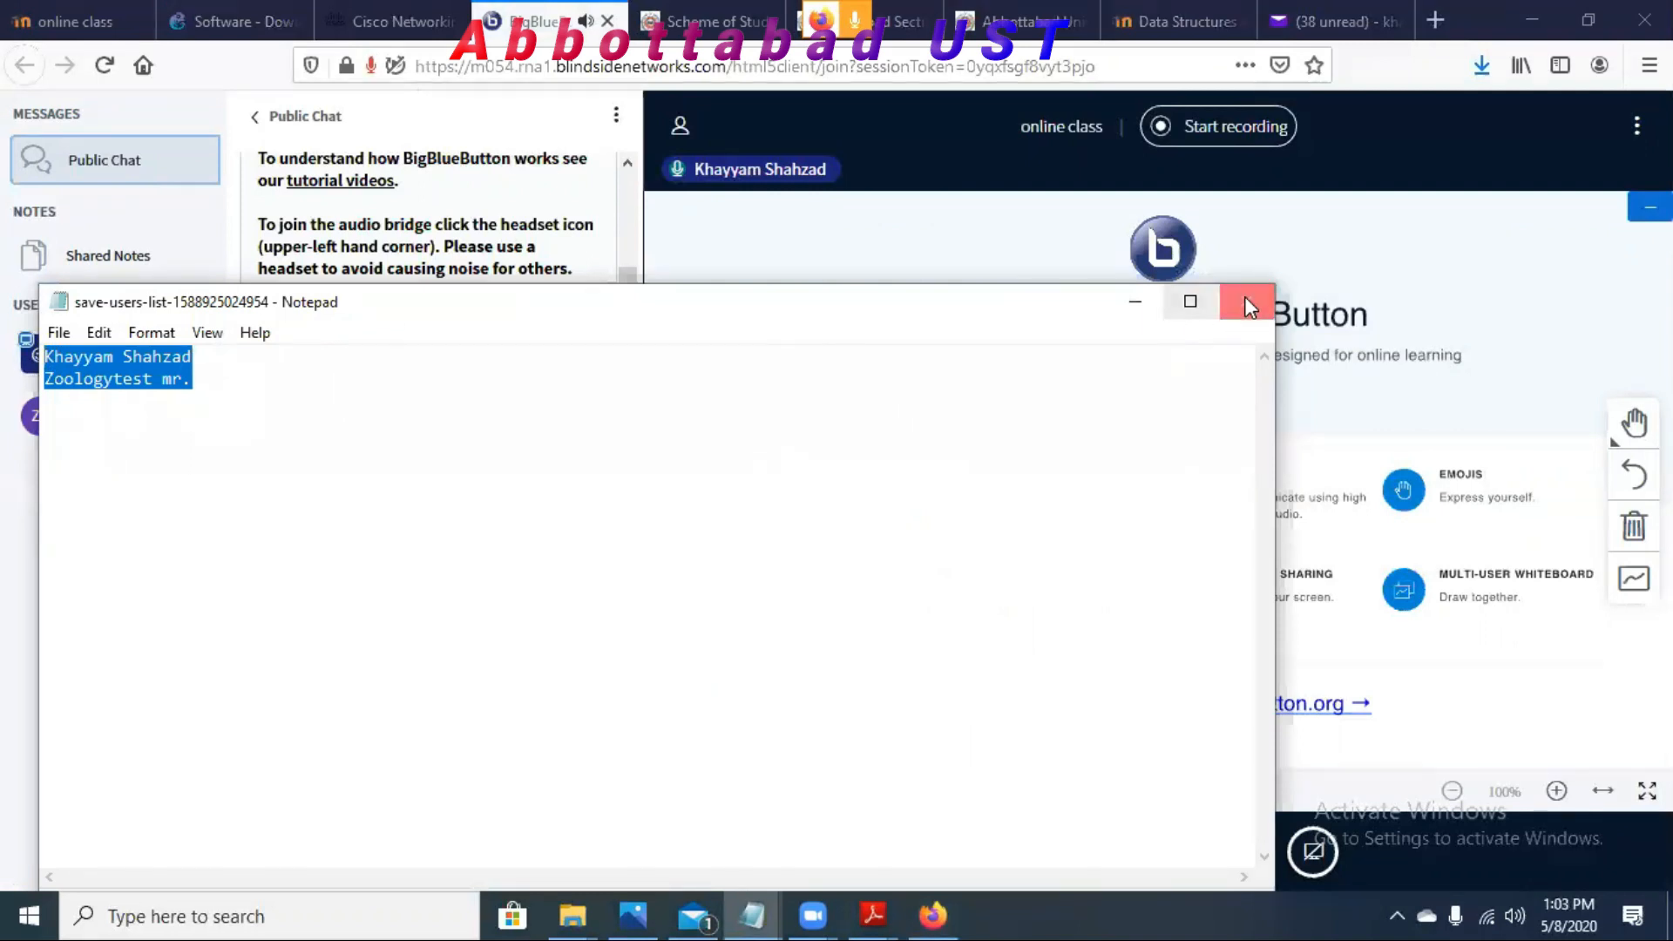
pyautogui.click(1131, 306)
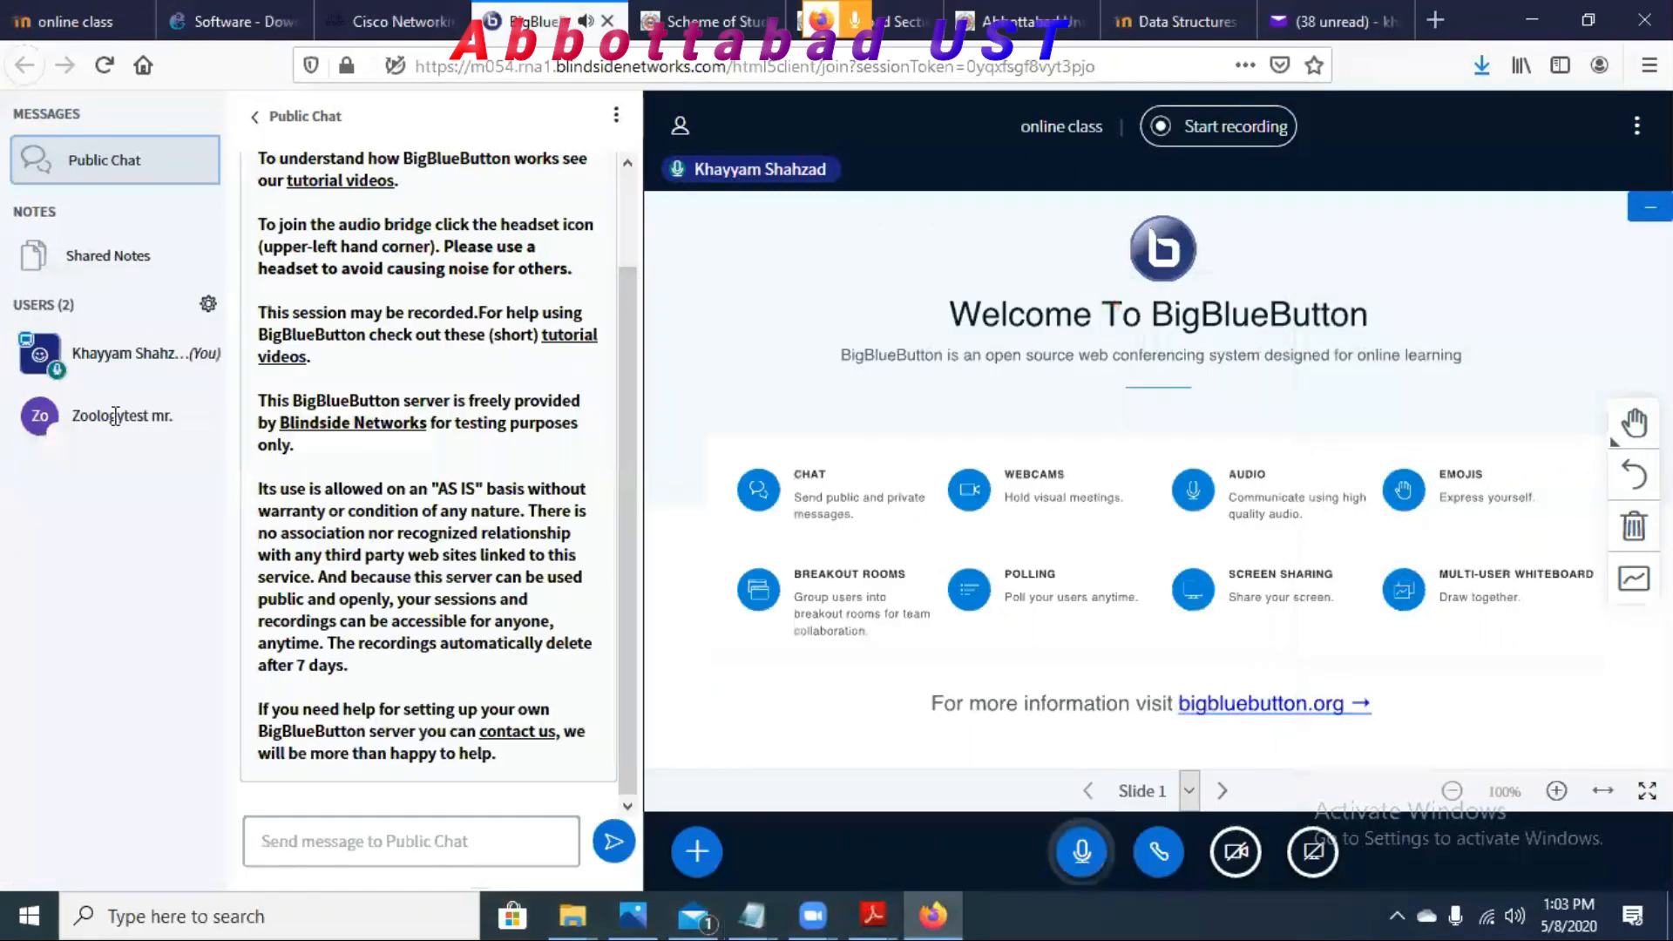
# Step: Review the features that can be restricted in the Lock viewers settings and leave without applying changes
pyautogui.click(206, 308)
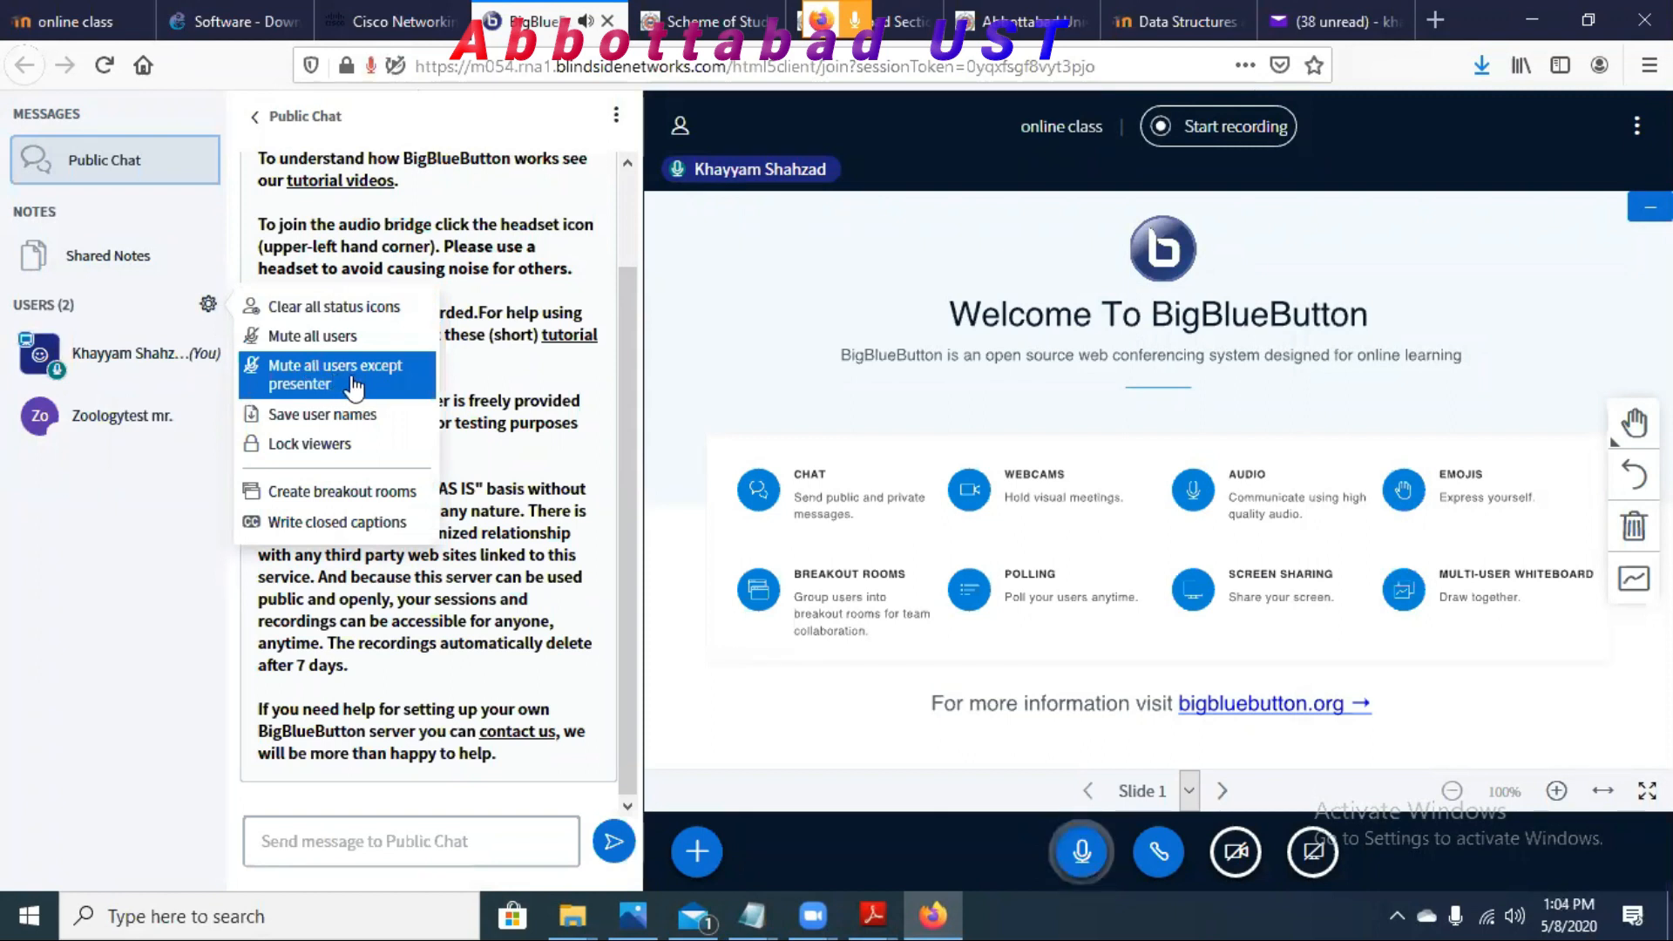
pyautogui.click(332, 443)
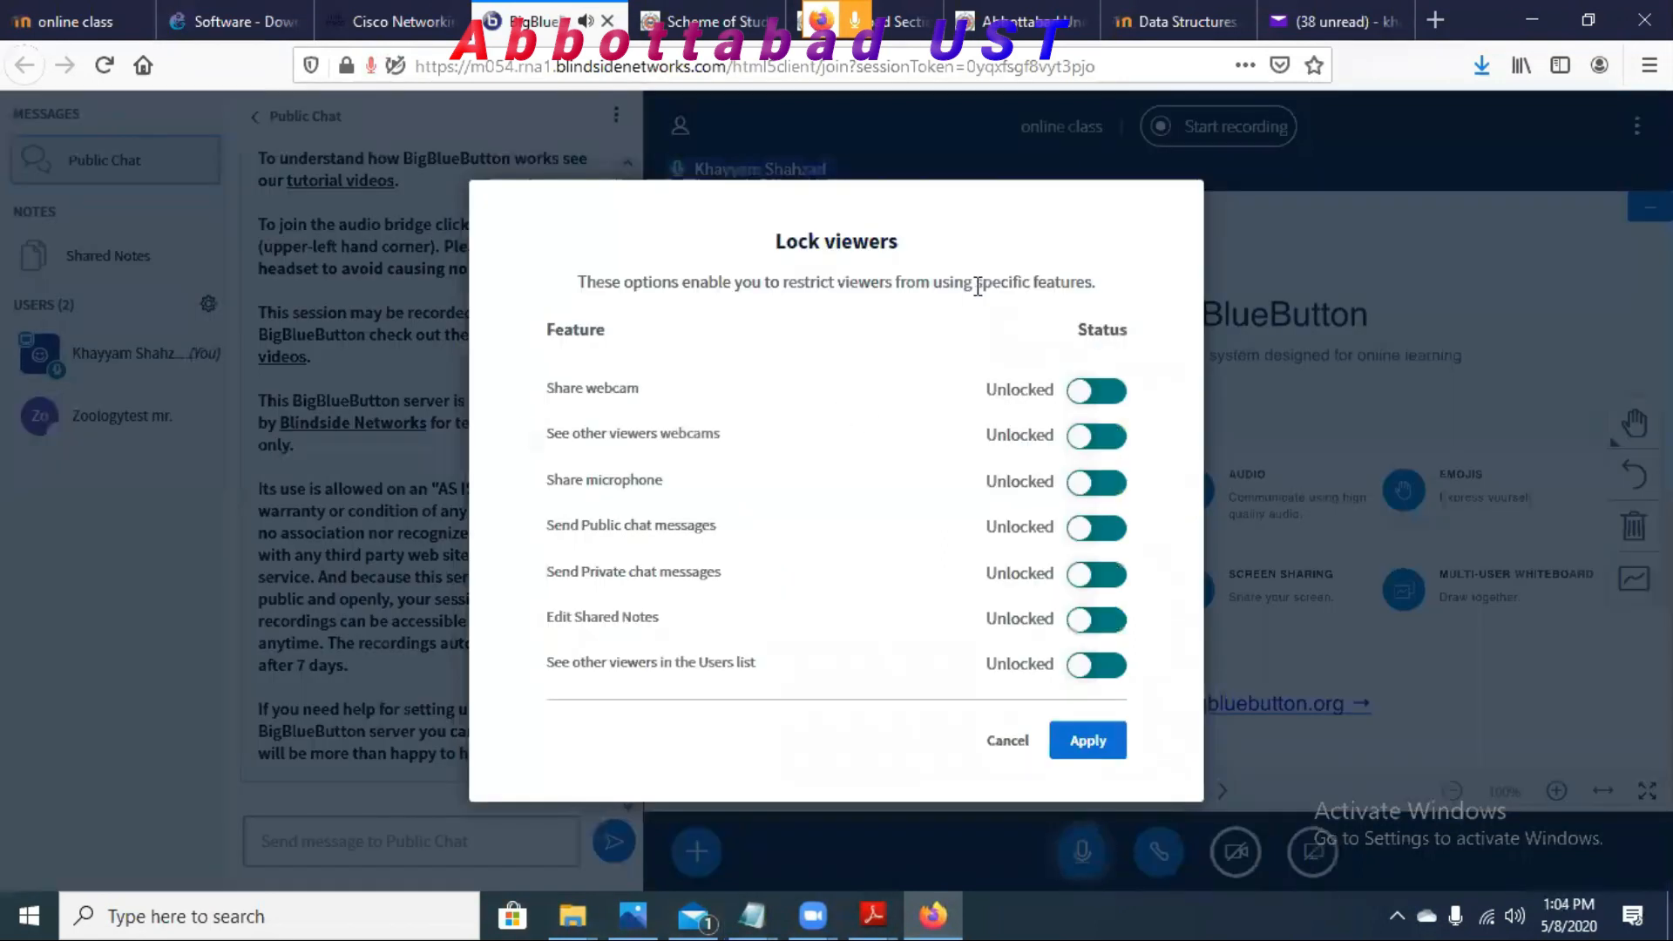
pyautogui.tripleClick(741, 190)
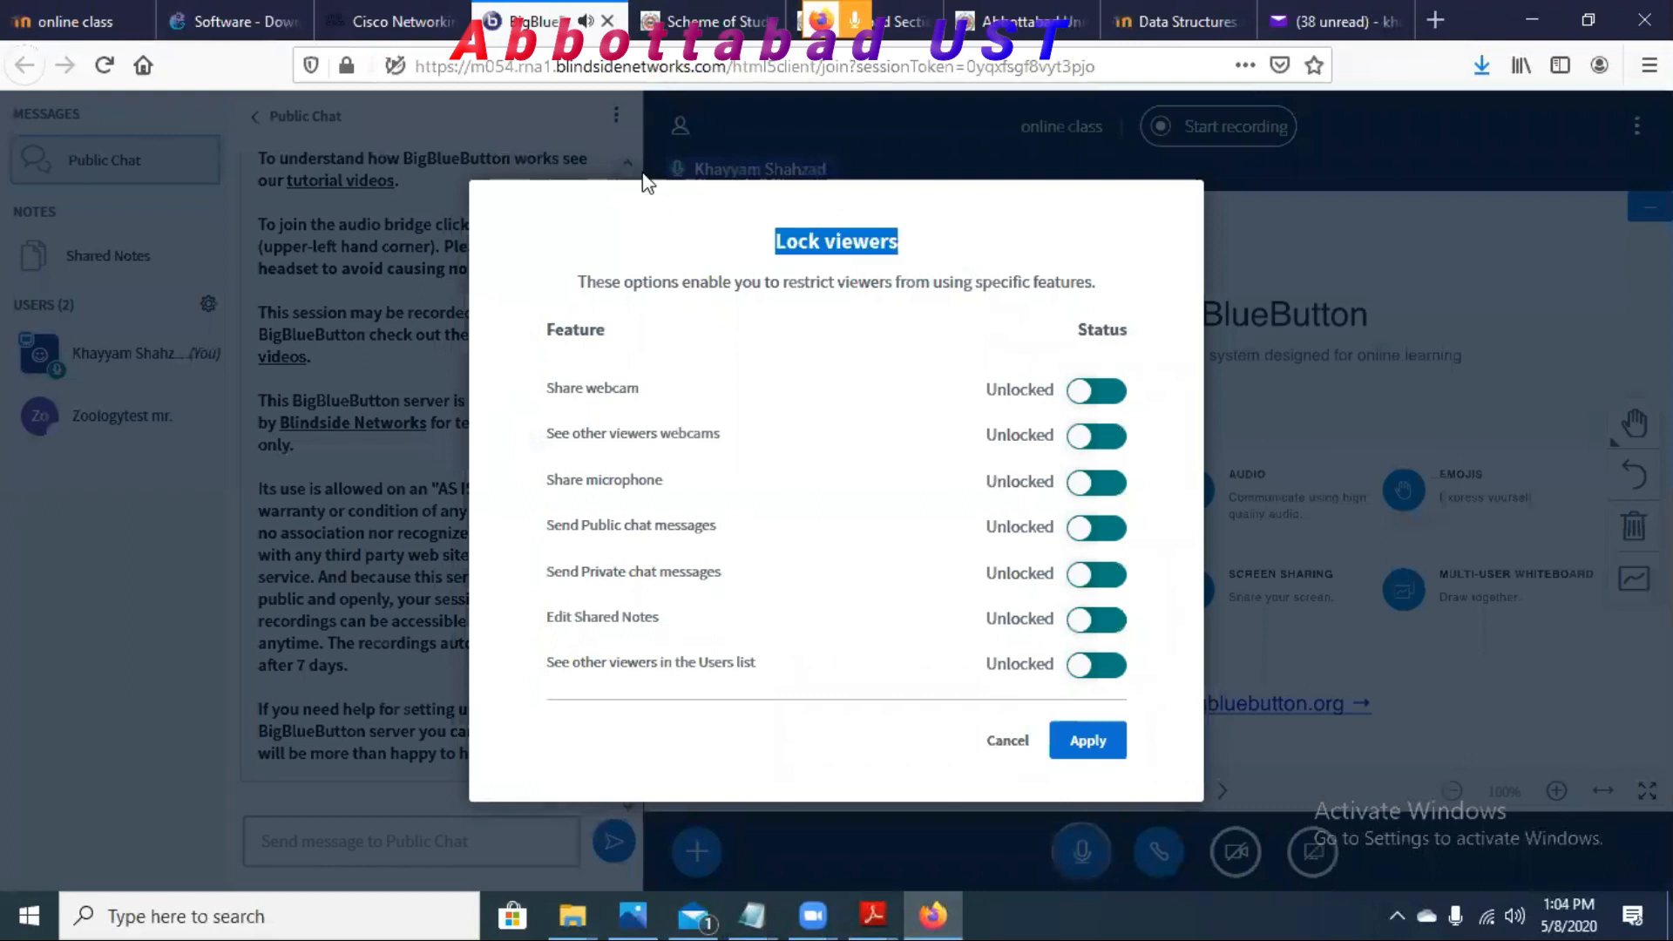
pyautogui.click(843, 254)
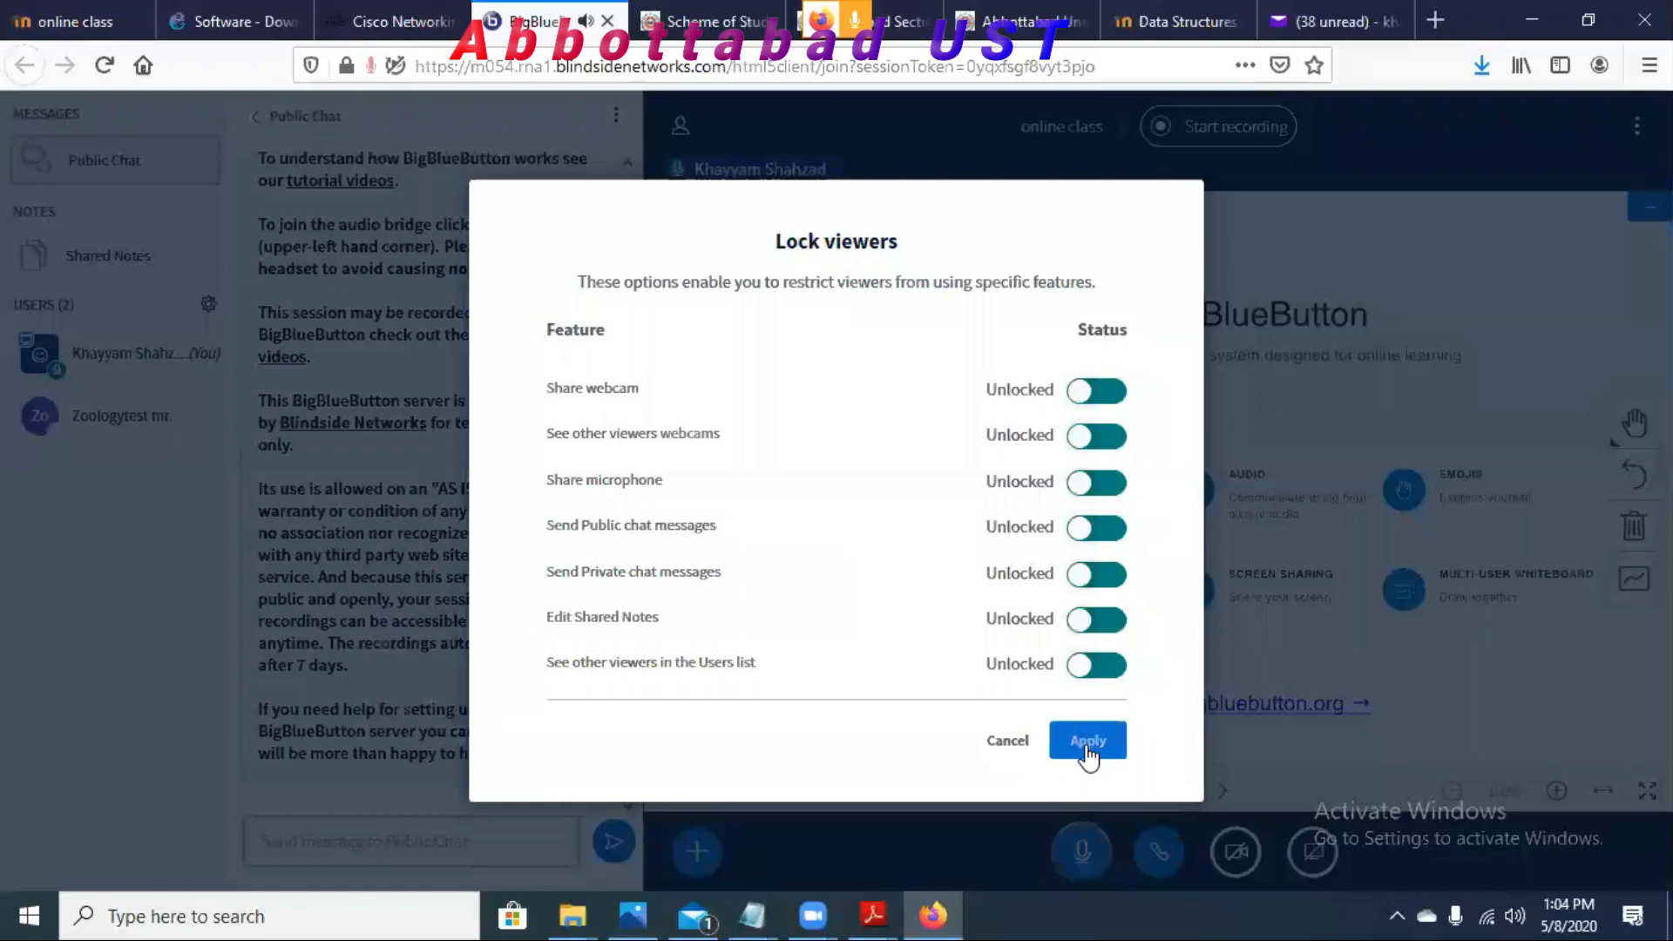
pyautogui.click(1014, 745)
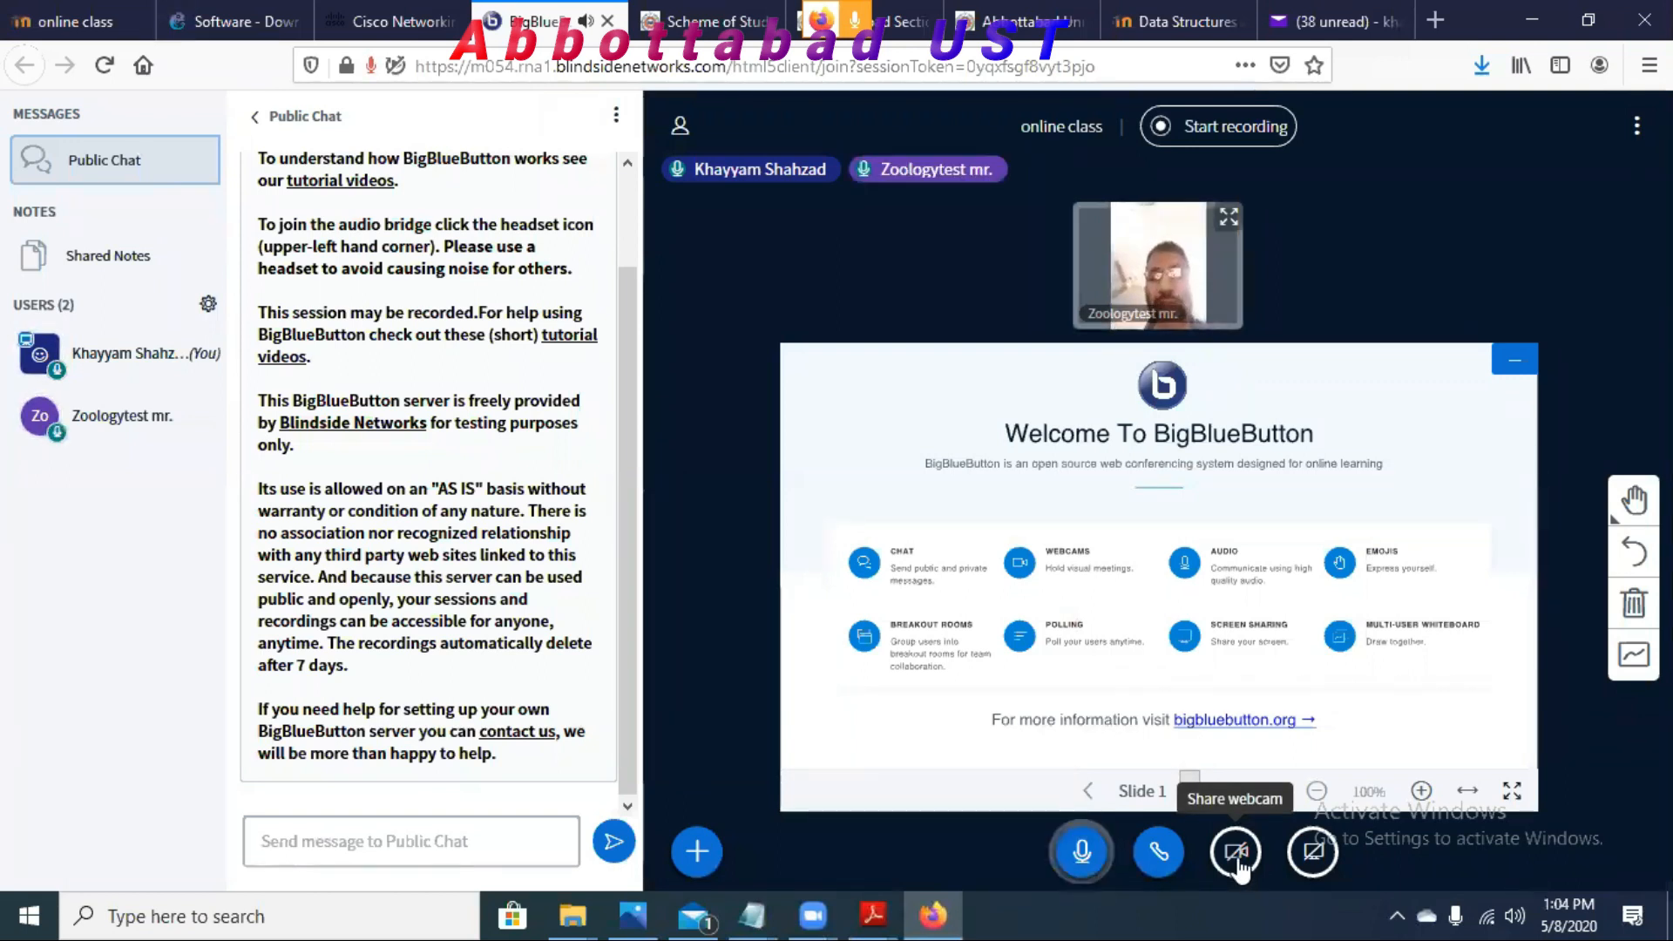
# Step: Try to share the webcam in the session, allowing the browser to use the USB2.0 PC CAMERA
pyautogui.click(1237, 859)
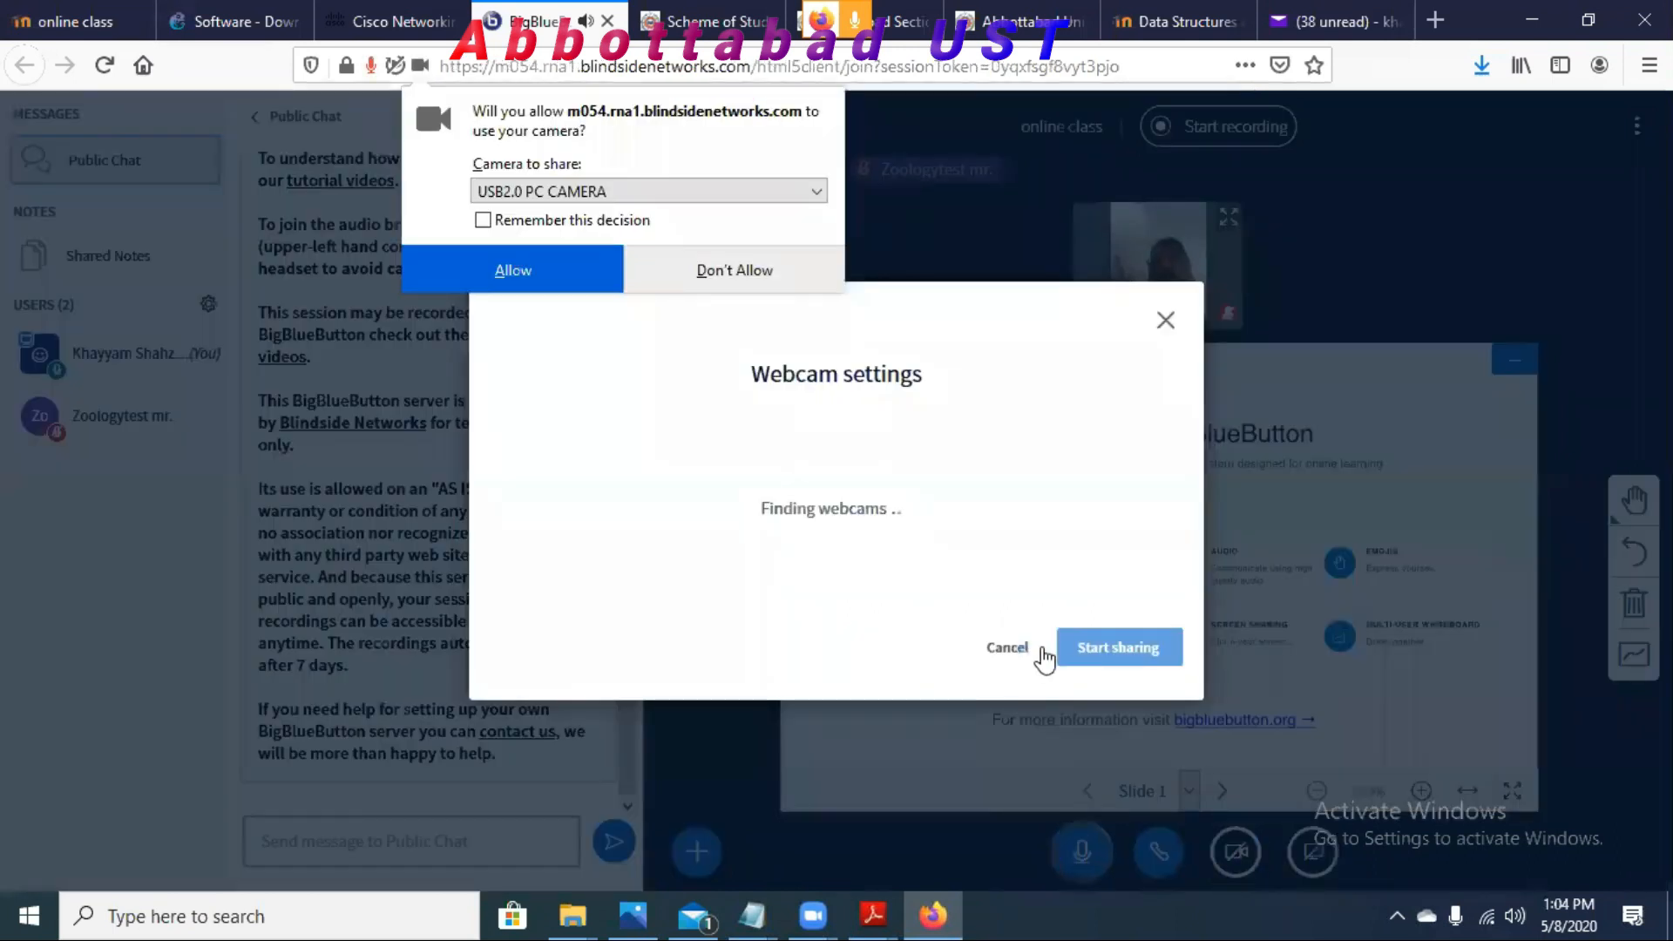
pyautogui.click(527, 261)
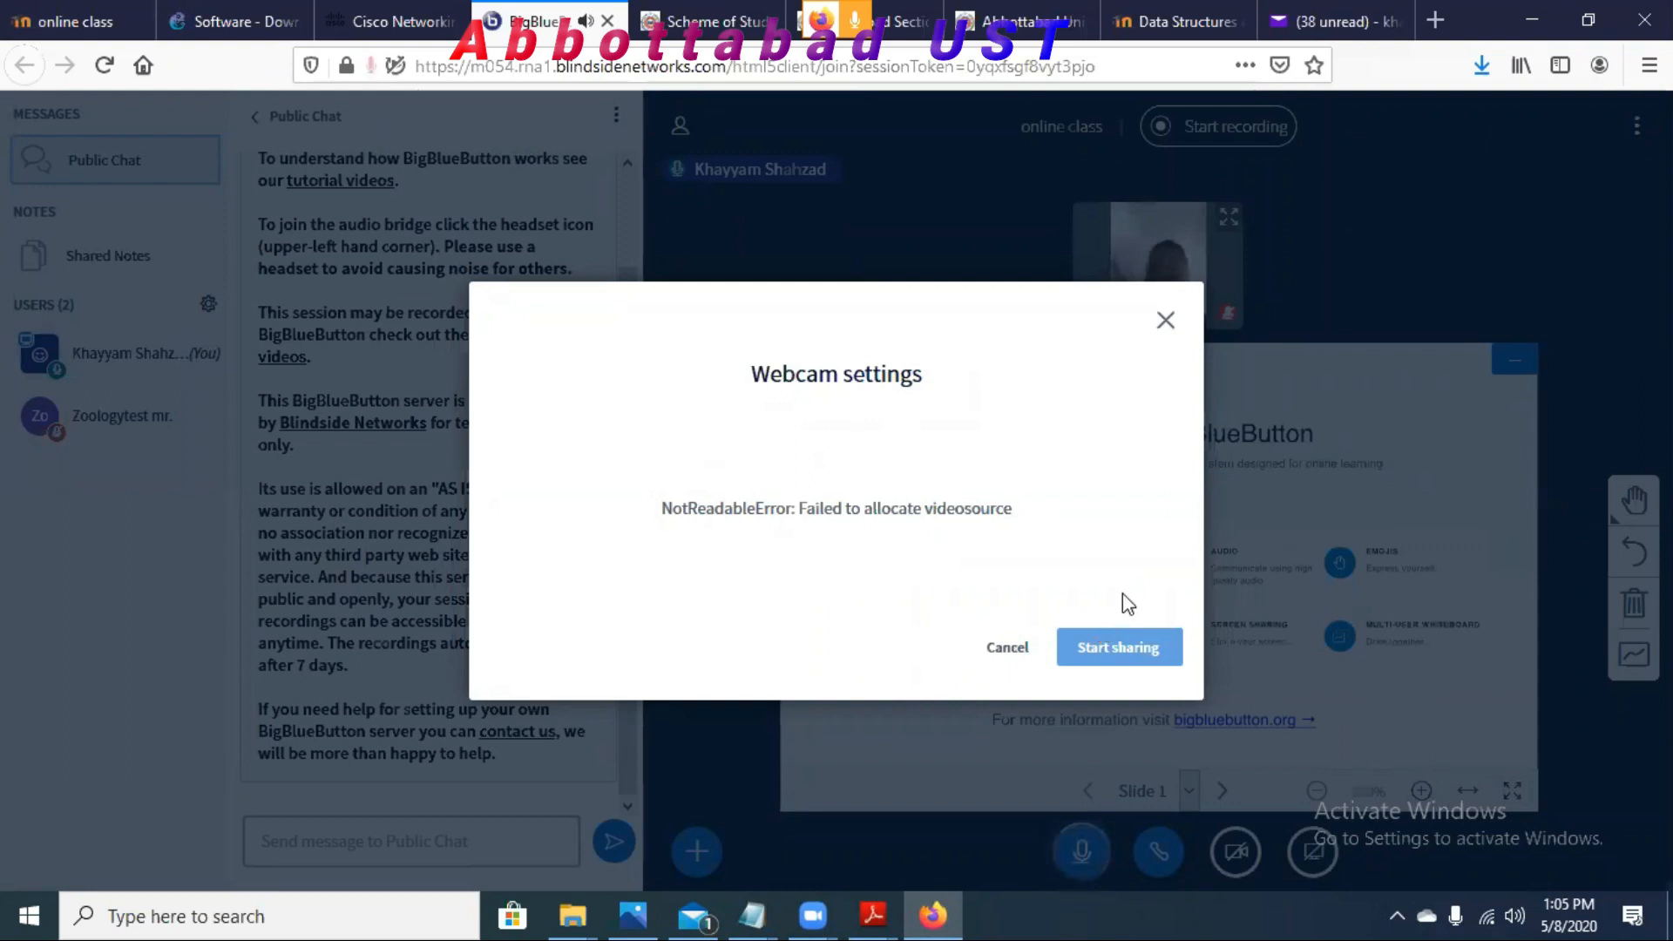
pyautogui.click(1164, 320)
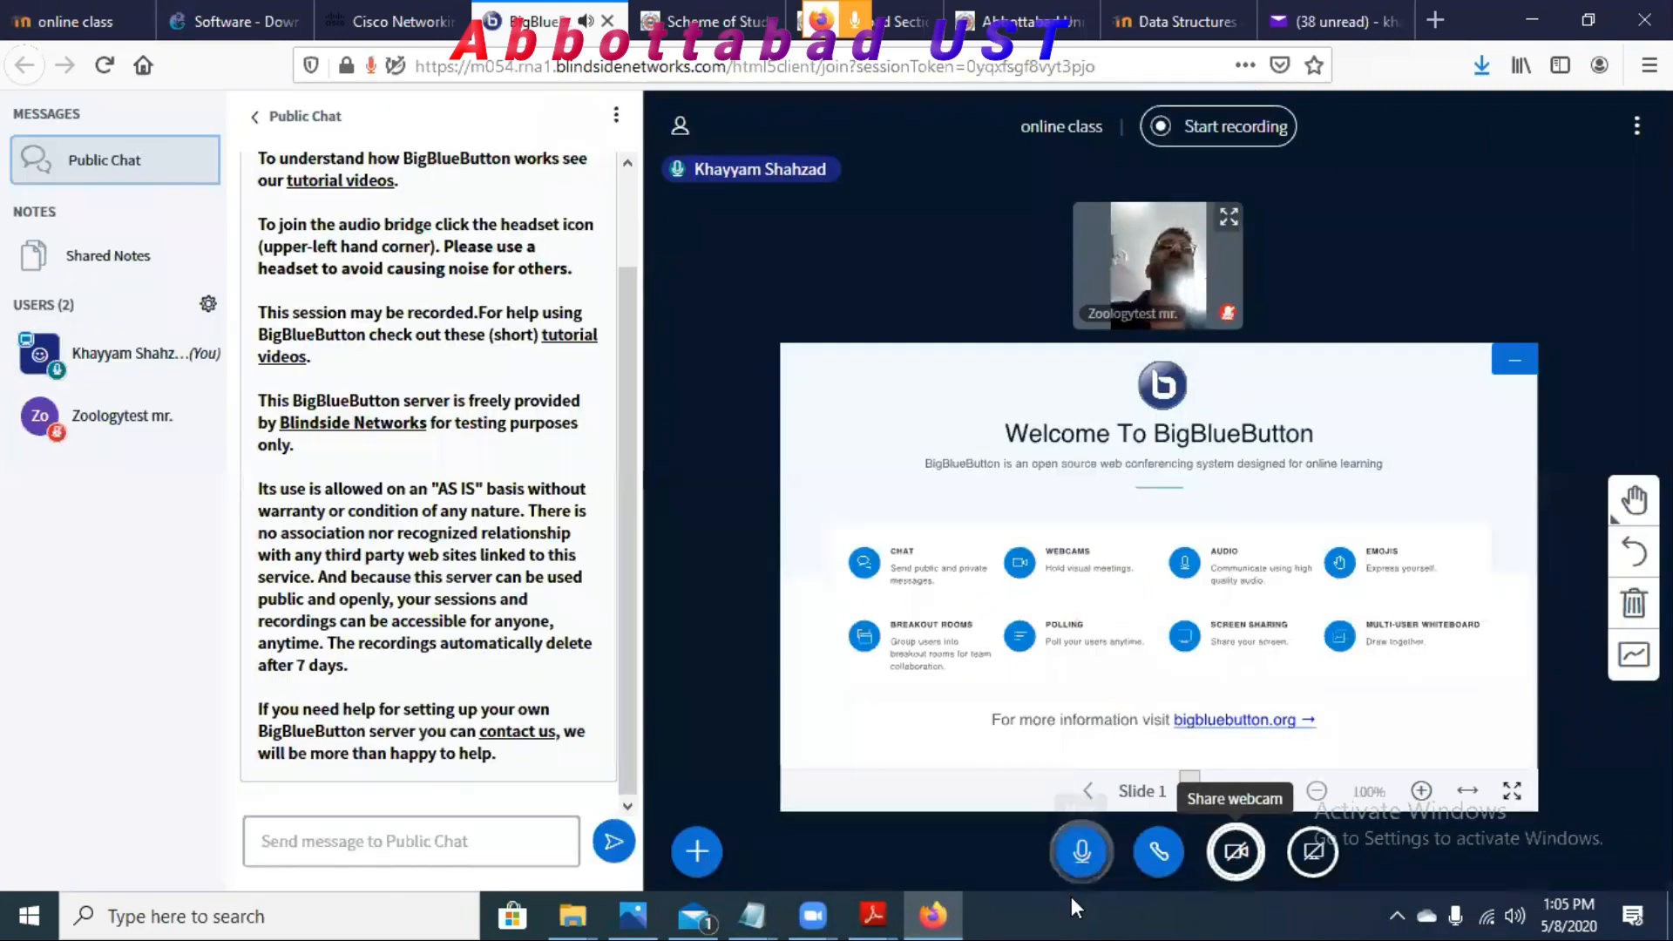
# Step: Mute your own microphone in the session and check the user management options
pyautogui.click(1083, 852)
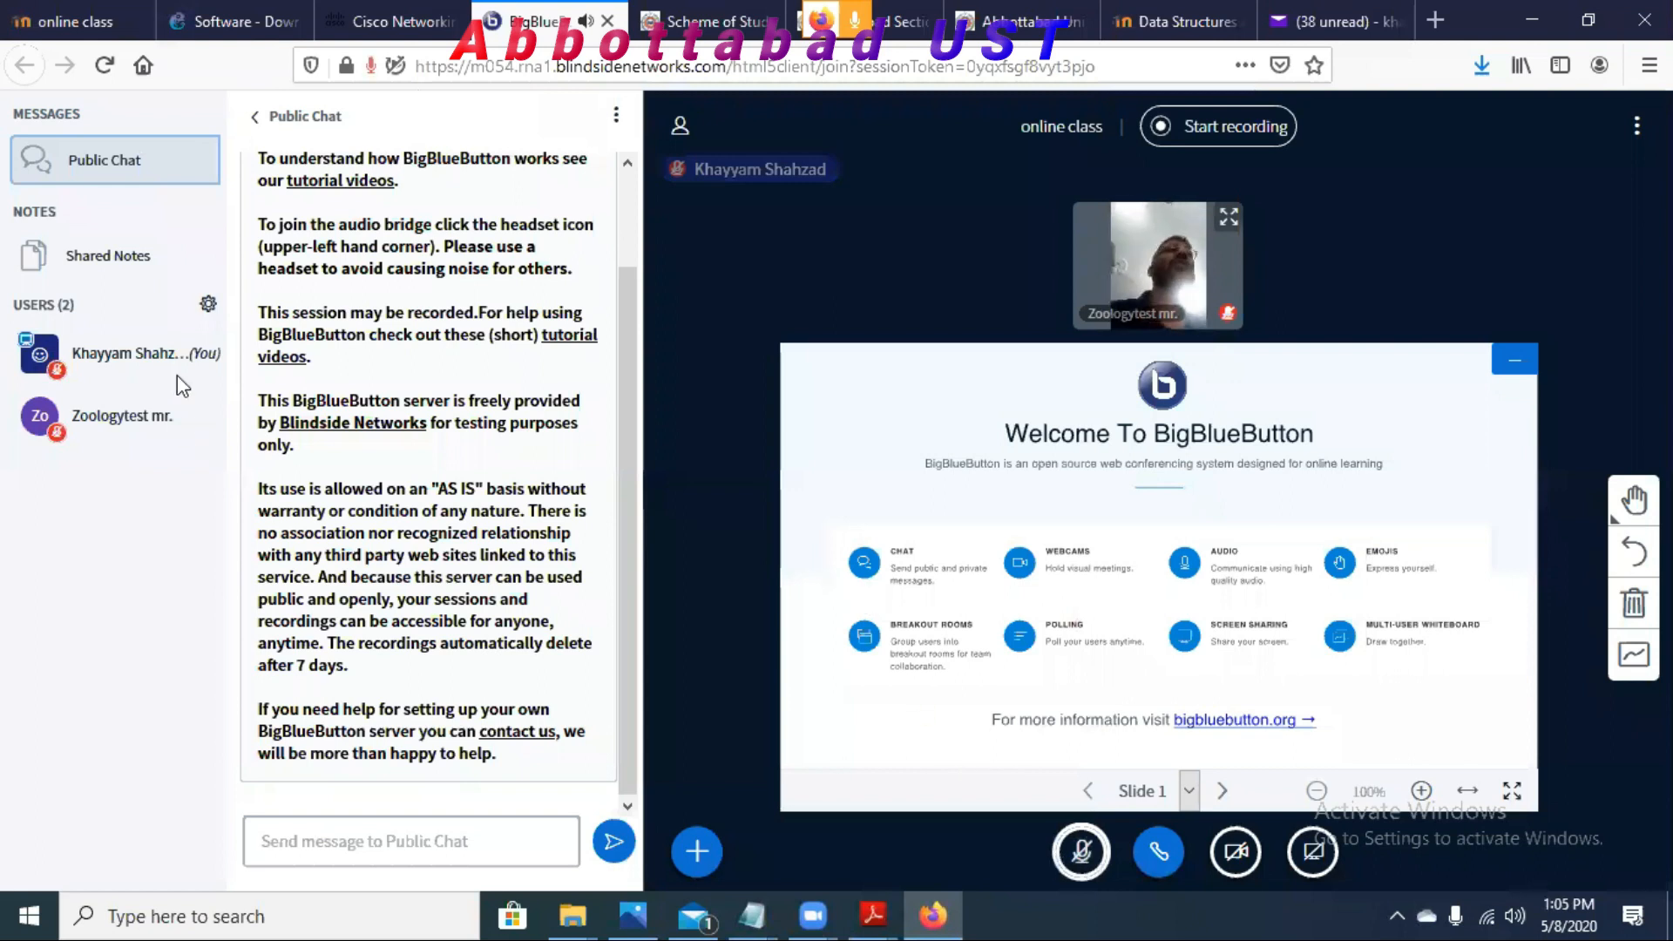
pyautogui.click(209, 305)
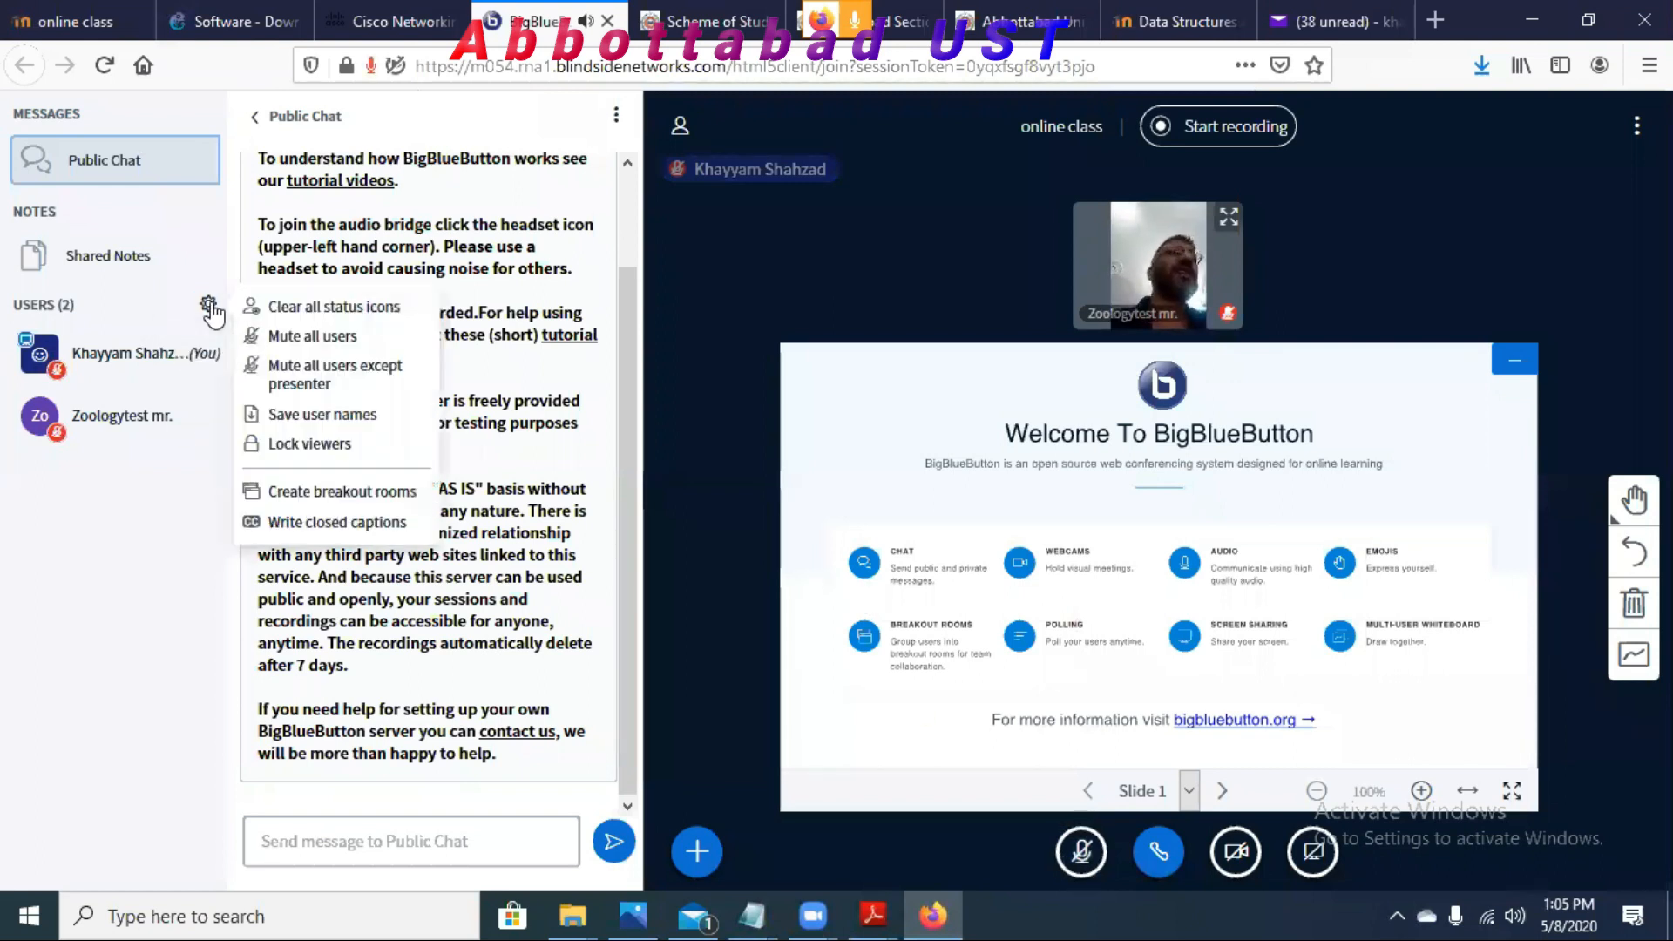
pyautogui.click(164, 504)
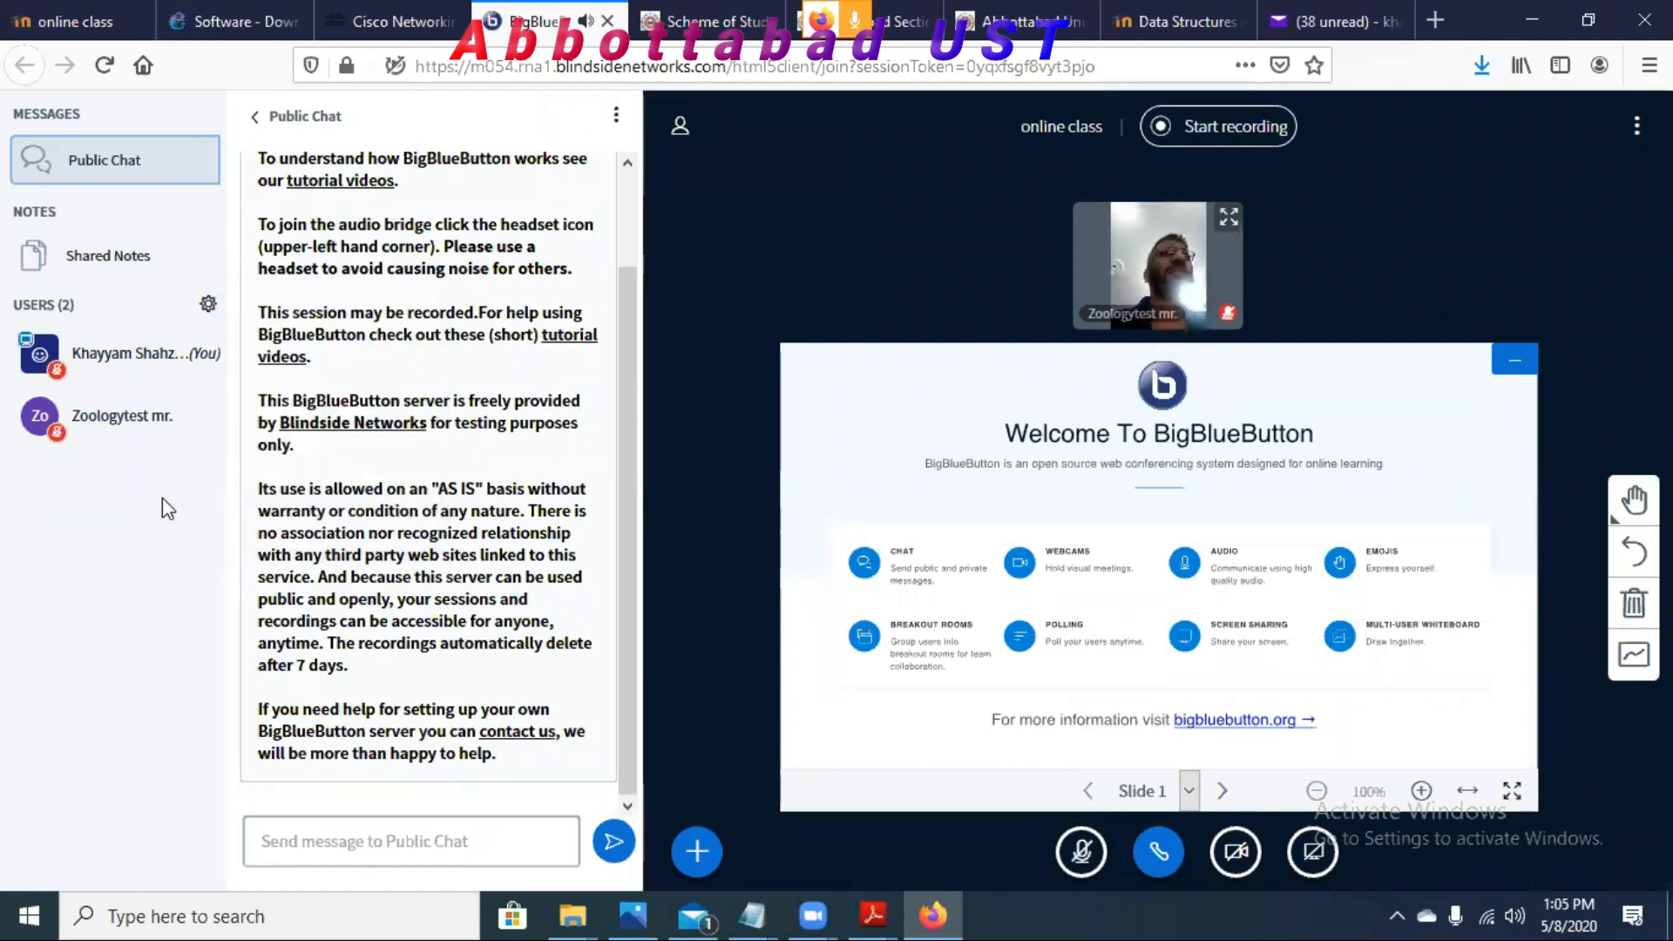
# Step: Send the message "HI" to the public chat
pyautogui.click(316, 858)
pyautogui.write('Hi')
pyautogui.press('Return')
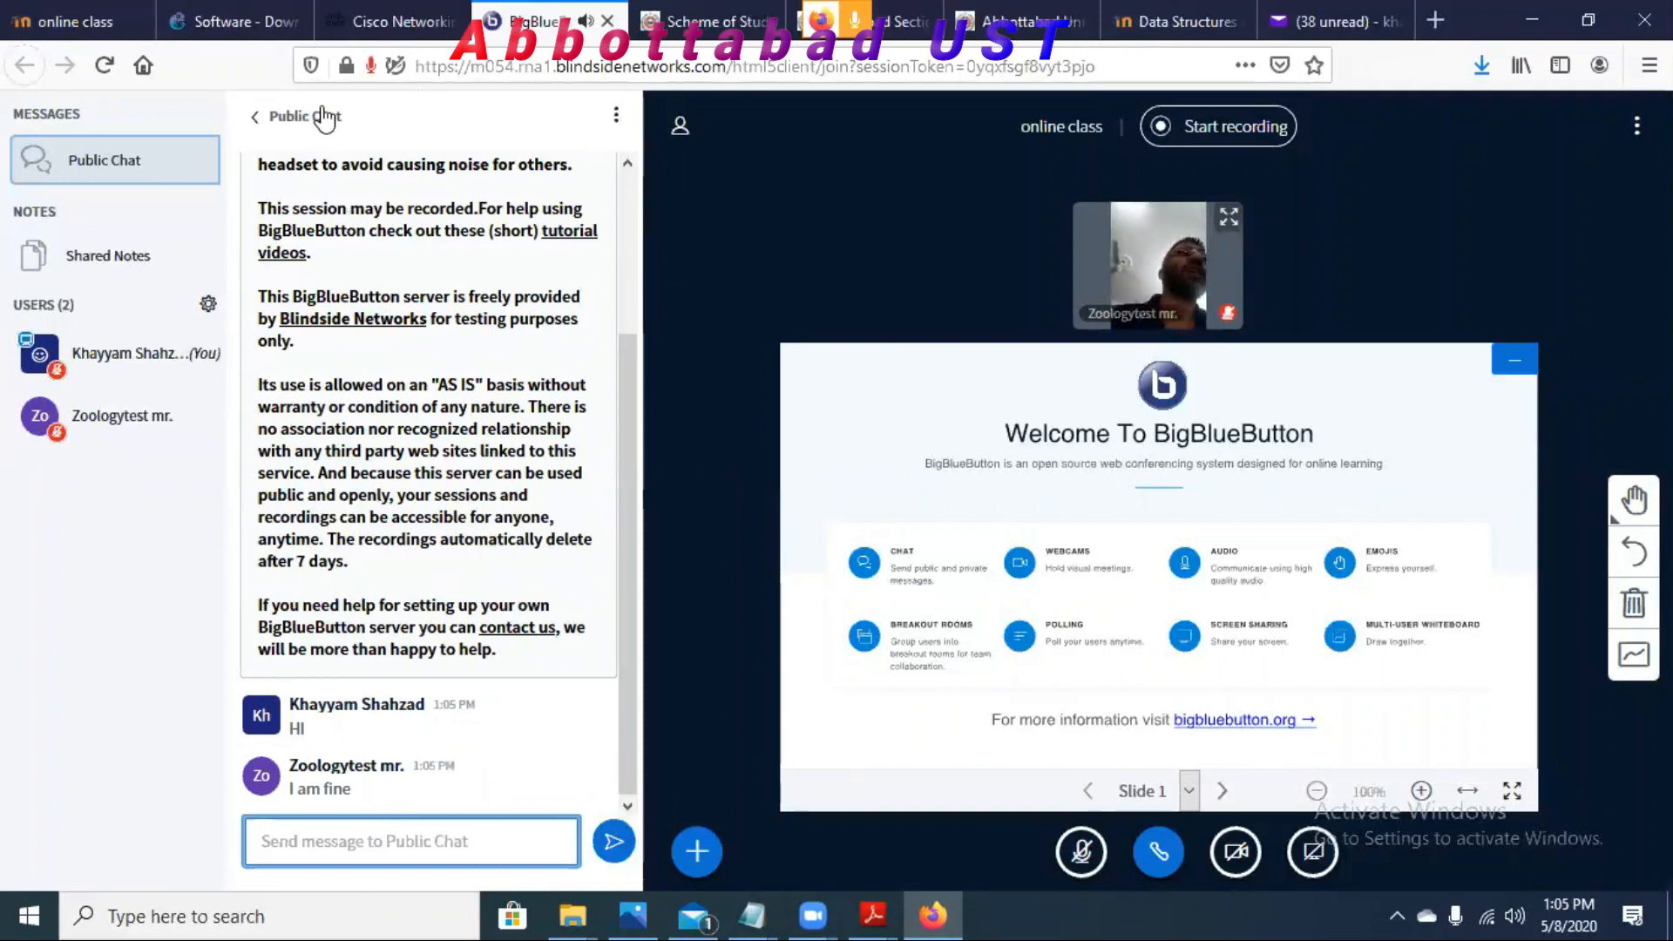
# Step: Write the heading "Main Points" and, below it, the item "1- Comminication Models" in the shared notes
pyautogui.click(129, 270)
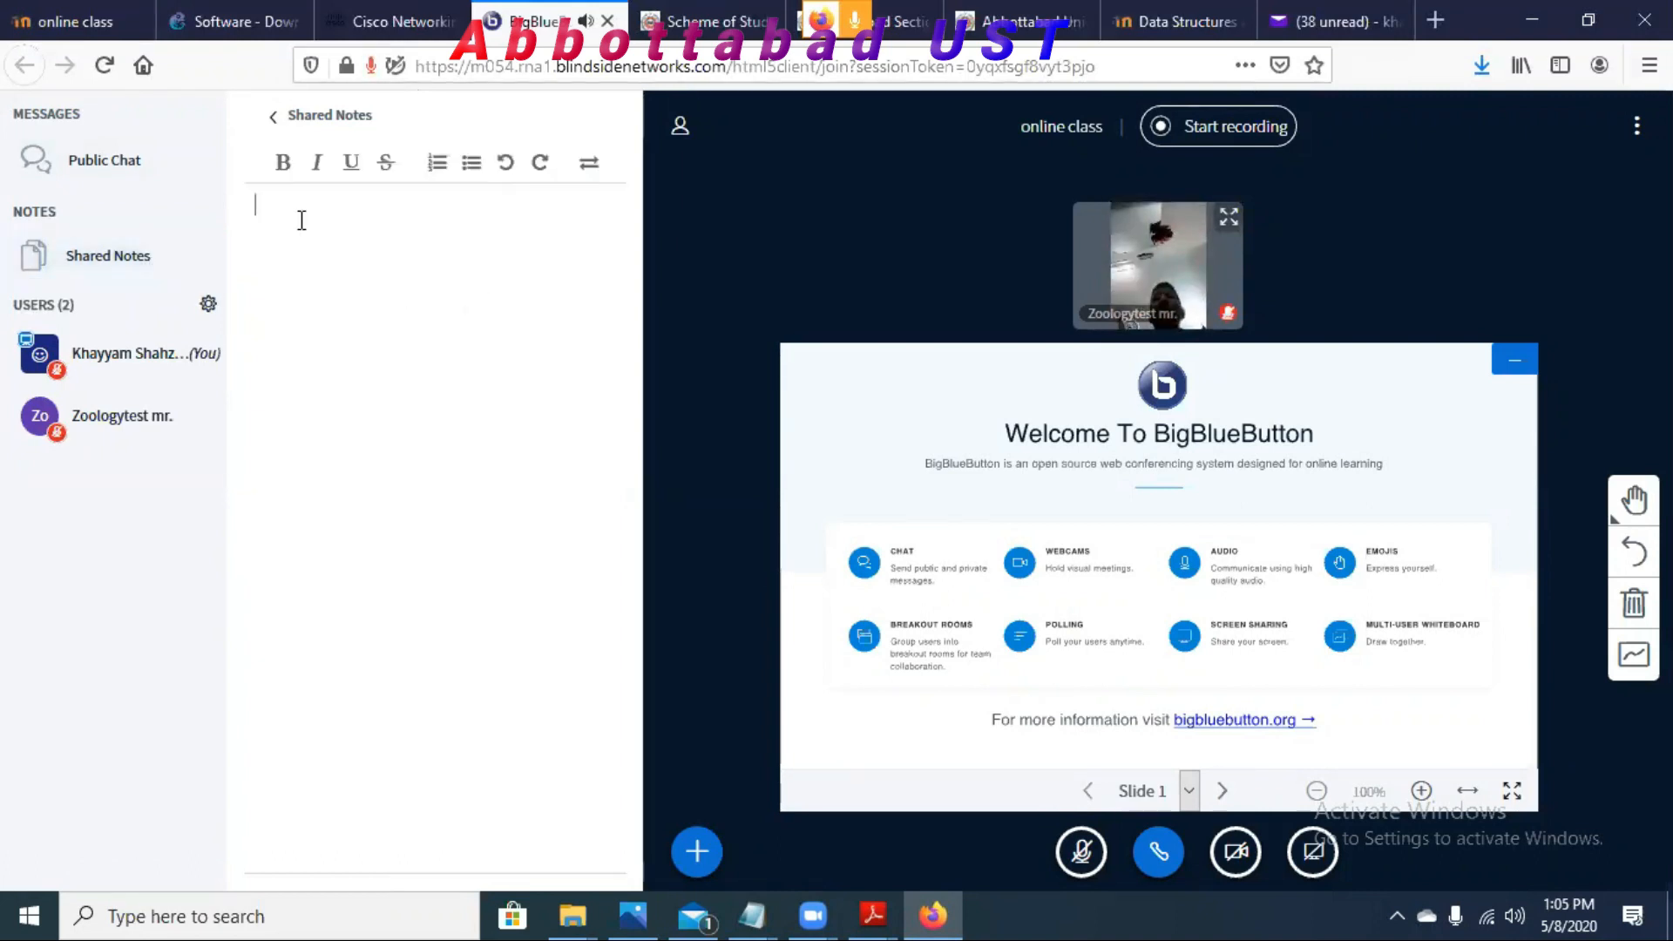
pyautogui.write('mAl')
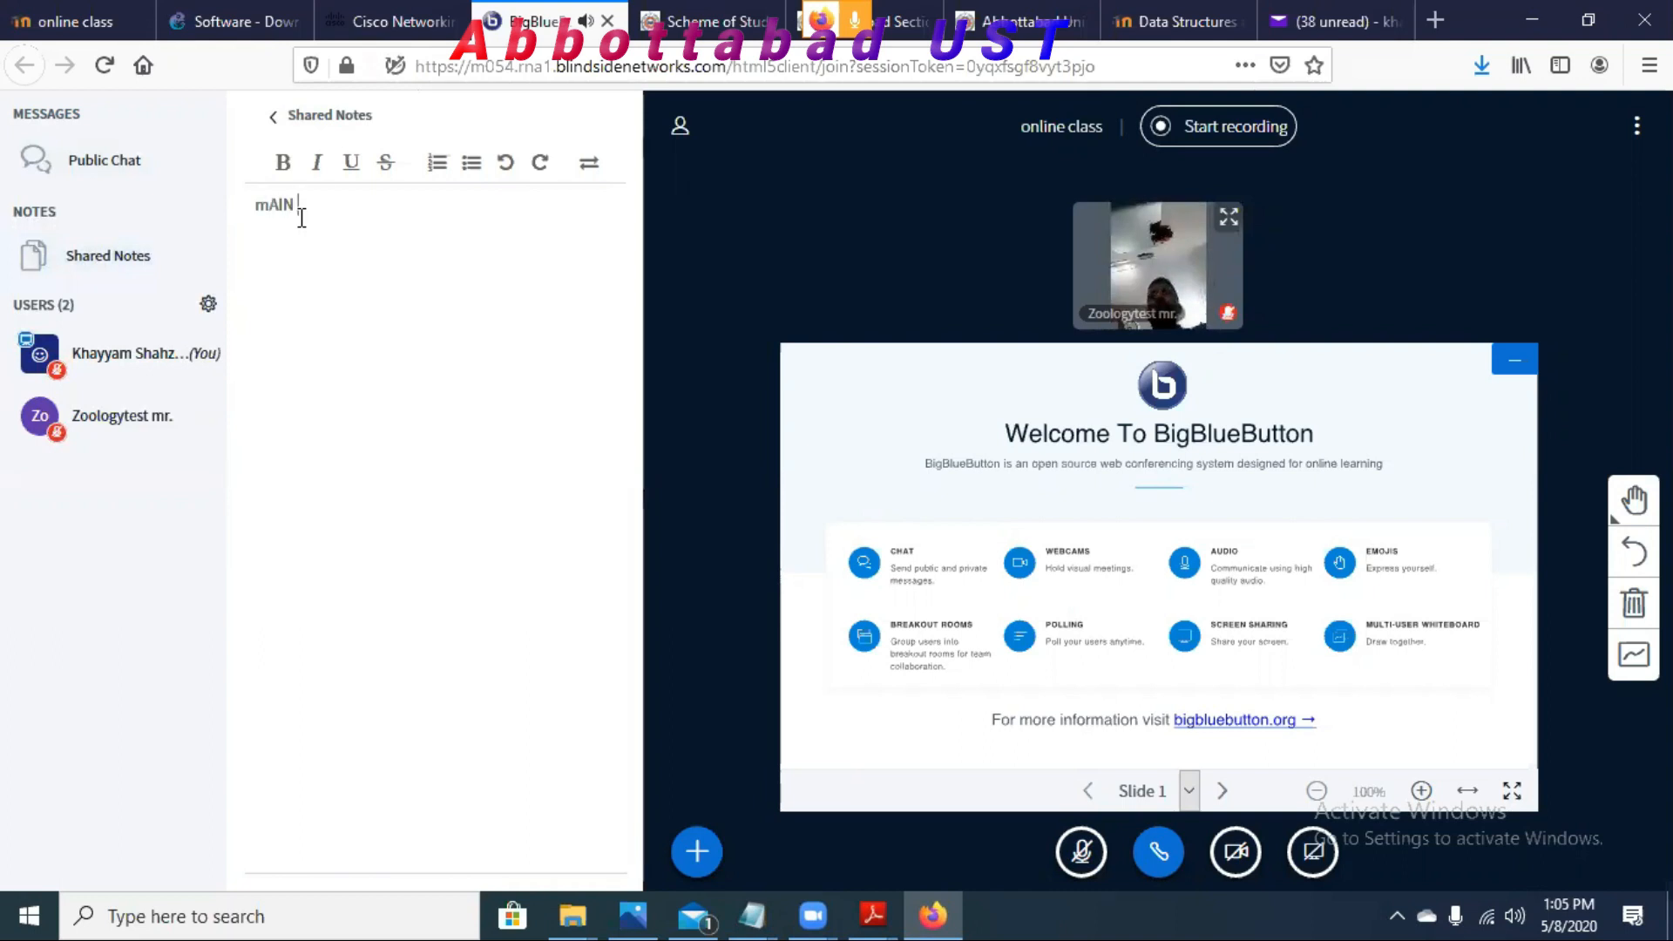
pyautogui.press('BackSpace')
pyautogui.press('BackSpace')
pyautogui.press('BackSpace')
pyautogui.press('BackSpace')
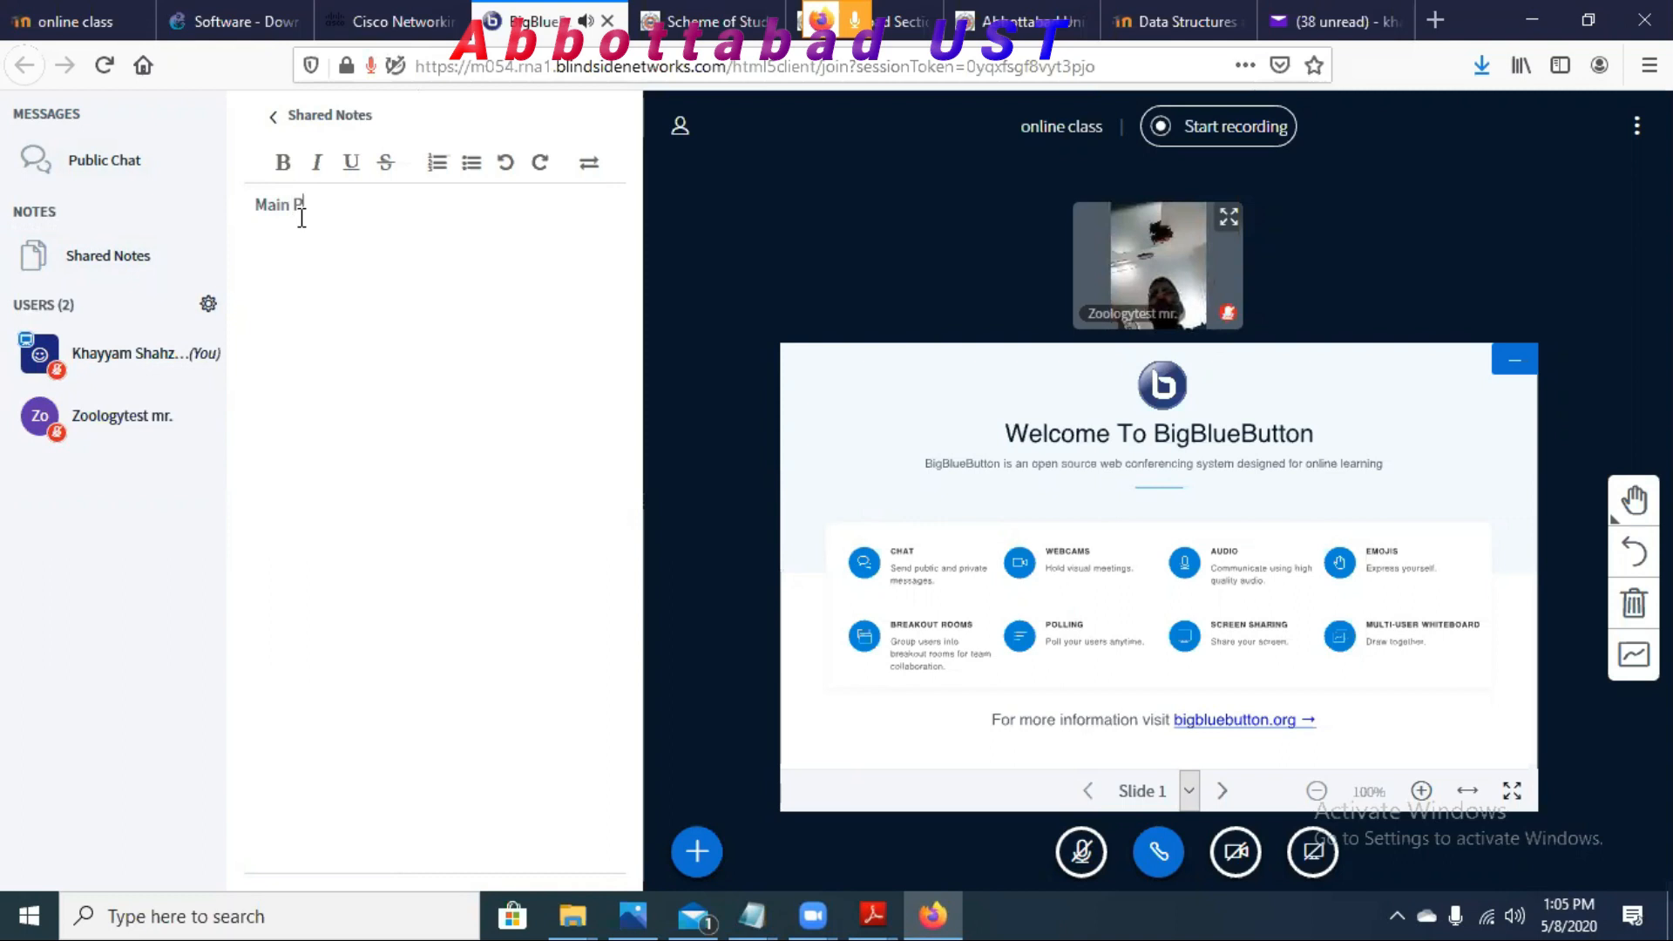
pyautogui.press('Return')
pyautogui.press('Return')
pyautogui.write('1- C')
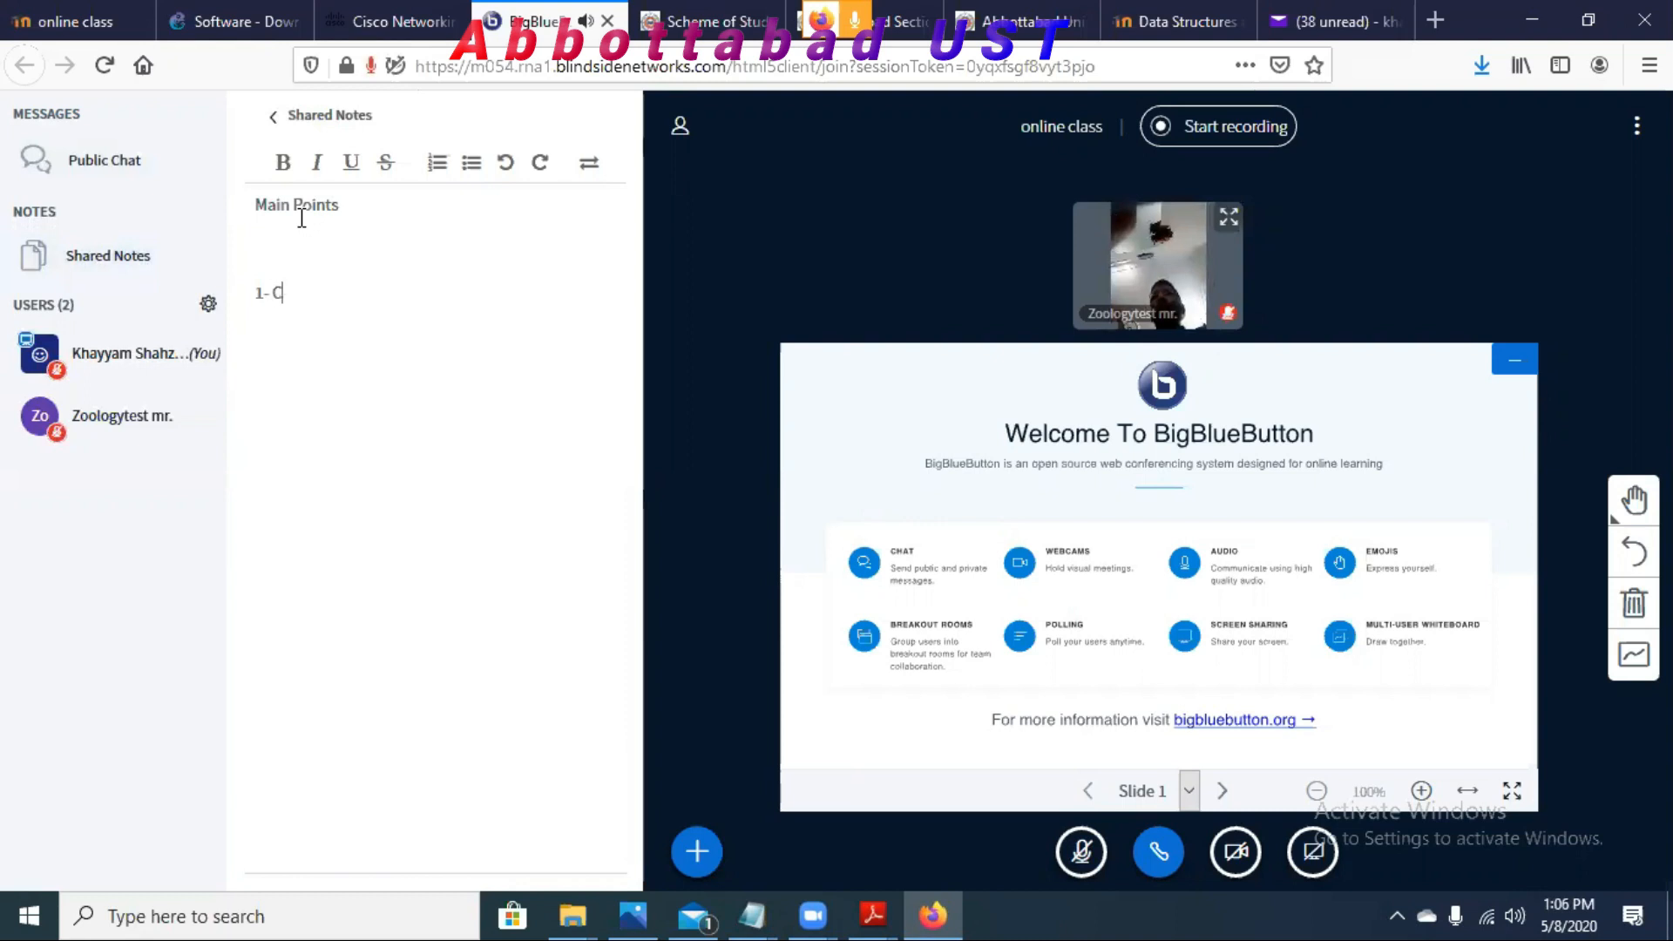
pyautogui.write('omminication Models')
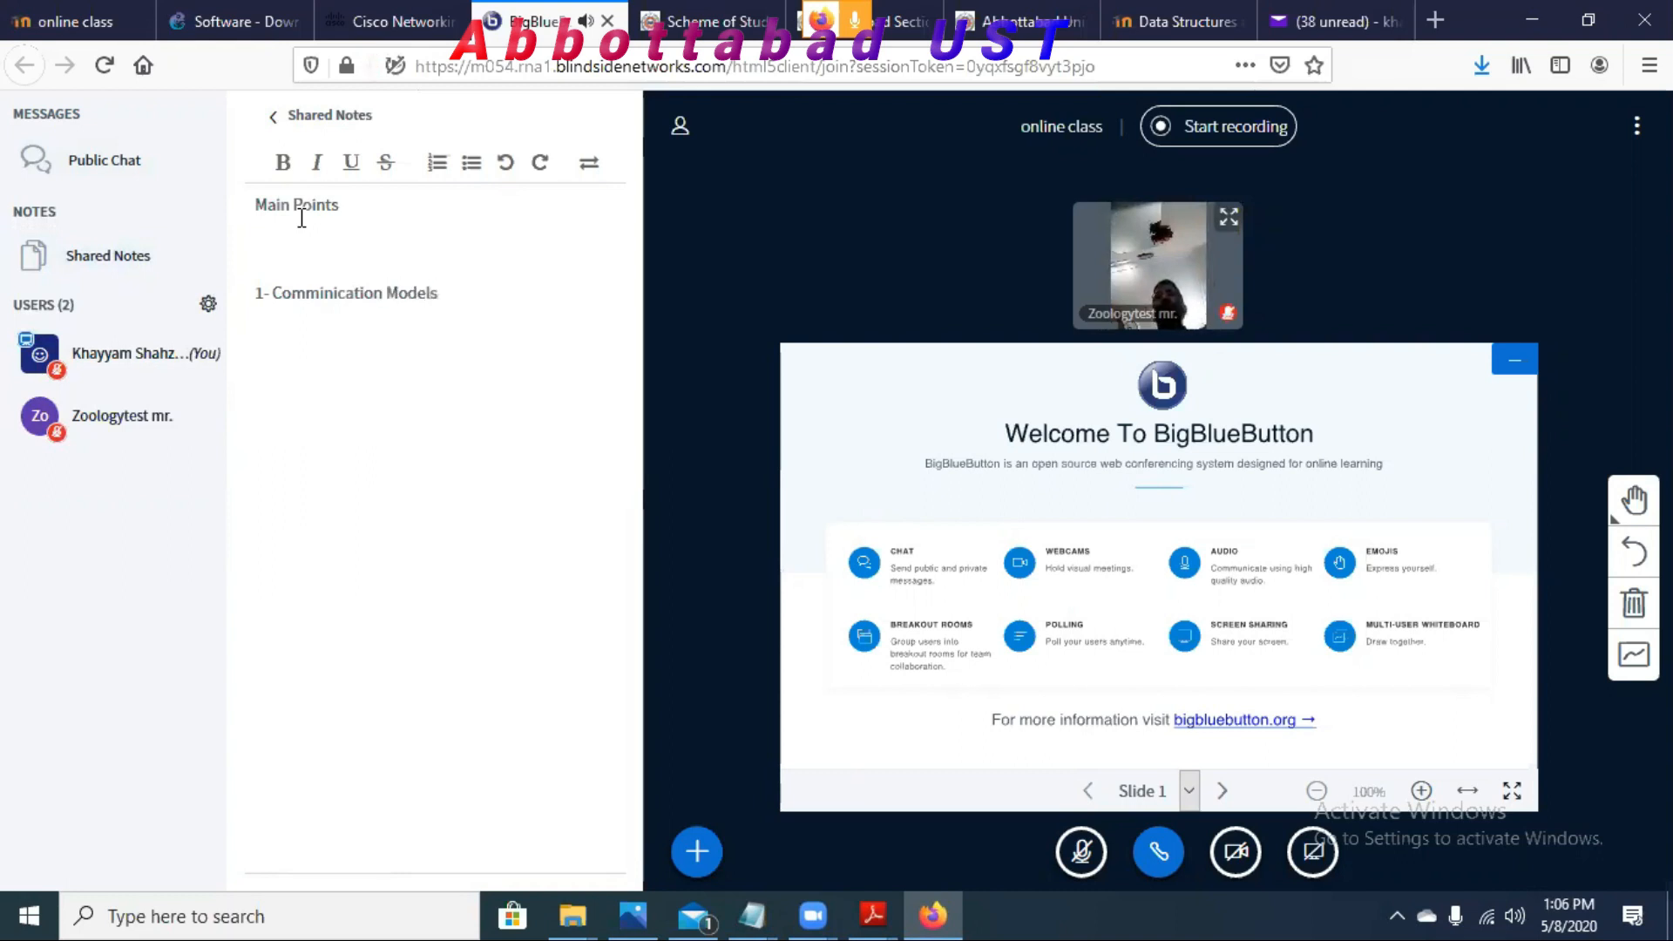
# Step: Add the sub-item "1.1 OSI Reference Model" below the first item in the shared notes
pyautogui.press('Return')
pyautogui.write('1.1 OST rEFERENC')
pyautogui.press('BackSpace')
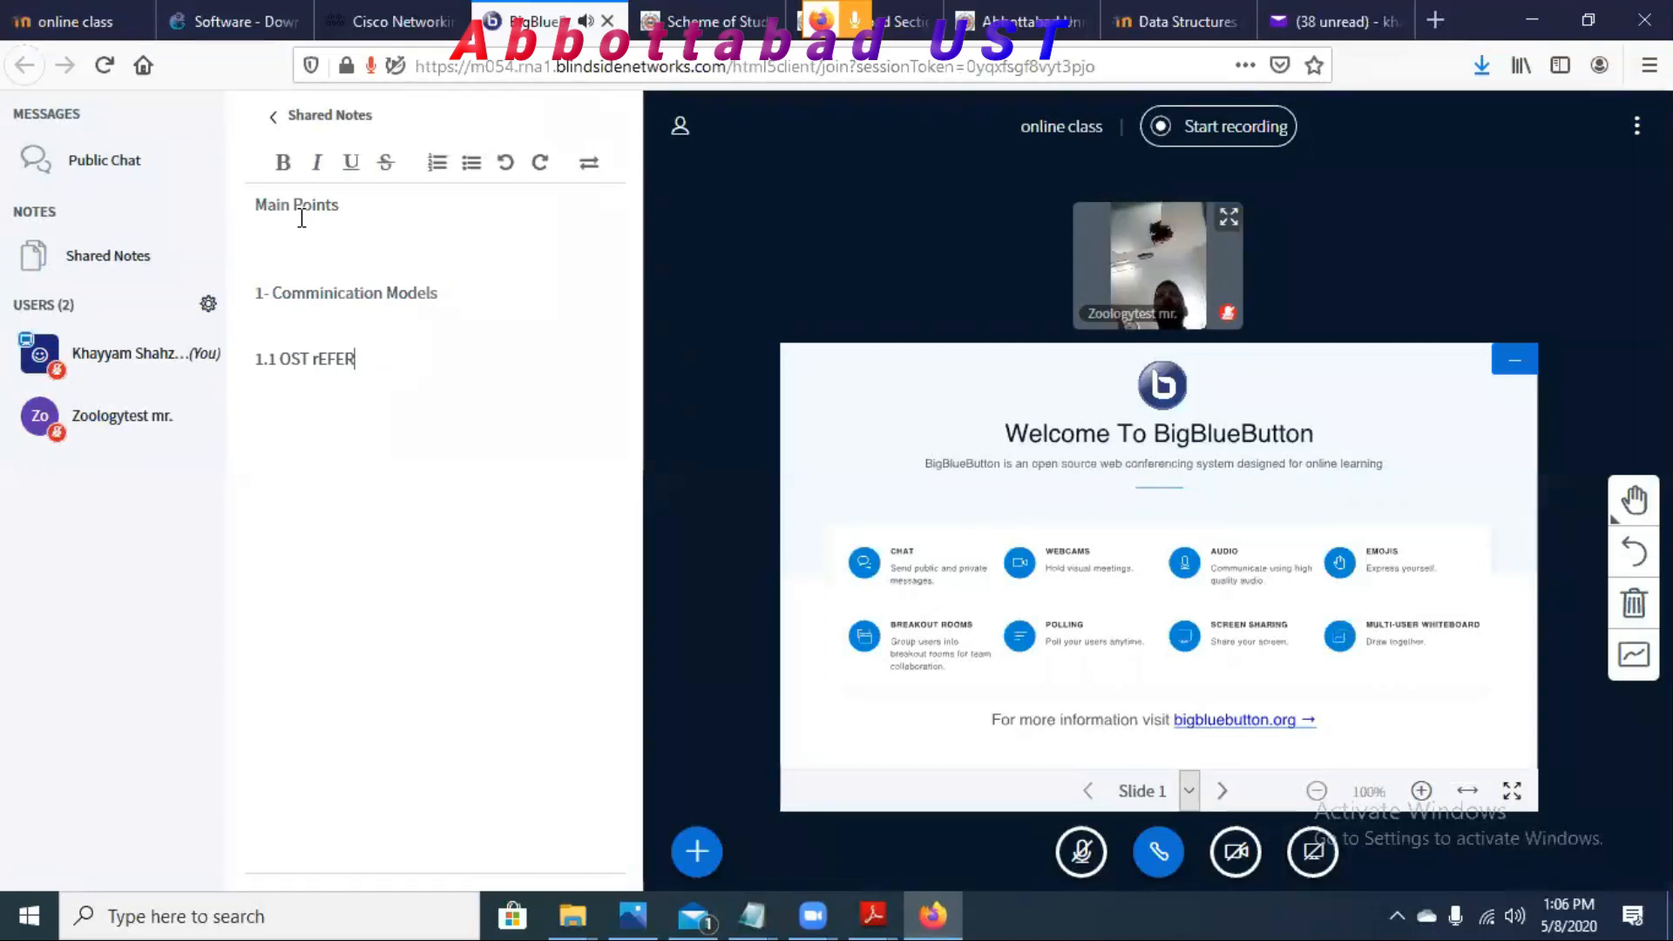
pyautogui.press('BackSpace')
pyautogui.press('BackSpace')
pyautogui.press('BackSpace')
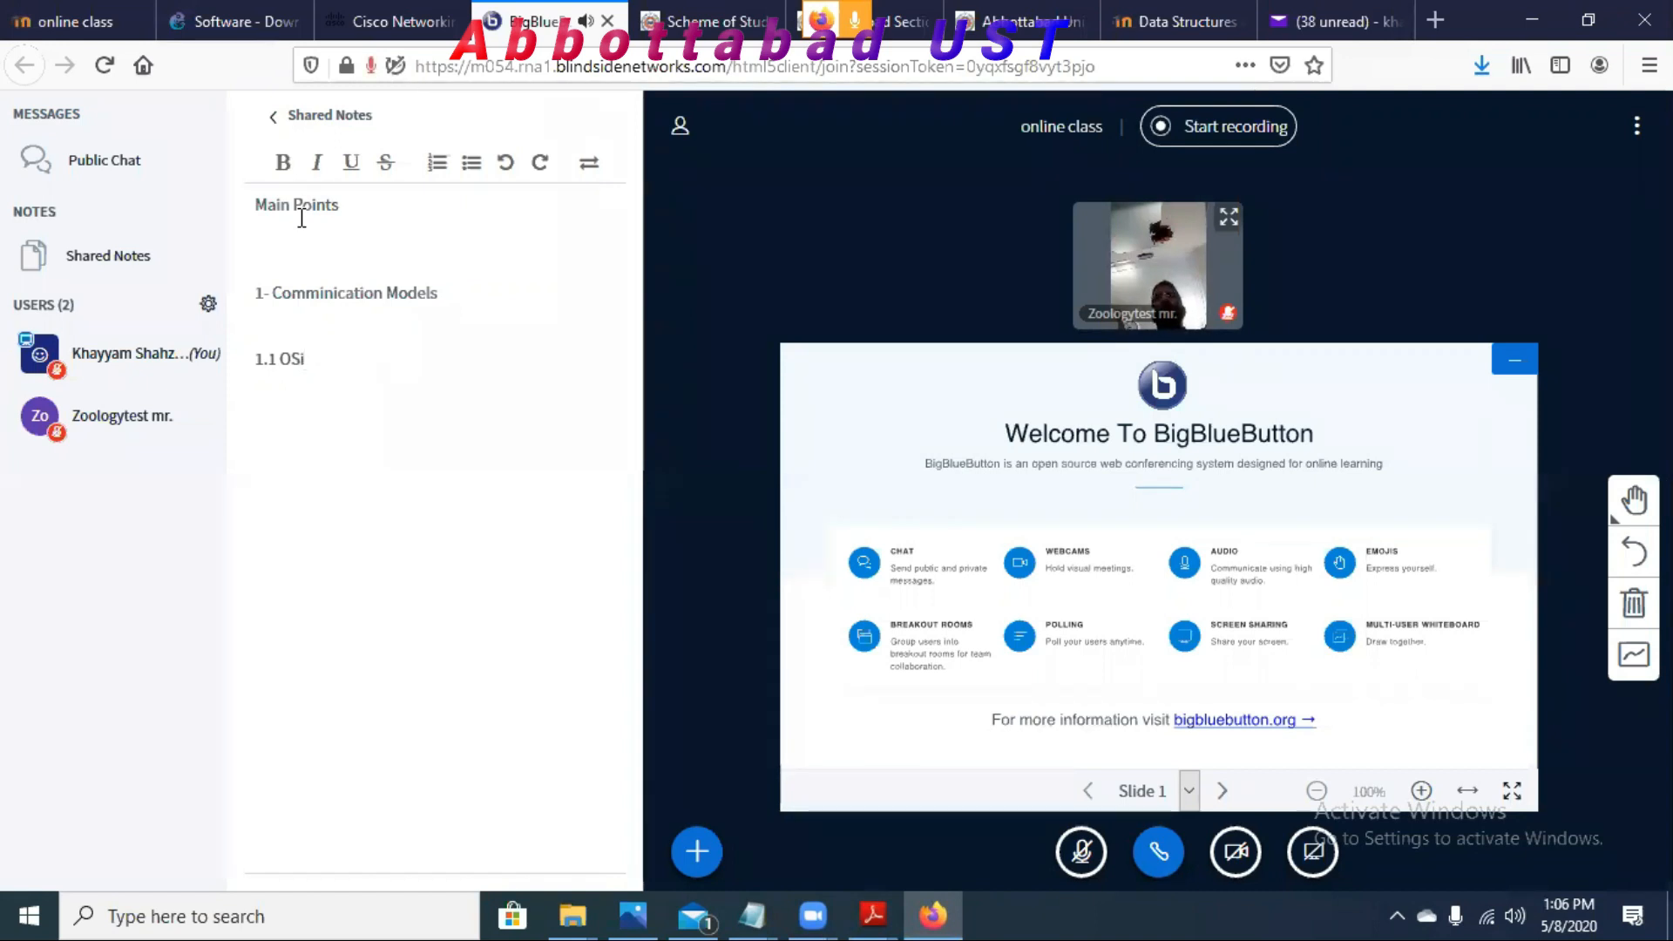
pyautogui.write('I Refe')
pyautogui.write('nc')
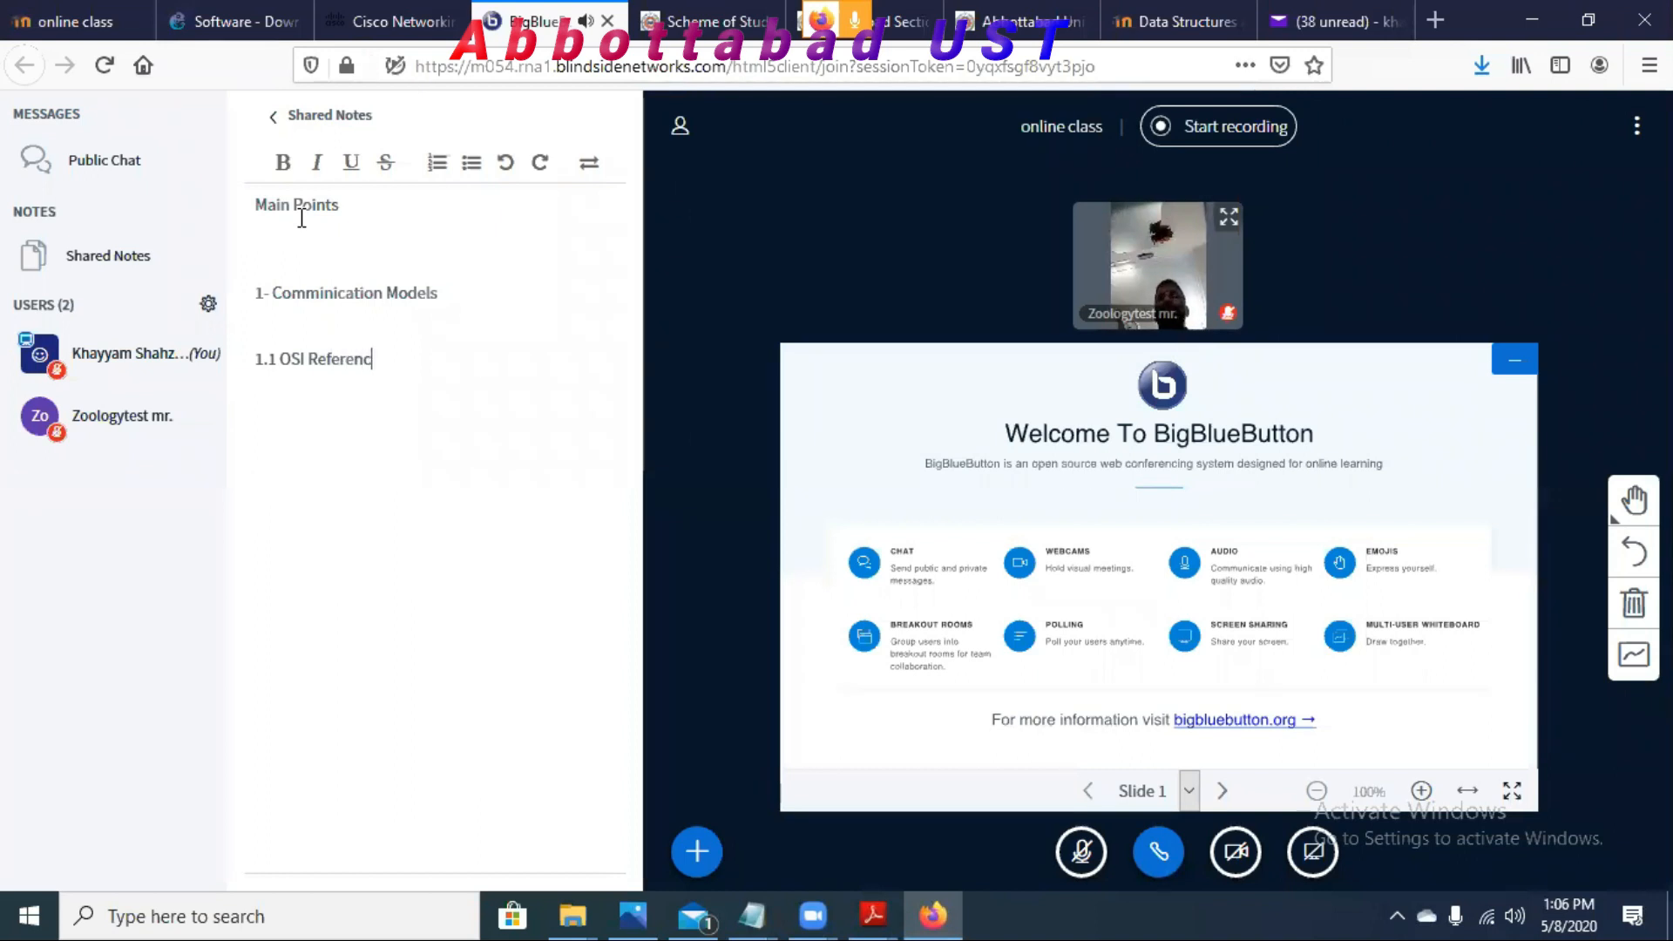
pyautogui.write('e Model')
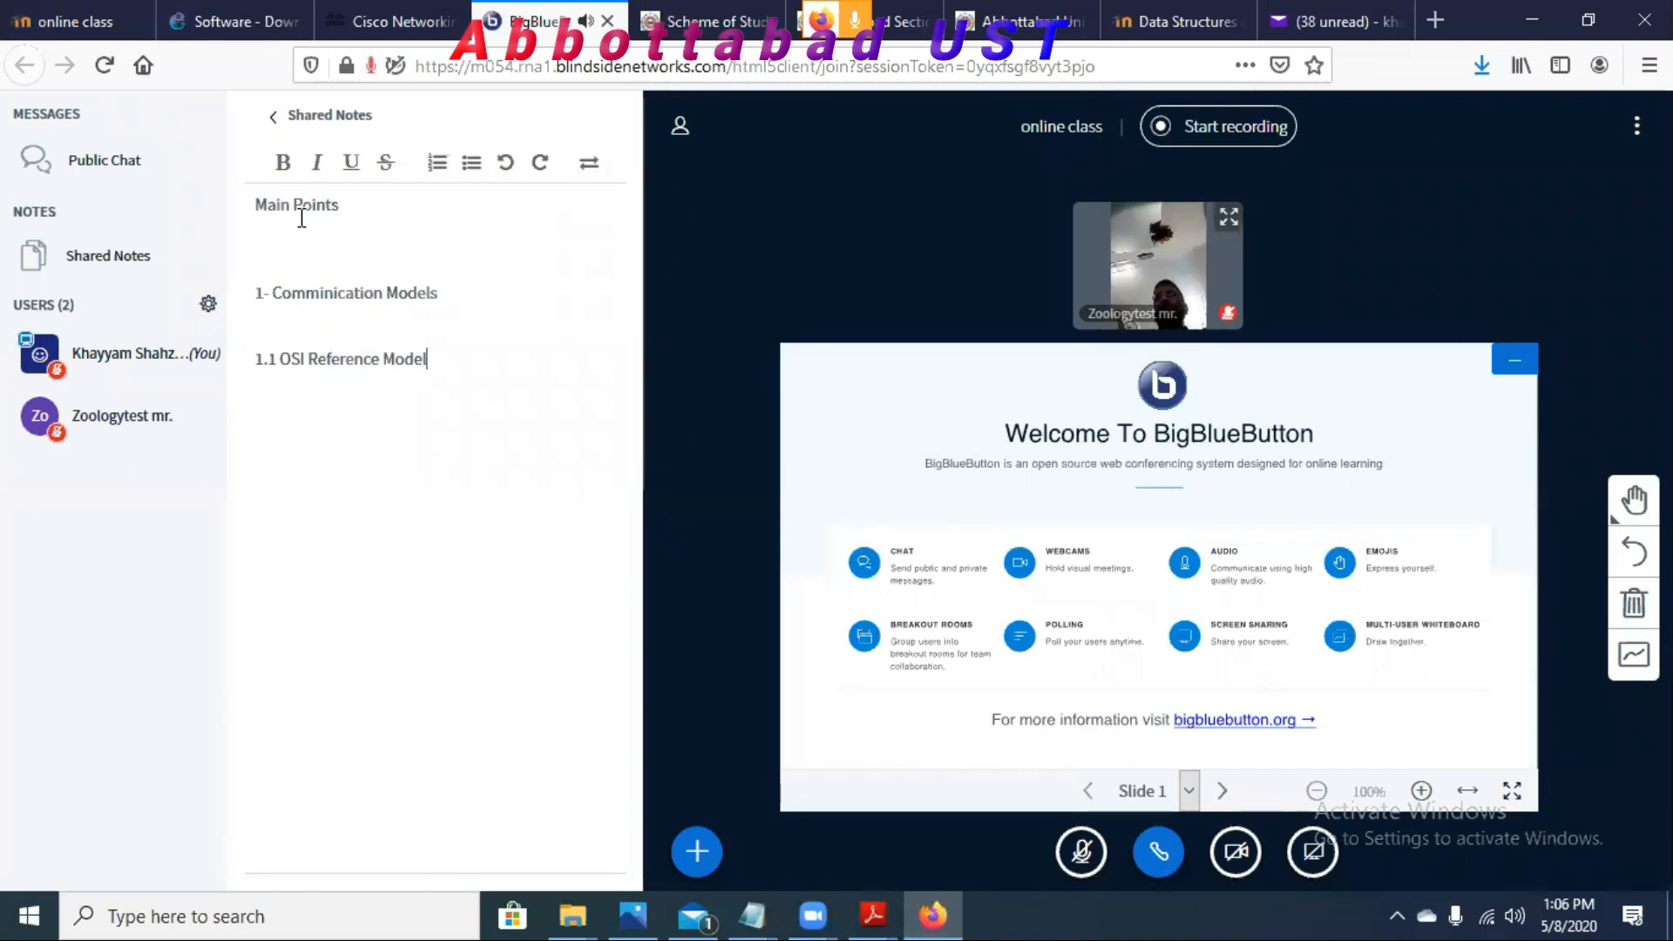
# Step: Start recording the session and confirm it
pyautogui.click(1237, 125)
pyautogui.click(789, 549)
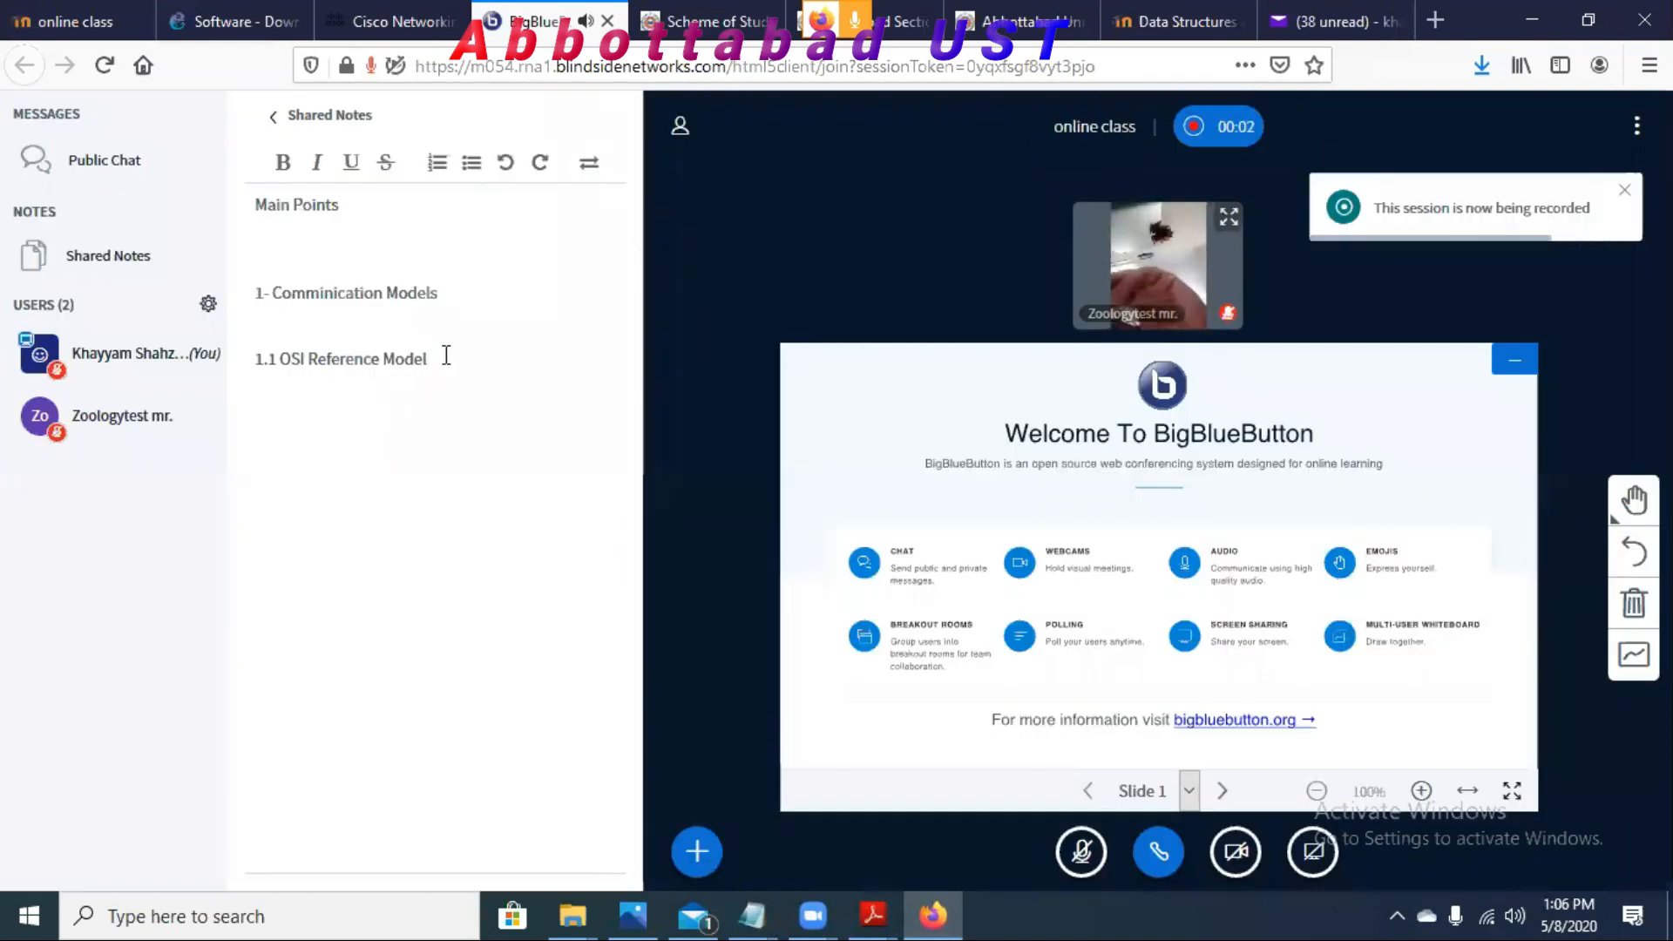
# Step: Add the sub-item "1.2 TCP/IP Model" on the next line of the shared notes
pyautogui.press('Return')
pyautogui.write('1.2')
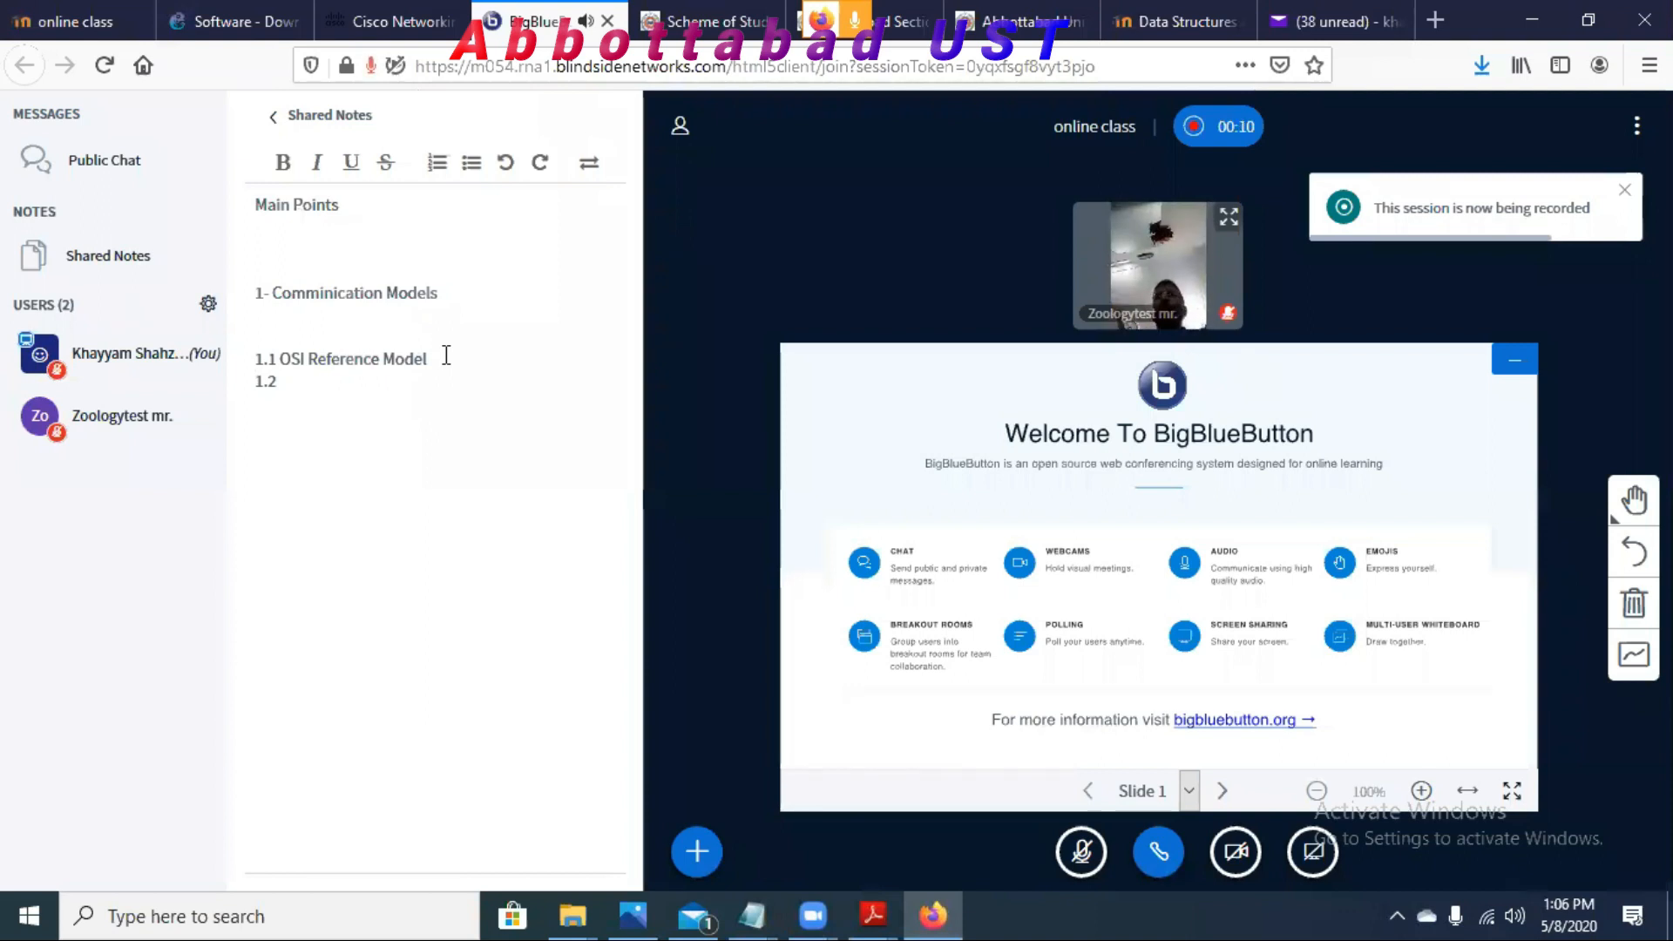
pyautogui.write('TC')
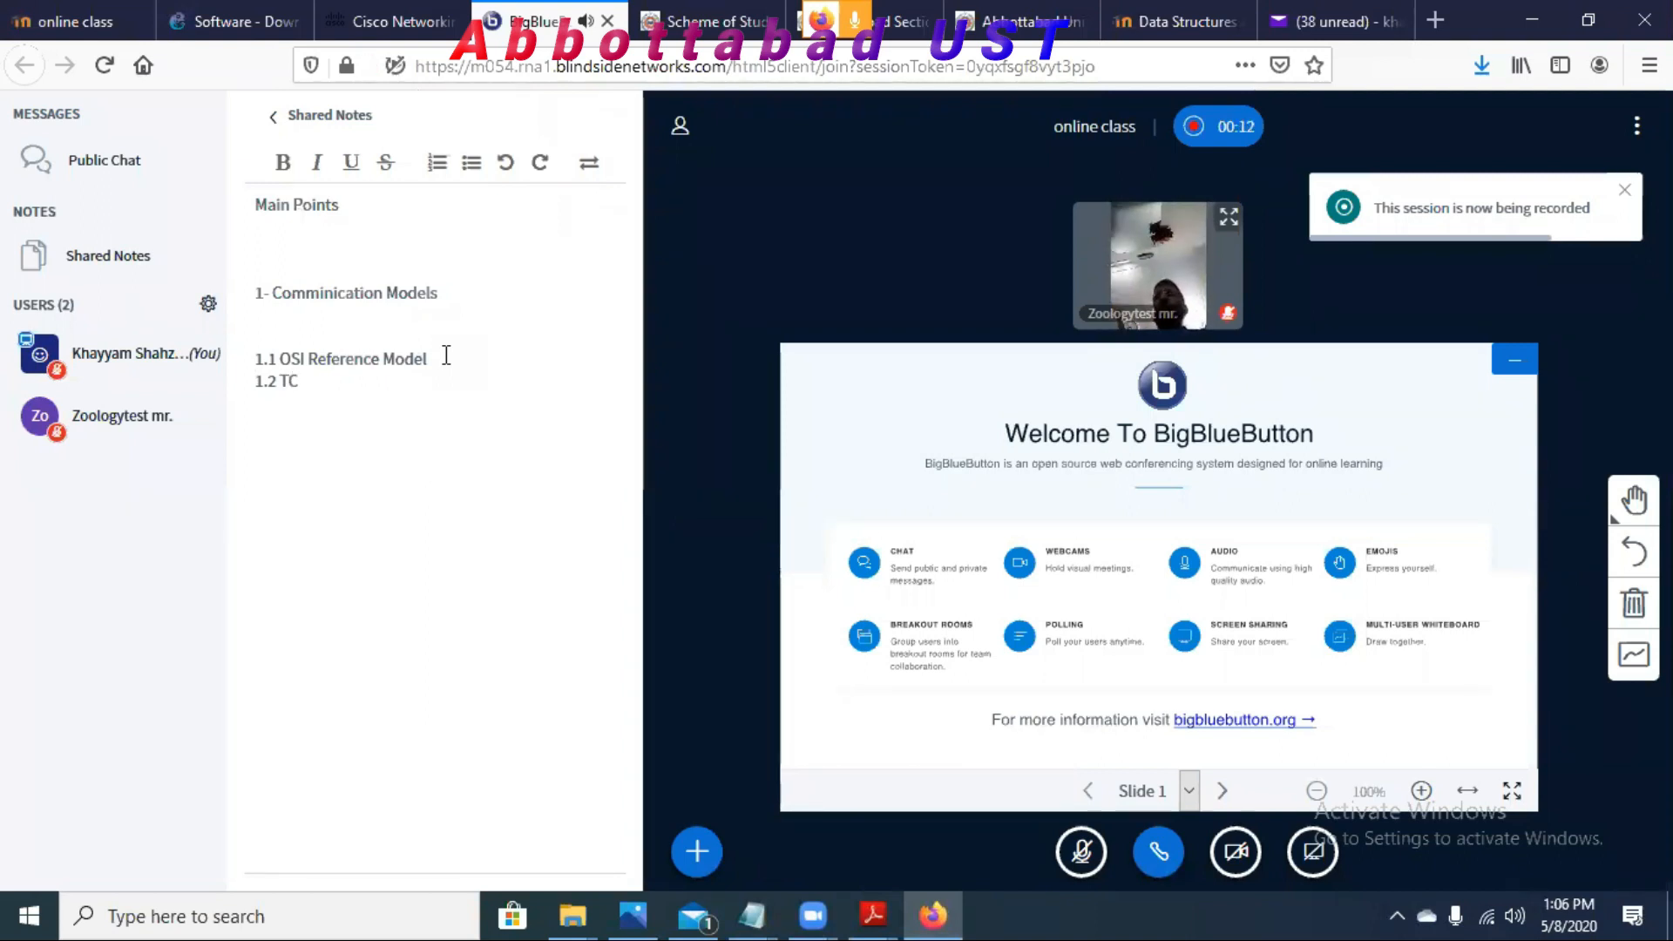
pyautogui.write('P/IP MO')
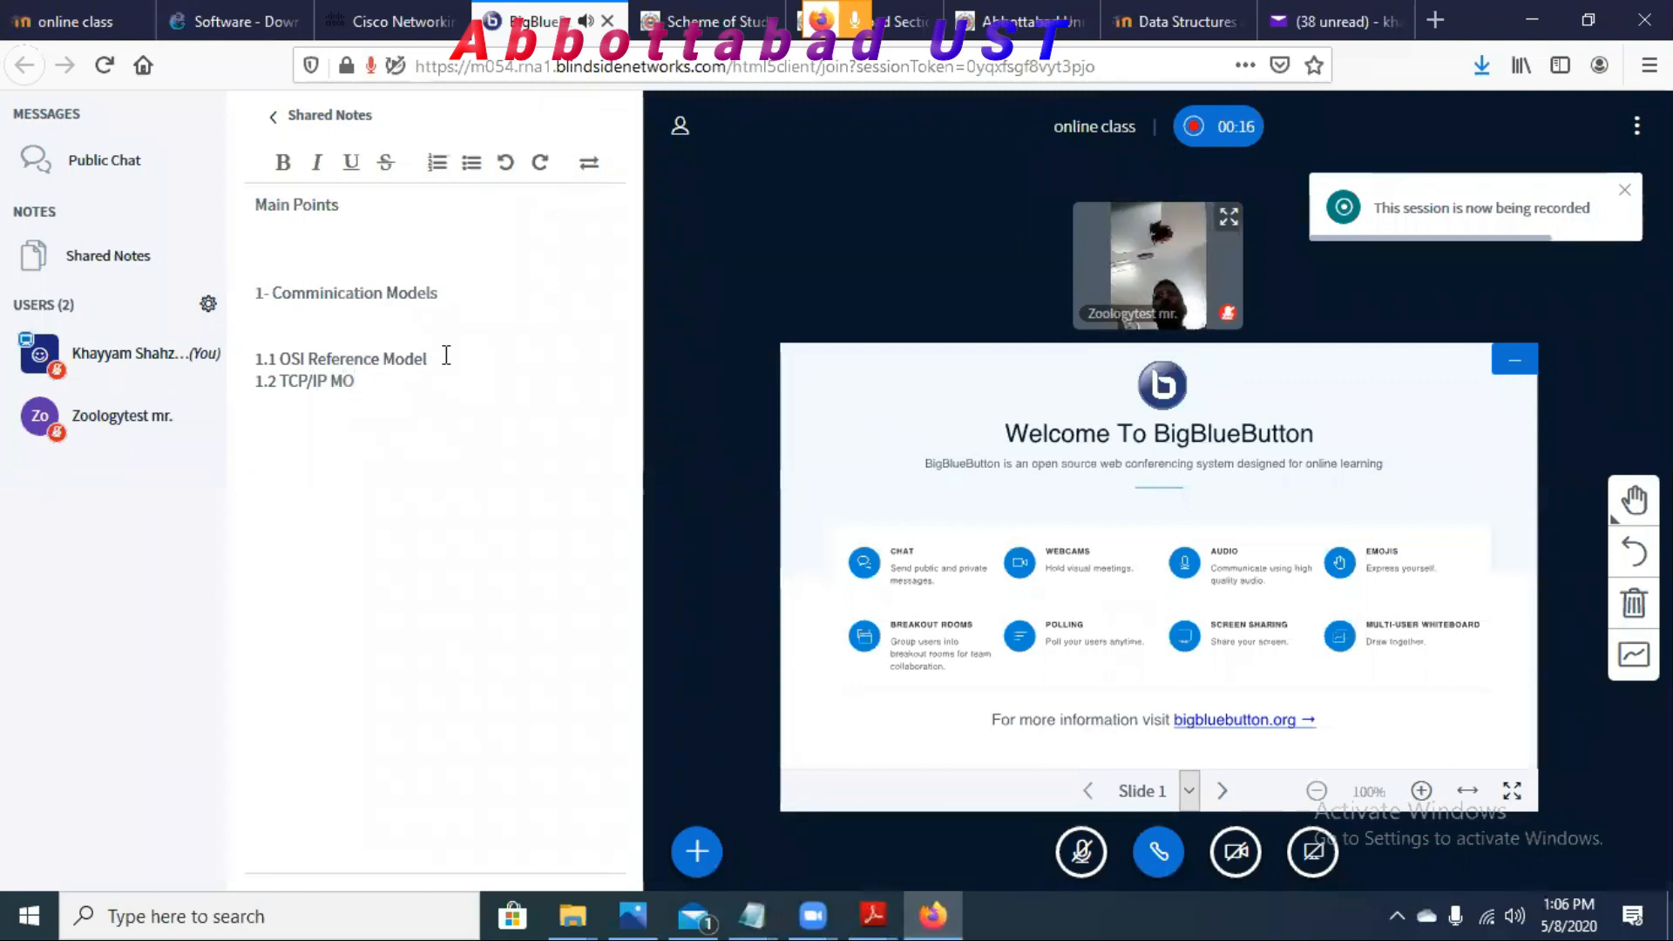
pyautogui.press('BackSpace')
pyautogui.write('odel')
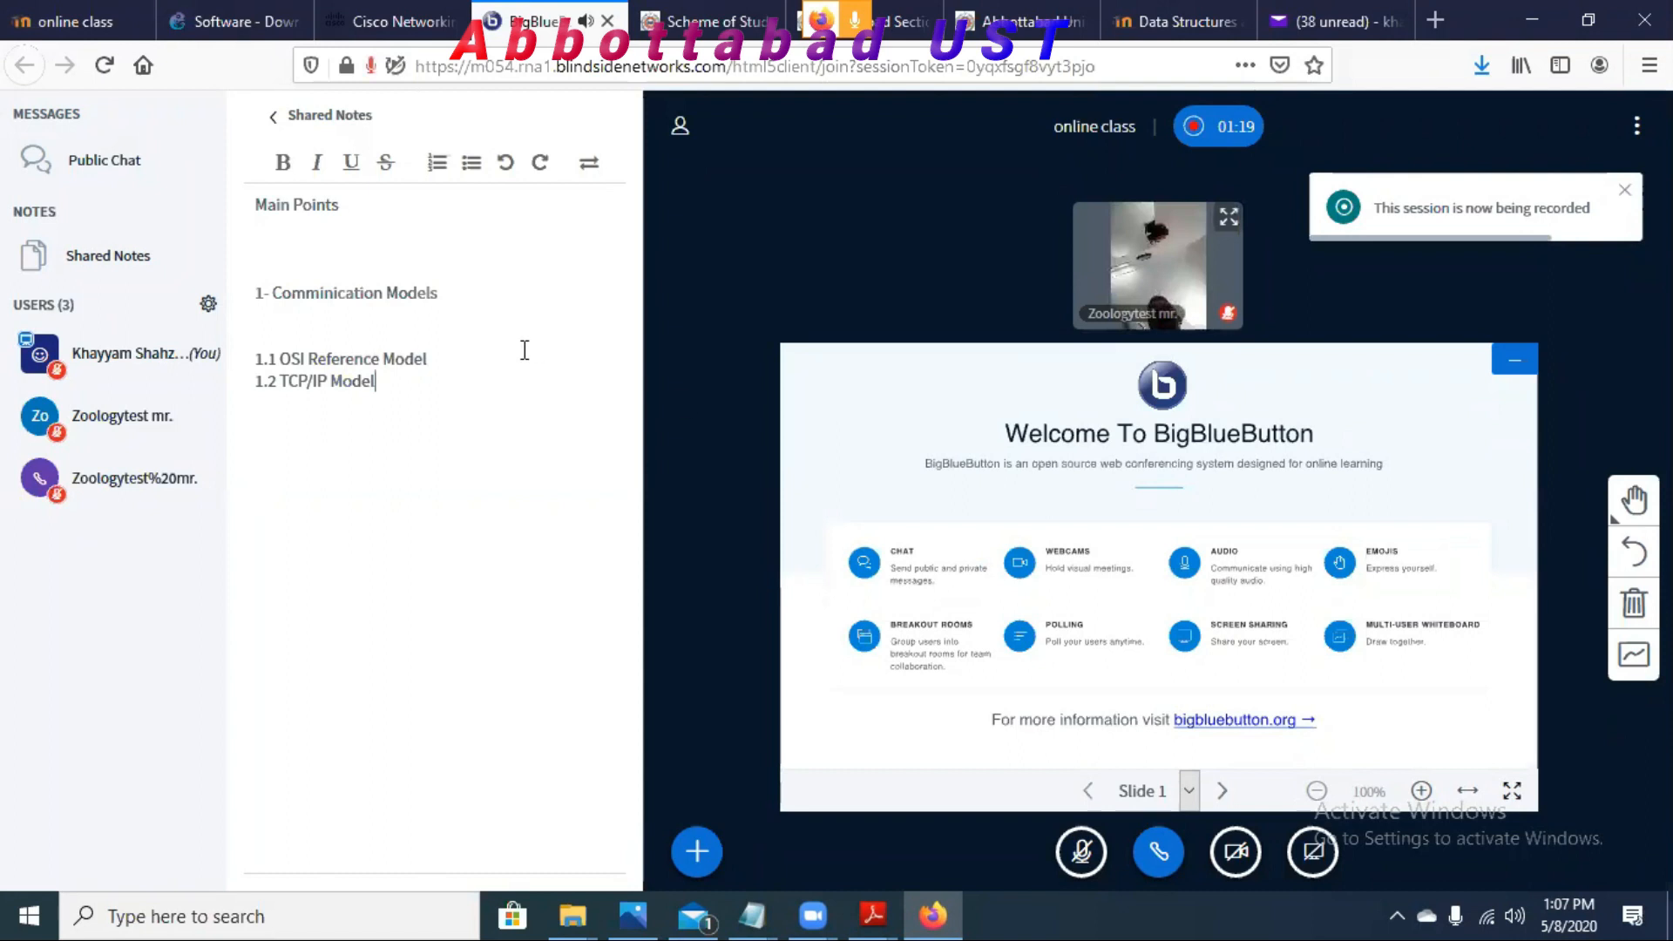
# Step: Review the user management options and the list of users in the session
pyautogui.click(209, 310)
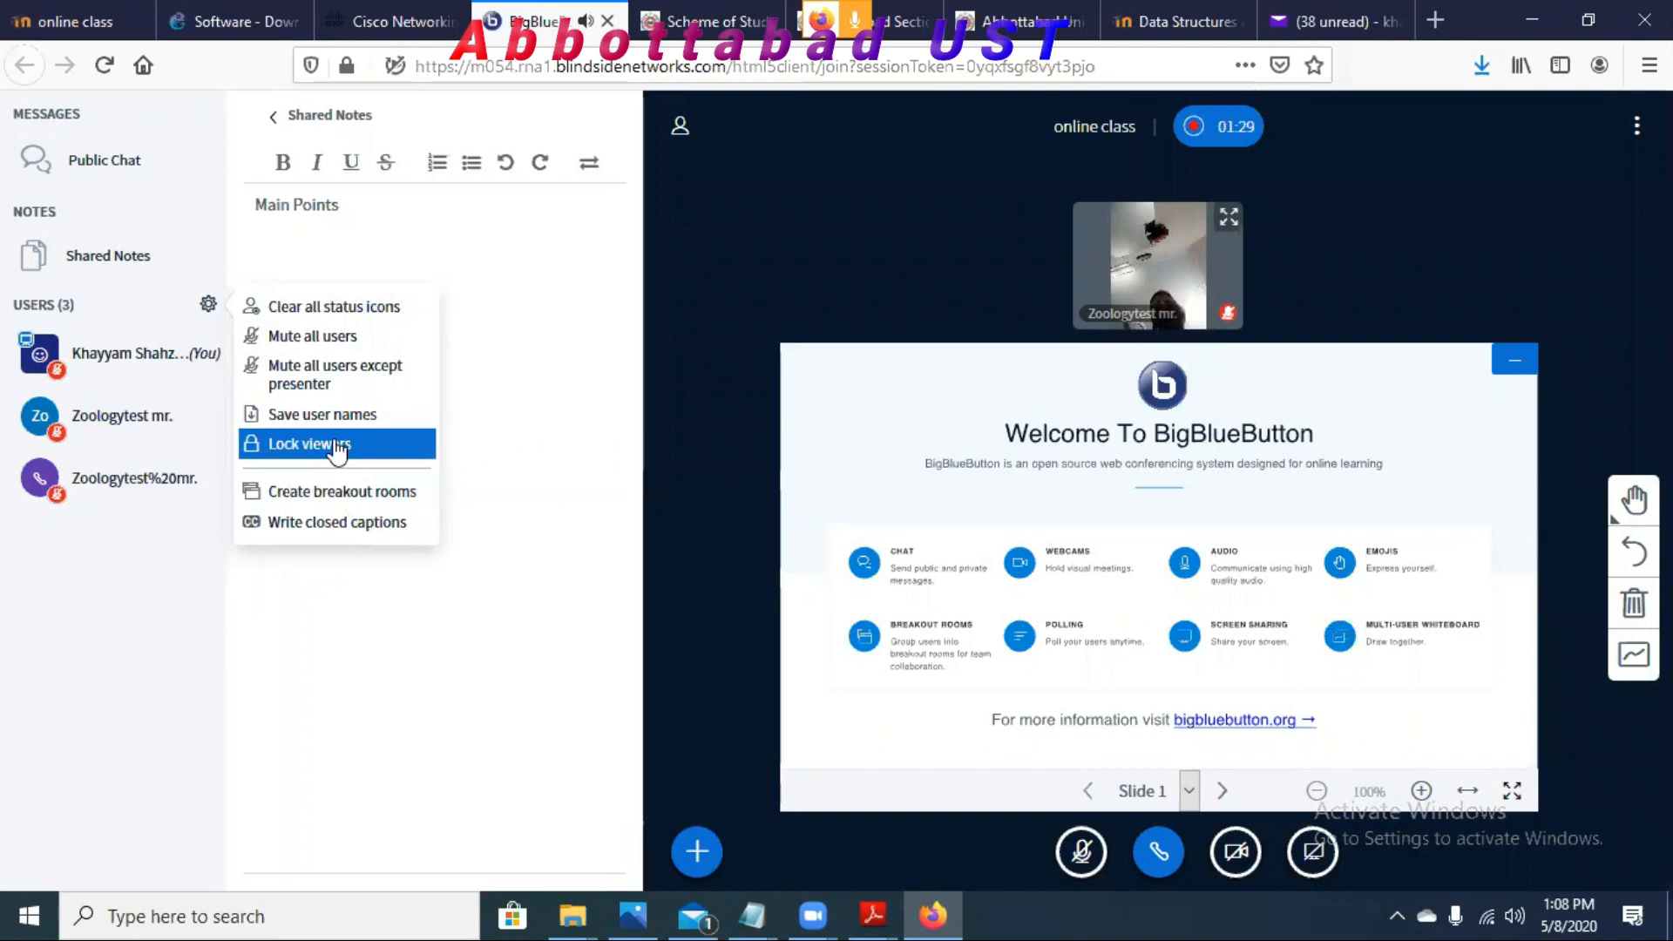
pyautogui.doubleClick(829, 452)
pyautogui.moveTo(50, 405); pyautogui.dragTo(208, 305)
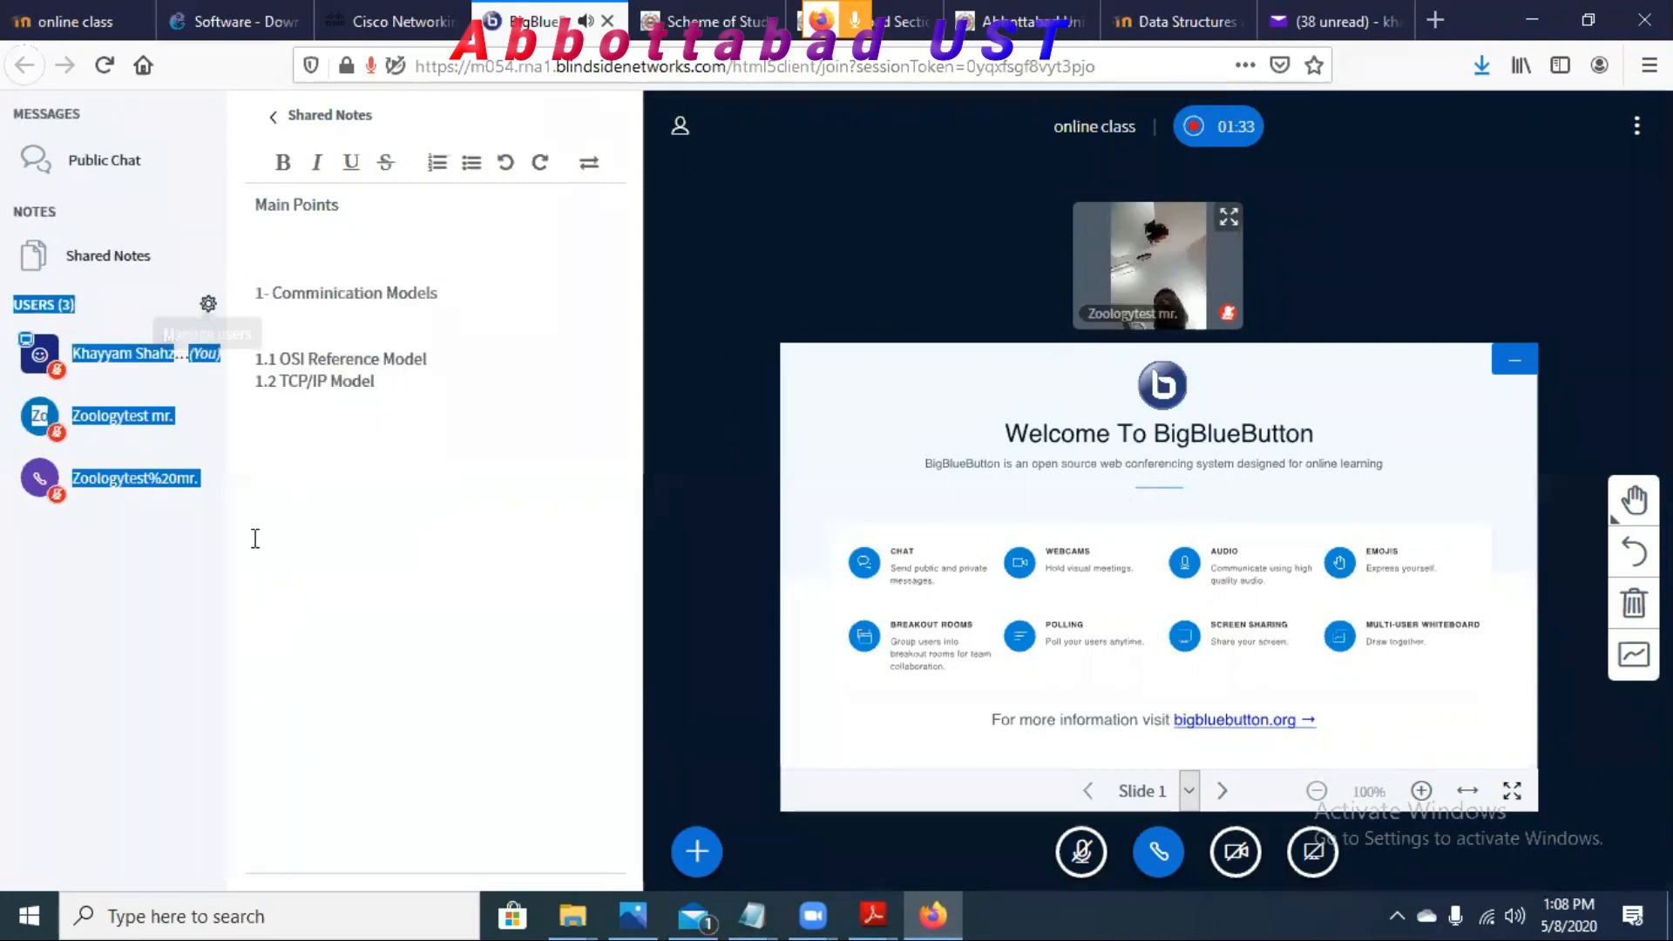
# Step: Open the breakout room setup from the user management options and review the available numbers of rooms, keeping 2
pyautogui.moveTo(256, 539); pyautogui.dragTo(157, 590)
pyautogui.click(157, 589)
pyautogui.click(209, 306)
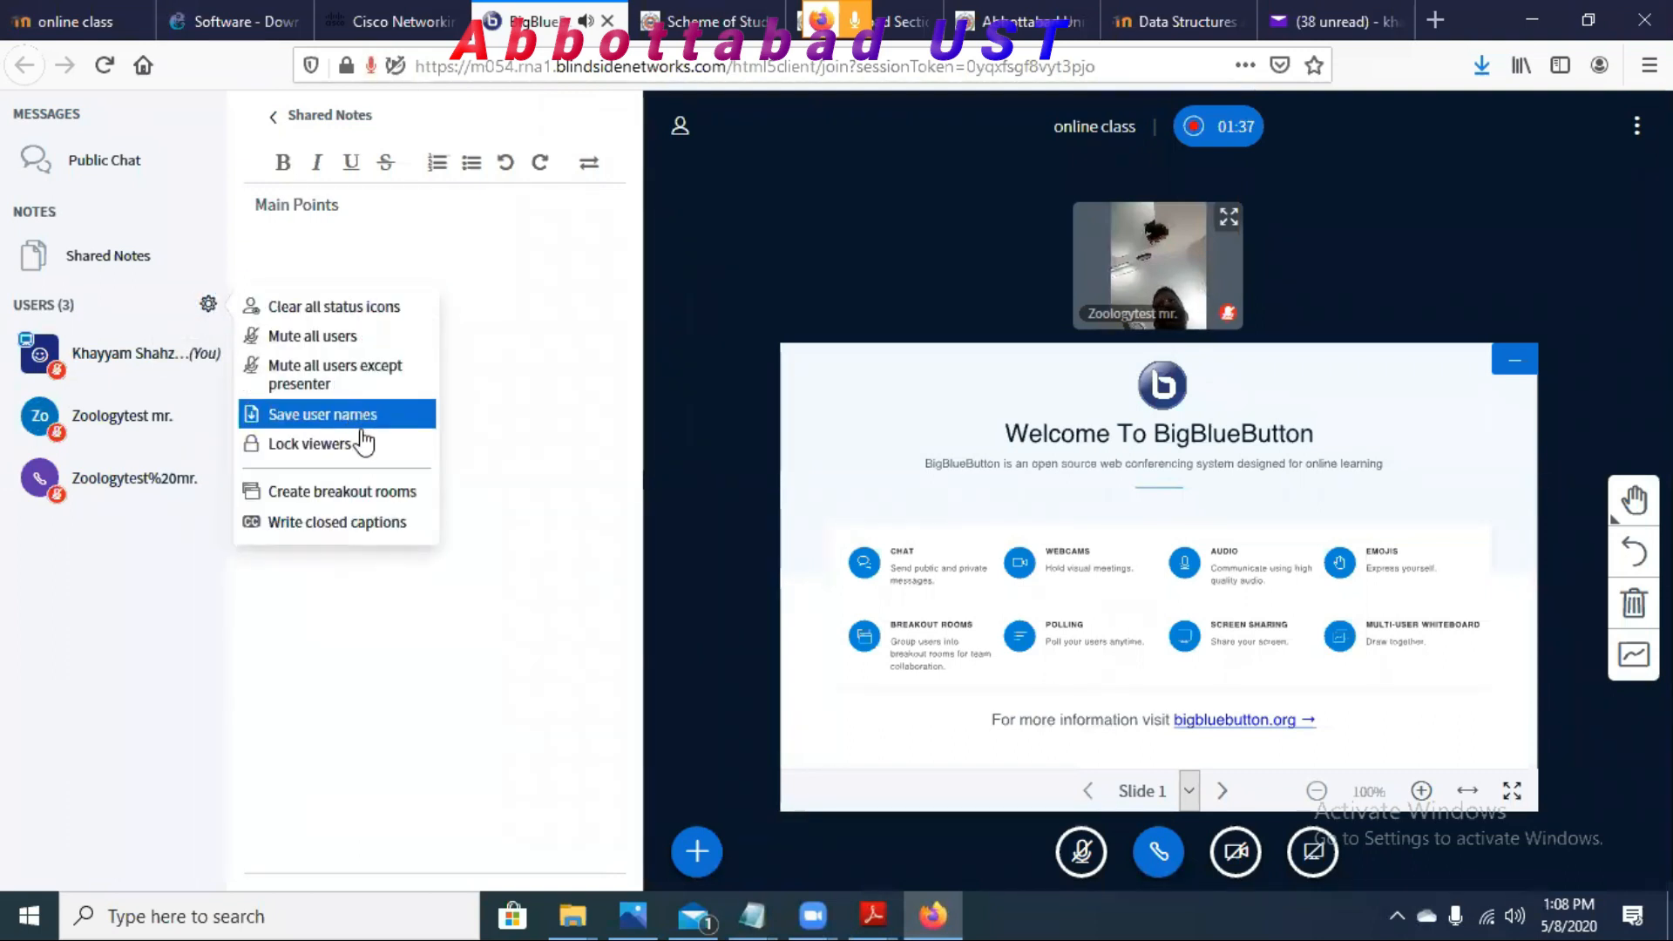
pyautogui.click(382, 496)
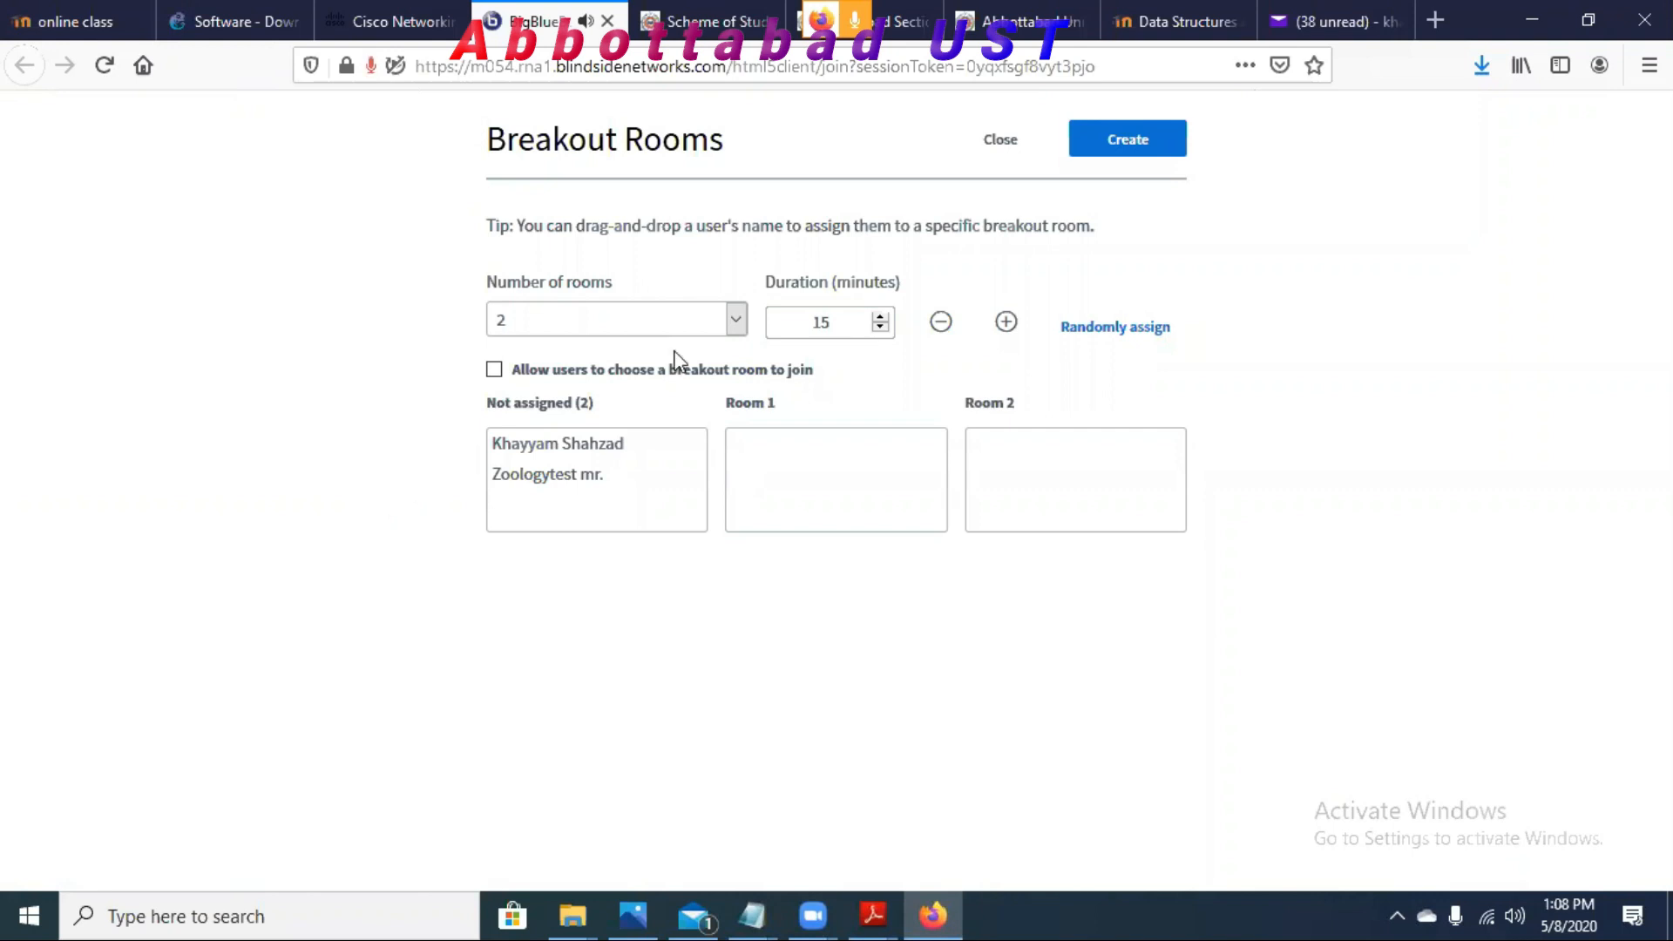
pyautogui.click(736, 323)
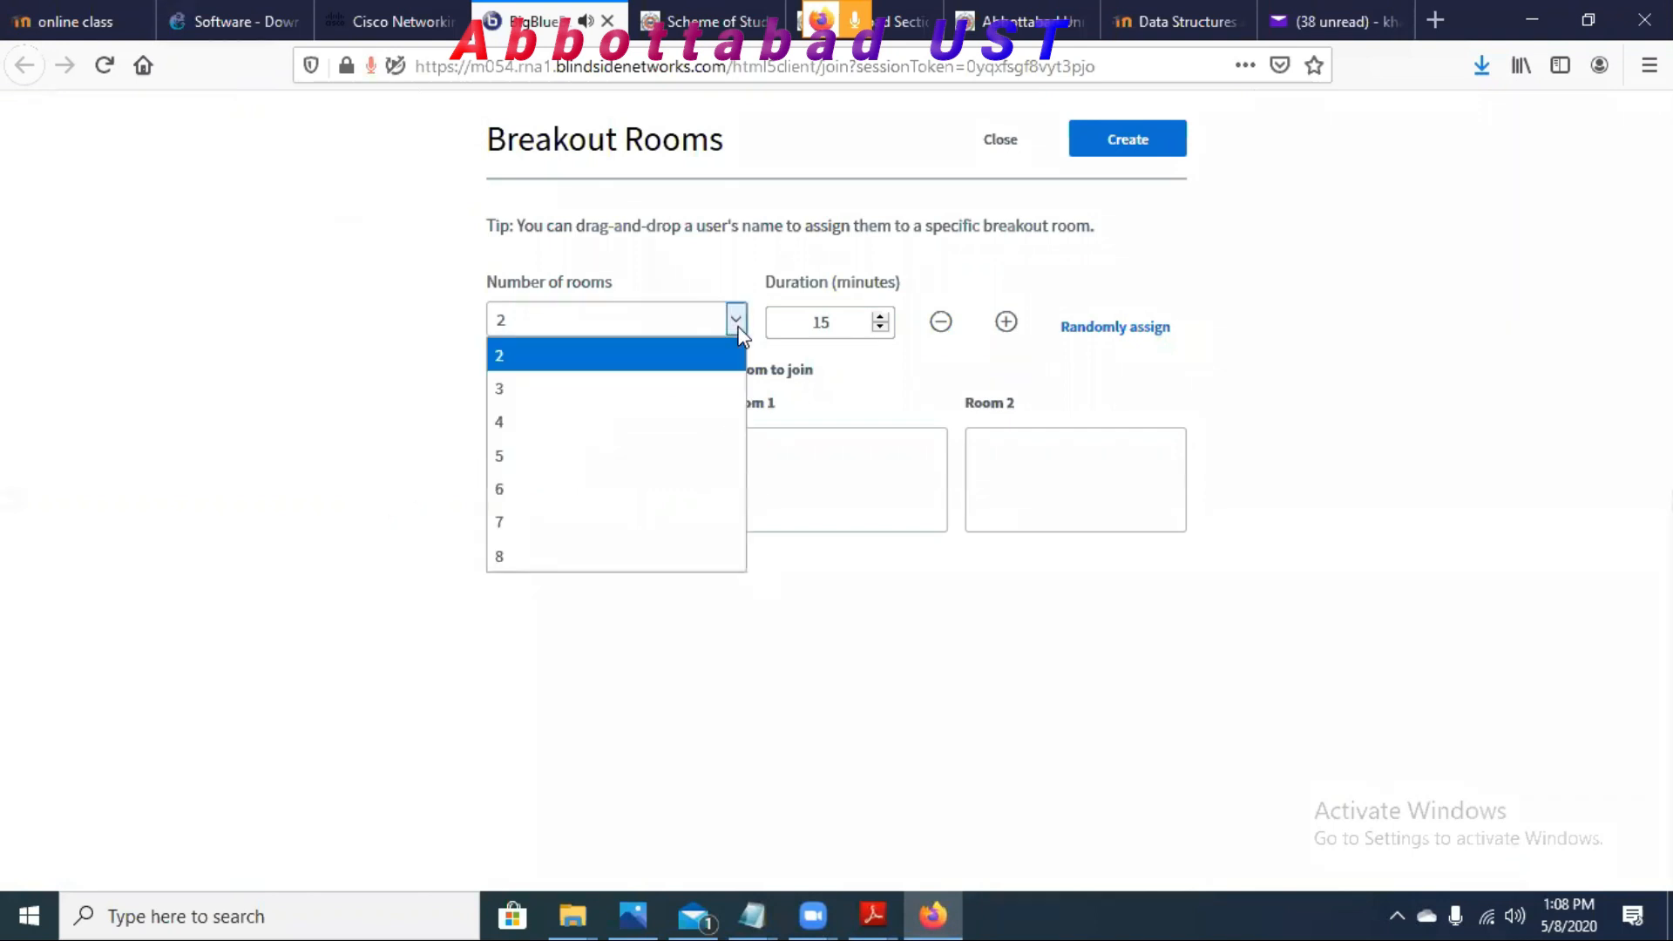
pyautogui.click(737, 331)
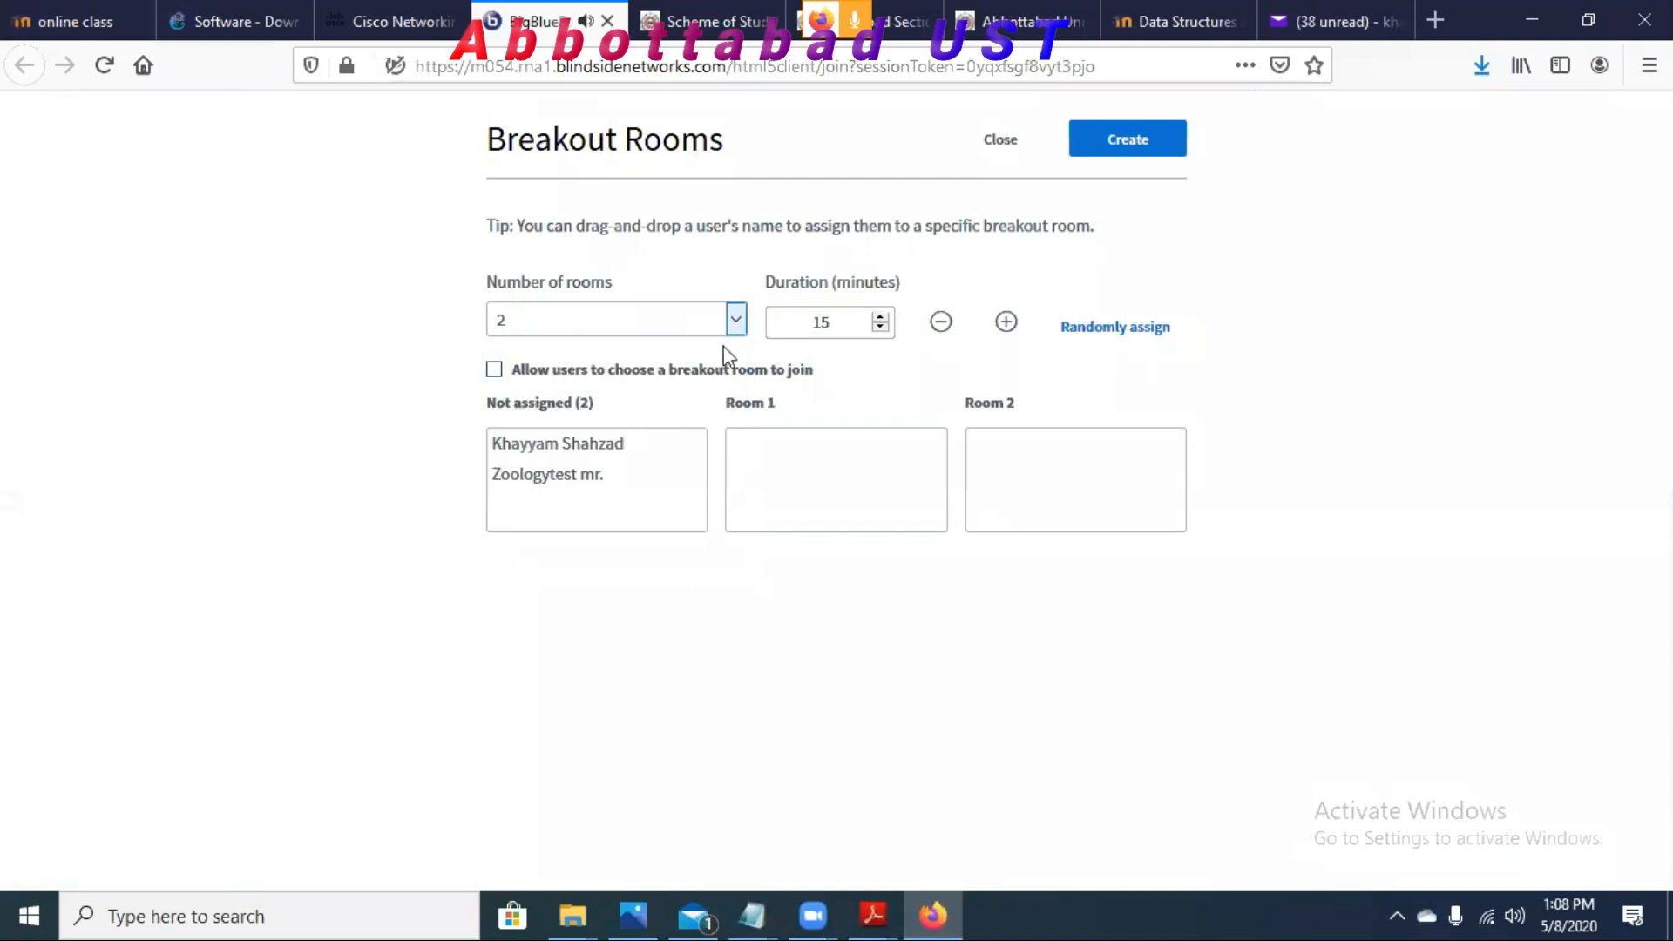
# Step: Create the breakout rooms with a duration of 5 minutes, assigning the test user to Room 1 and yourself to Room 2
pyautogui.moveTo(836, 324); pyautogui.dragTo(777, 321)
pyautogui.write('5')
pyautogui.moveTo(550, 477); pyautogui.dragTo(812, 462)
pyautogui.moveTo(557, 444); pyautogui.dragTo(1057, 452)
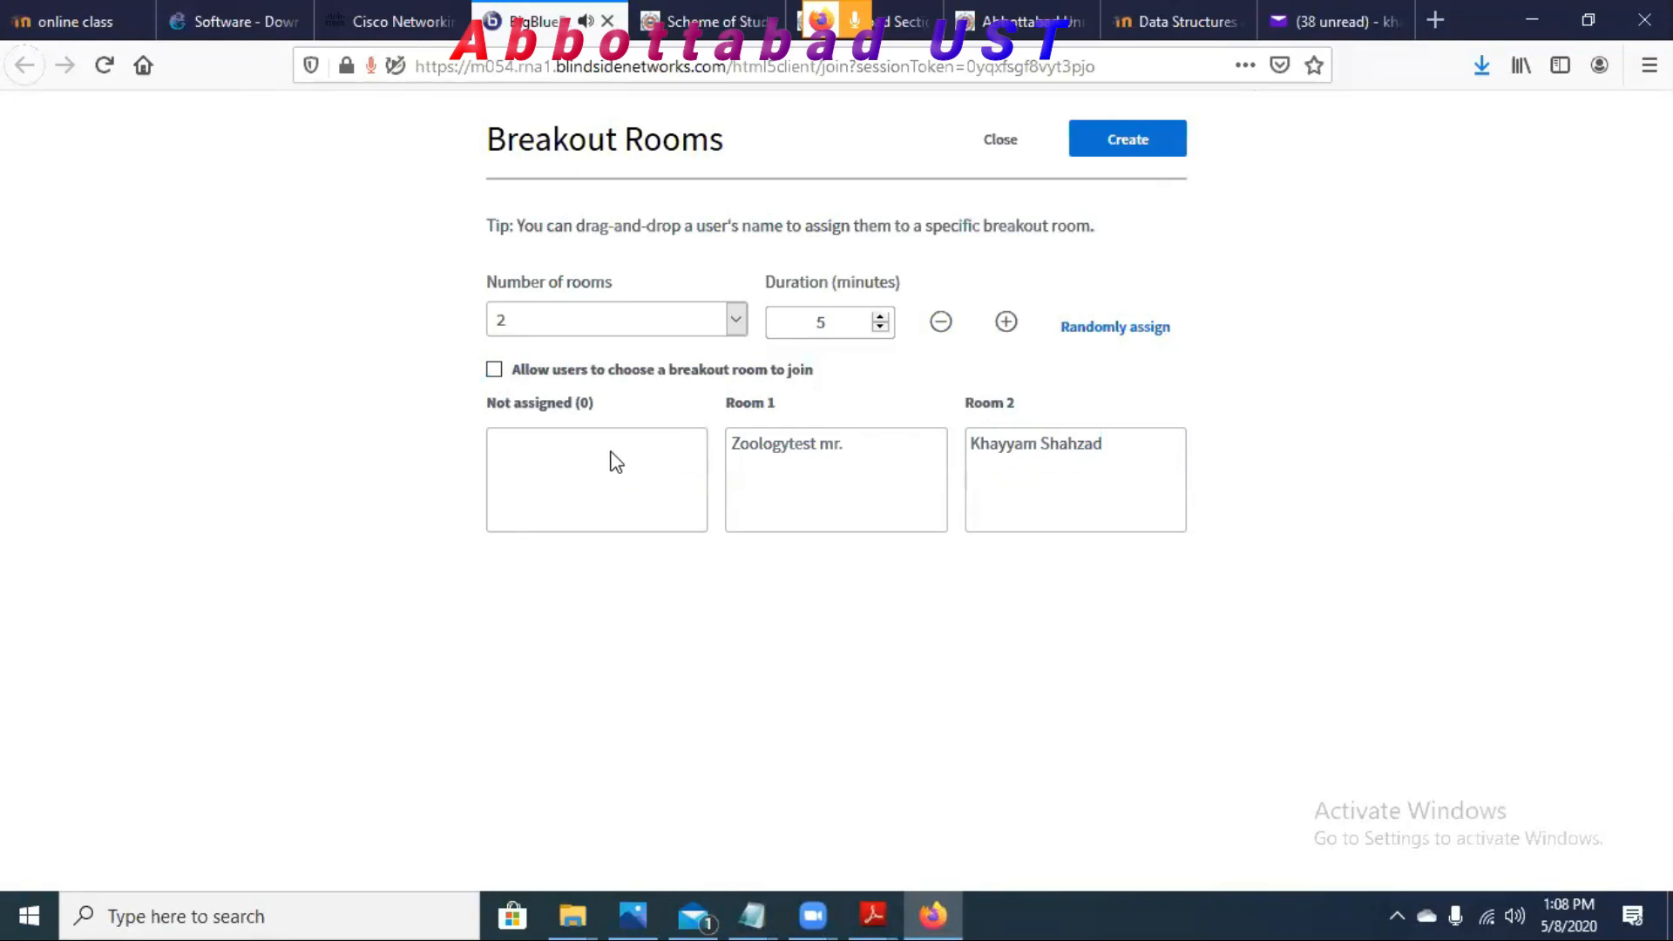
pyautogui.click(1146, 137)
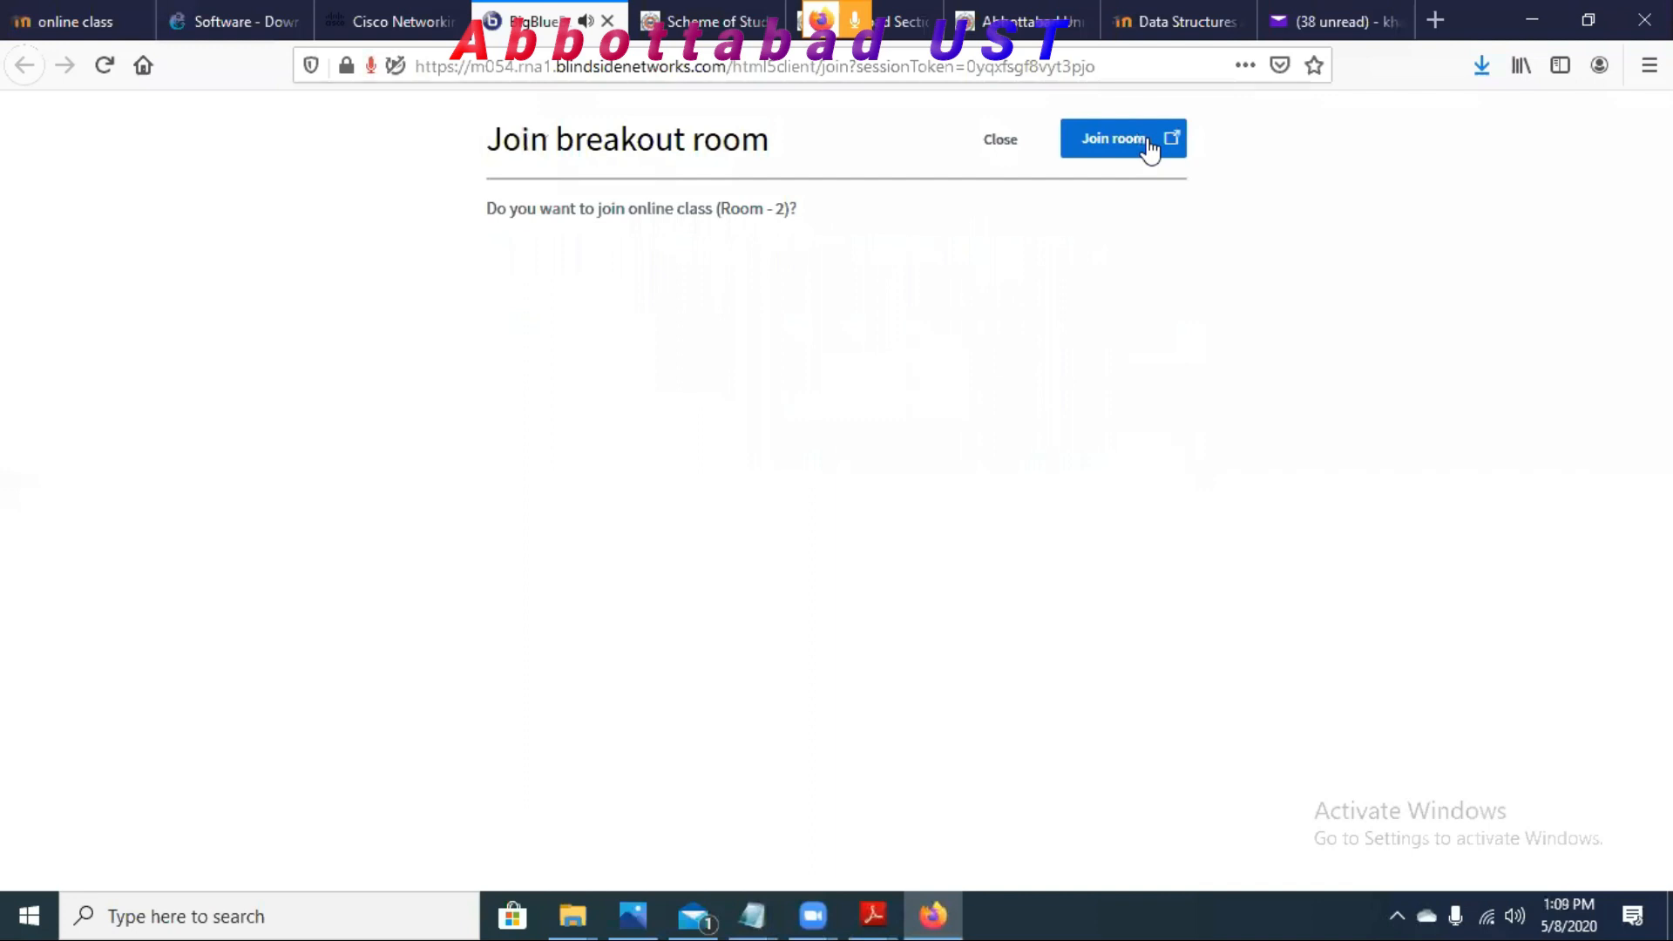
# Step: Join breakout Room 2 and try the microphone audio, answering No to the echo test and dismissing the audio settings
pyautogui.click(1117, 153)
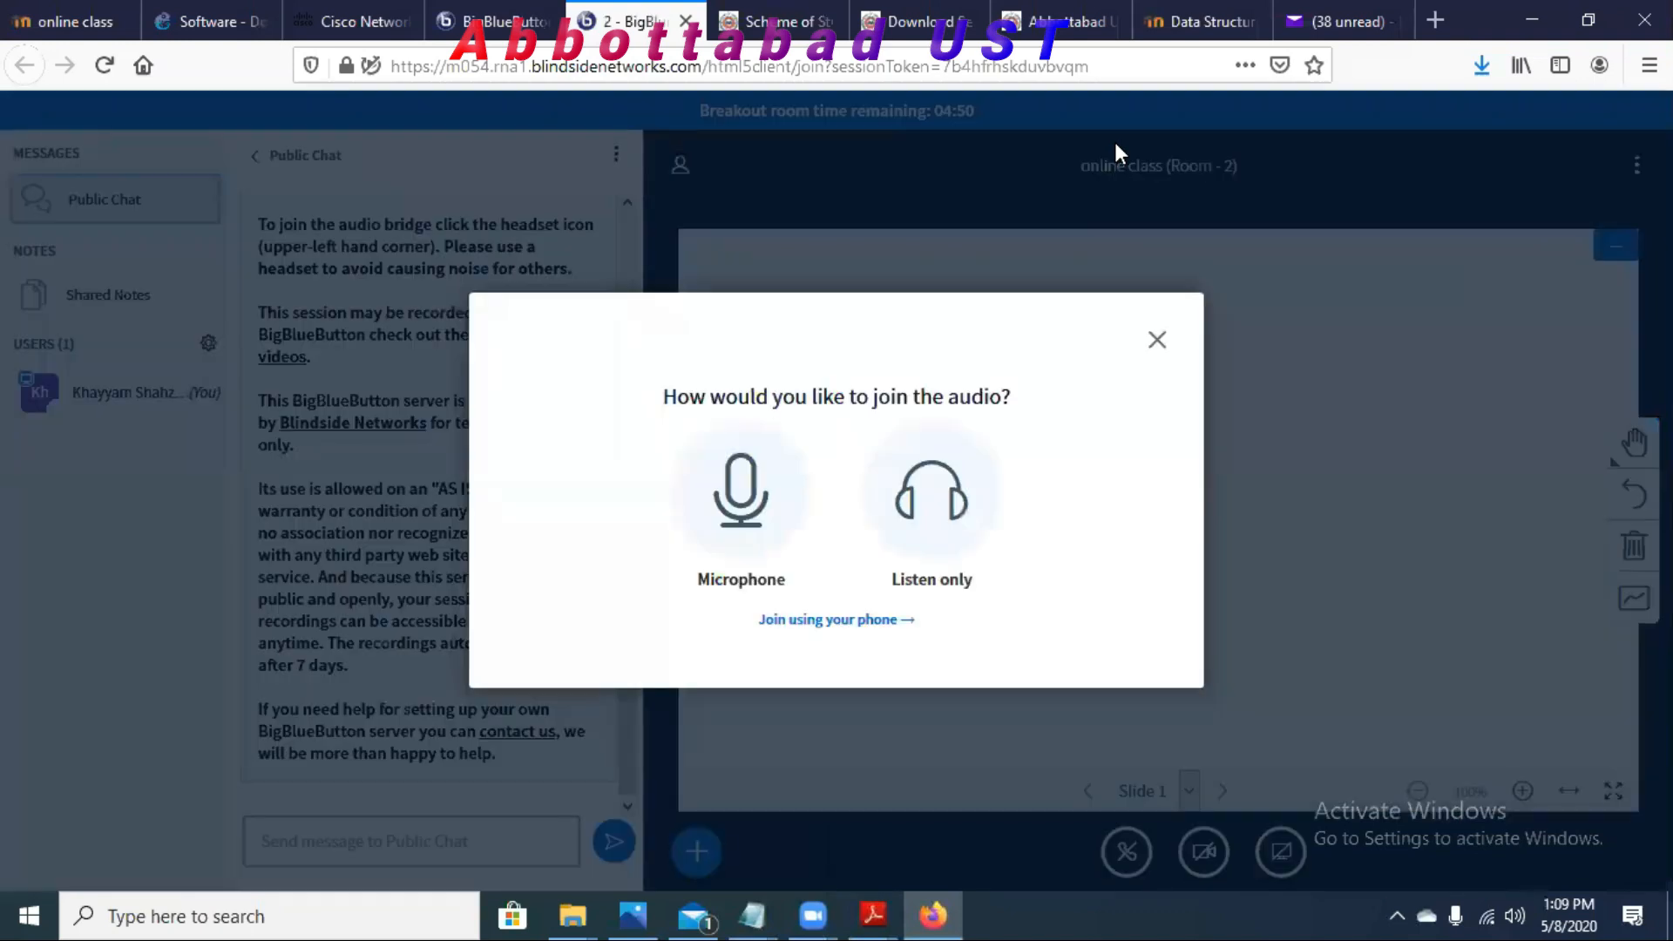
pyautogui.click(767, 505)
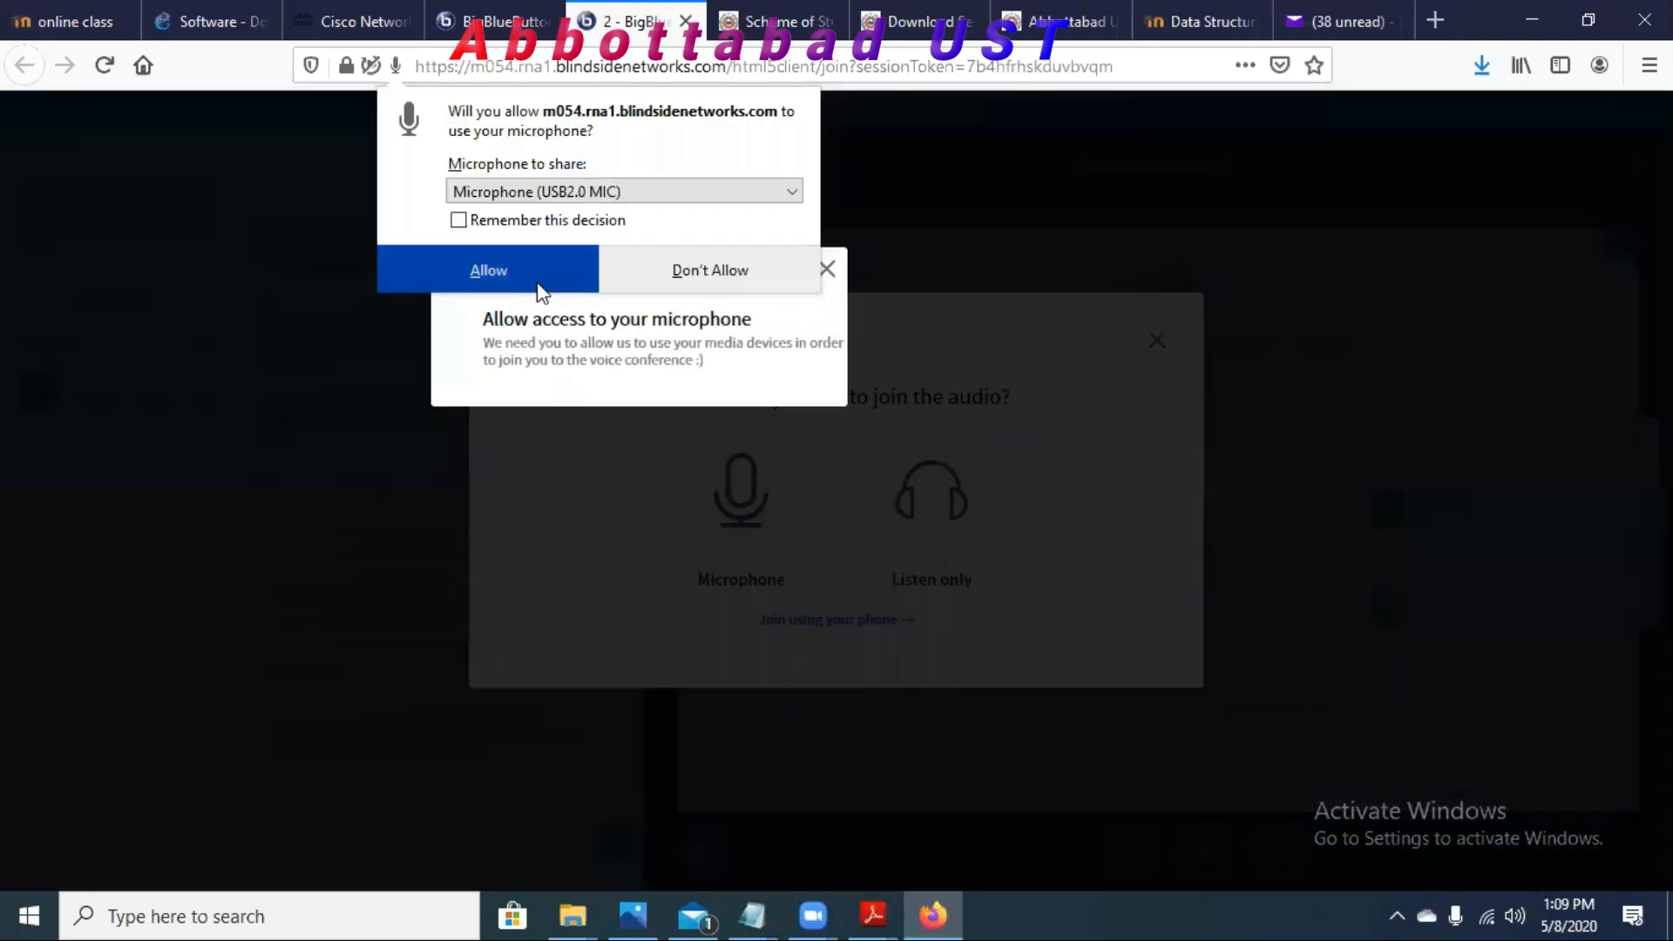
pyautogui.click(537, 284)
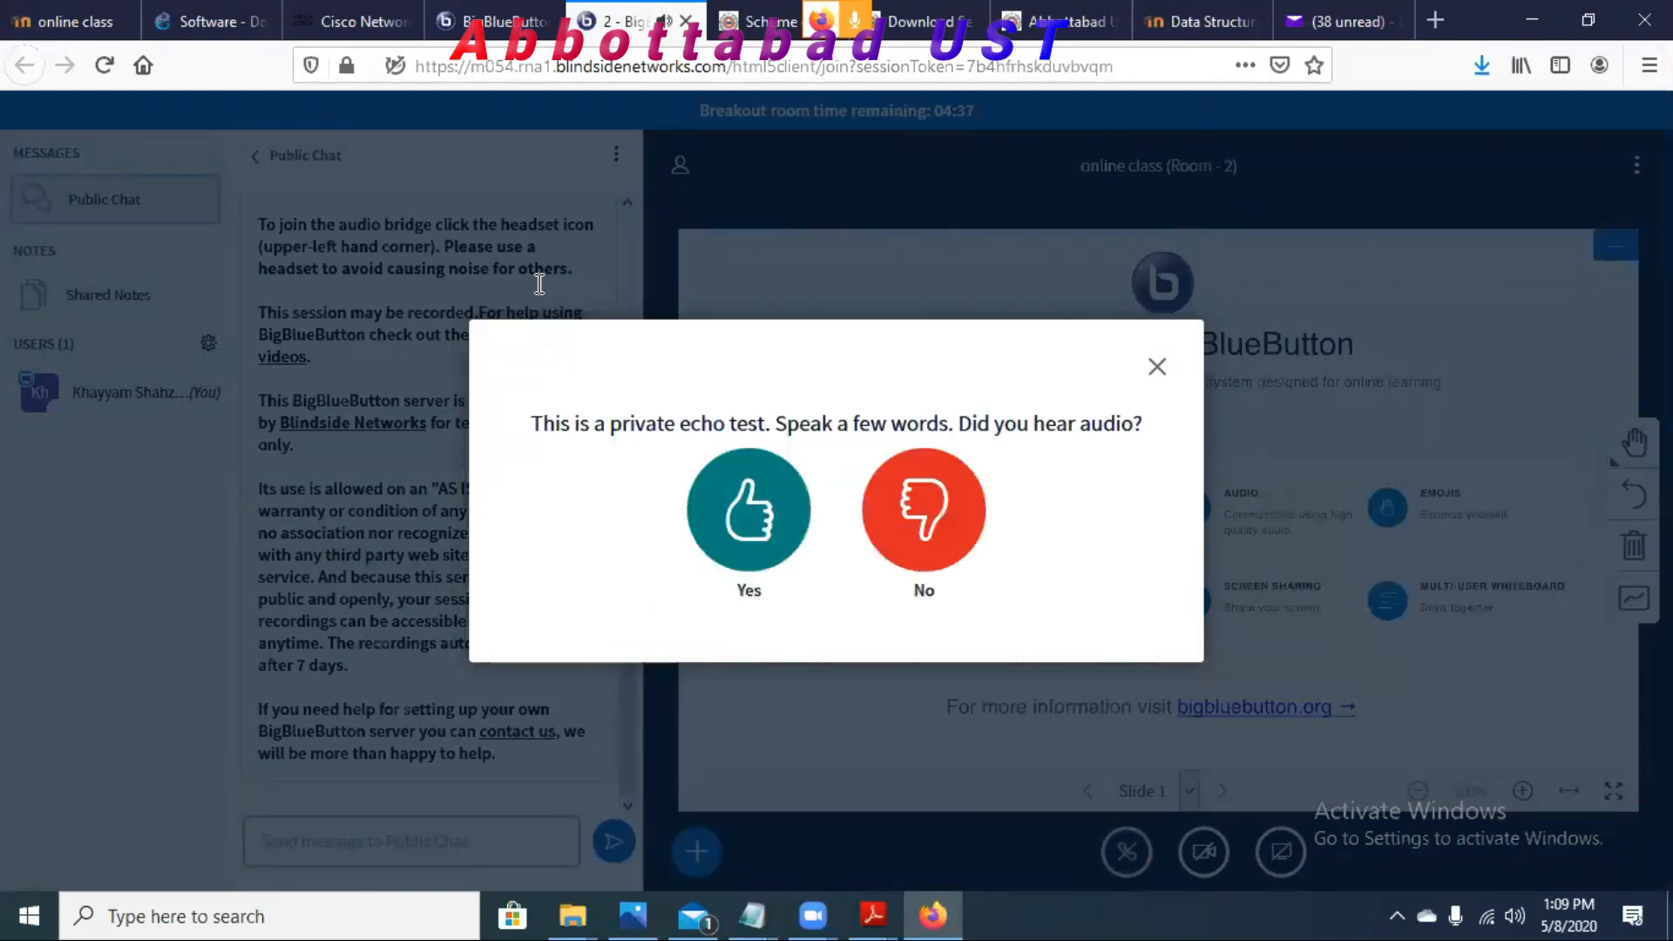
pyautogui.doubleClick(920, 507)
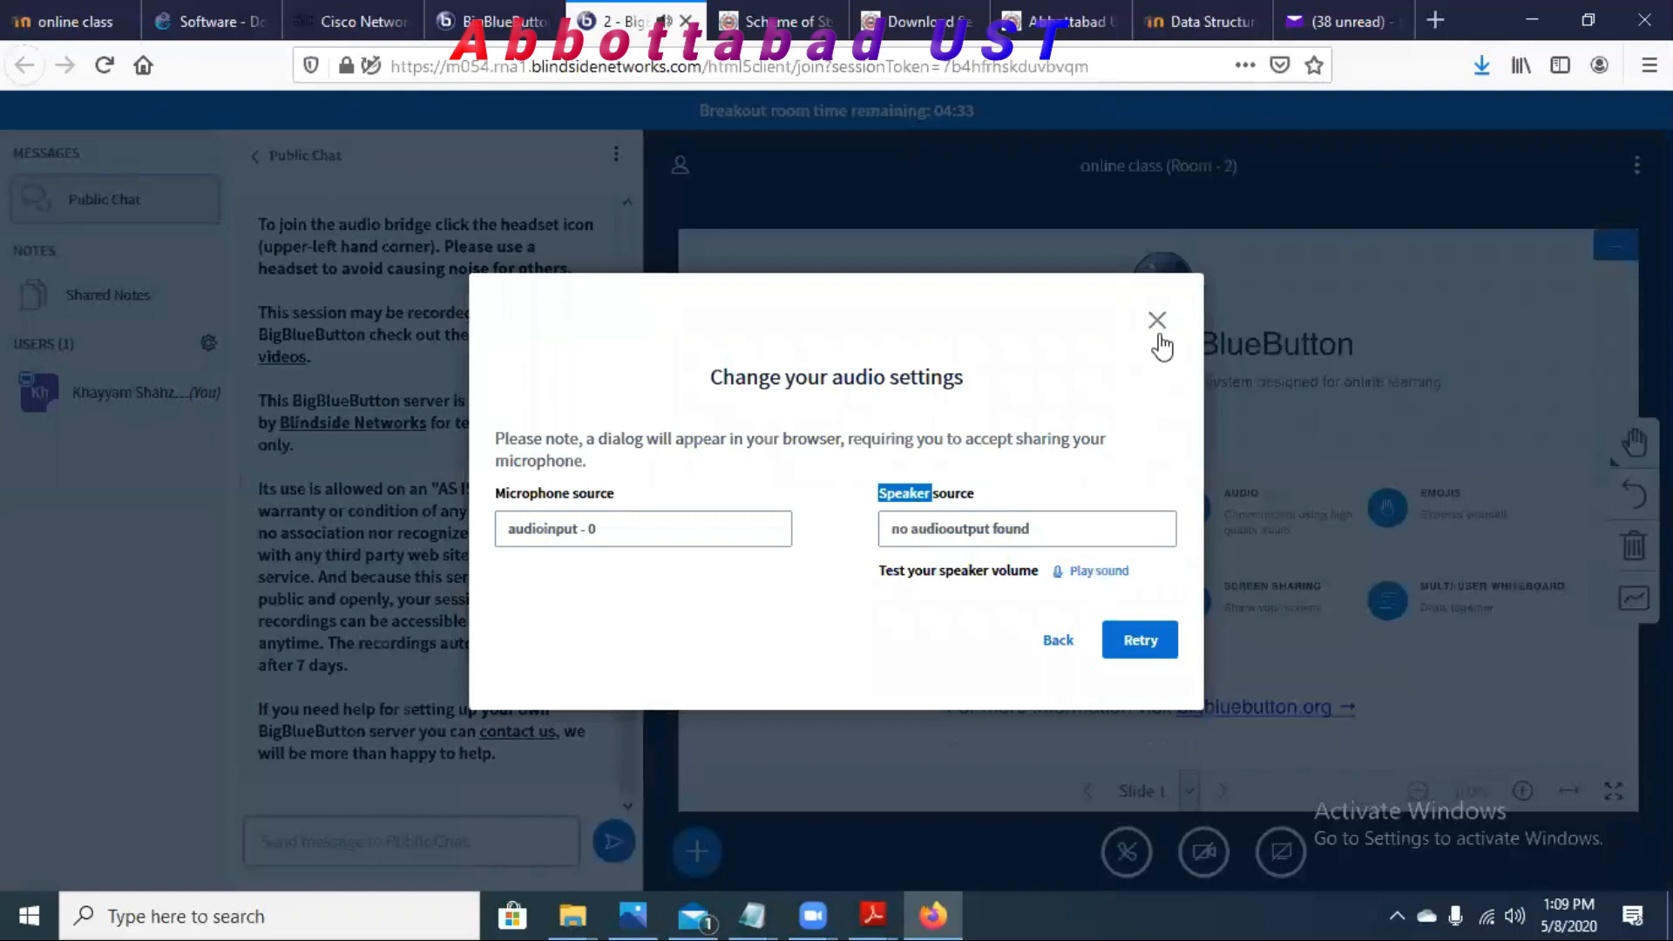
pyautogui.click(1157, 319)
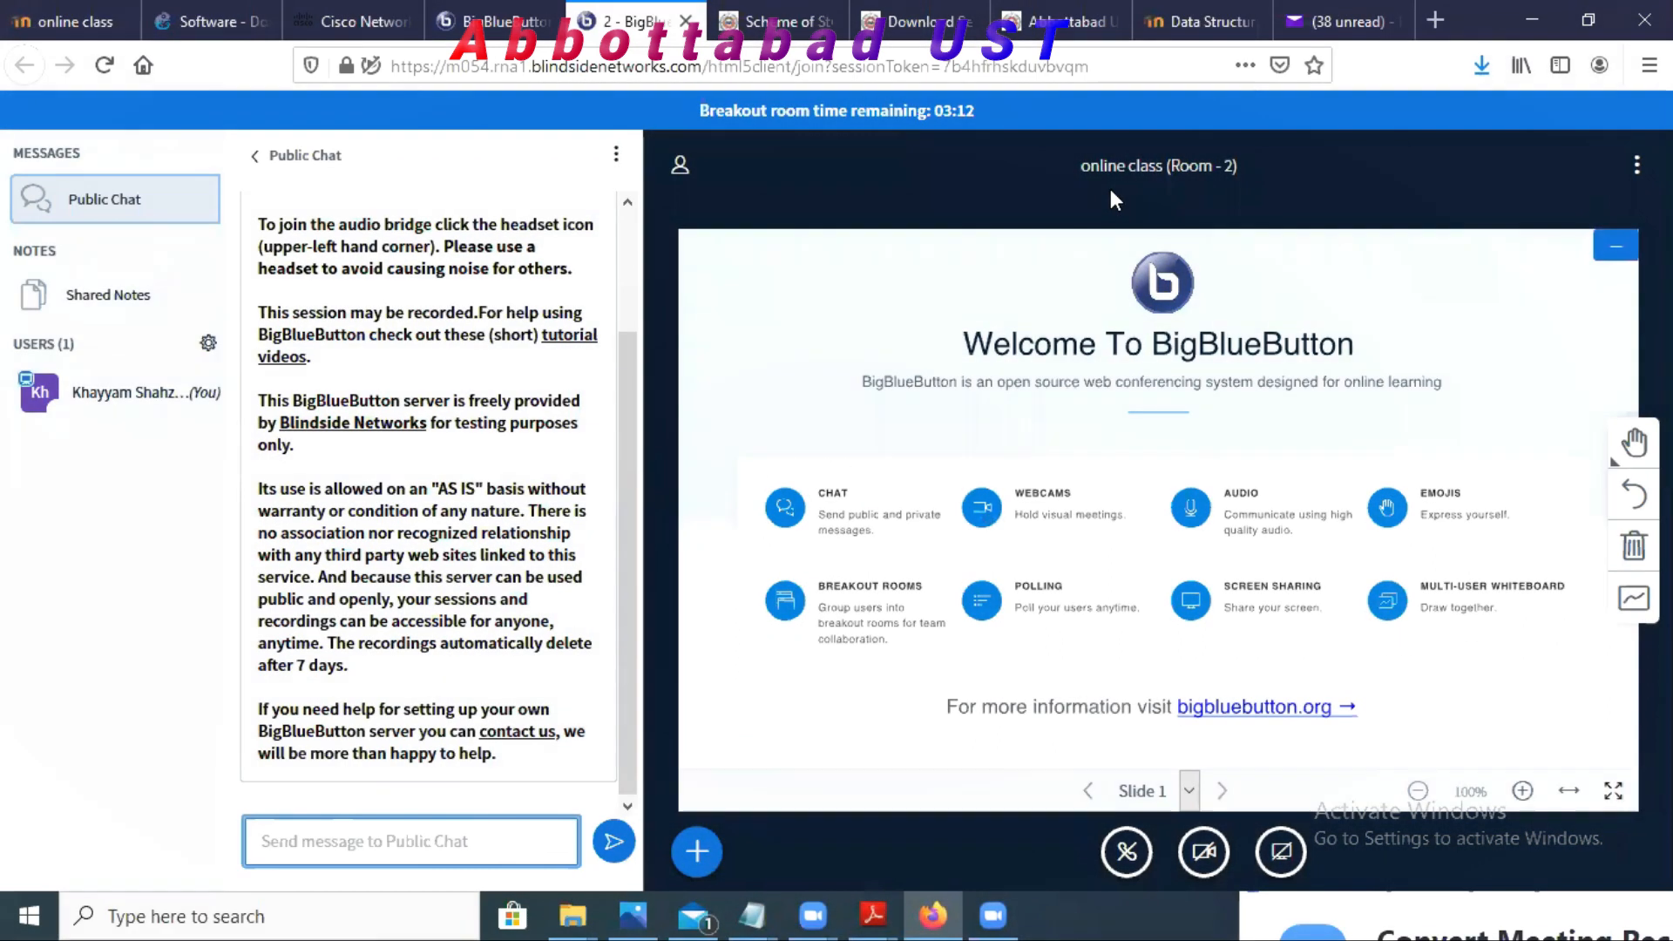
# Step: Point out the breakout room's title above the presentation
pyautogui.moveTo(1081, 168); pyautogui.dragTo(1242, 169)
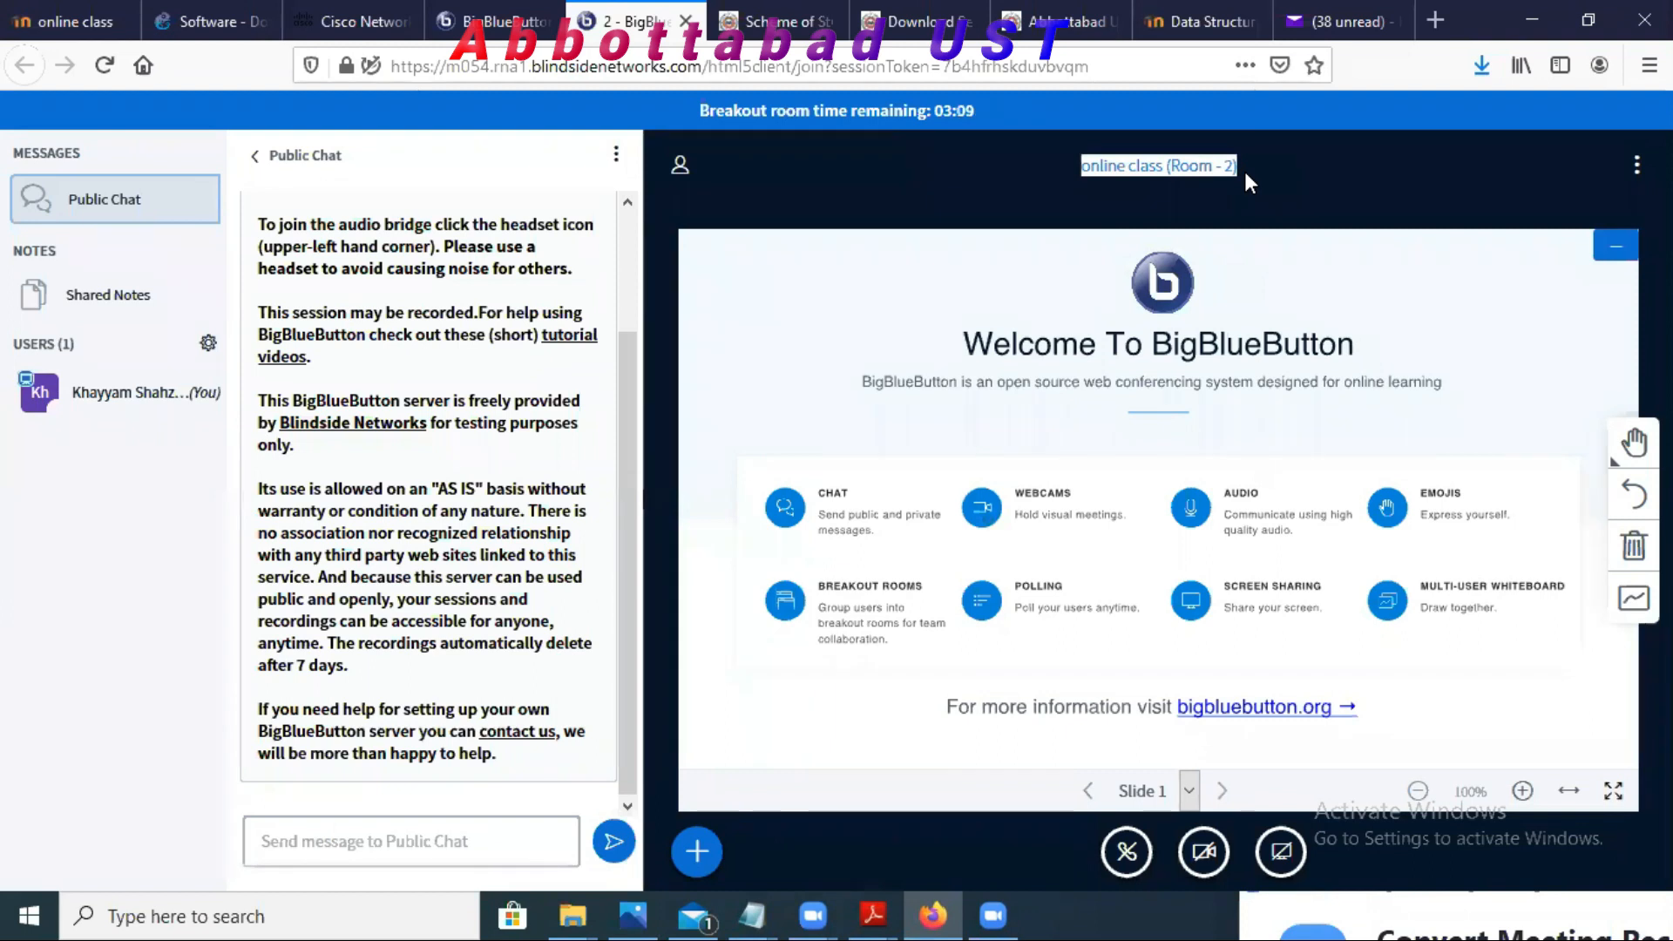
pyautogui.click(1243, 169)
pyautogui.moveTo(1246, 172); pyautogui.dragTo(1095, 168)
pyautogui.click(1251, 237)
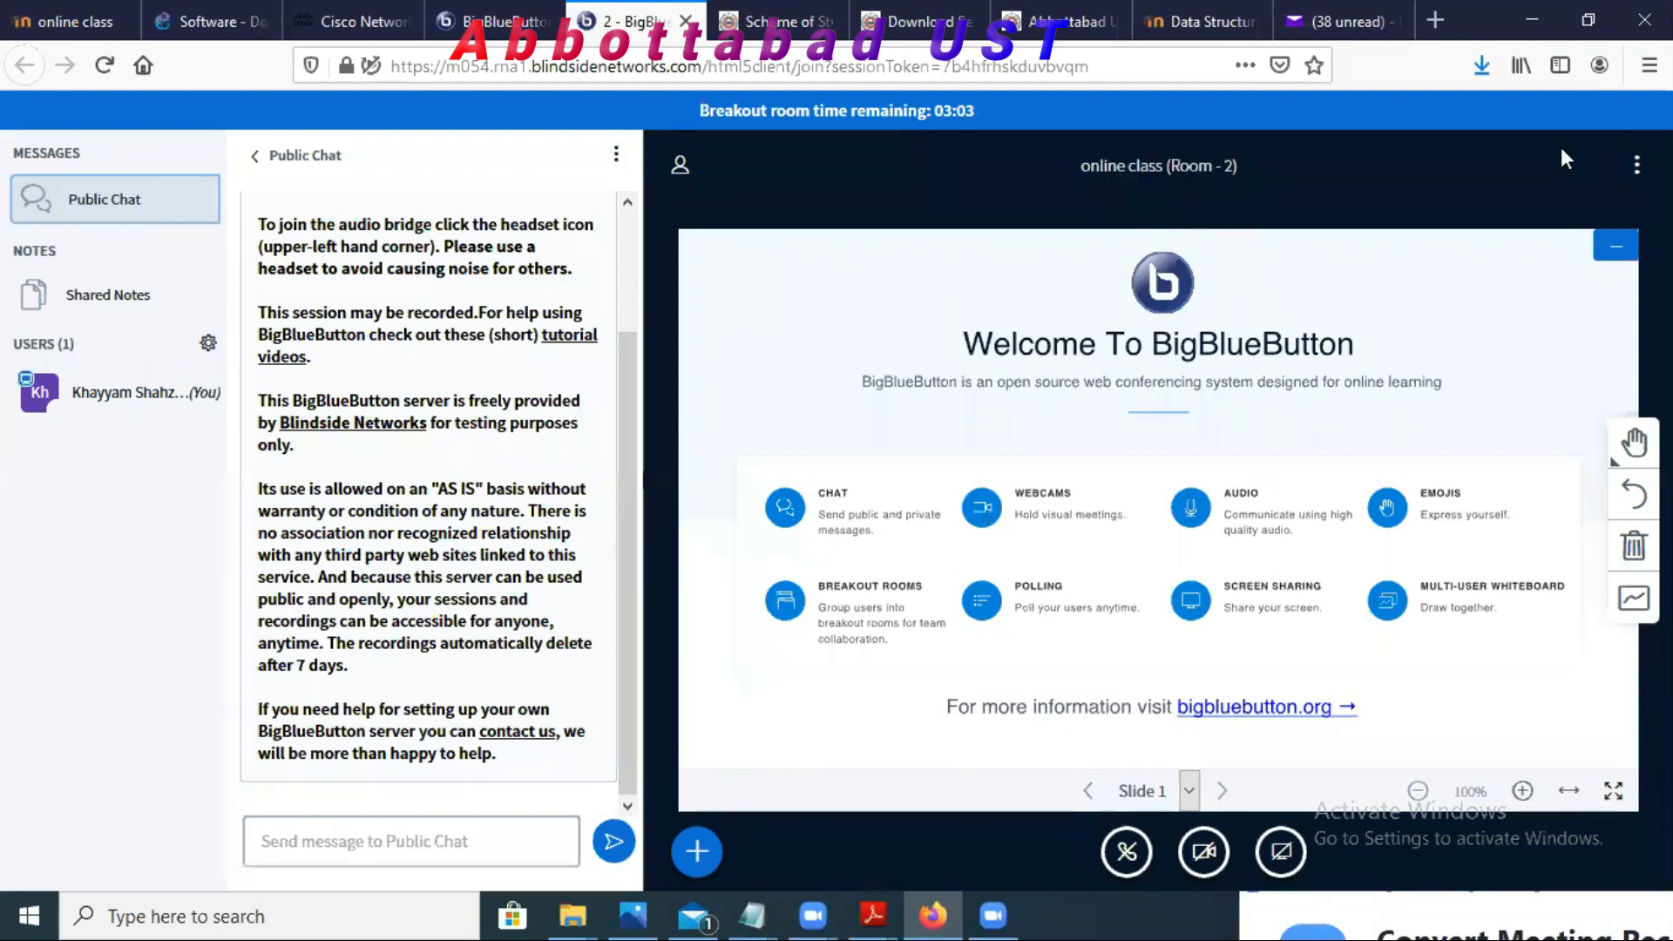
# Step: Log out of the breakout room and submit a one-star feedback rating
pyautogui.click(1637, 165)
pyautogui.click(1547, 388)
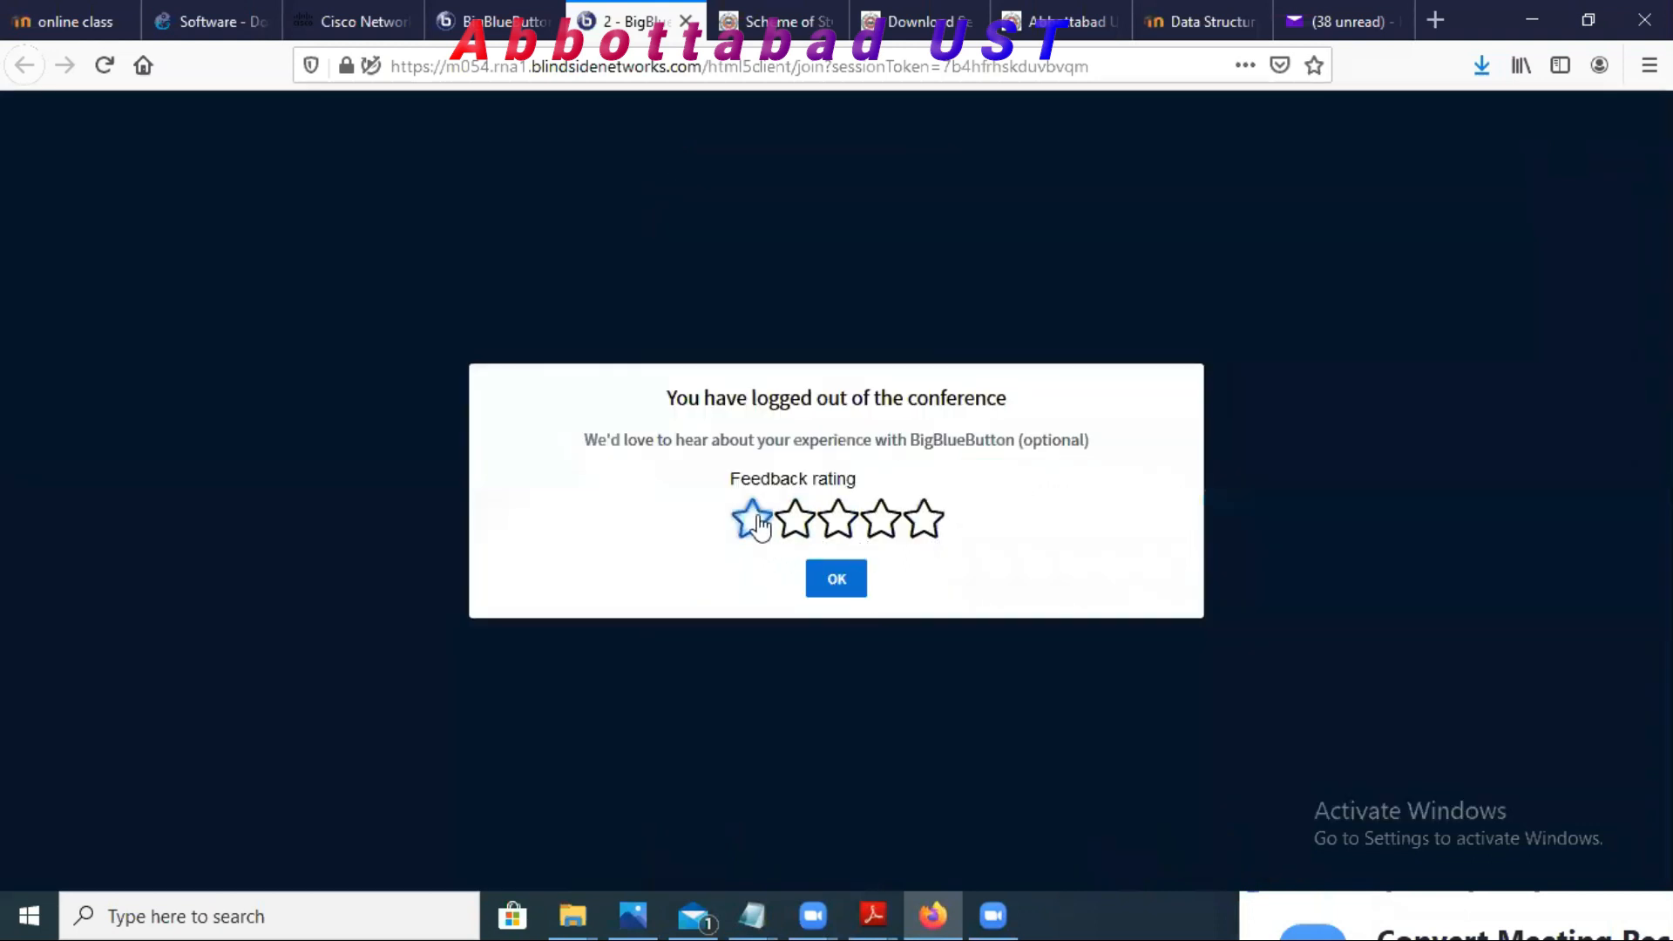
pyautogui.click(755, 521)
pyautogui.click(862, 669)
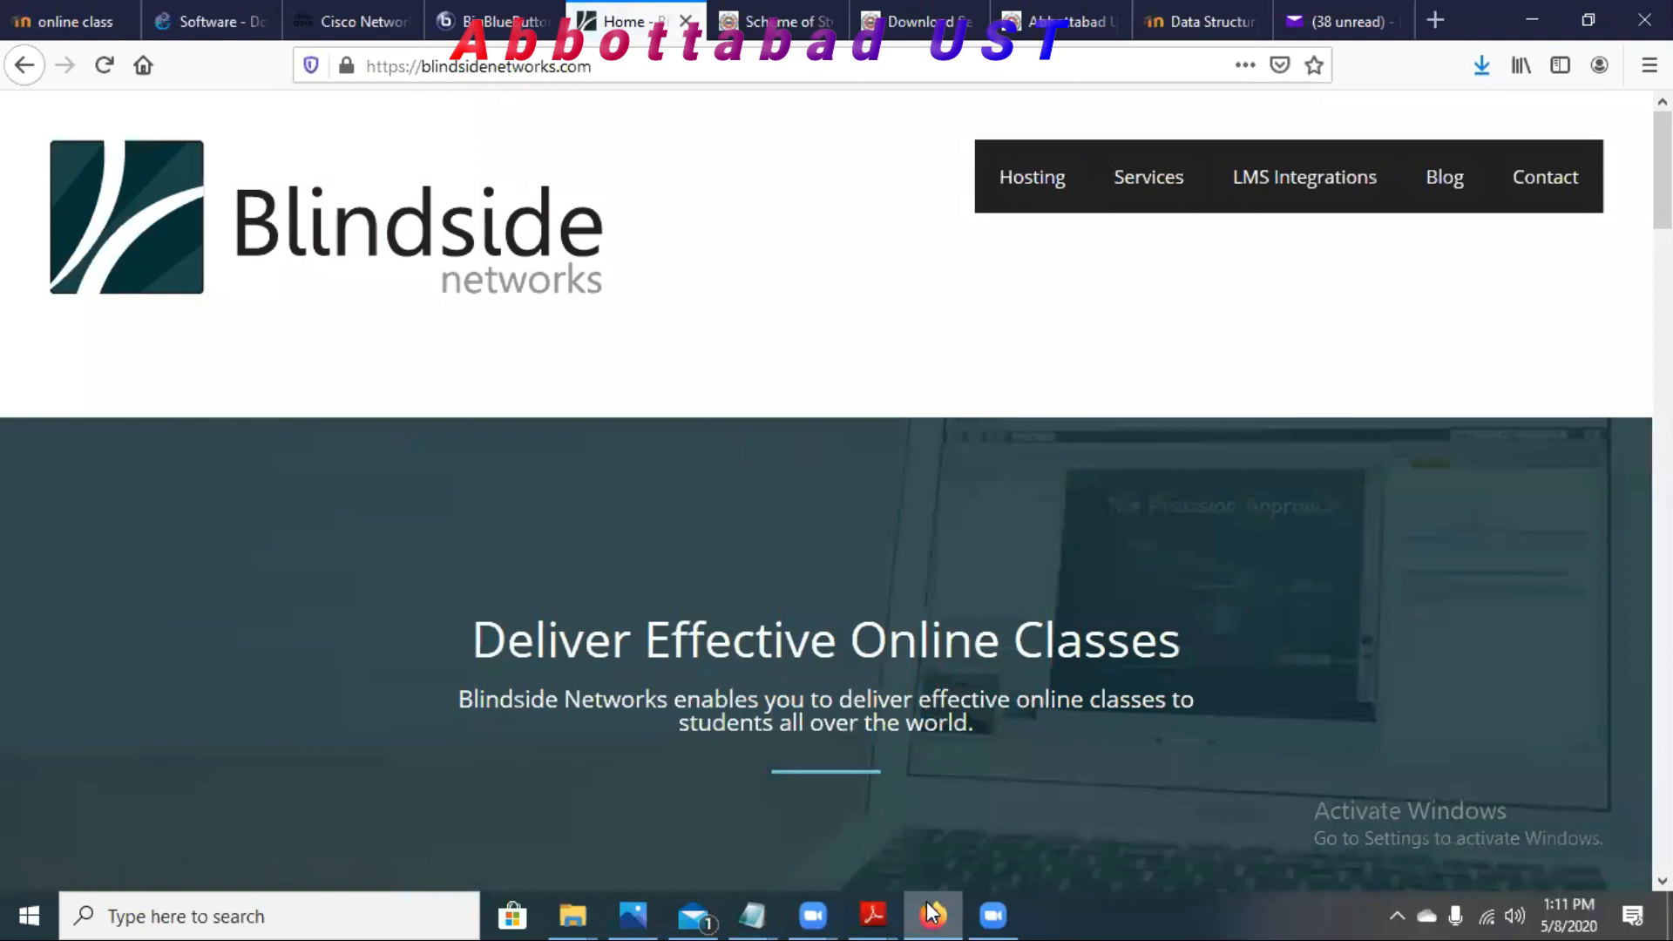
# Step: Return to the main class session and review the options available for the phone-audio user
pyautogui.click(488, 21)
pyautogui.click(621, 20)
pyautogui.click(508, 16)
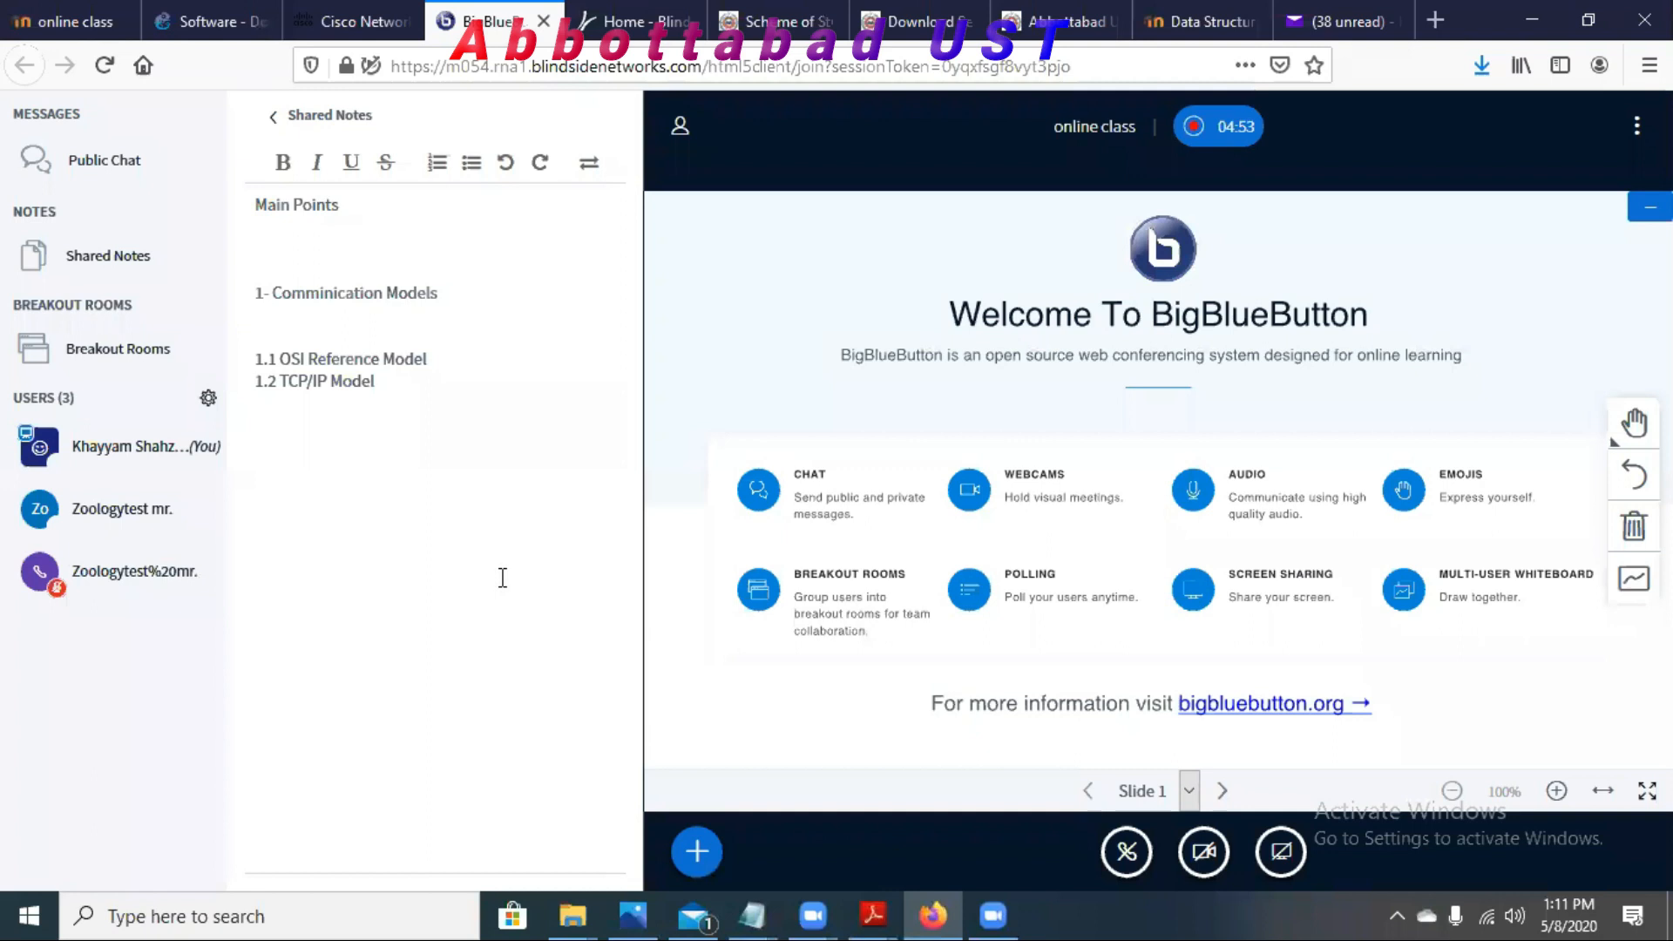
pyautogui.click(61, 598)
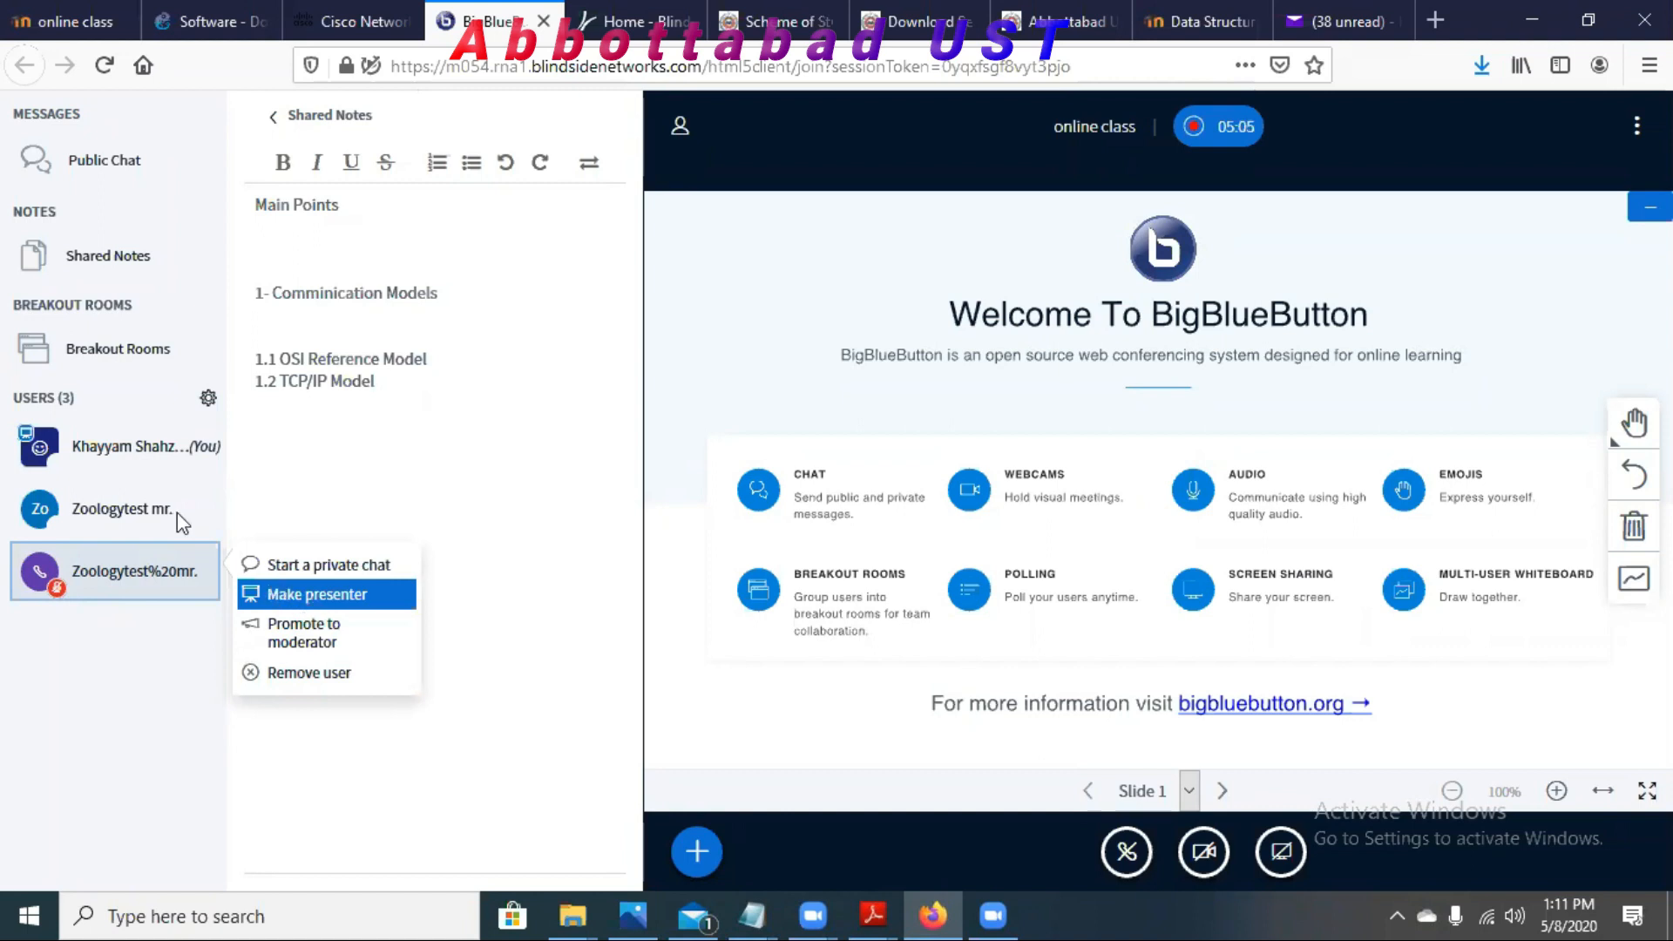
pyautogui.click(138, 655)
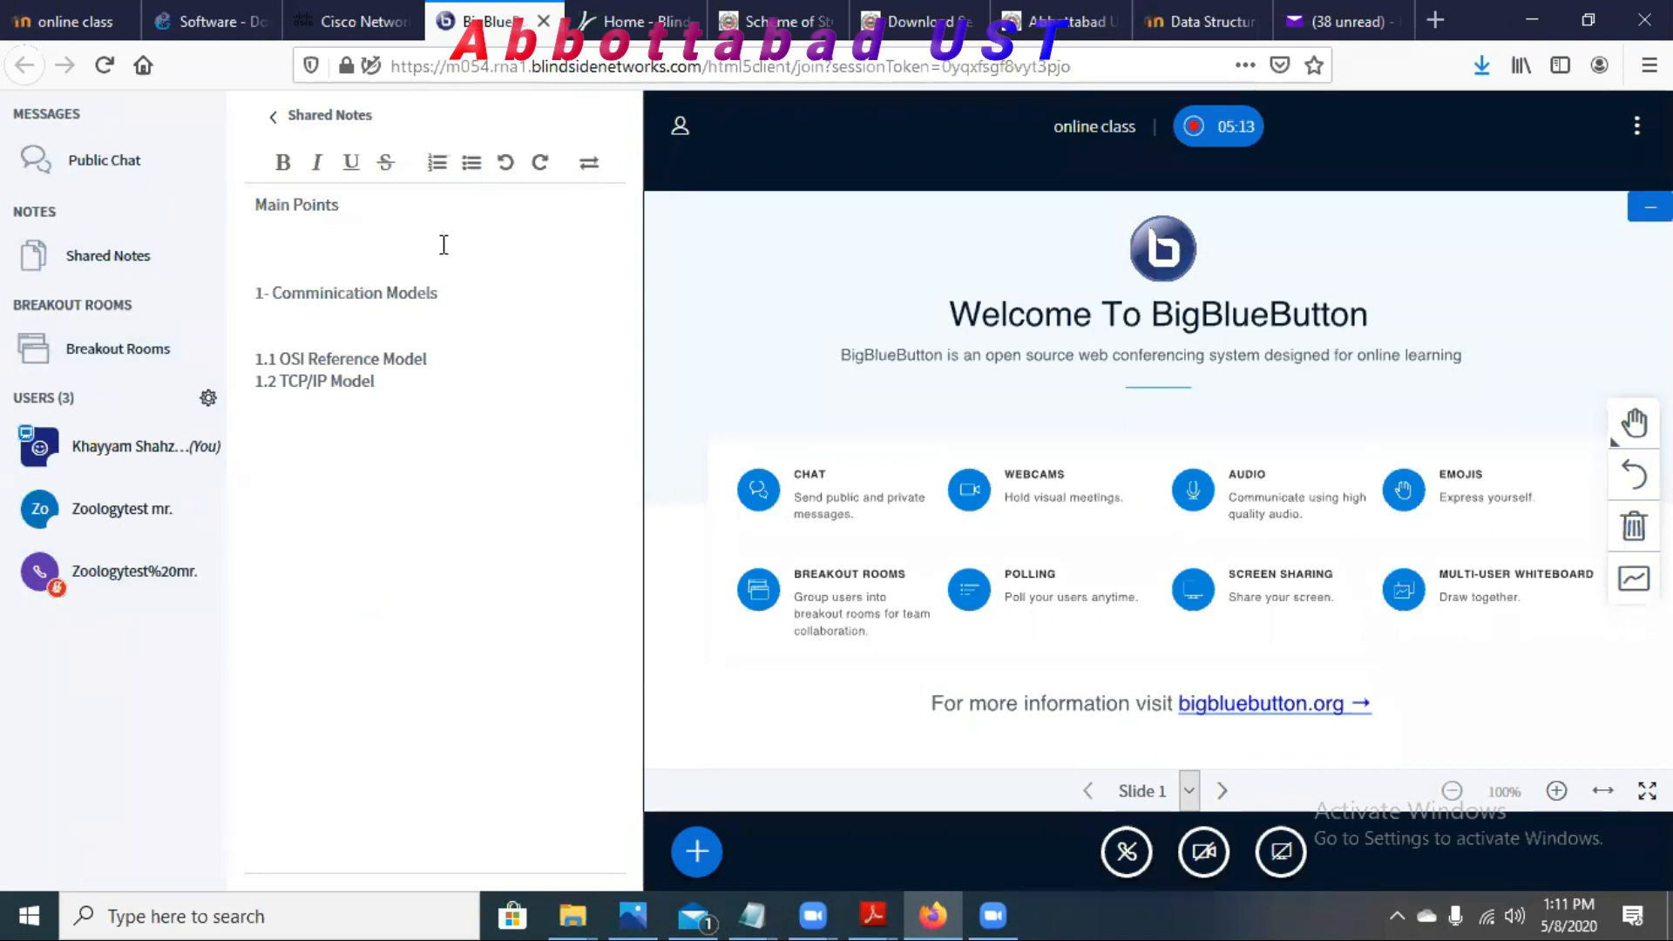
# Step: Hide the shared notes and switch the presentation to the blank whiteboard on Slide 2
pyautogui.click(290, 122)
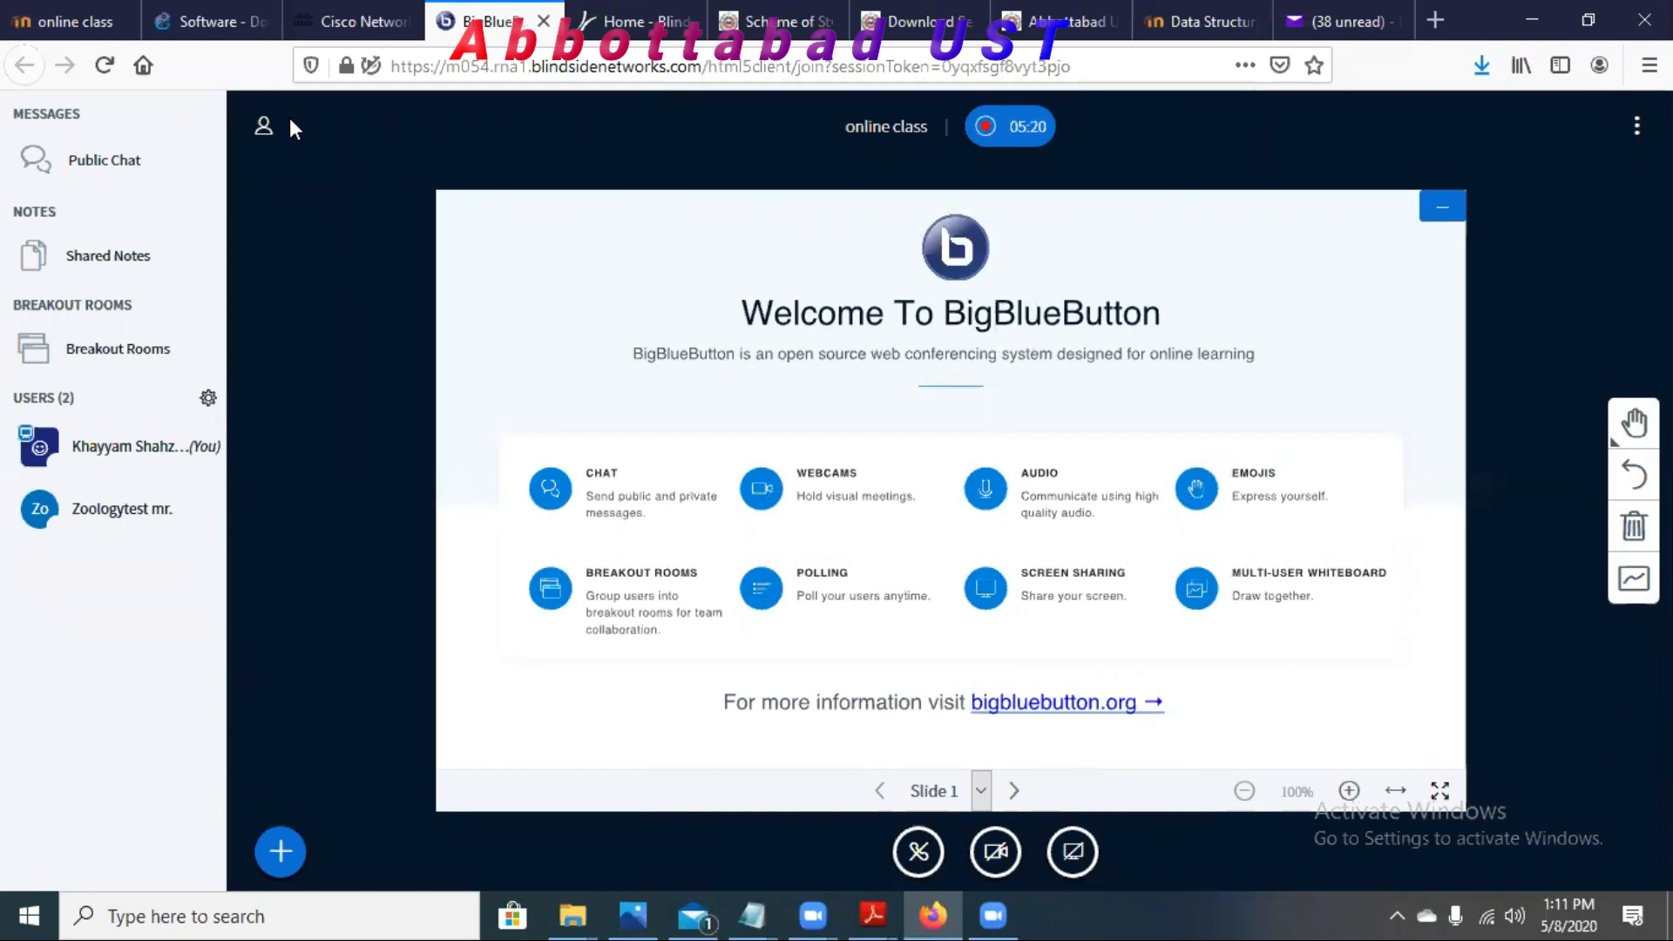
pyautogui.click(981, 791)
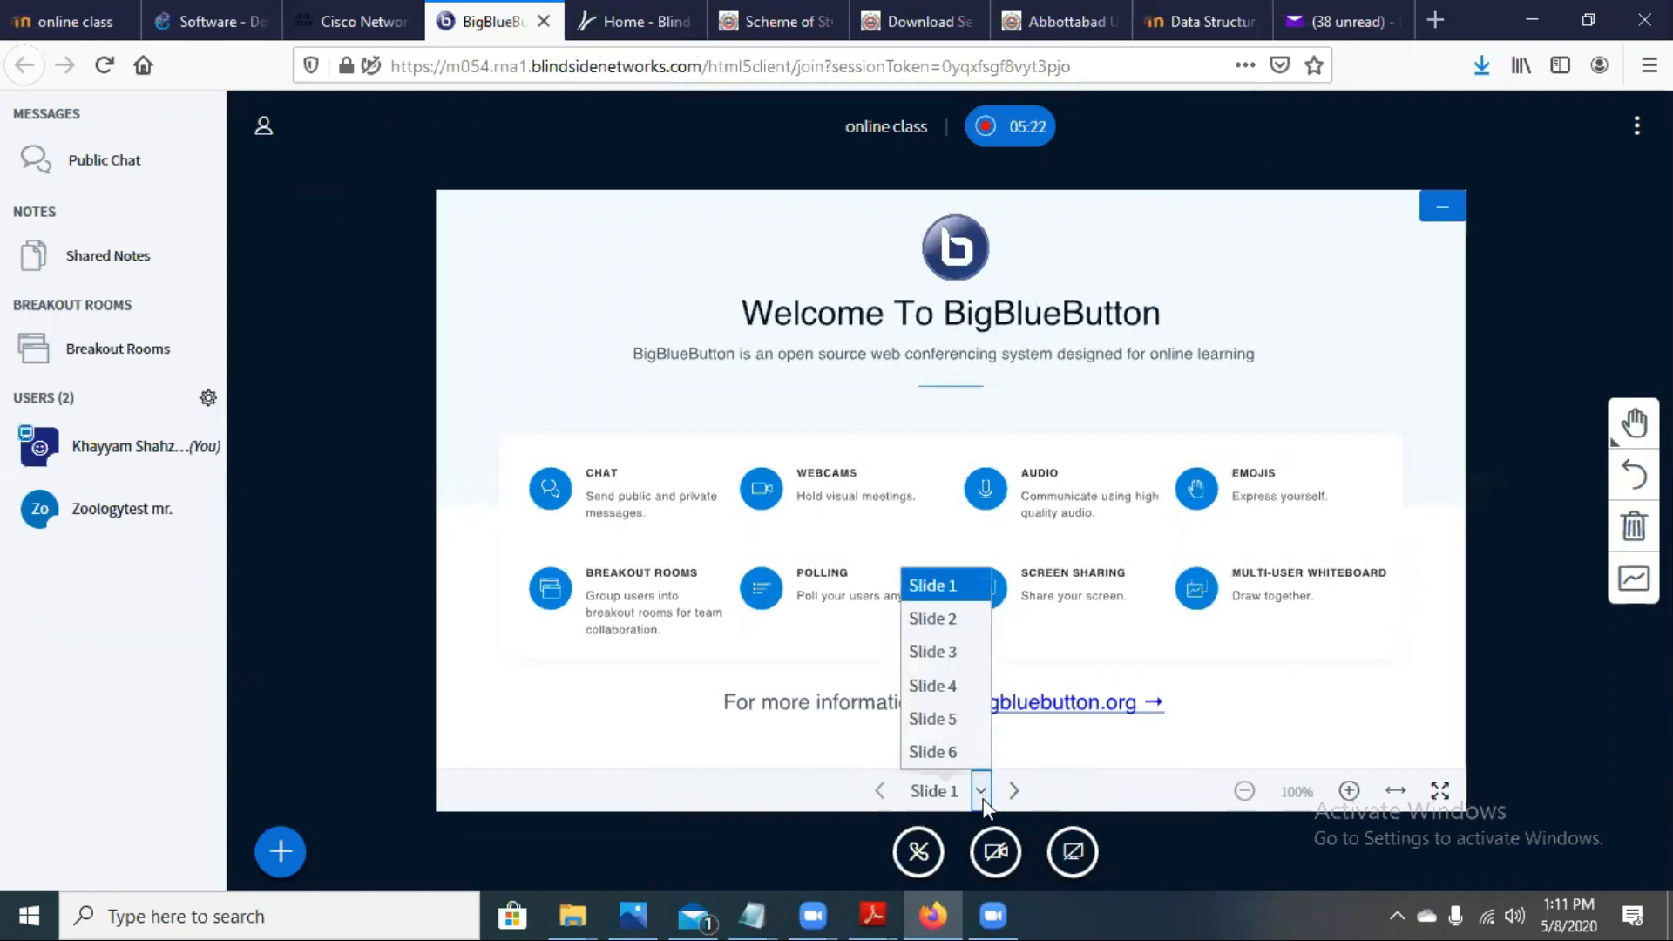
pyautogui.click(953, 629)
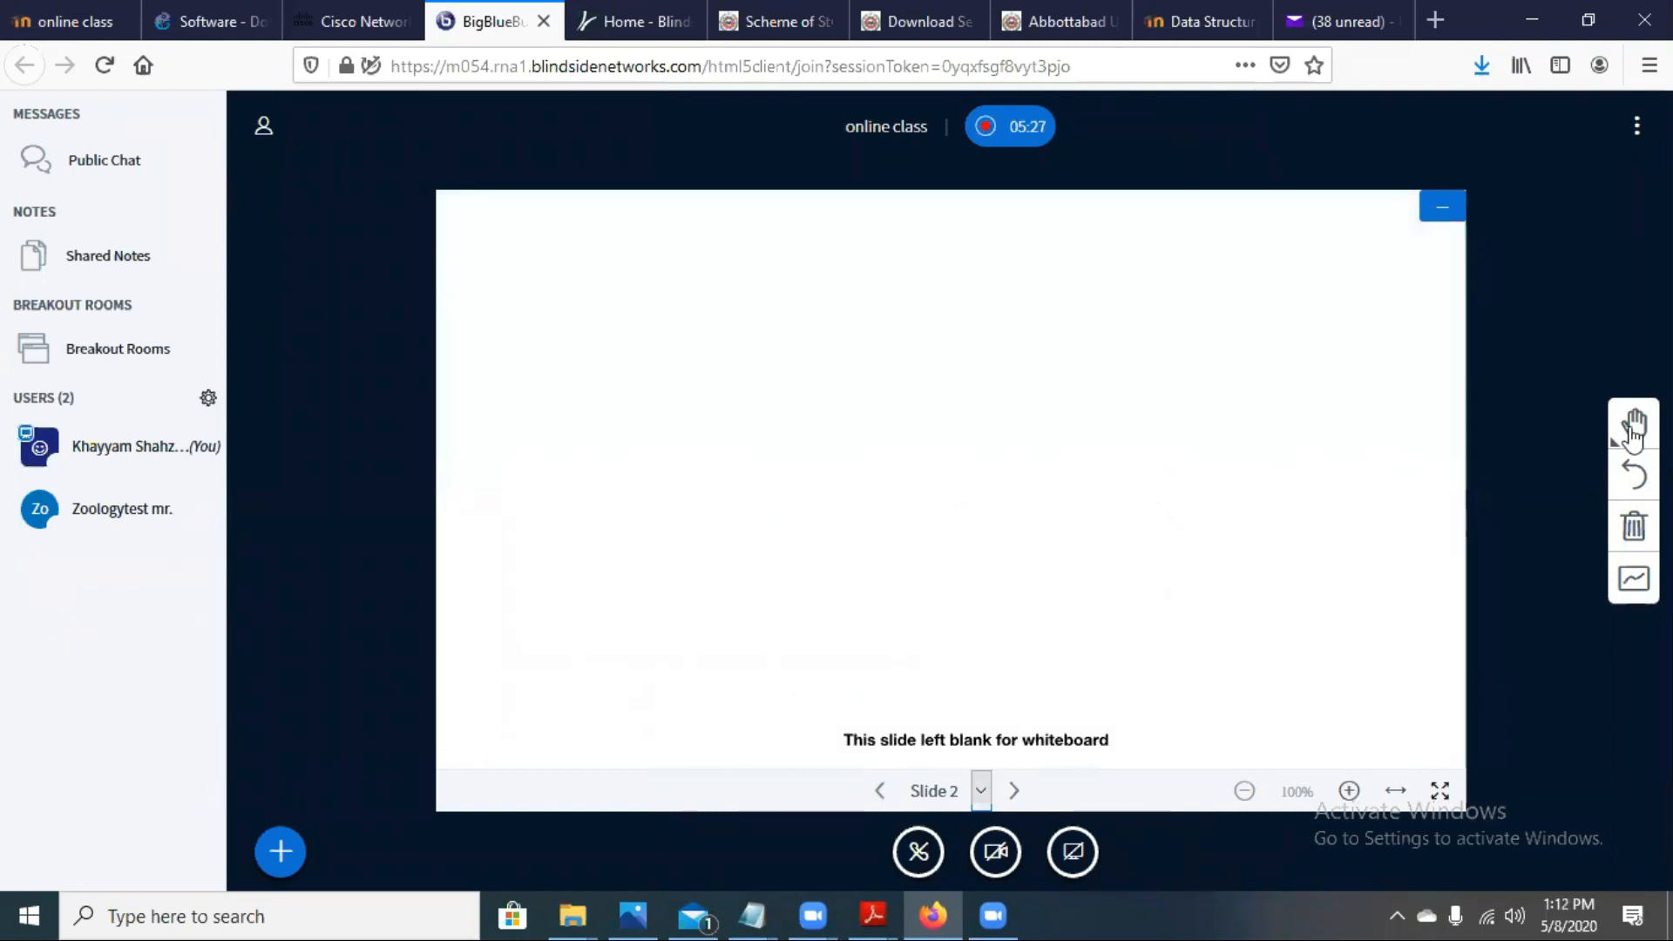
# Step: Draw a tall red triangle on the whiteboard and a small triangle inside its base
pyautogui.click(1633, 429)
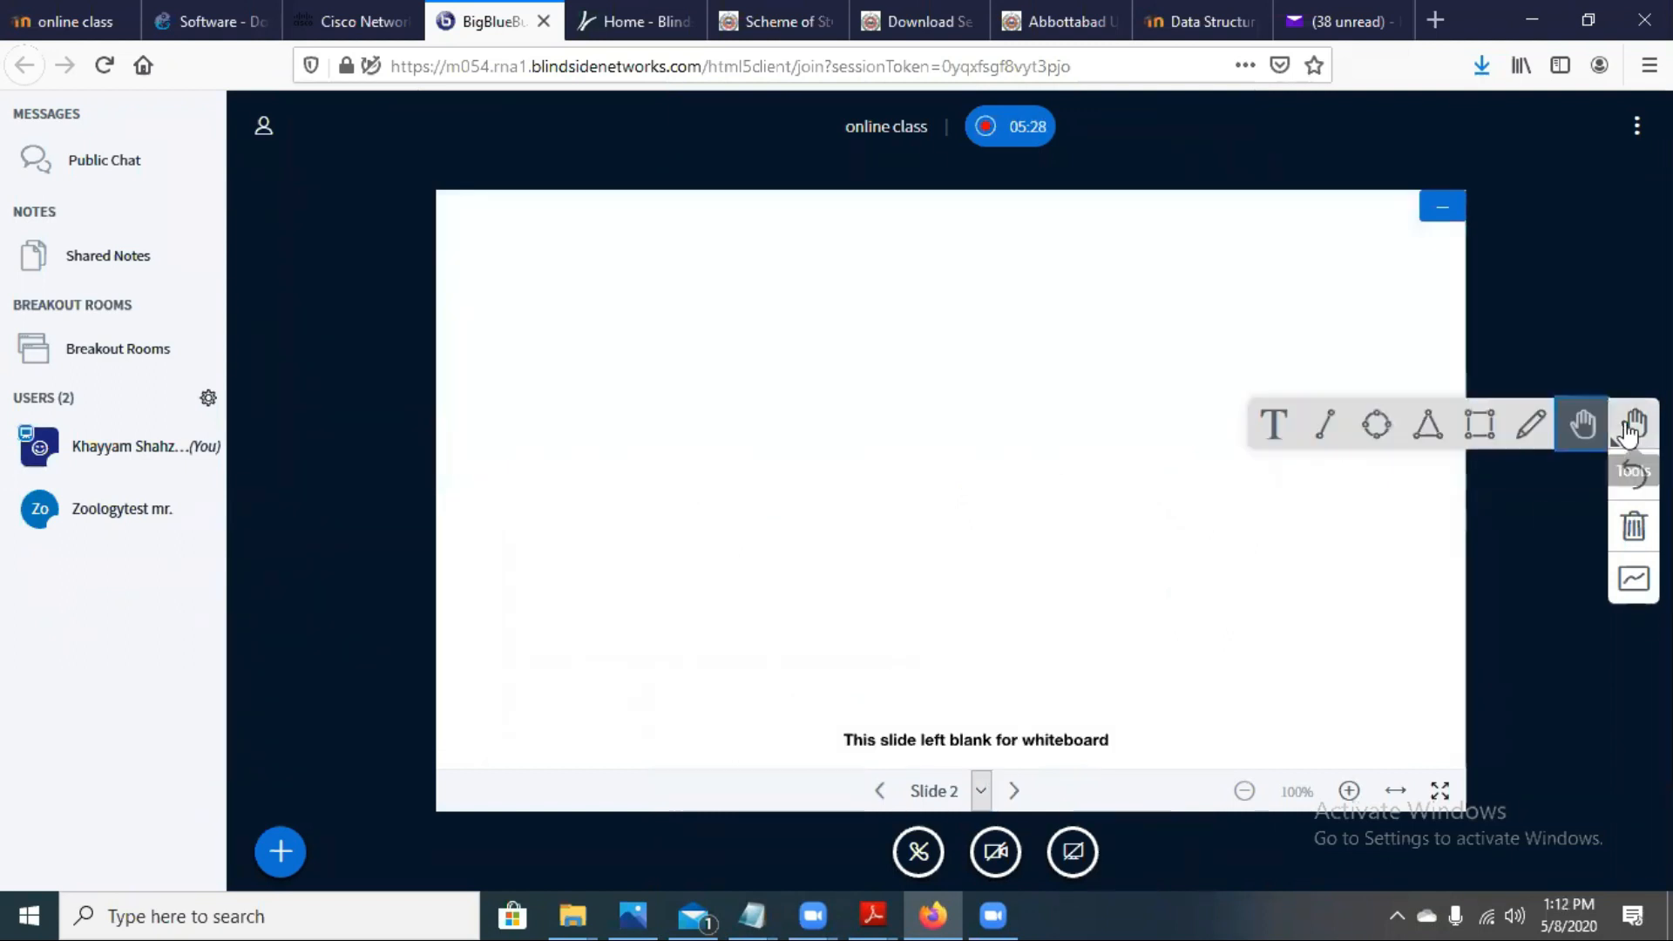
pyautogui.click(1432, 425)
pyautogui.moveTo(874, 268); pyautogui.dragTo(668, 549)
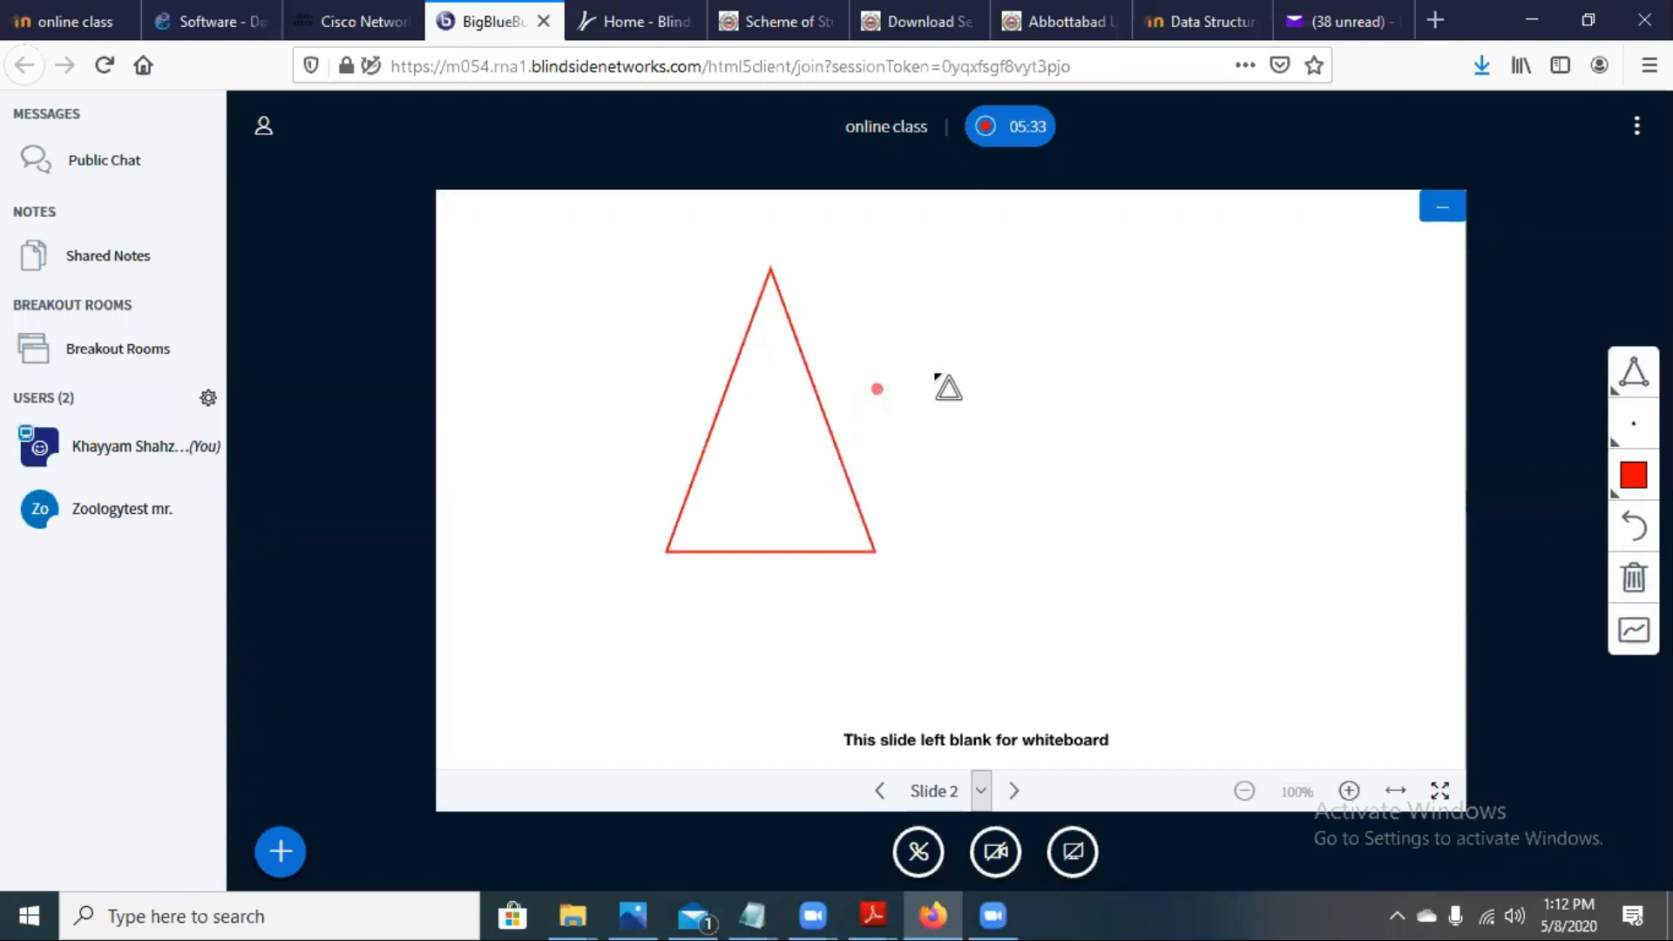
pyautogui.moveTo(825, 534); pyautogui.dragTo(706, 523)
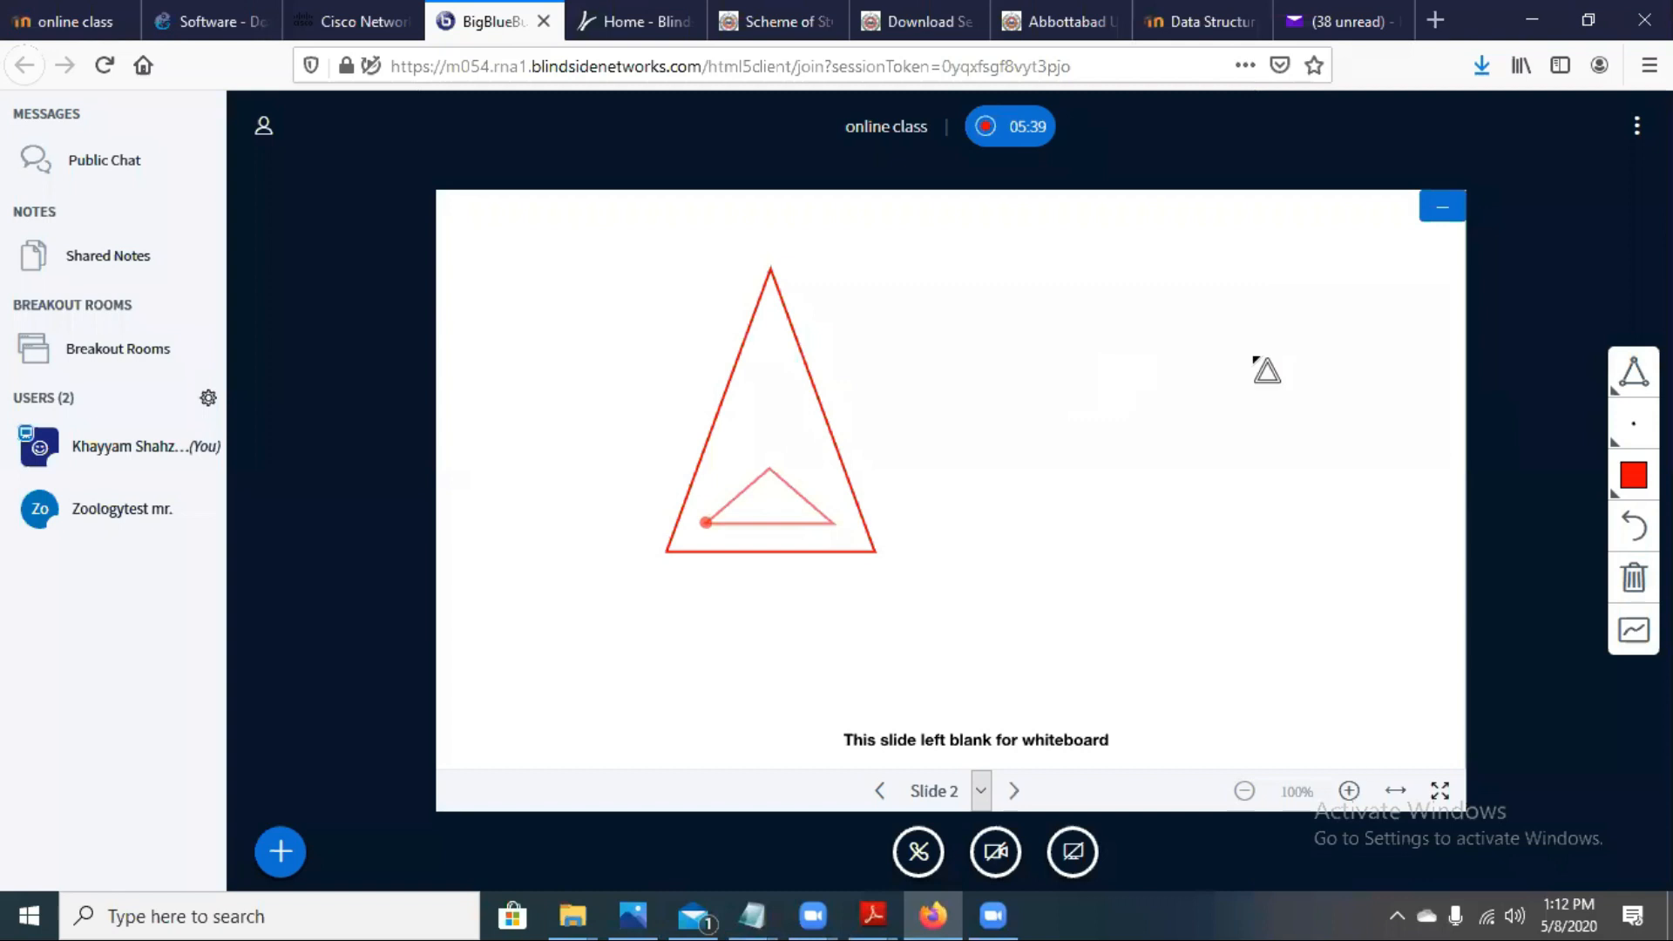
# Step: Handwrite the labels A, B and C around the sides of the large triangle with the Pencil tool
pyautogui.click(1633, 373)
pyautogui.click(1531, 375)
pyautogui.moveTo(944, 351); pyautogui.dragTo(929, 448)
pyautogui.moveTo(941, 365); pyautogui.dragTo(1056, 458)
pyautogui.moveTo(939, 419); pyautogui.dragTo(1050, 373)
pyautogui.moveTo(742, 582)
pyautogui.mouseDown()
pyautogui.moveTo(739, 669)
pyautogui.moveTo(746, 565)
pyautogui.moveTo(713, 654)
pyautogui.mouseUp()
pyautogui.moveTo(576, 306); pyautogui.dragTo(685, 431)
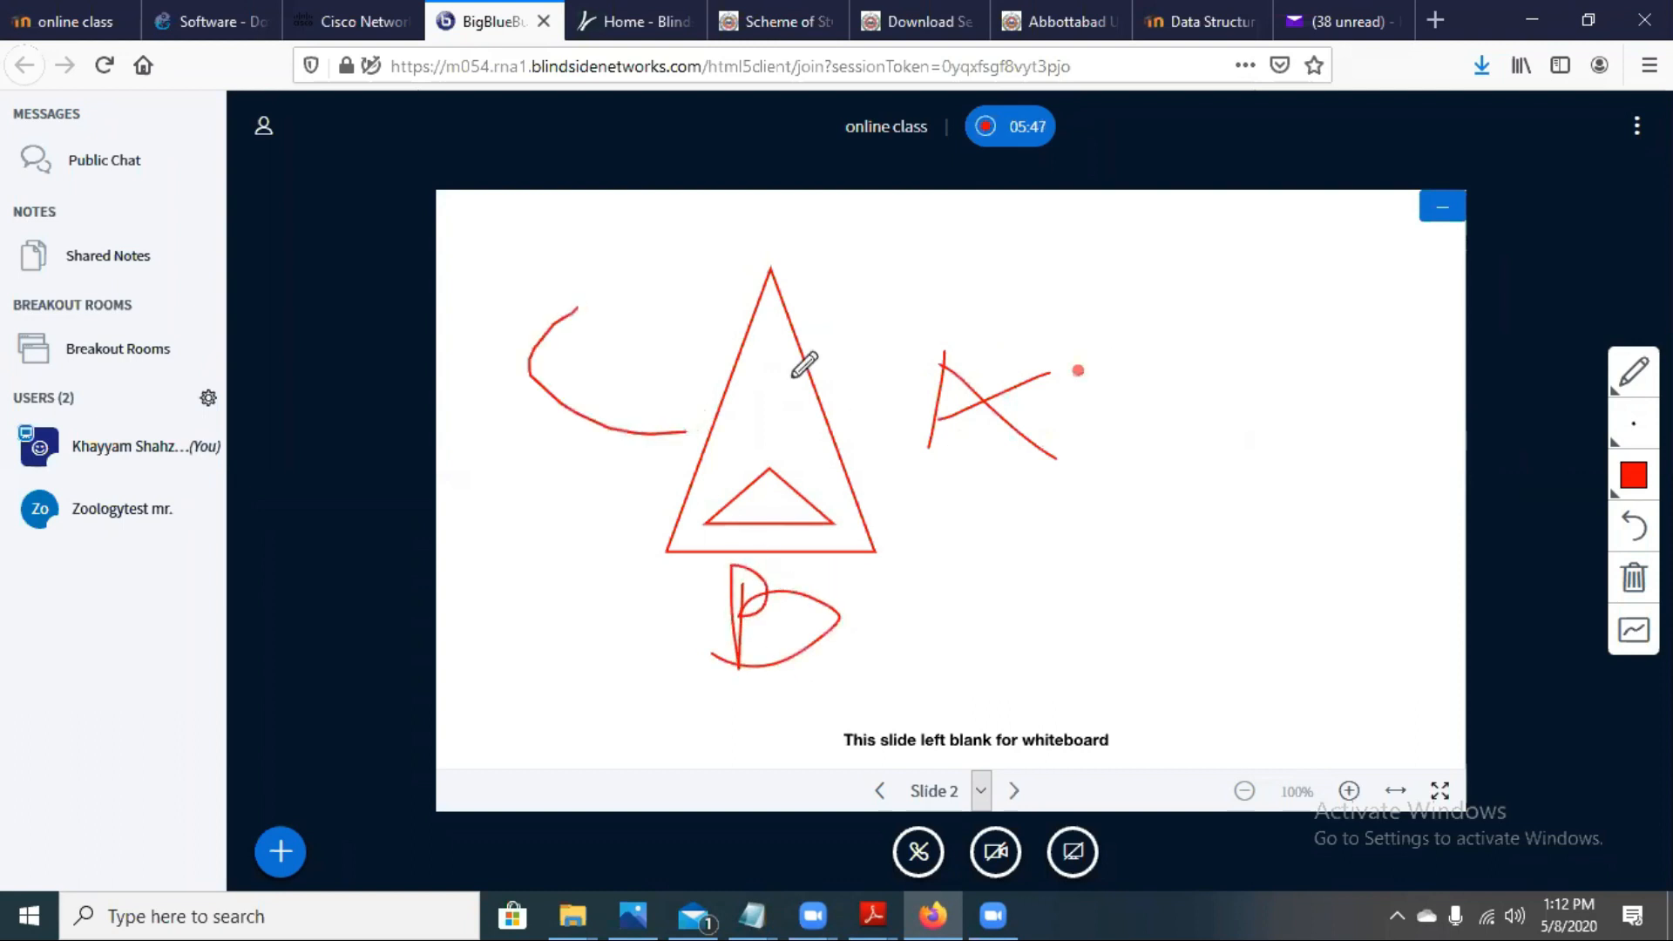
# Step: Mark the large triangle's three corners with pencil arcs and clear all annotations from the slide
pyautogui.moveTo(824, 439); pyautogui.dragTo(810, 528)
pyautogui.moveTo(705, 466); pyautogui.dragTo(728, 554)
pyautogui.moveTo(755, 333); pyautogui.dragTo(798, 336)
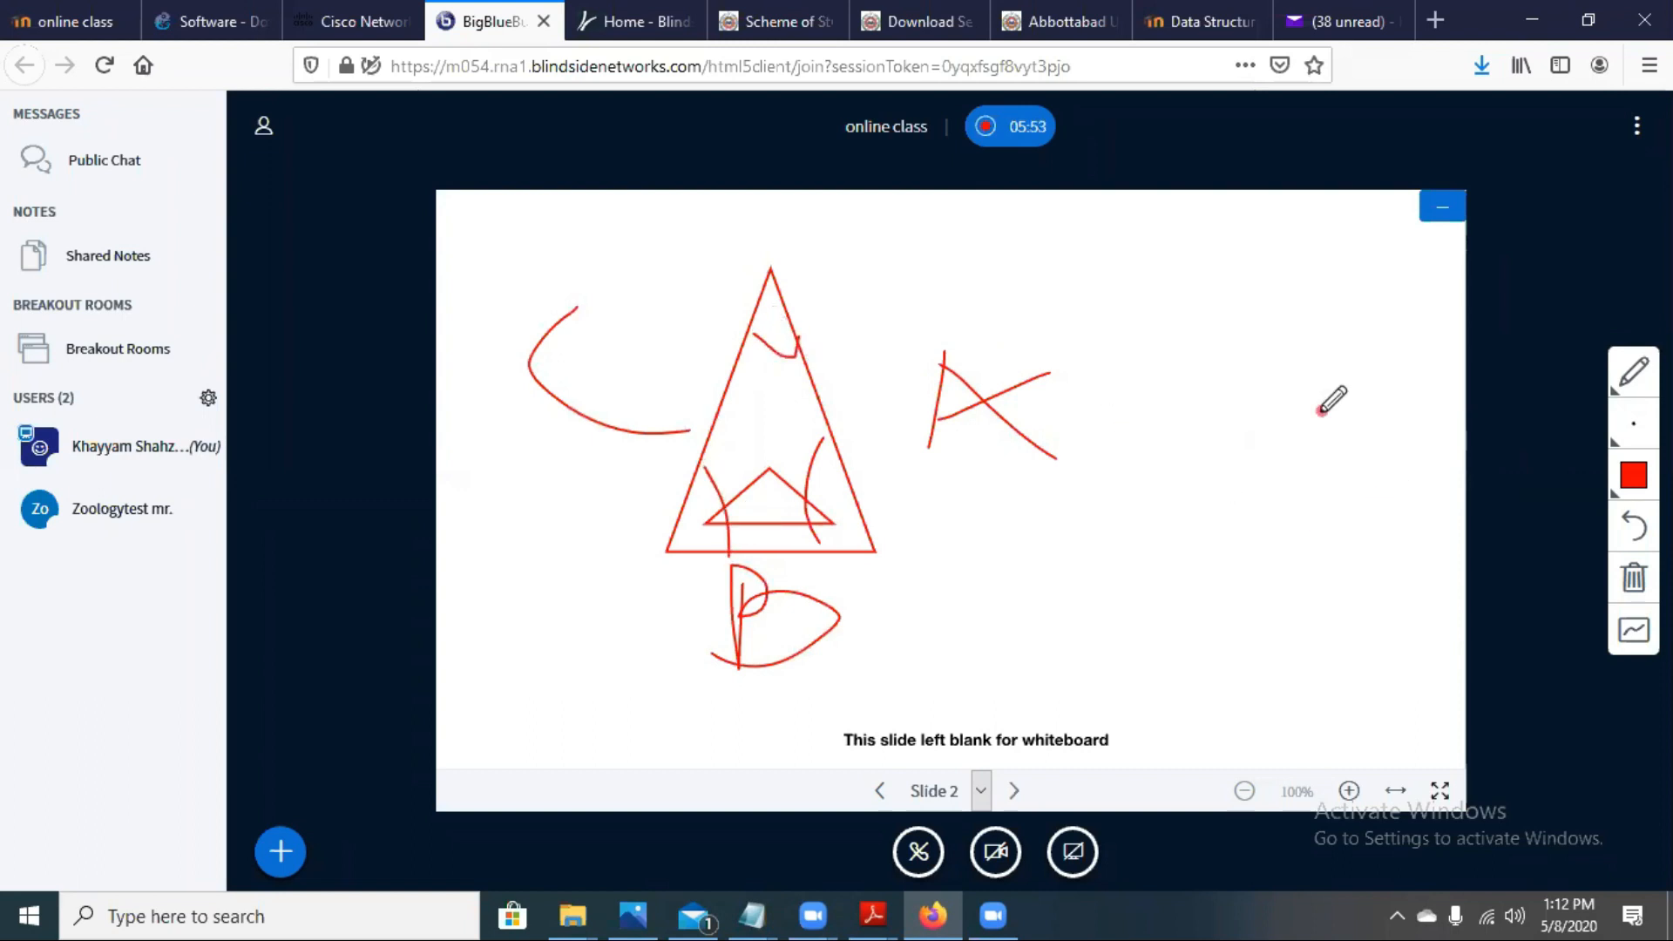
pyautogui.click(1633, 578)
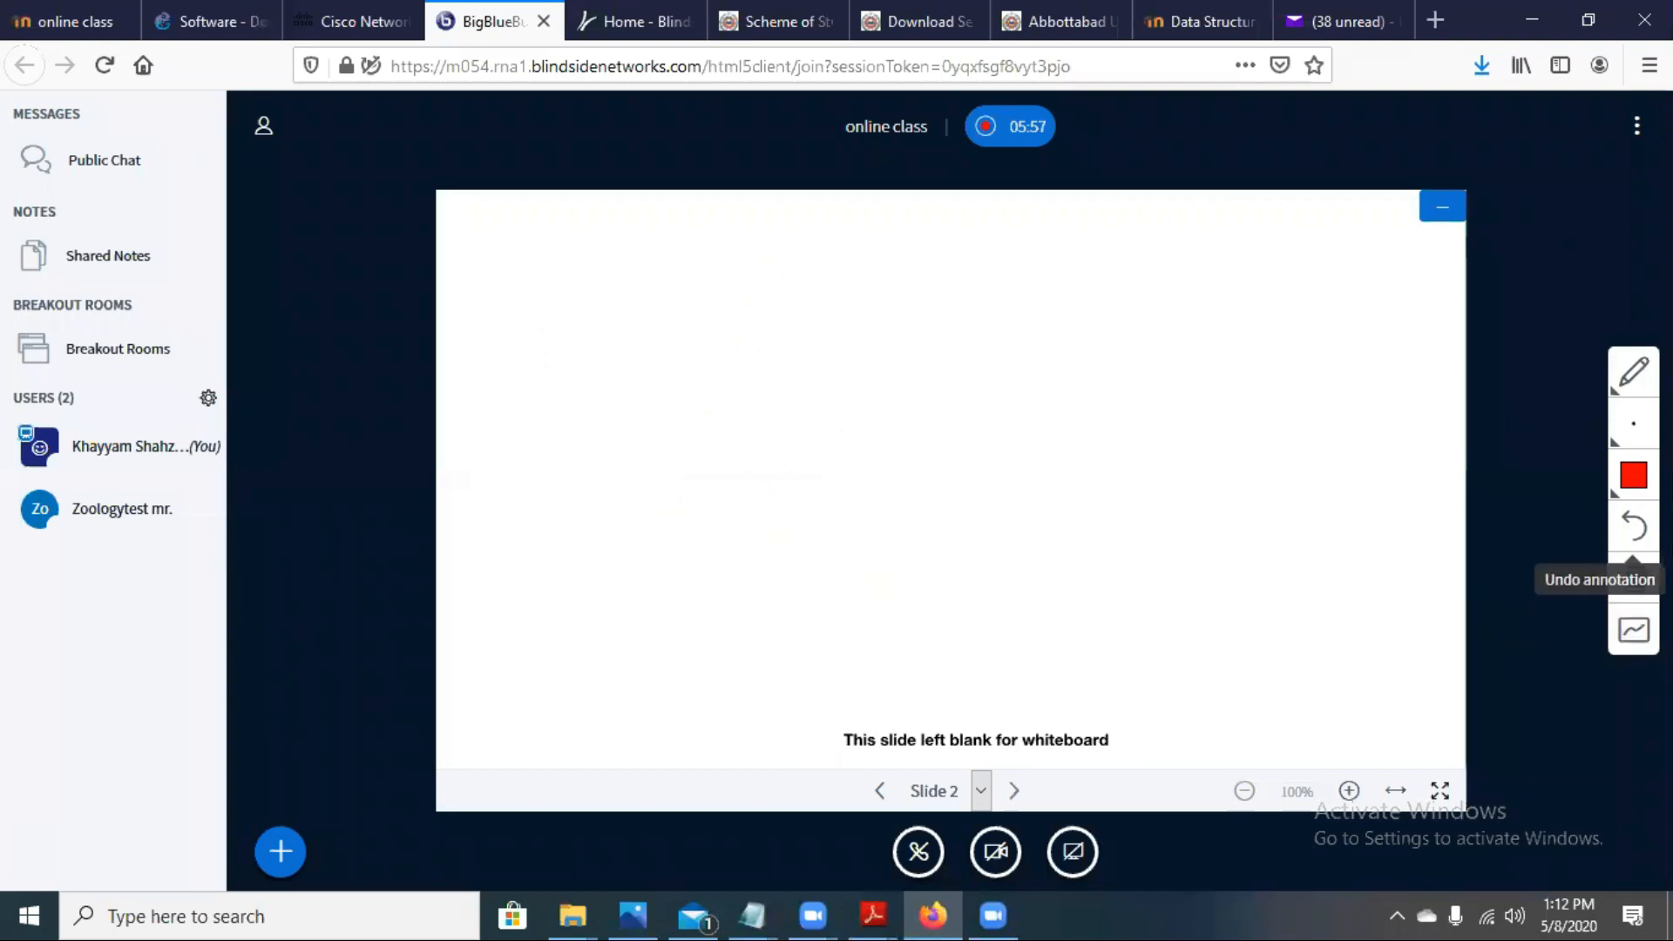
# Step: Set the annotation colour to violet, and turn the multi-user whiteboard on and off again
pyautogui.click(1626, 492)
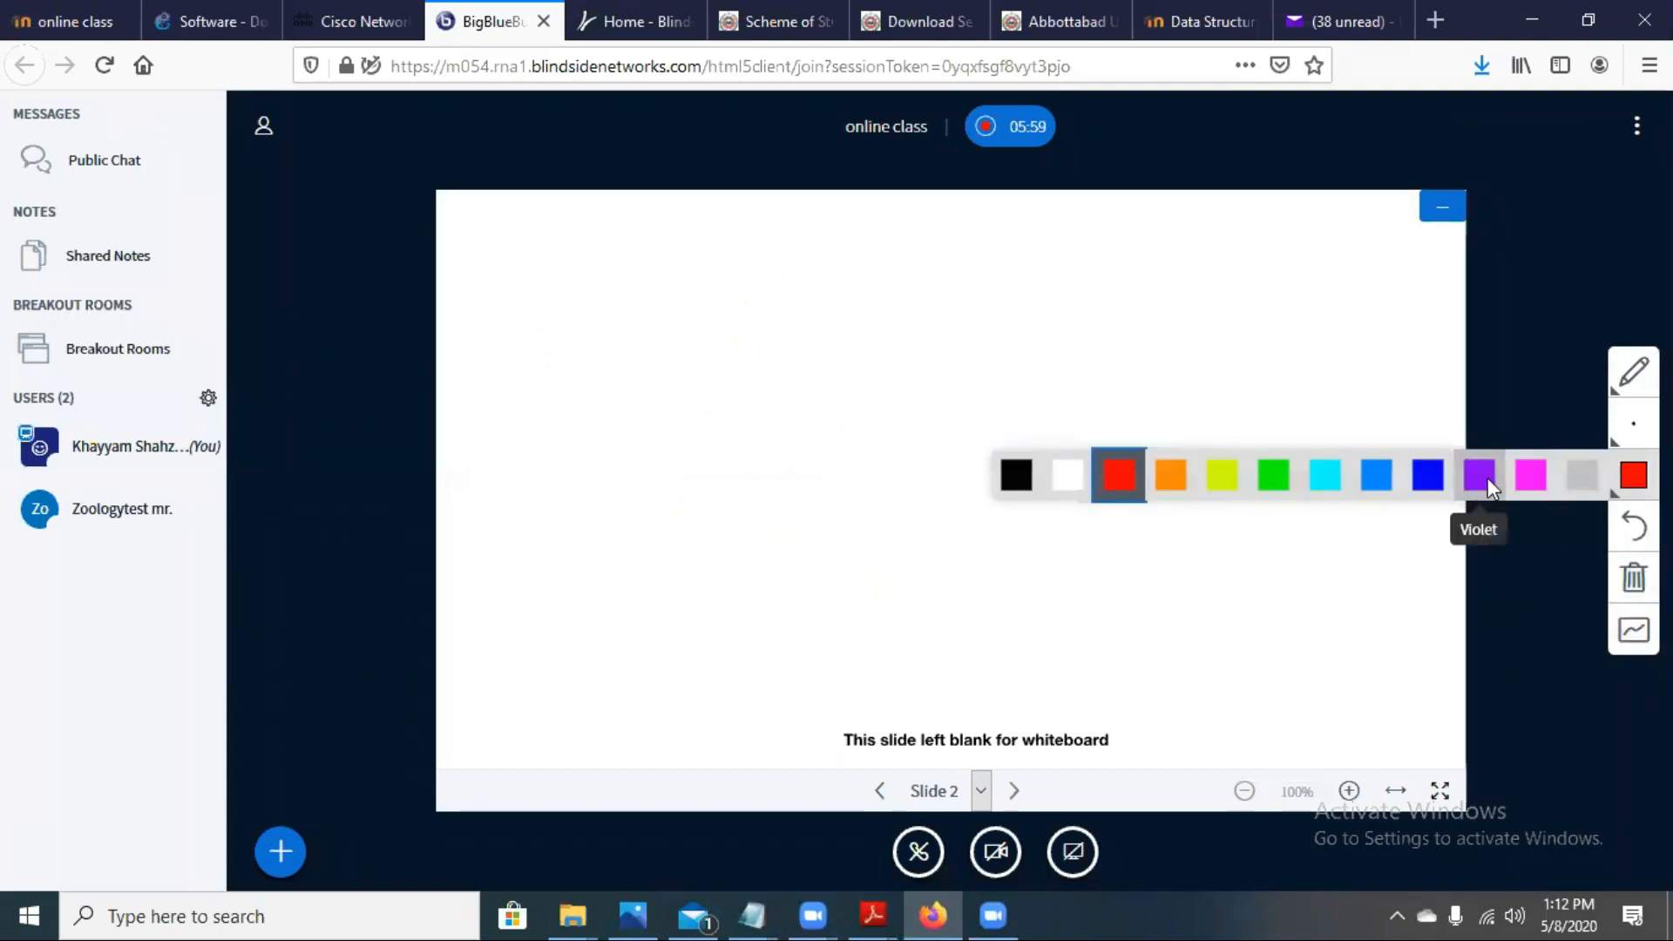
pyautogui.click(1480, 474)
pyautogui.click(1632, 394)
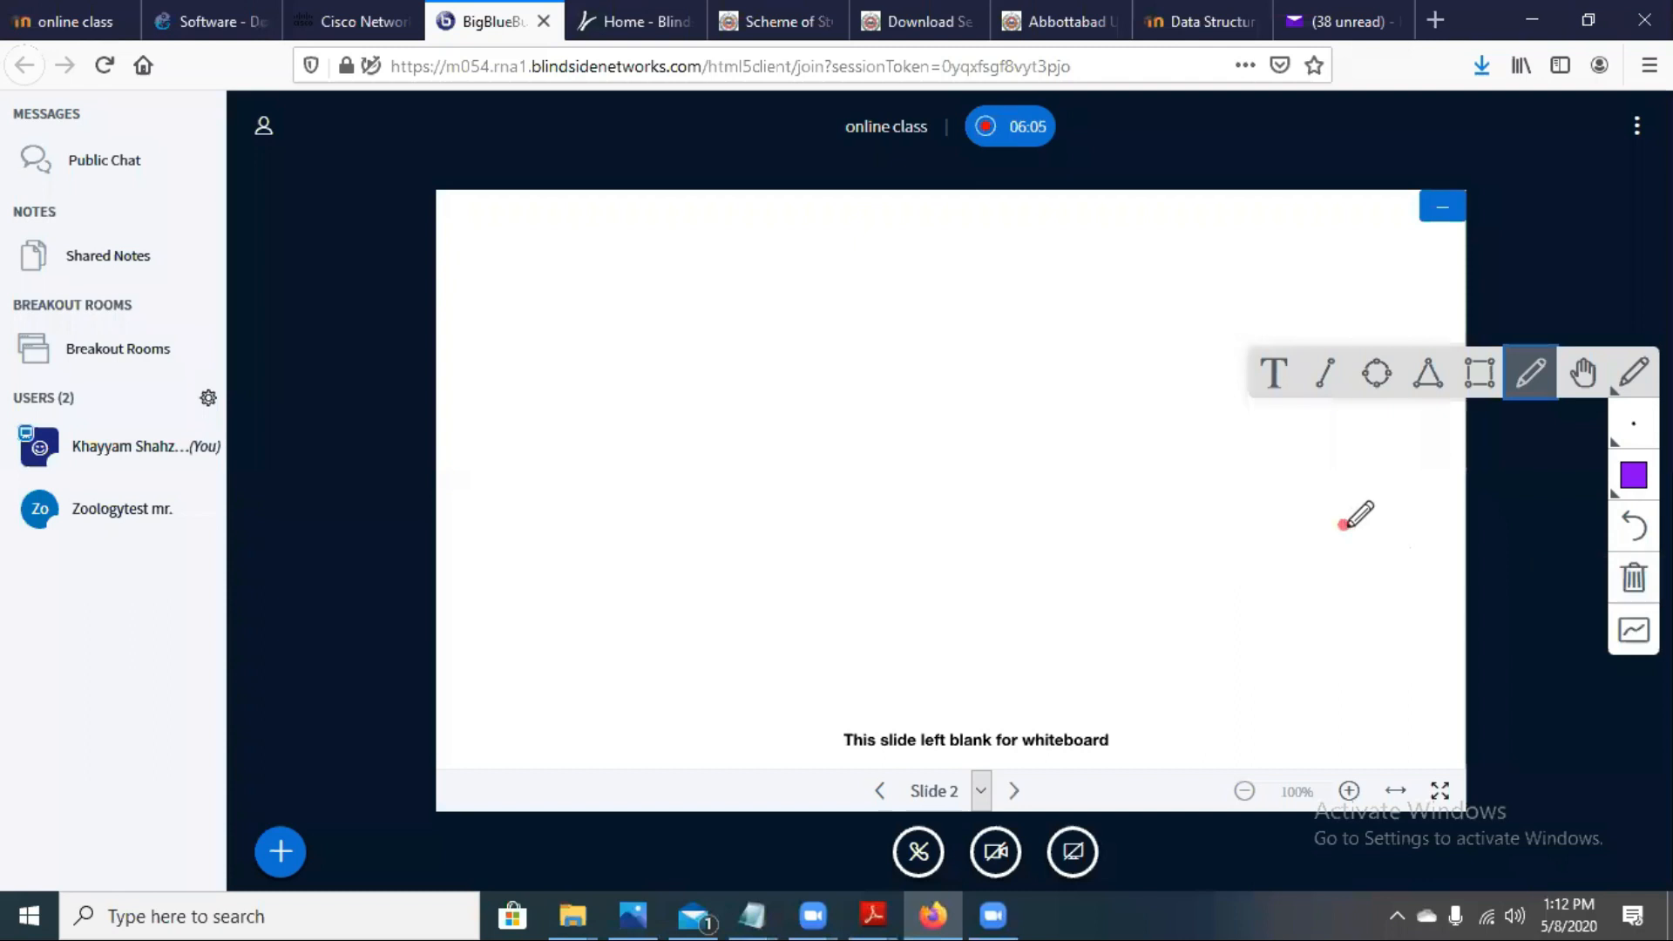
pyautogui.click(1632, 639)
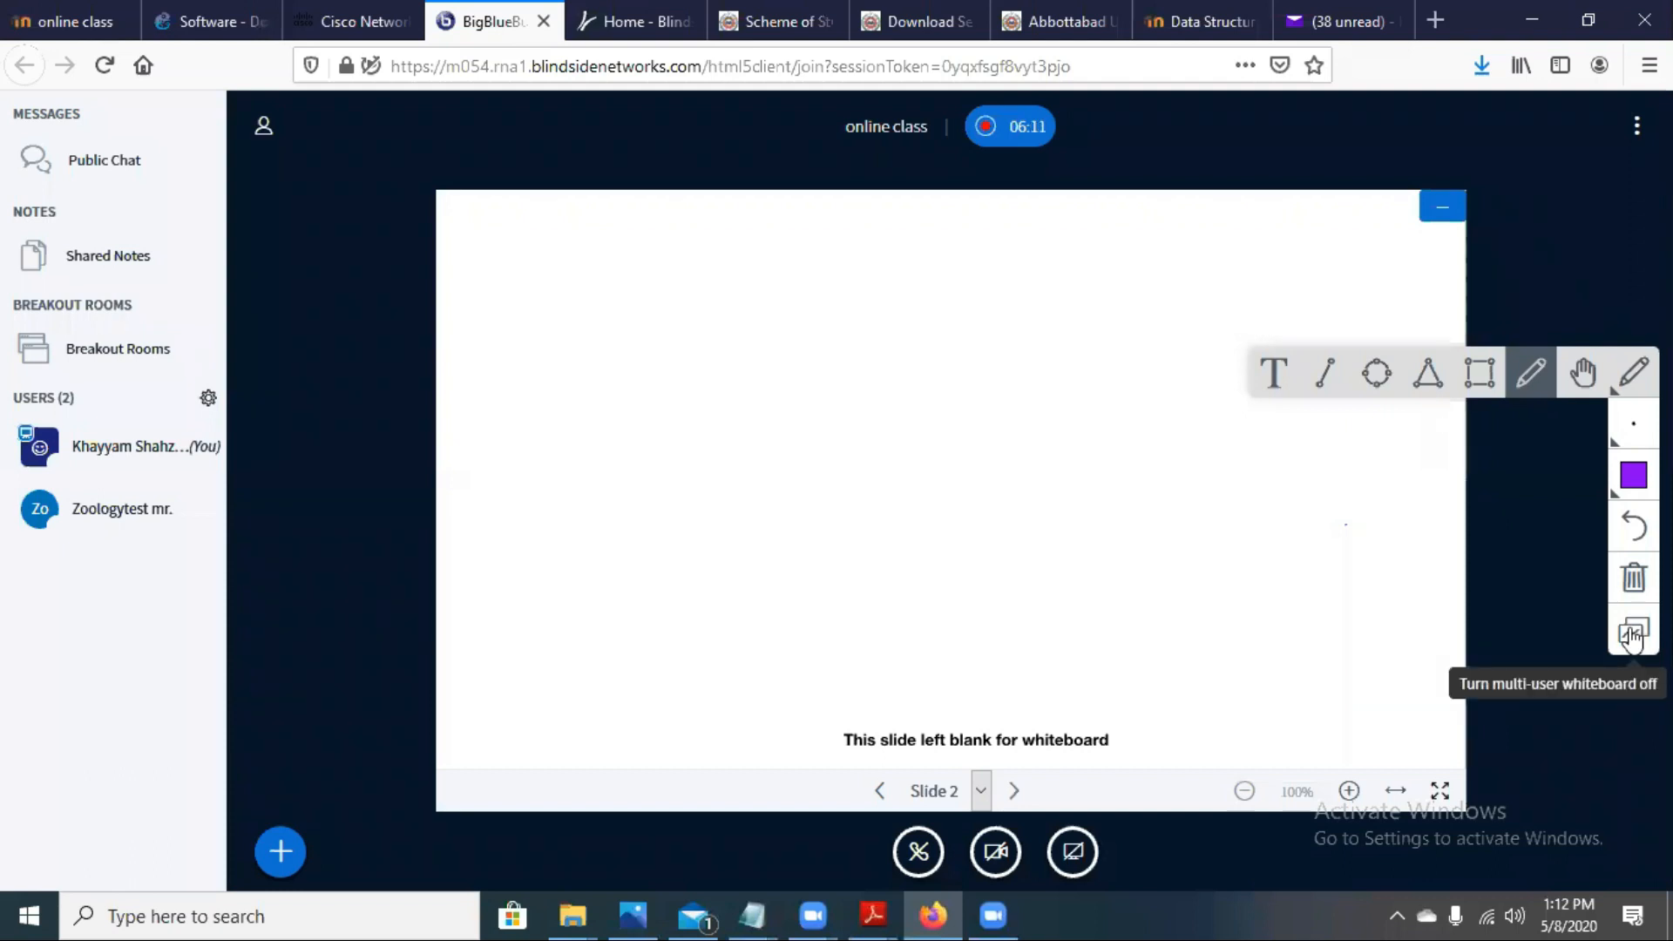
pyautogui.click(1632, 638)
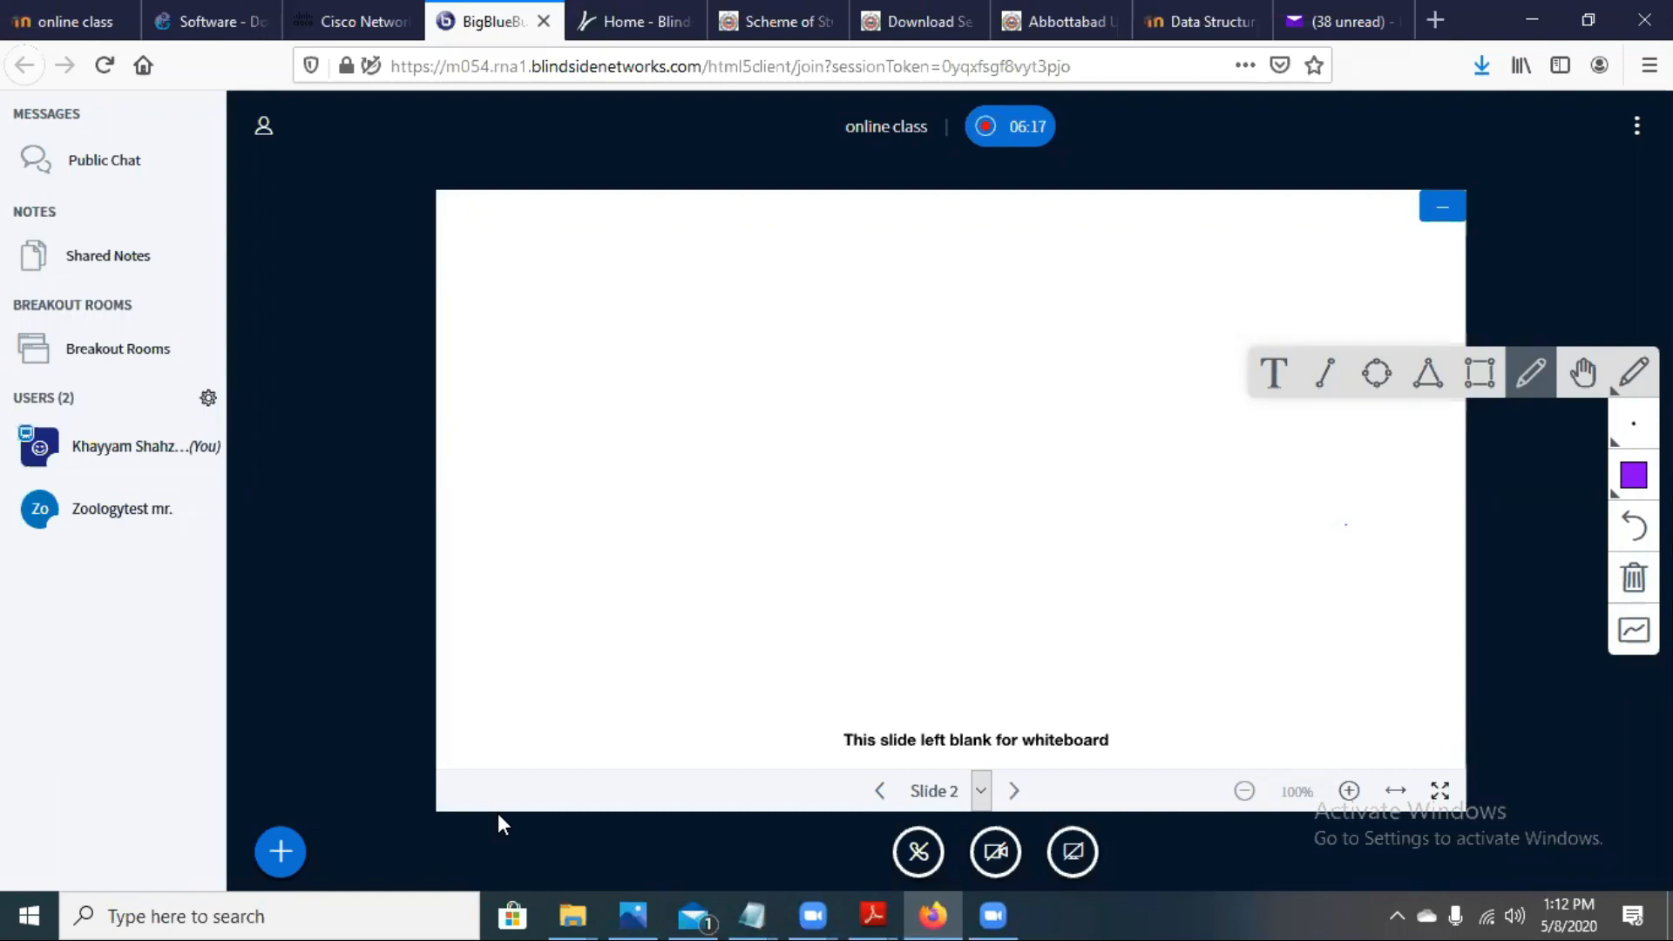
# Step: Run an A / B poll, publish its results on the slide and close the polling view
pyautogui.click(280, 852)
pyautogui.click(338, 736)
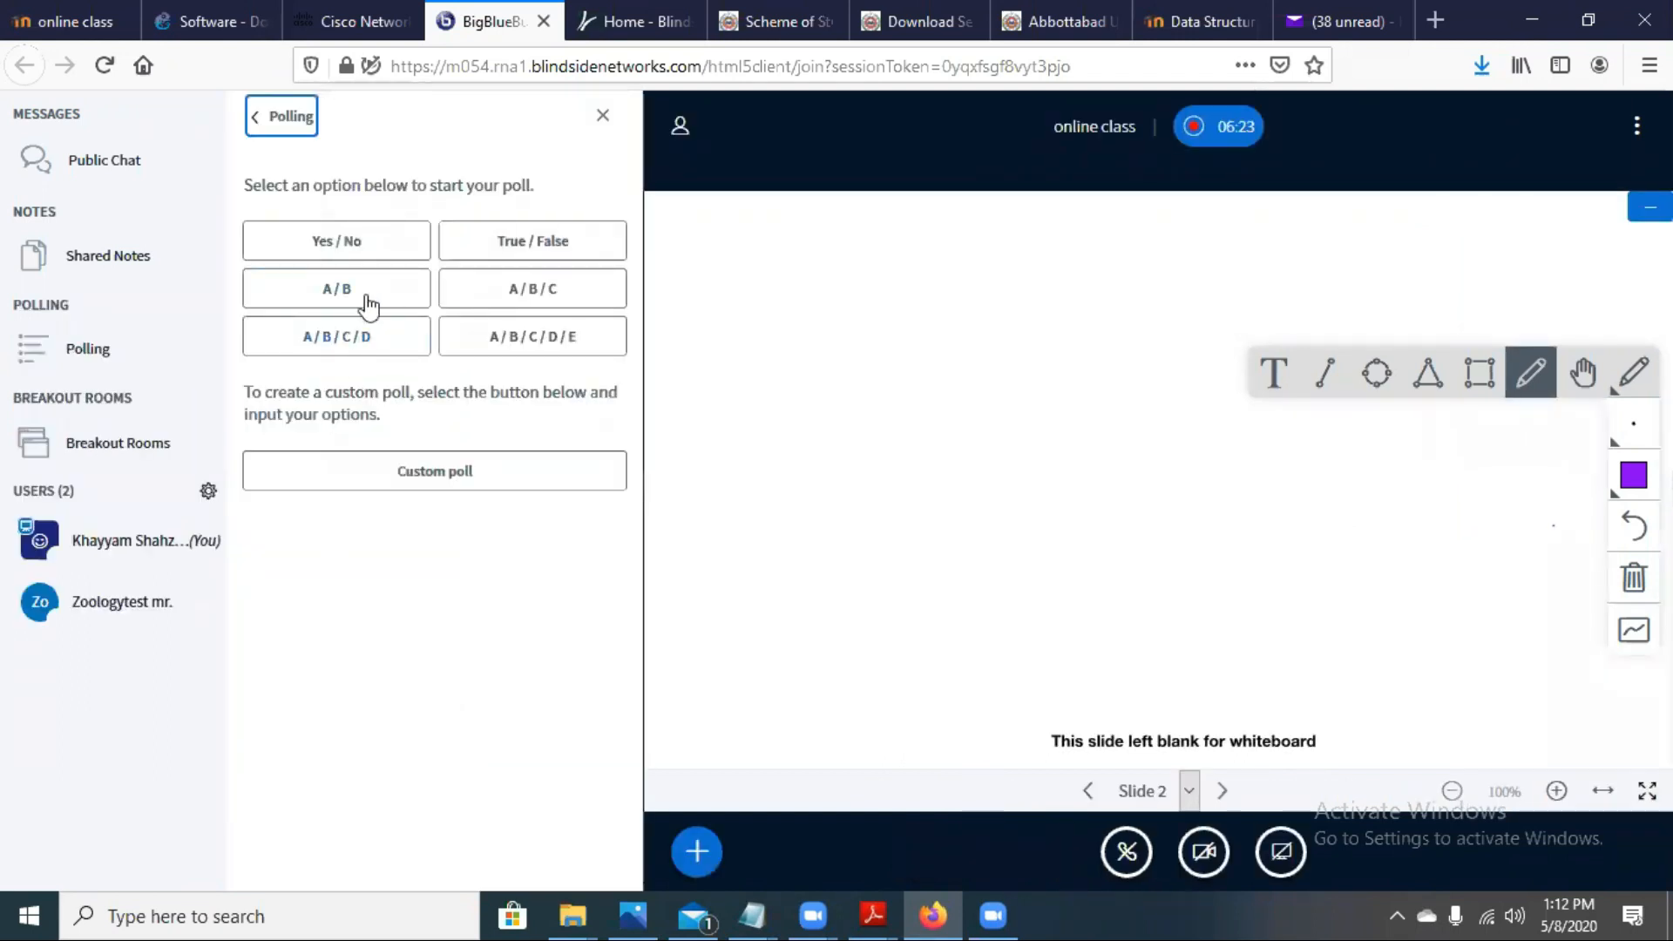
pyautogui.click(368, 304)
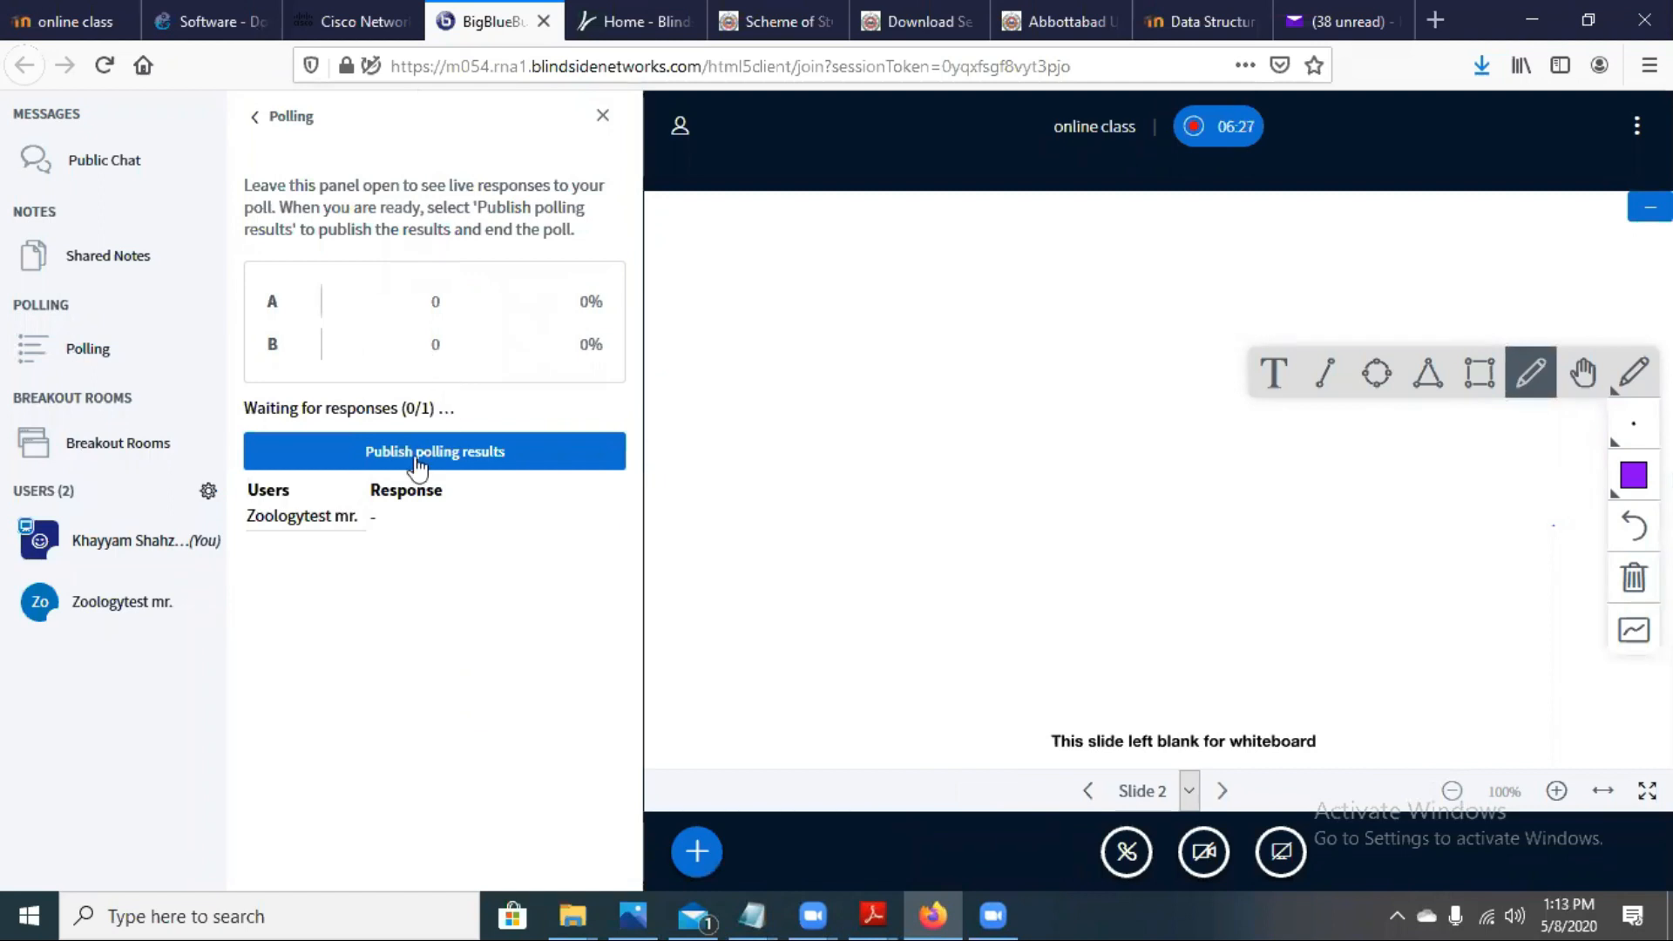
pyautogui.click(467, 464)
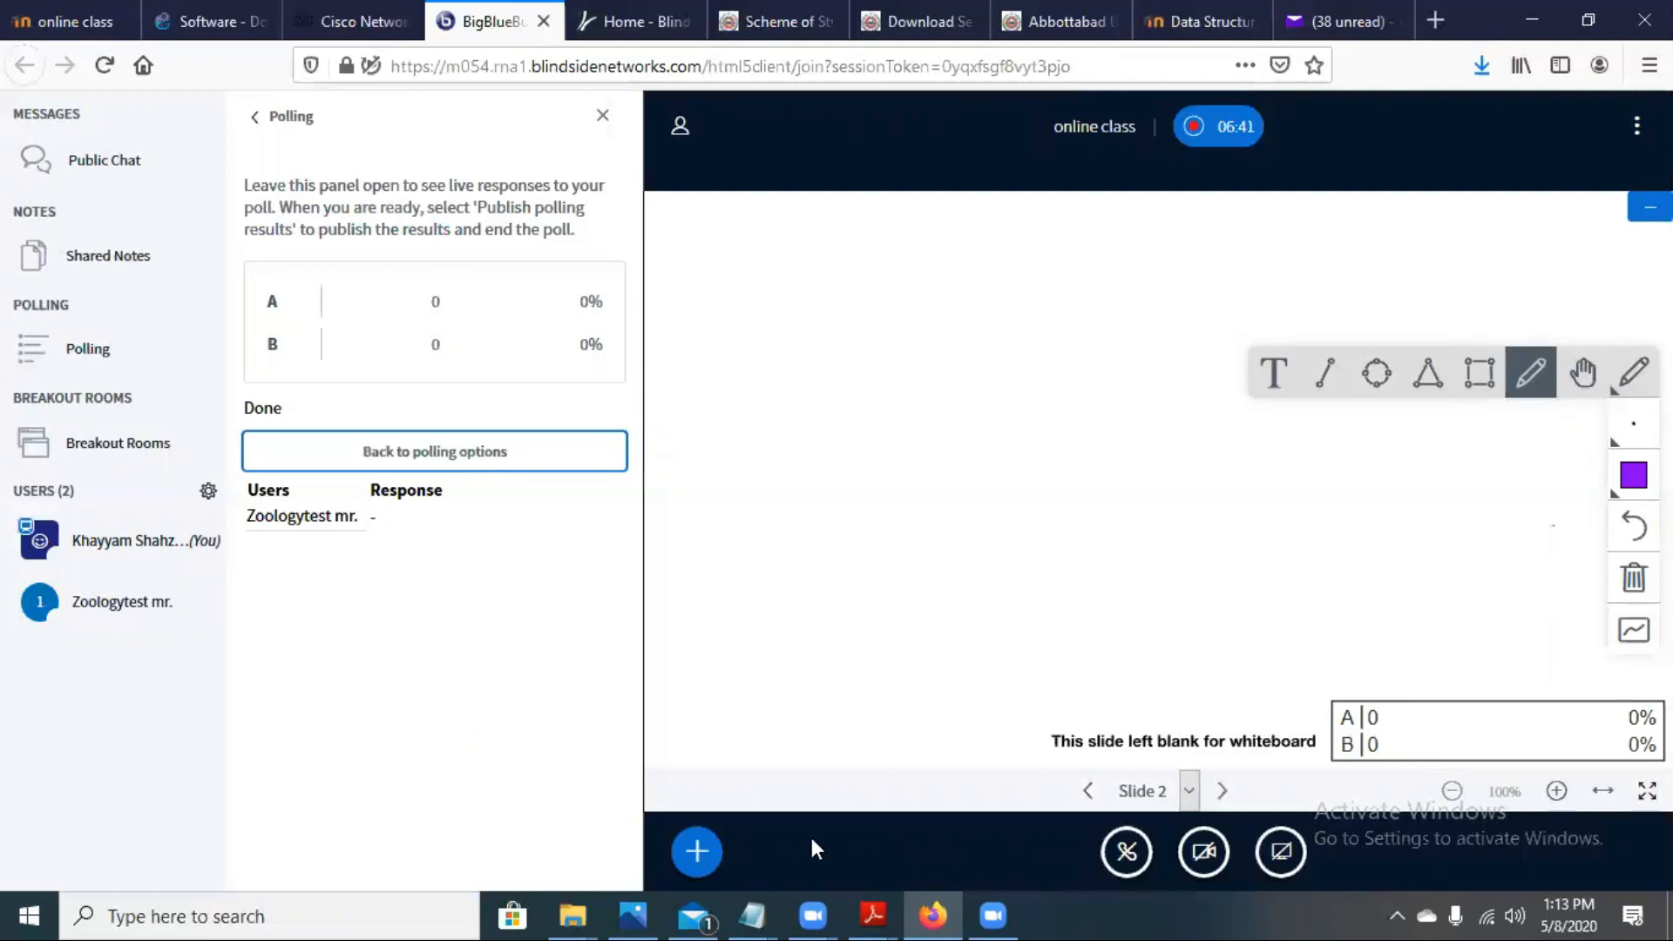
pyautogui.click(602, 115)
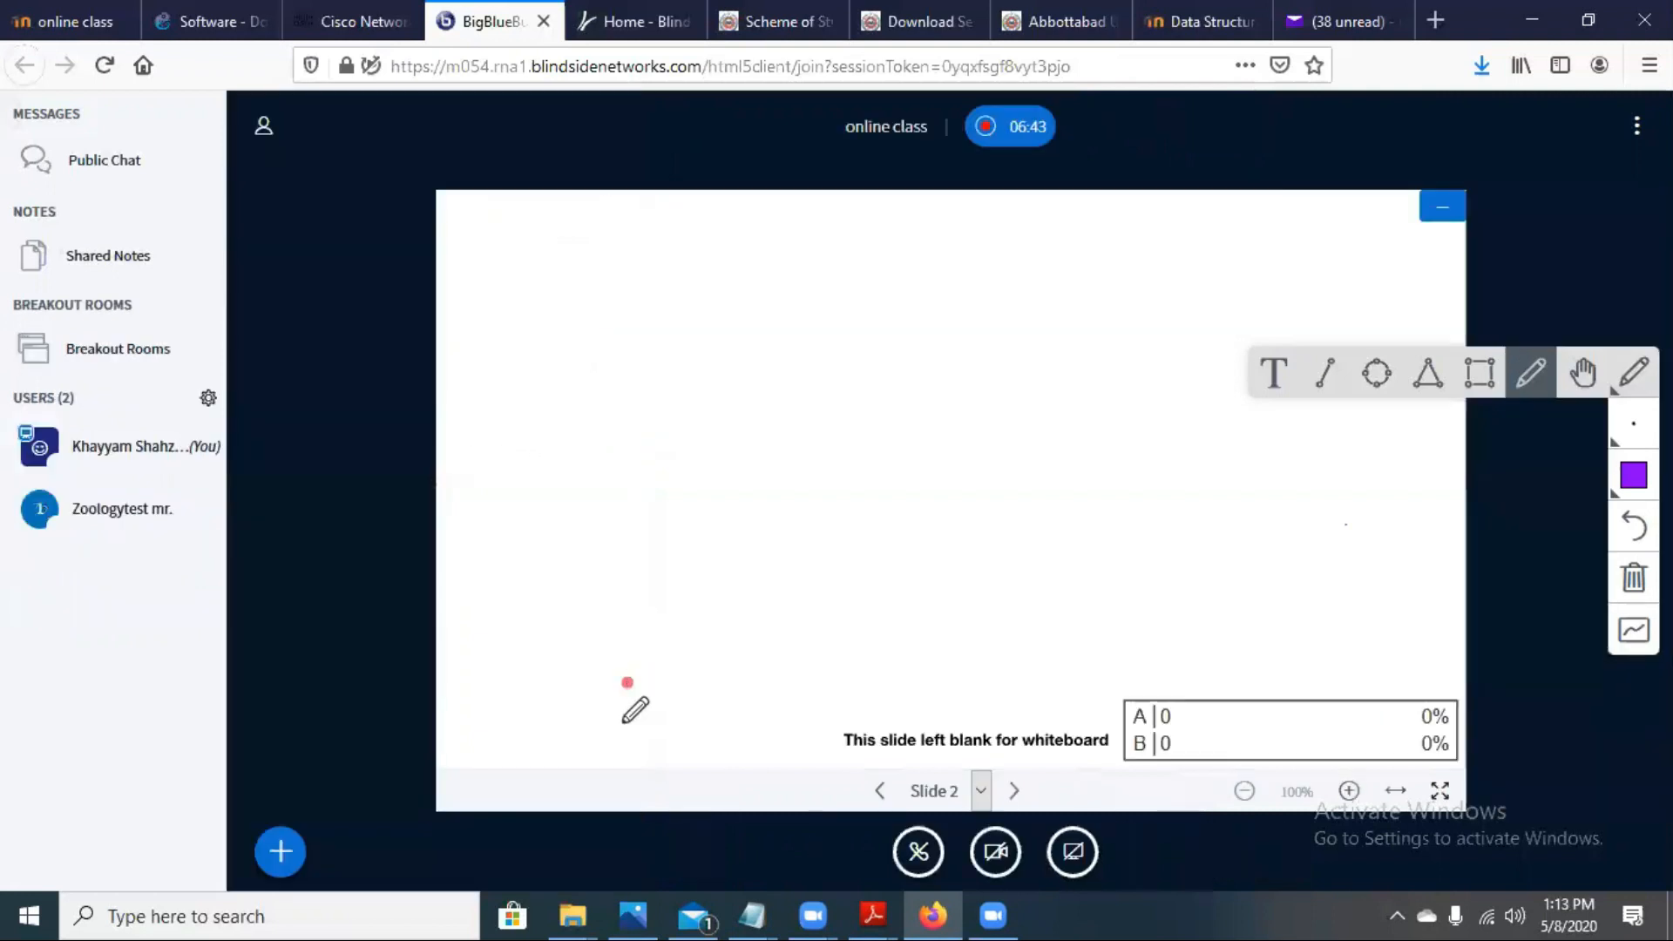
# Step: Run another A / B poll, review the participant's response and close the polling view
pyautogui.click(281, 852)
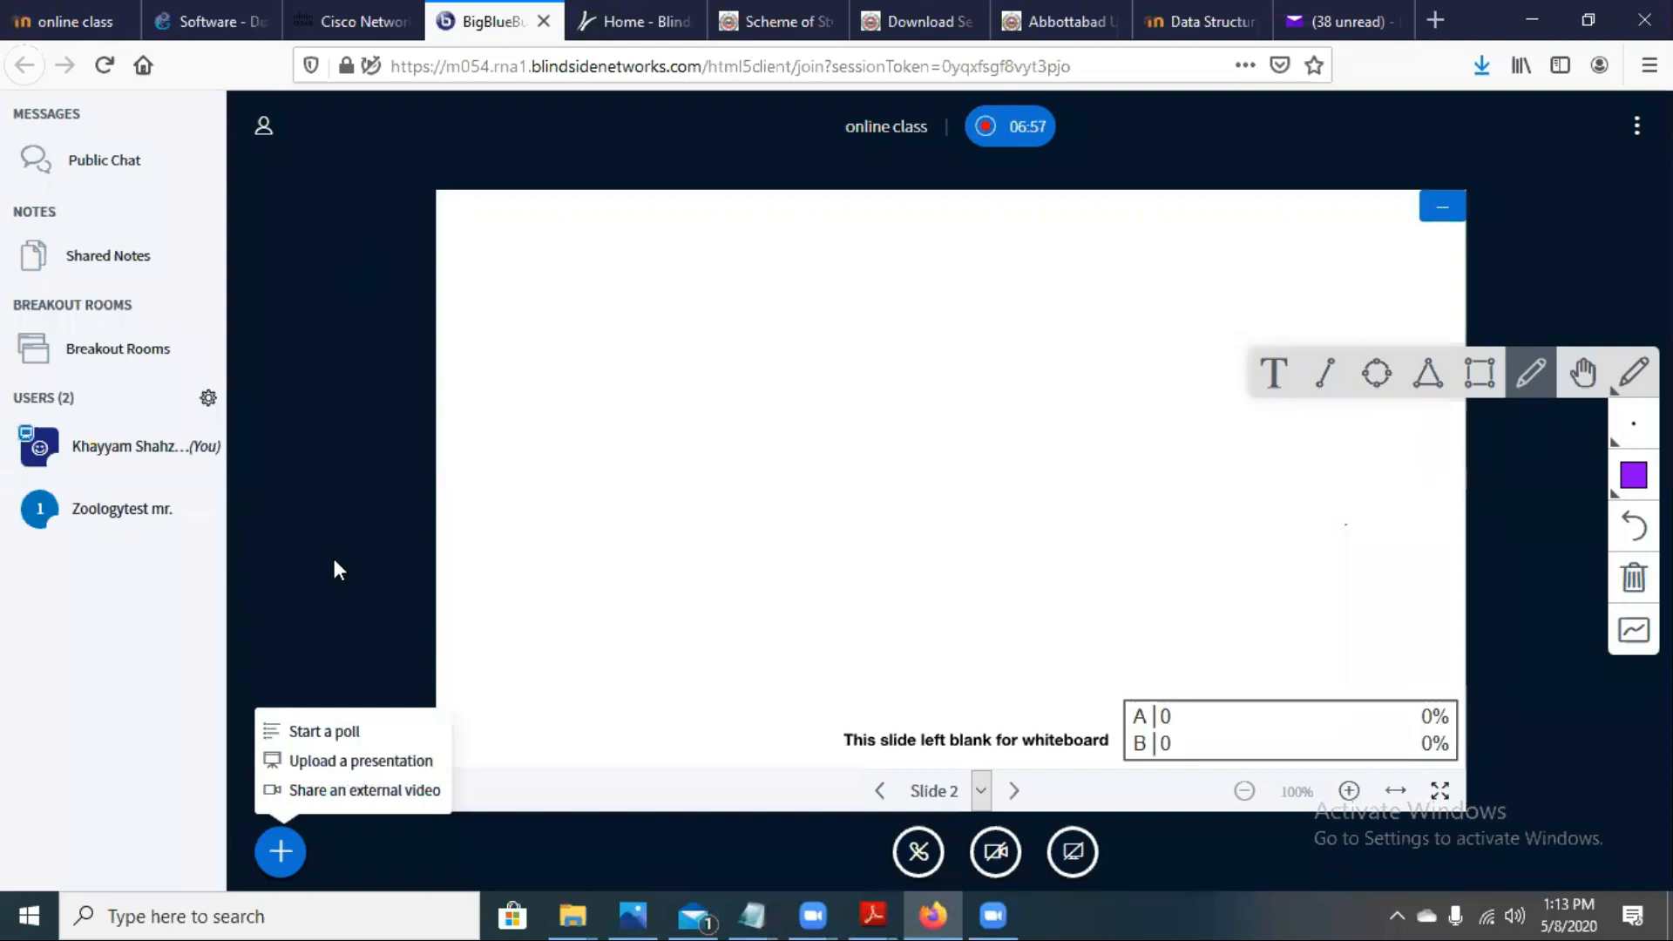
pyautogui.click(317, 733)
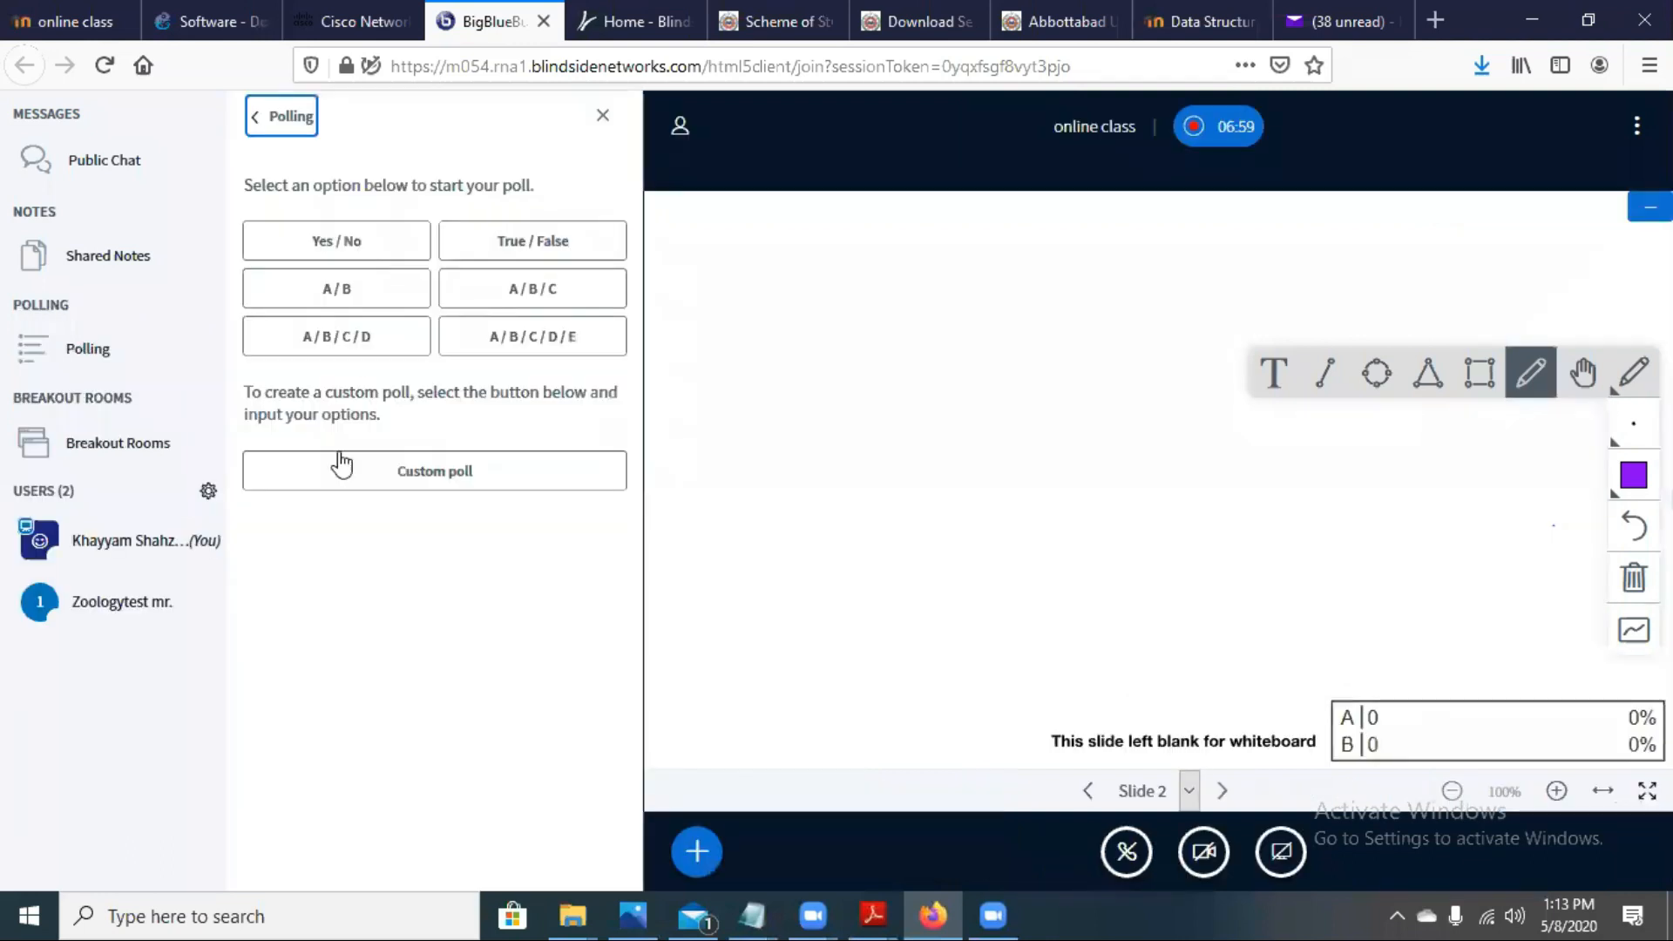
pyautogui.click(374, 313)
pyautogui.click(451, 461)
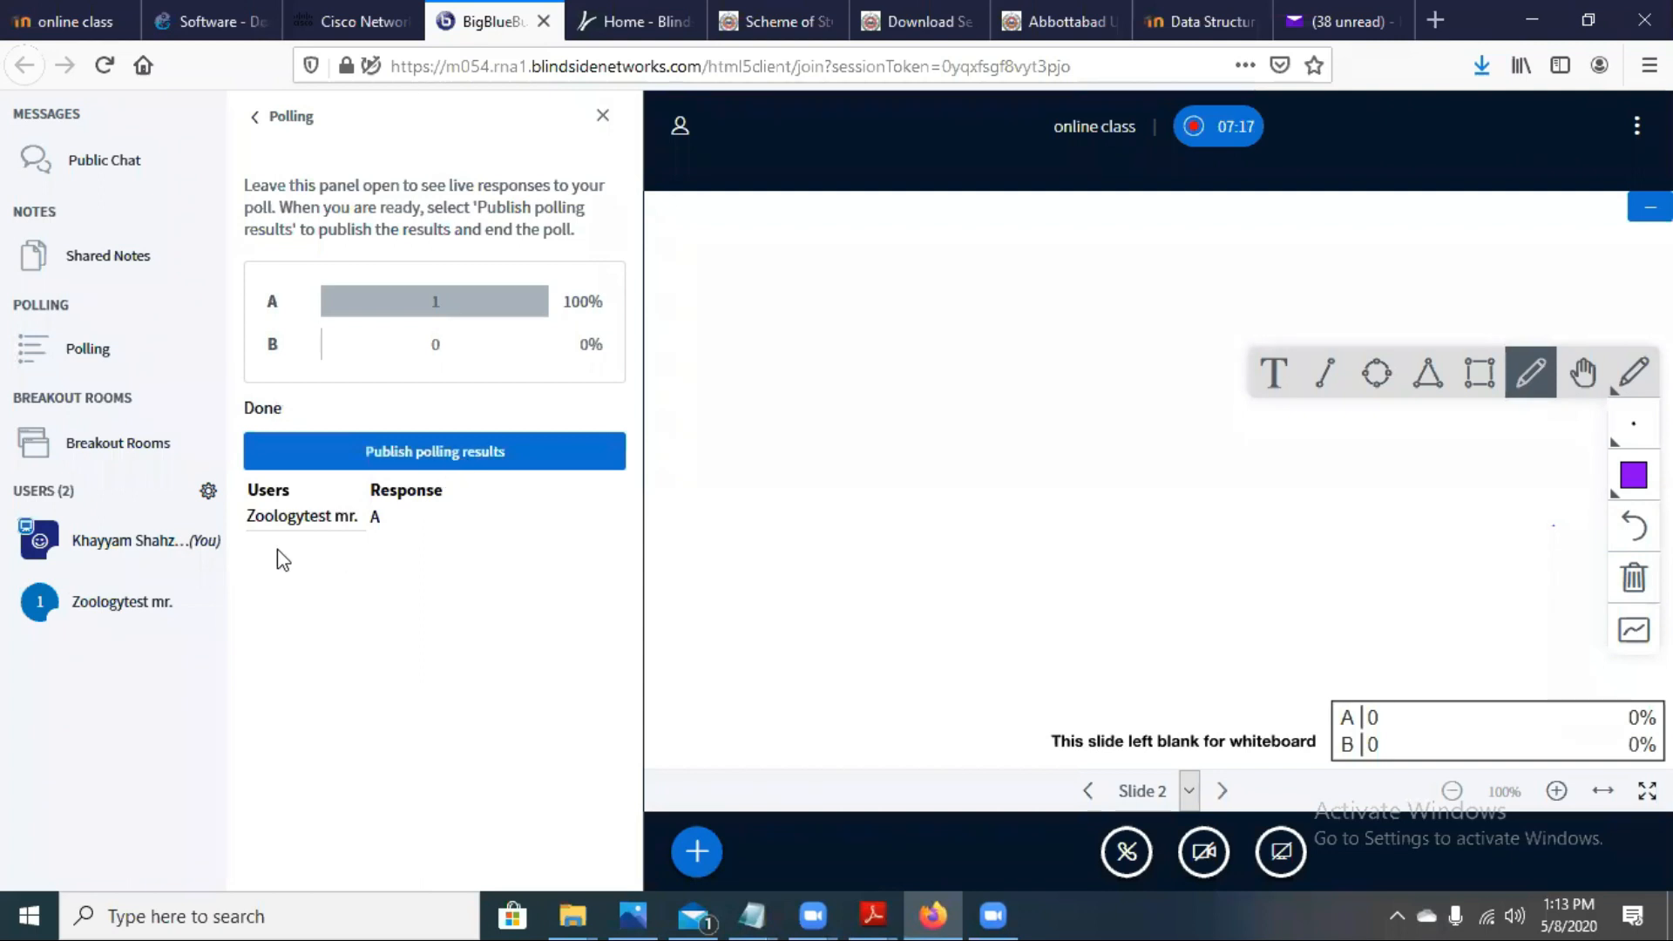
pyautogui.moveTo(275, 527); pyautogui.dragTo(384, 522)
pyautogui.click(422, 535)
pyautogui.click(602, 115)
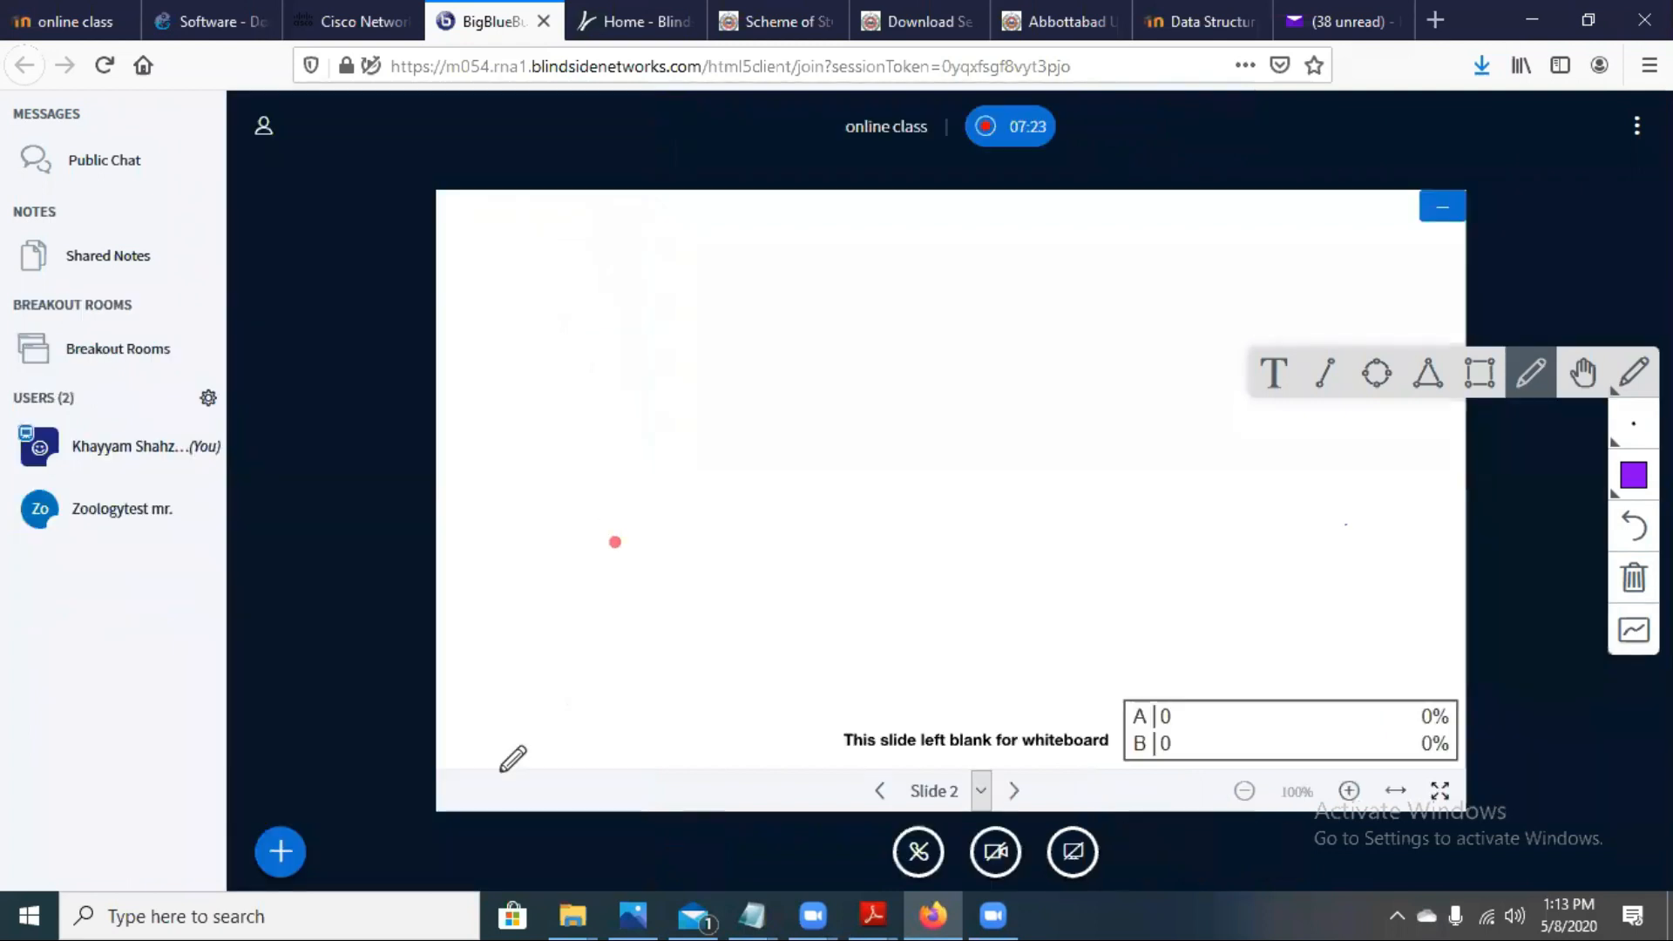
pyautogui.click(280, 847)
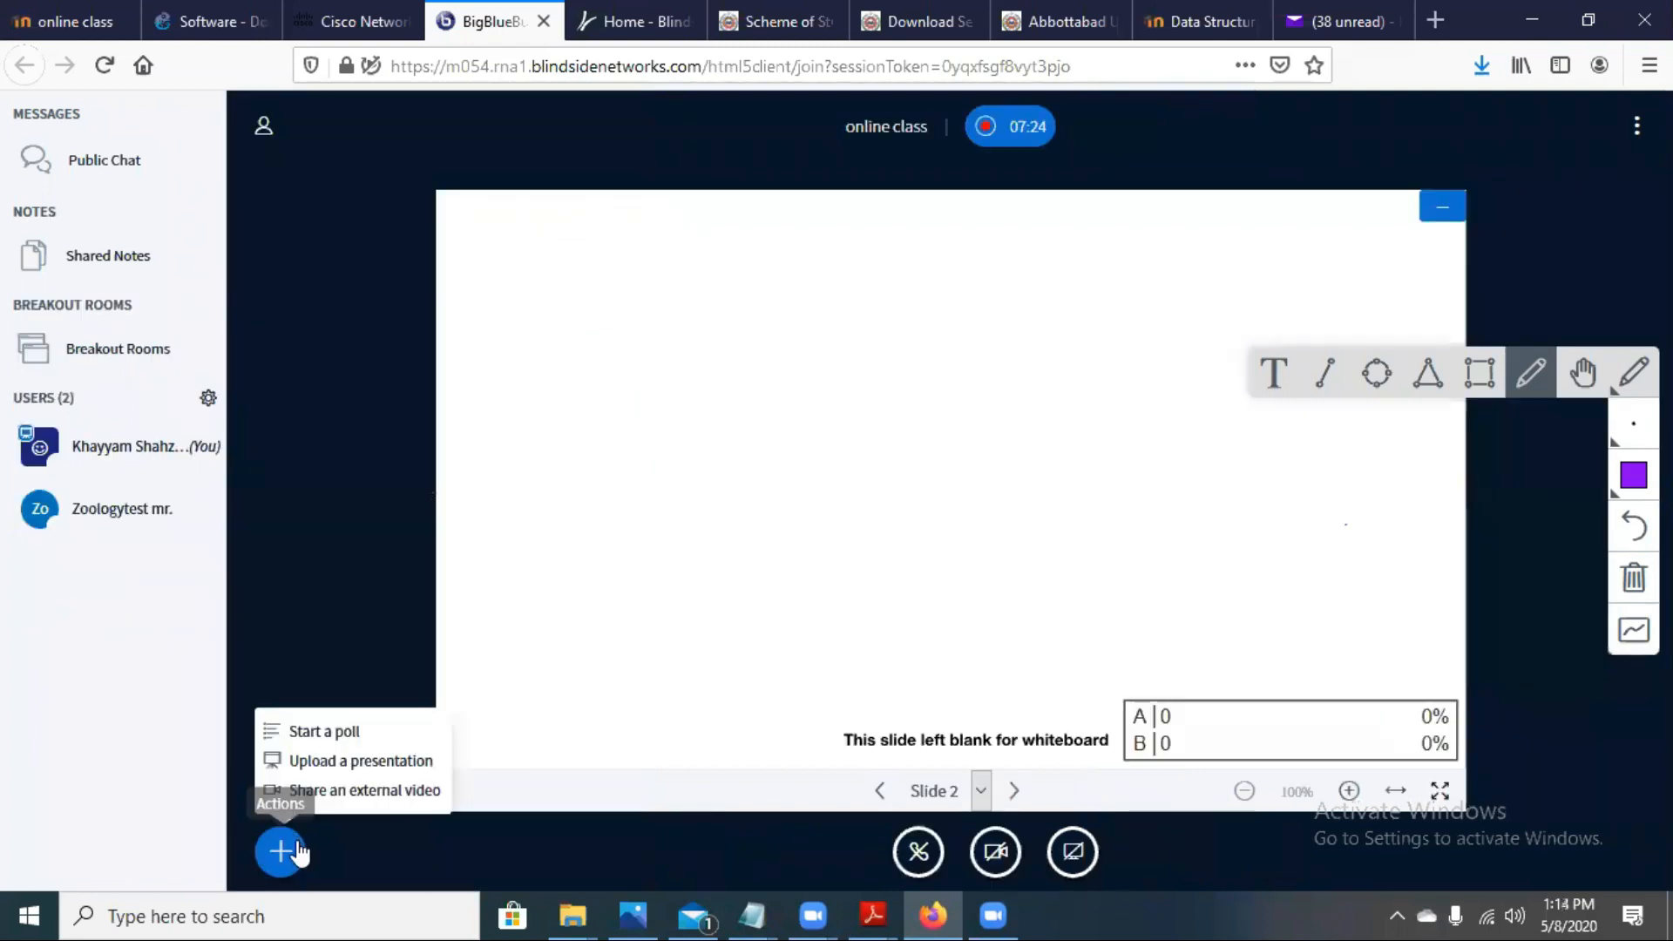
pyautogui.click(381, 767)
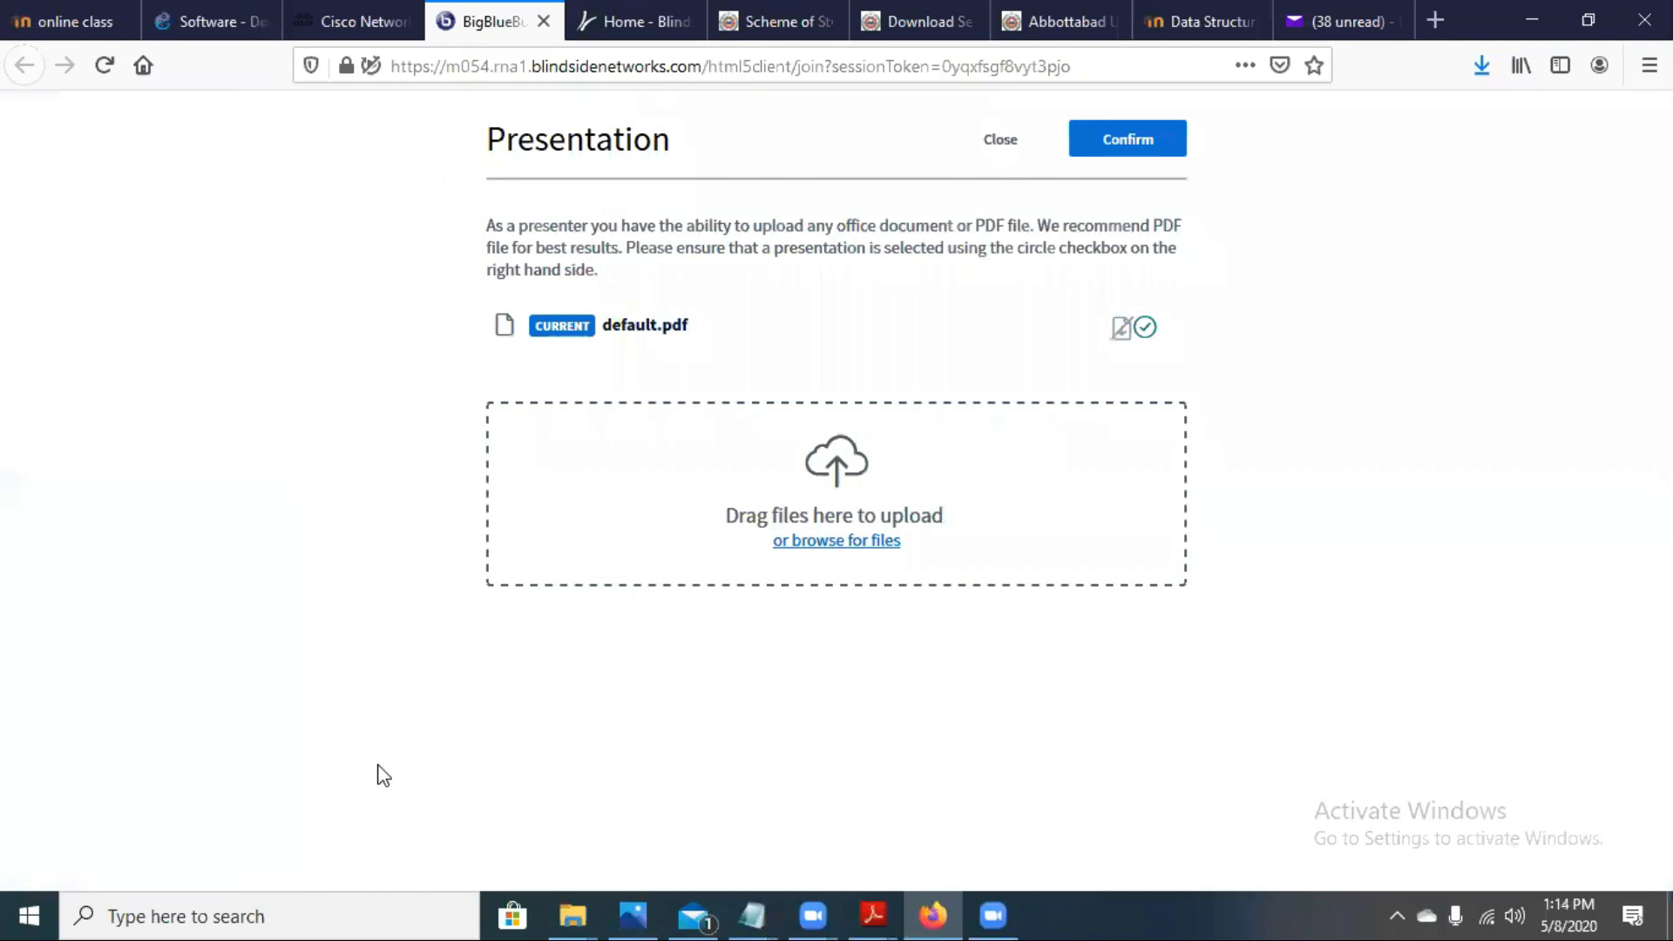
pyautogui.click(392, 31)
pyautogui.click(488, 22)
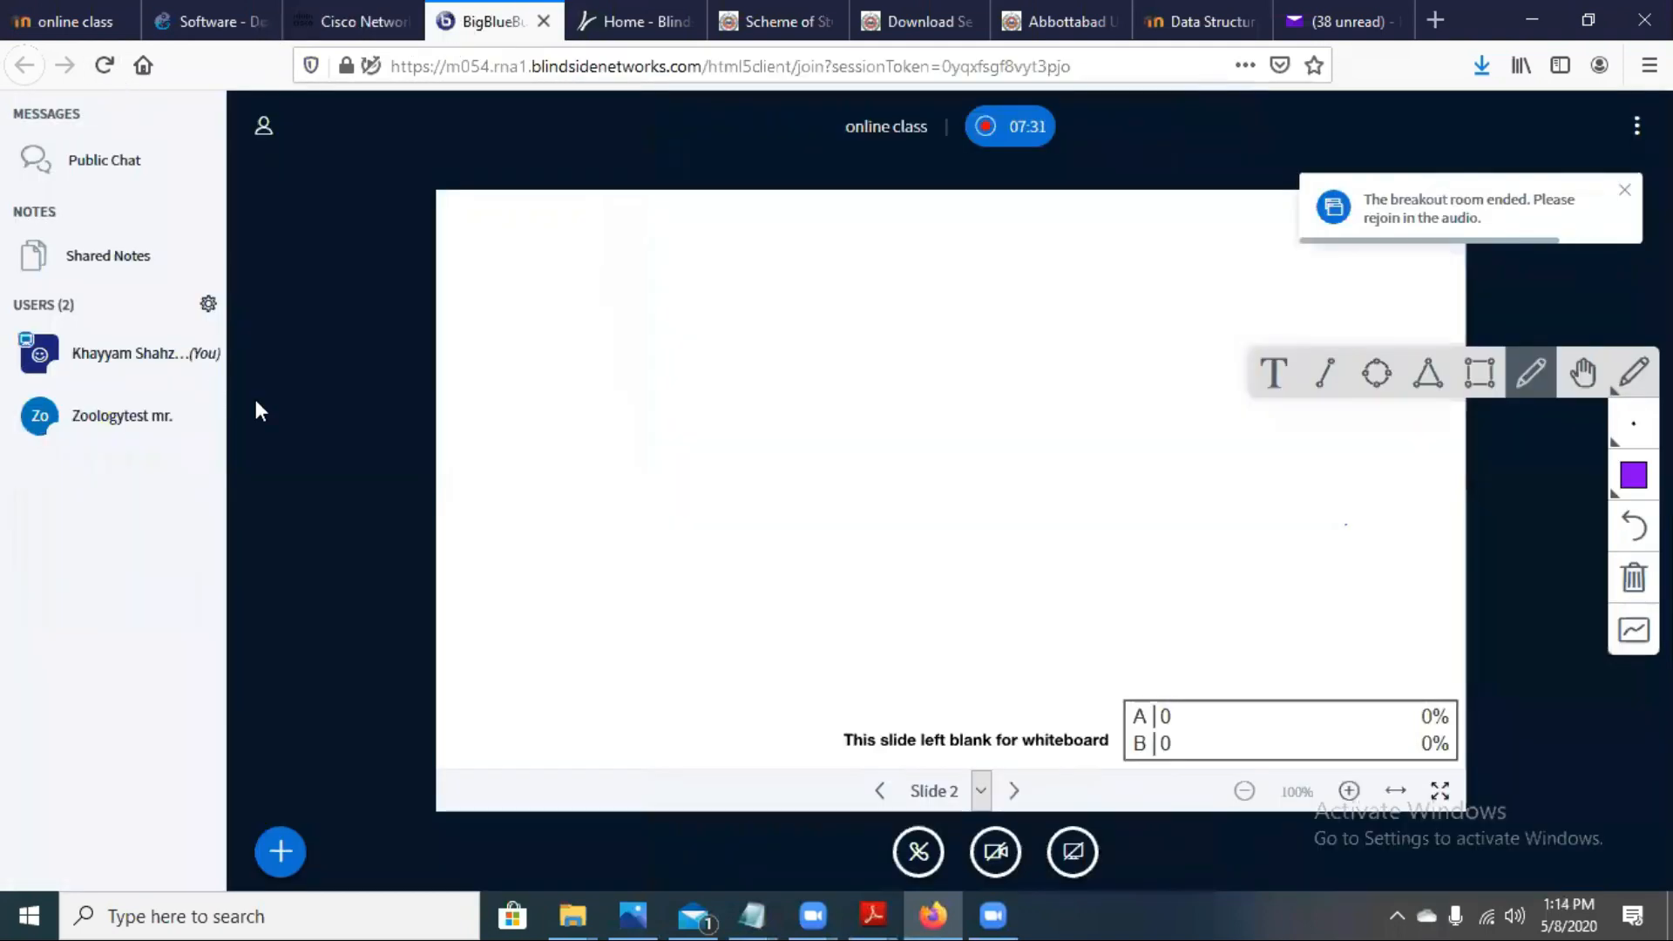
# Step: Upload the "1# Introduction to Networks" PDF from the Computer Networks folder in monday training as the current presentation
pyautogui.click(288, 852)
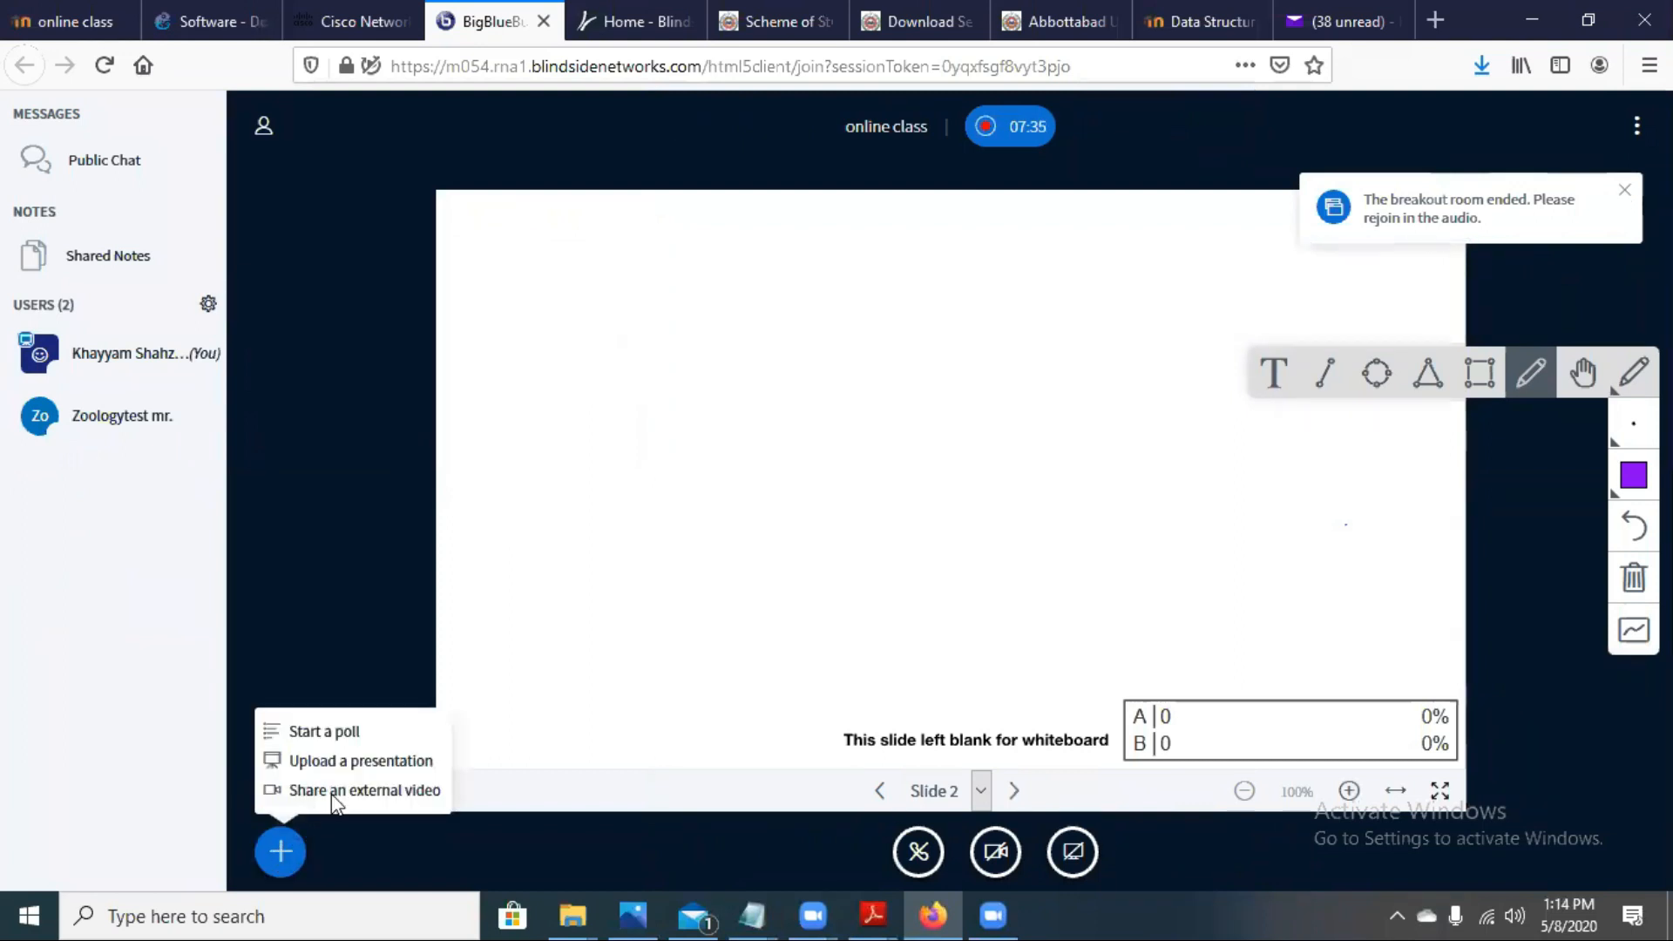
pyautogui.click(357, 764)
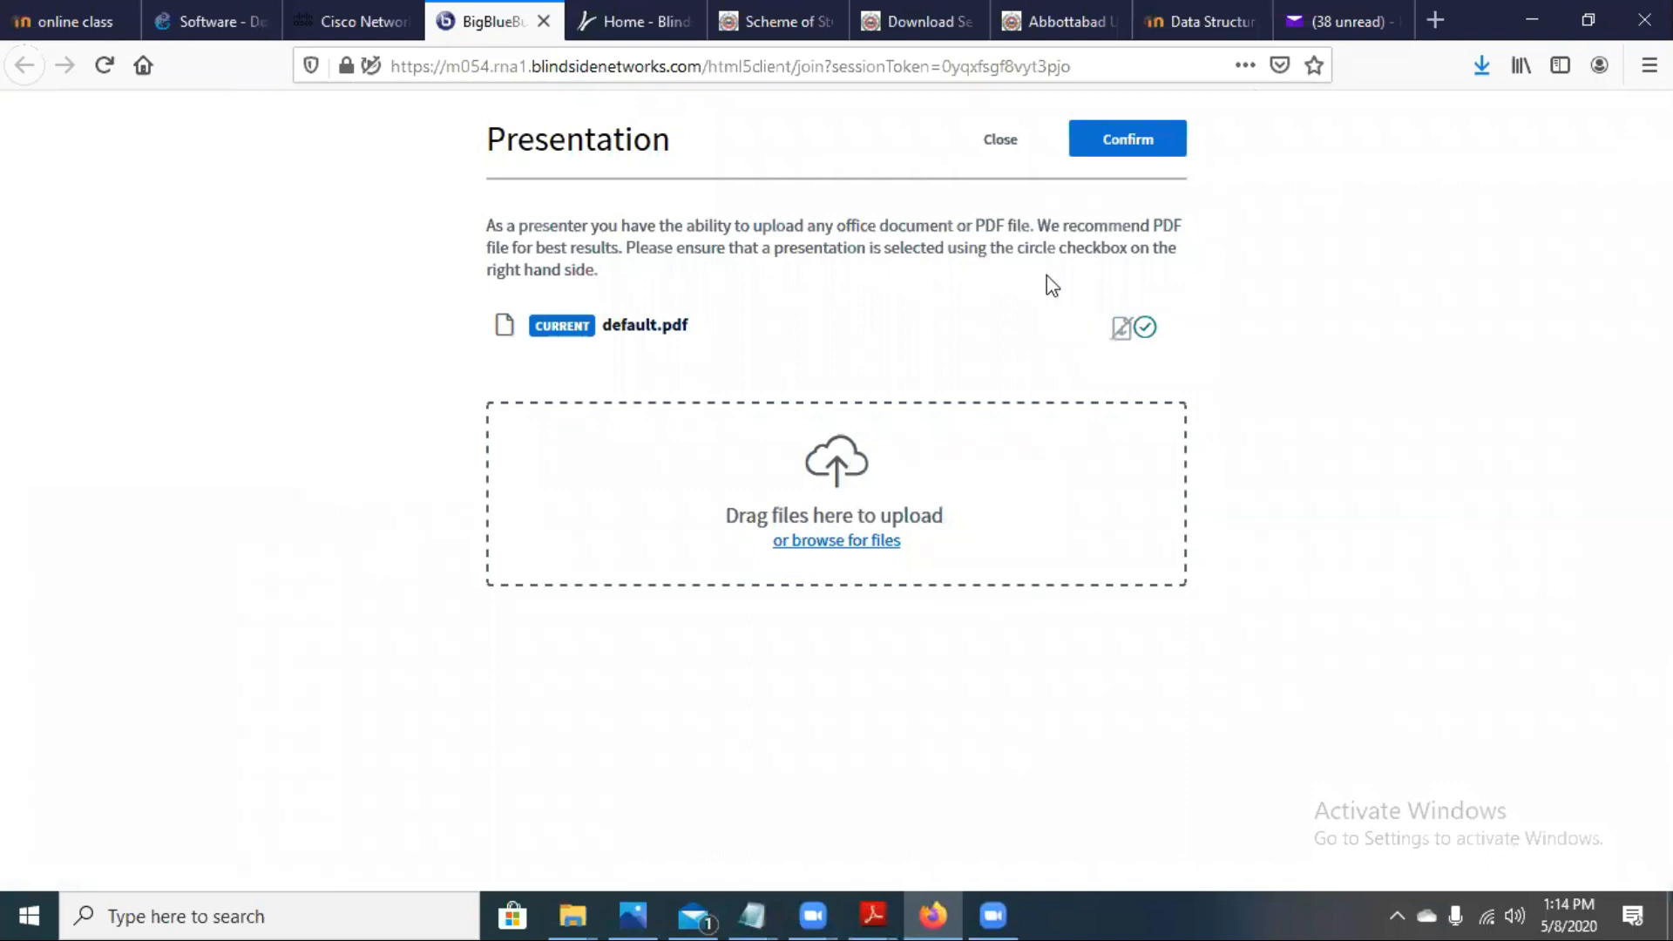
pyautogui.click(836, 541)
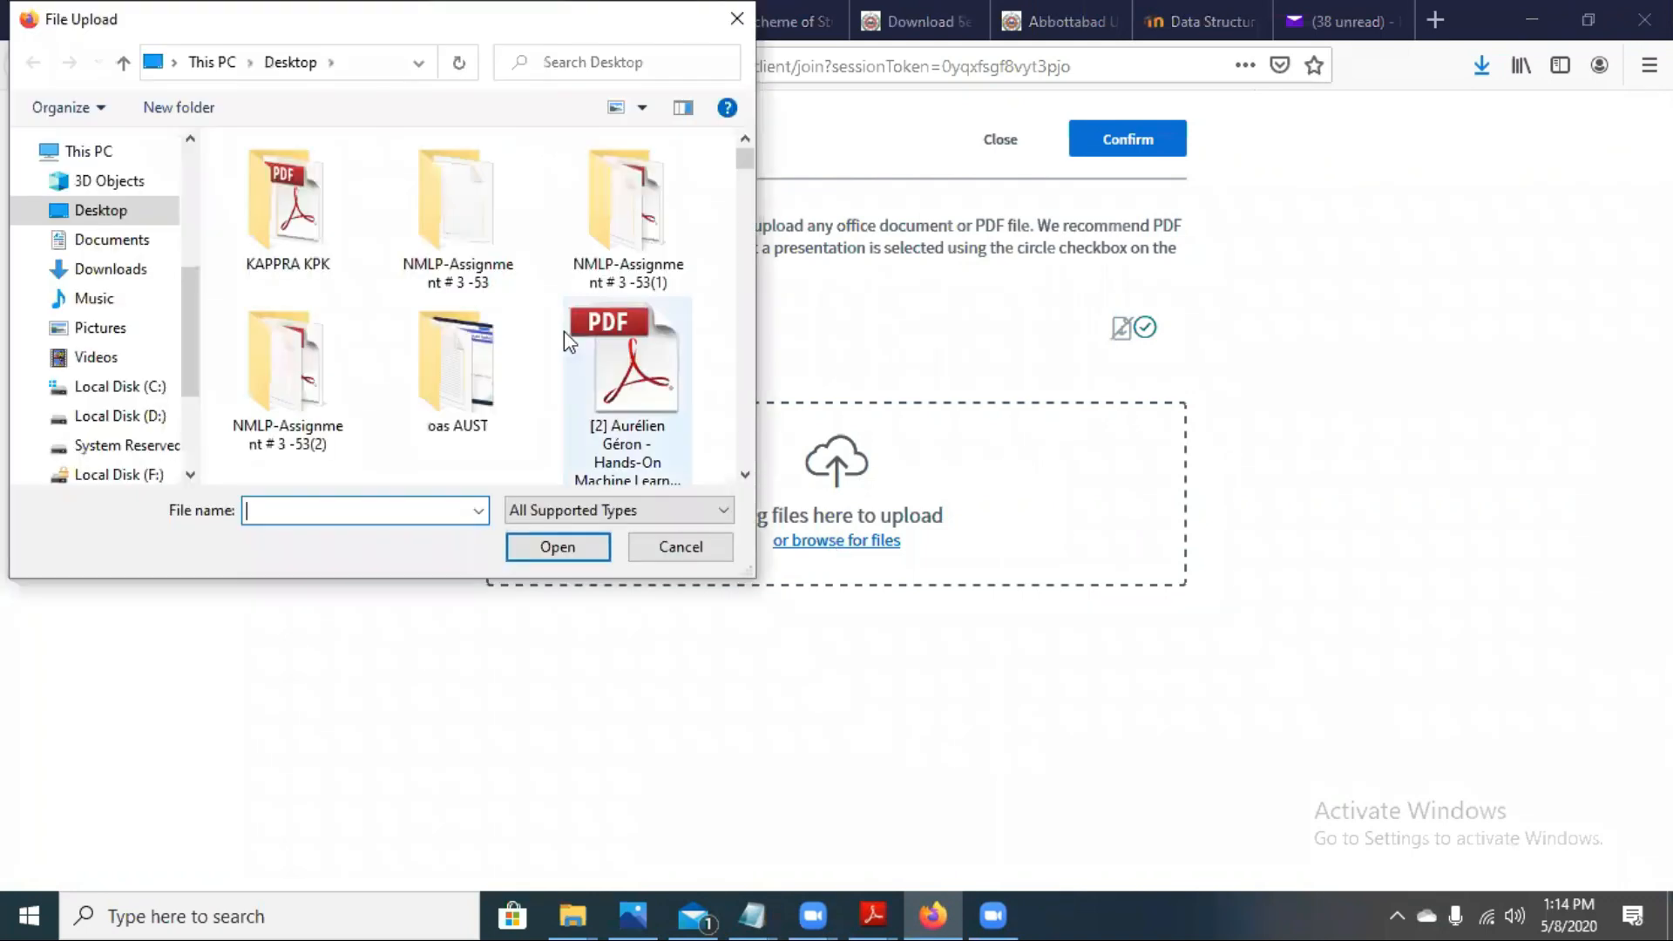
pyautogui.press('m')
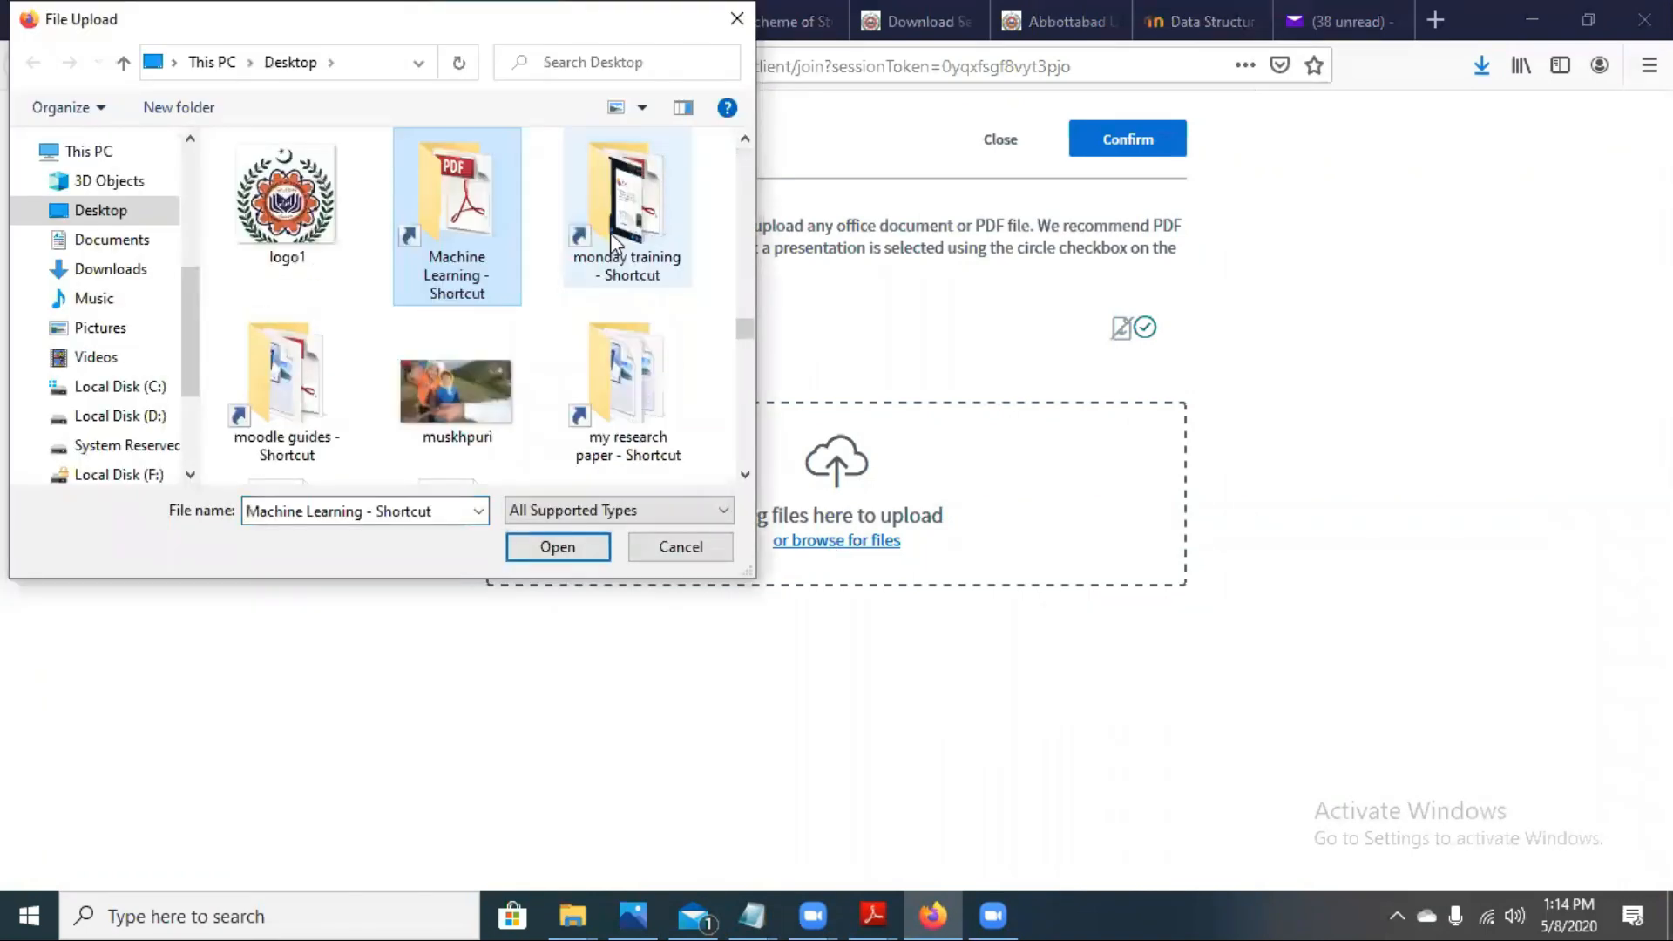
pyautogui.click(613, 228)
pyautogui.doubleClick(613, 228)
pyautogui.click(453, 237)
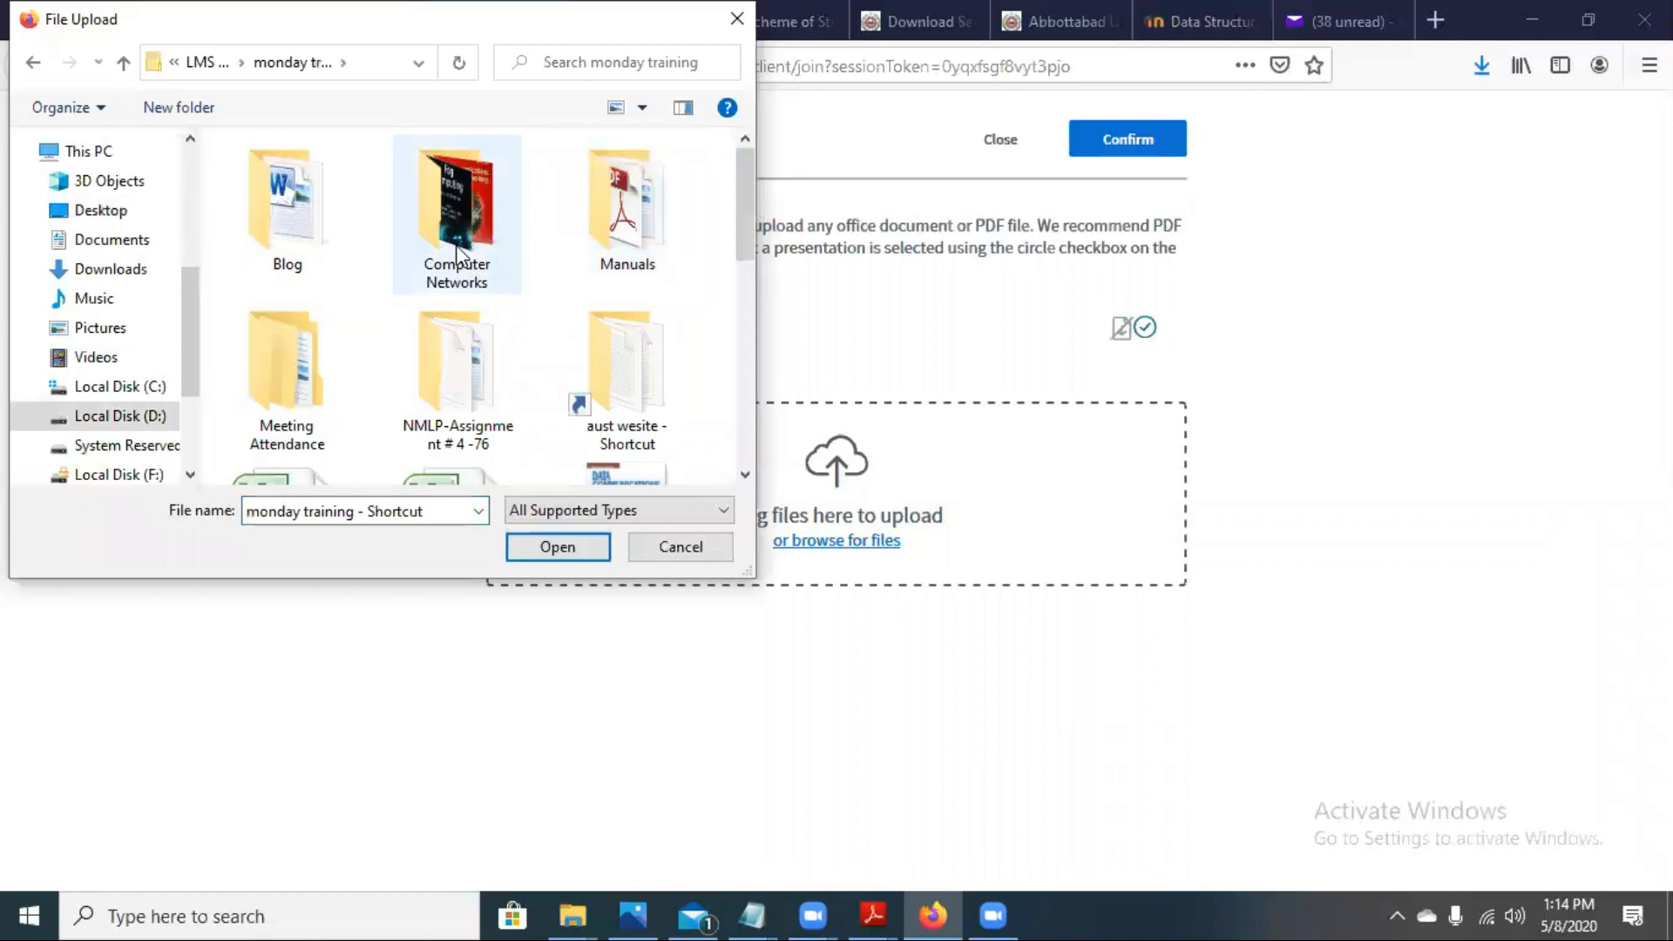
pyautogui.doubleClick(453, 237)
pyautogui.doubleClick(422, 218)
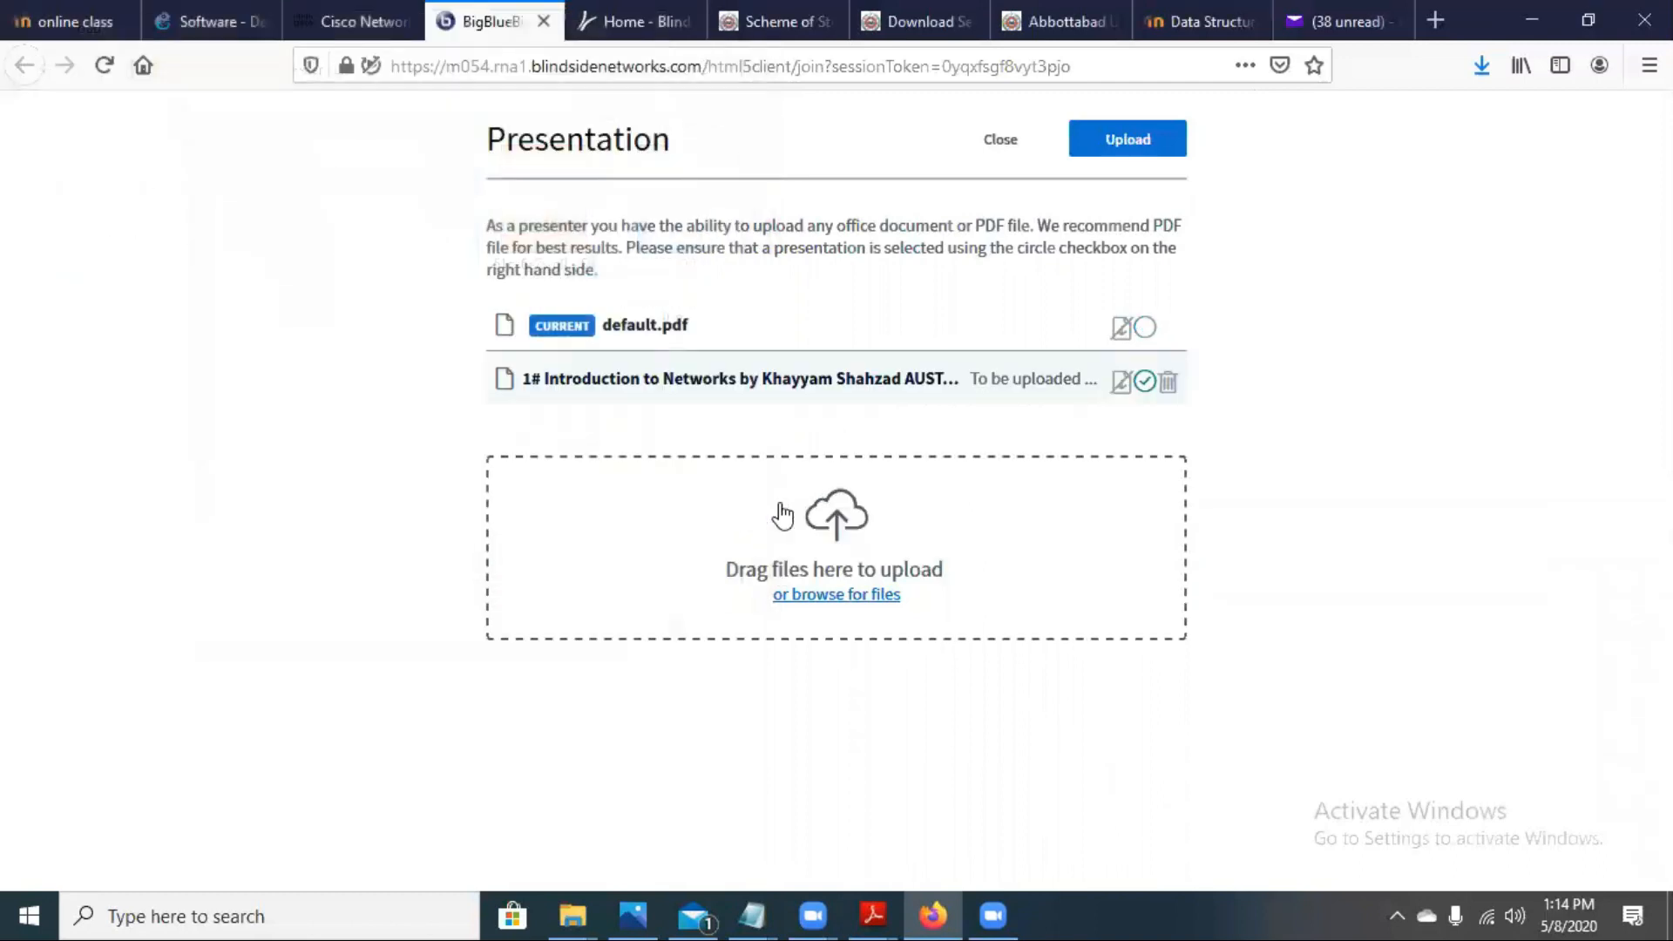
pyautogui.click(1115, 137)
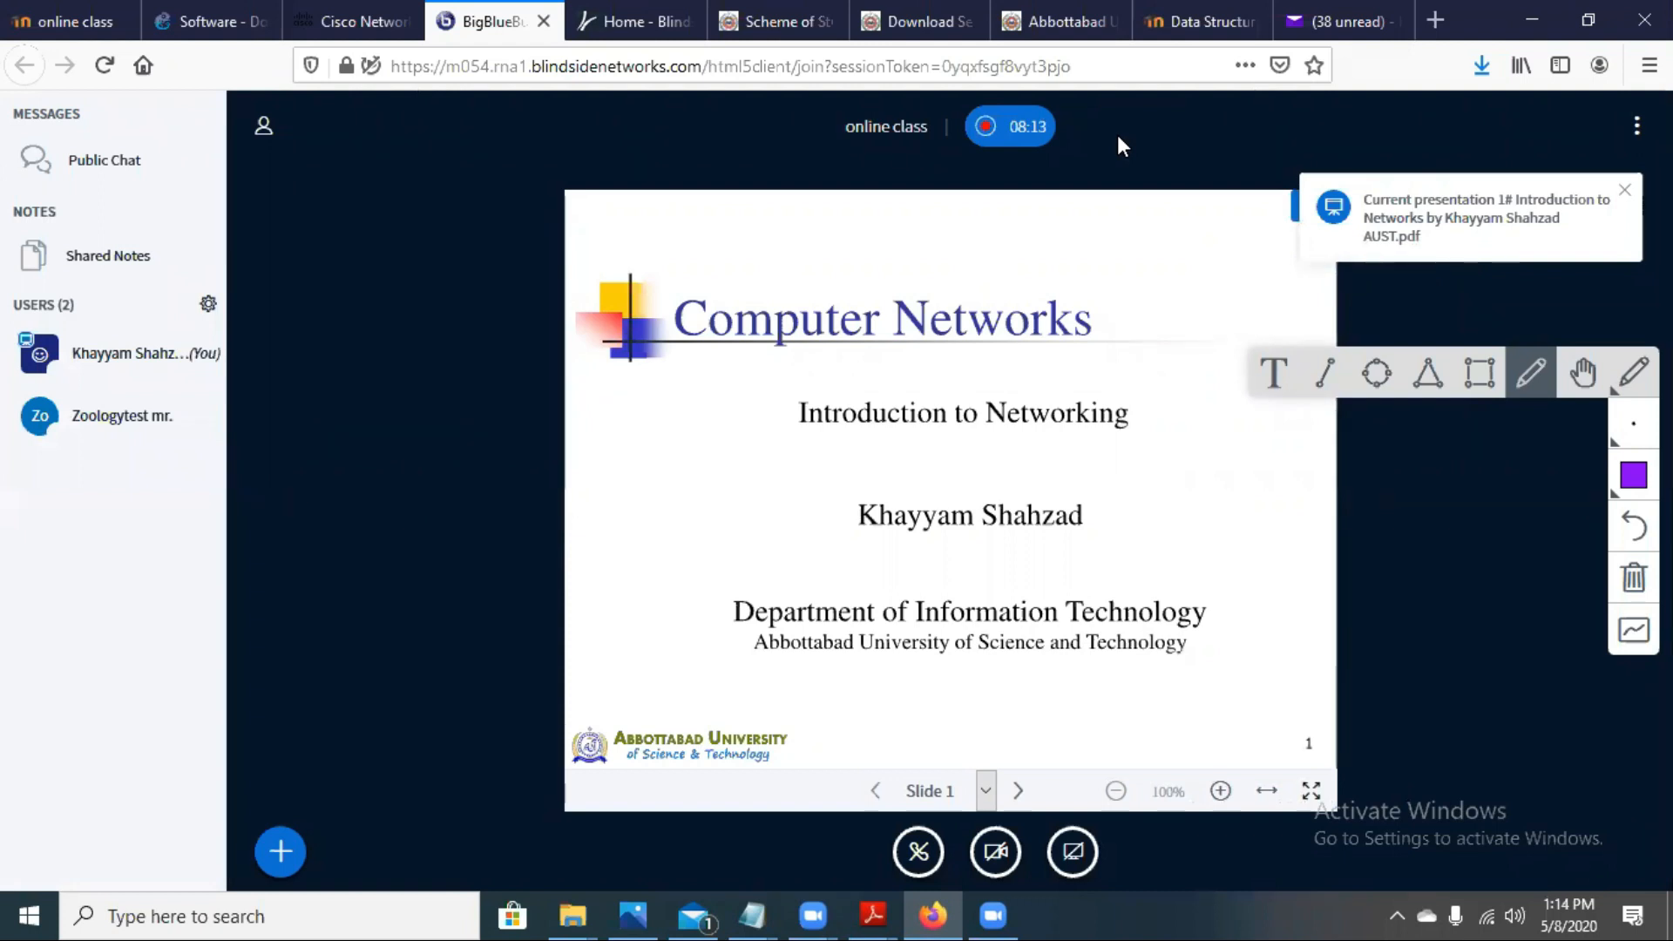
# Step: Advance the uploaded Computer Networks presentation from its title slide to slide 6
pyautogui.click(1020, 795)
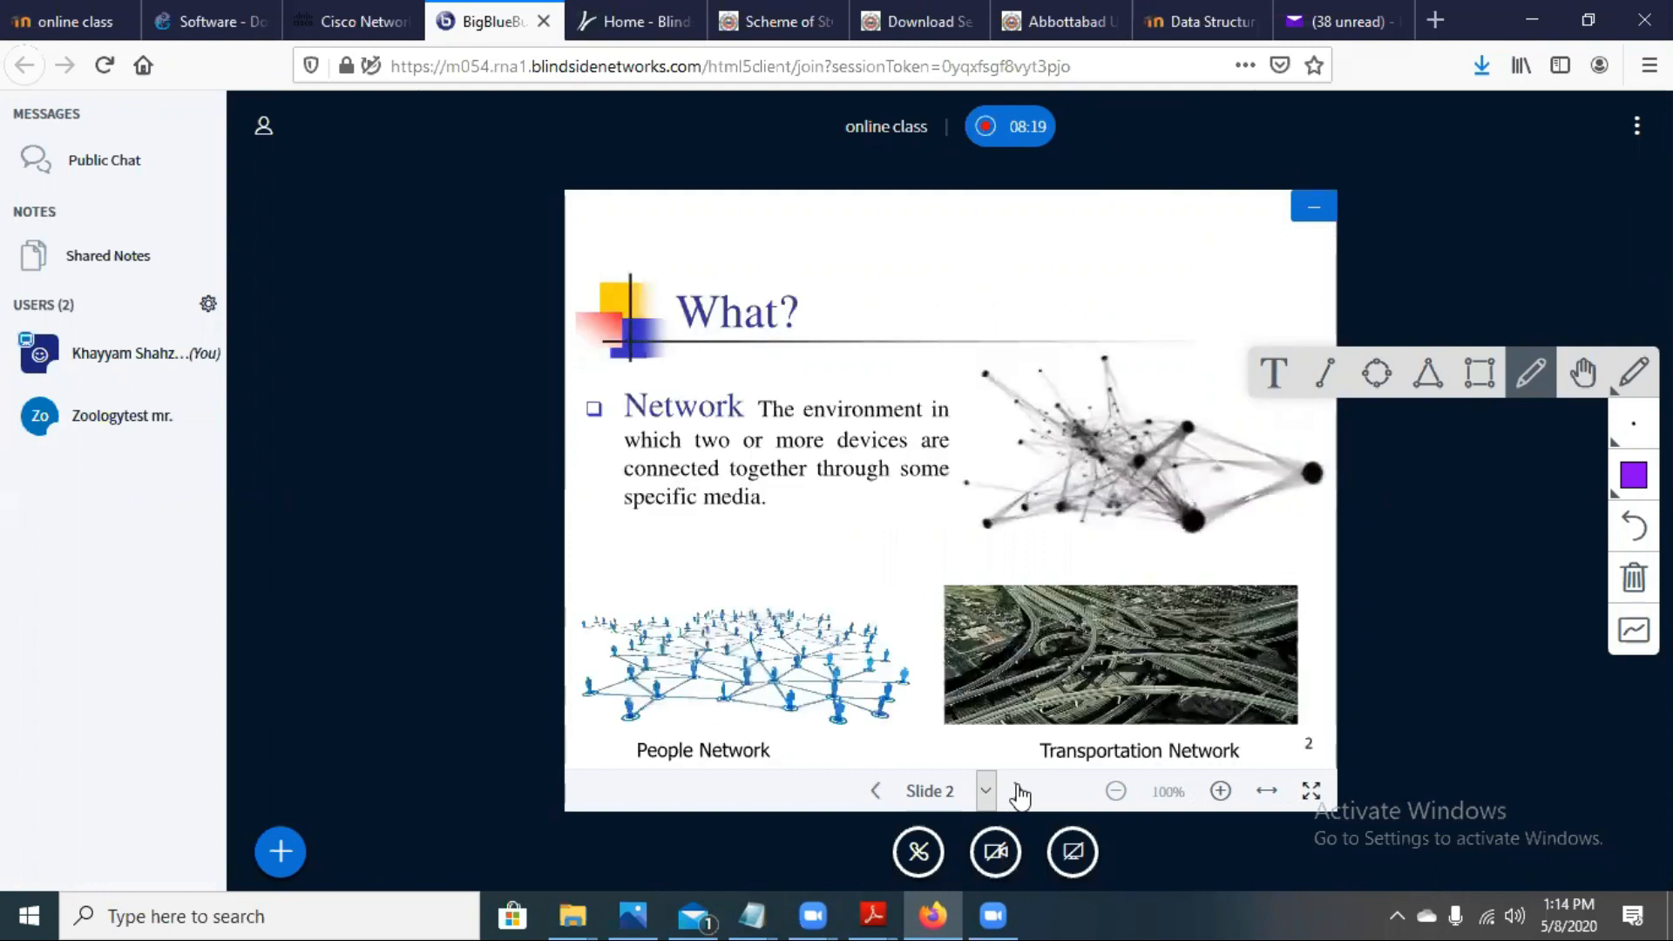
pyautogui.click(1019, 793)
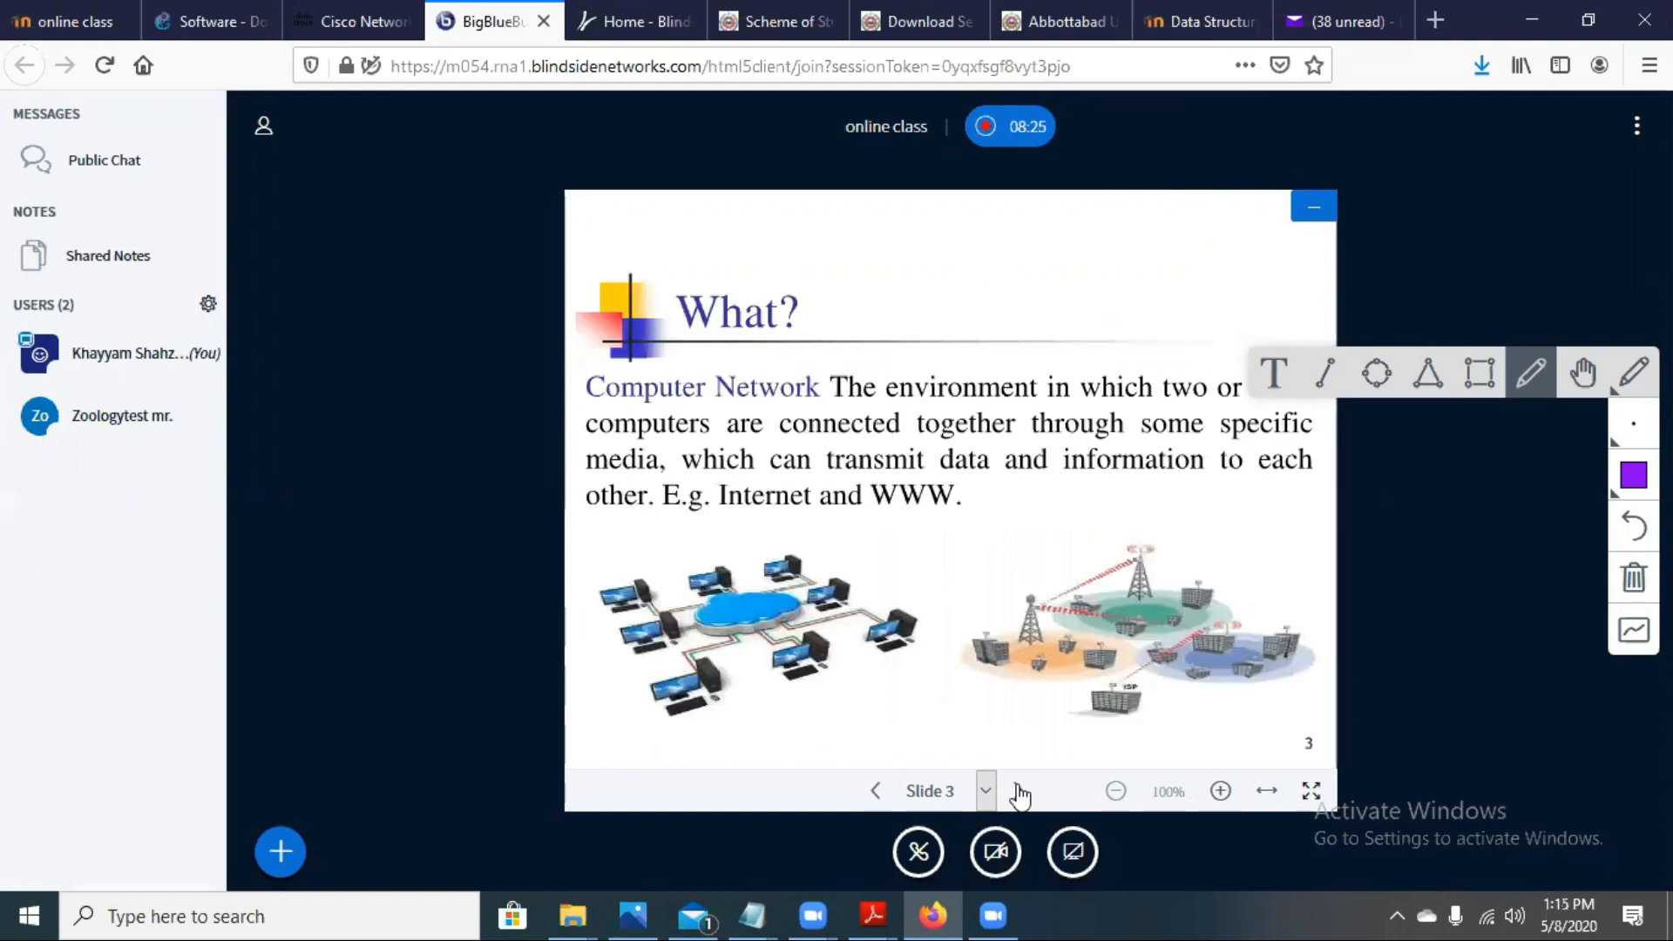
pyautogui.click(1020, 792)
pyautogui.click(1019, 793)
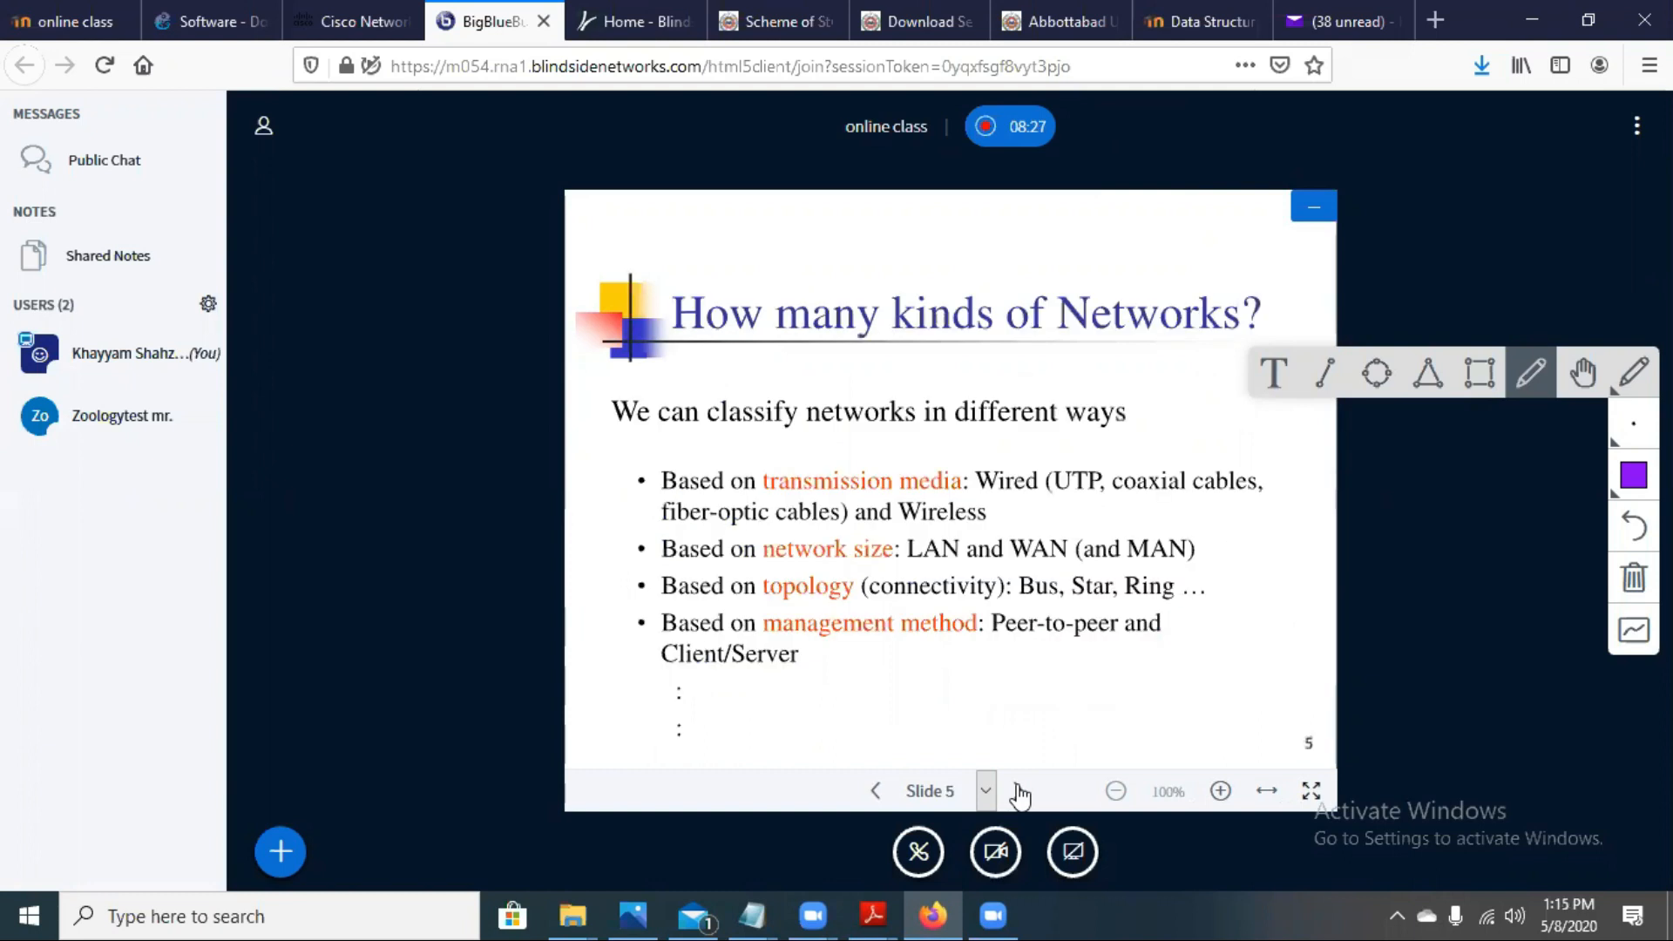
pyautogui.click(1019, 792)
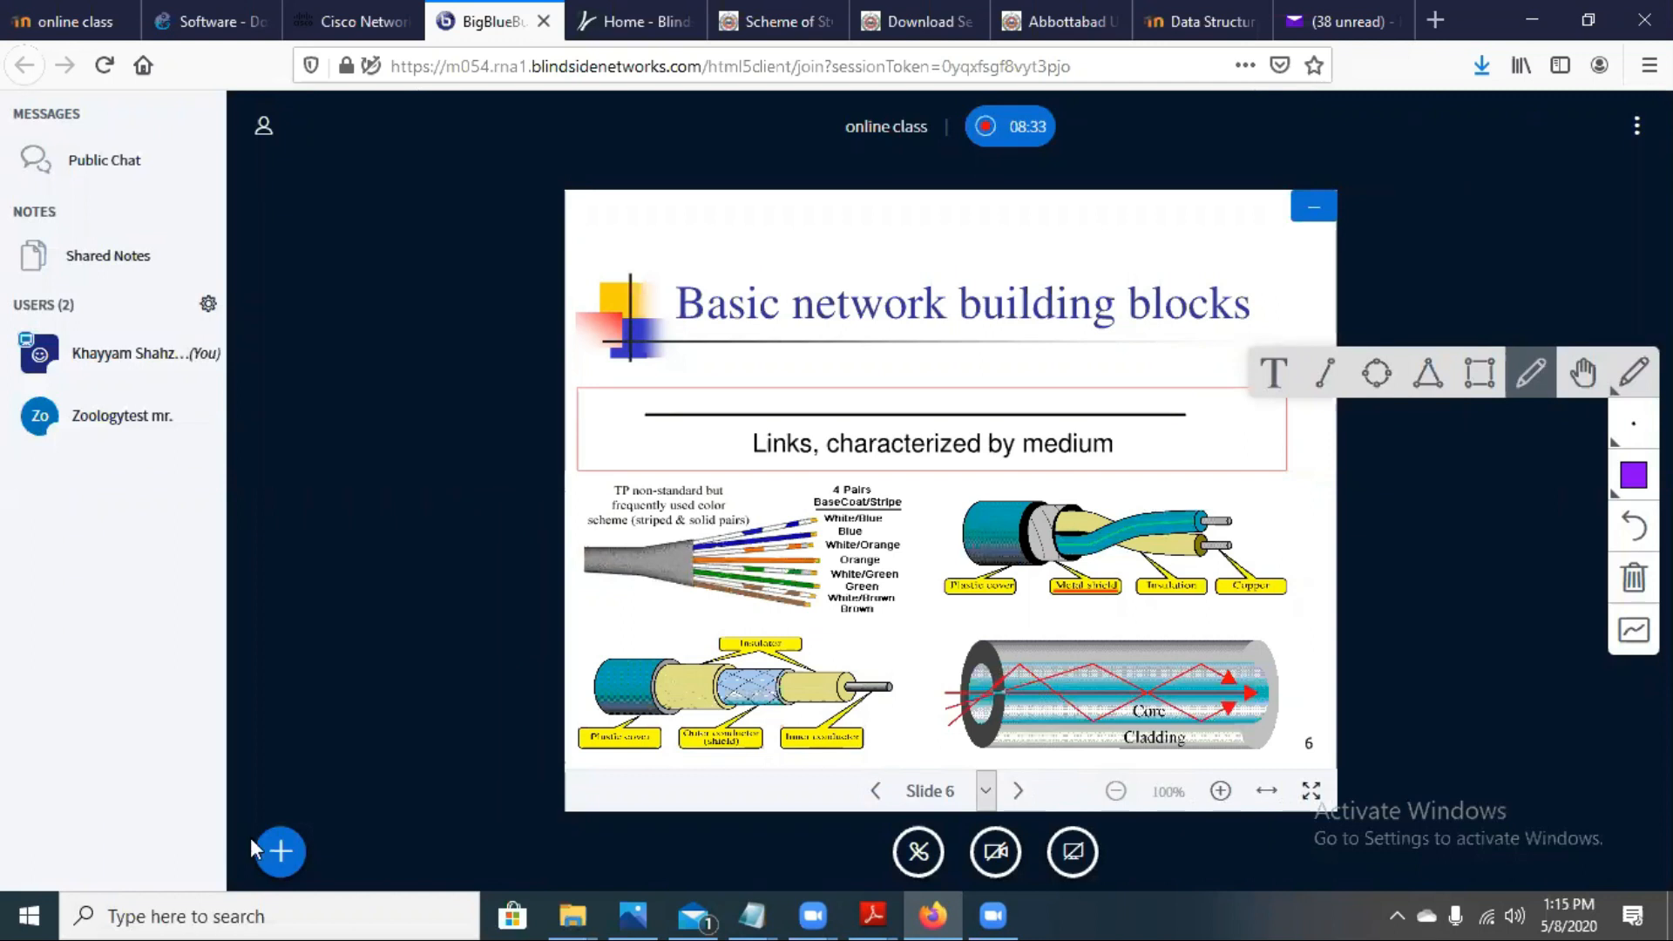
# Step: Start sharing an external video and load youtube.com in a new browser tab to find one
pyautogui.click(279, 862)
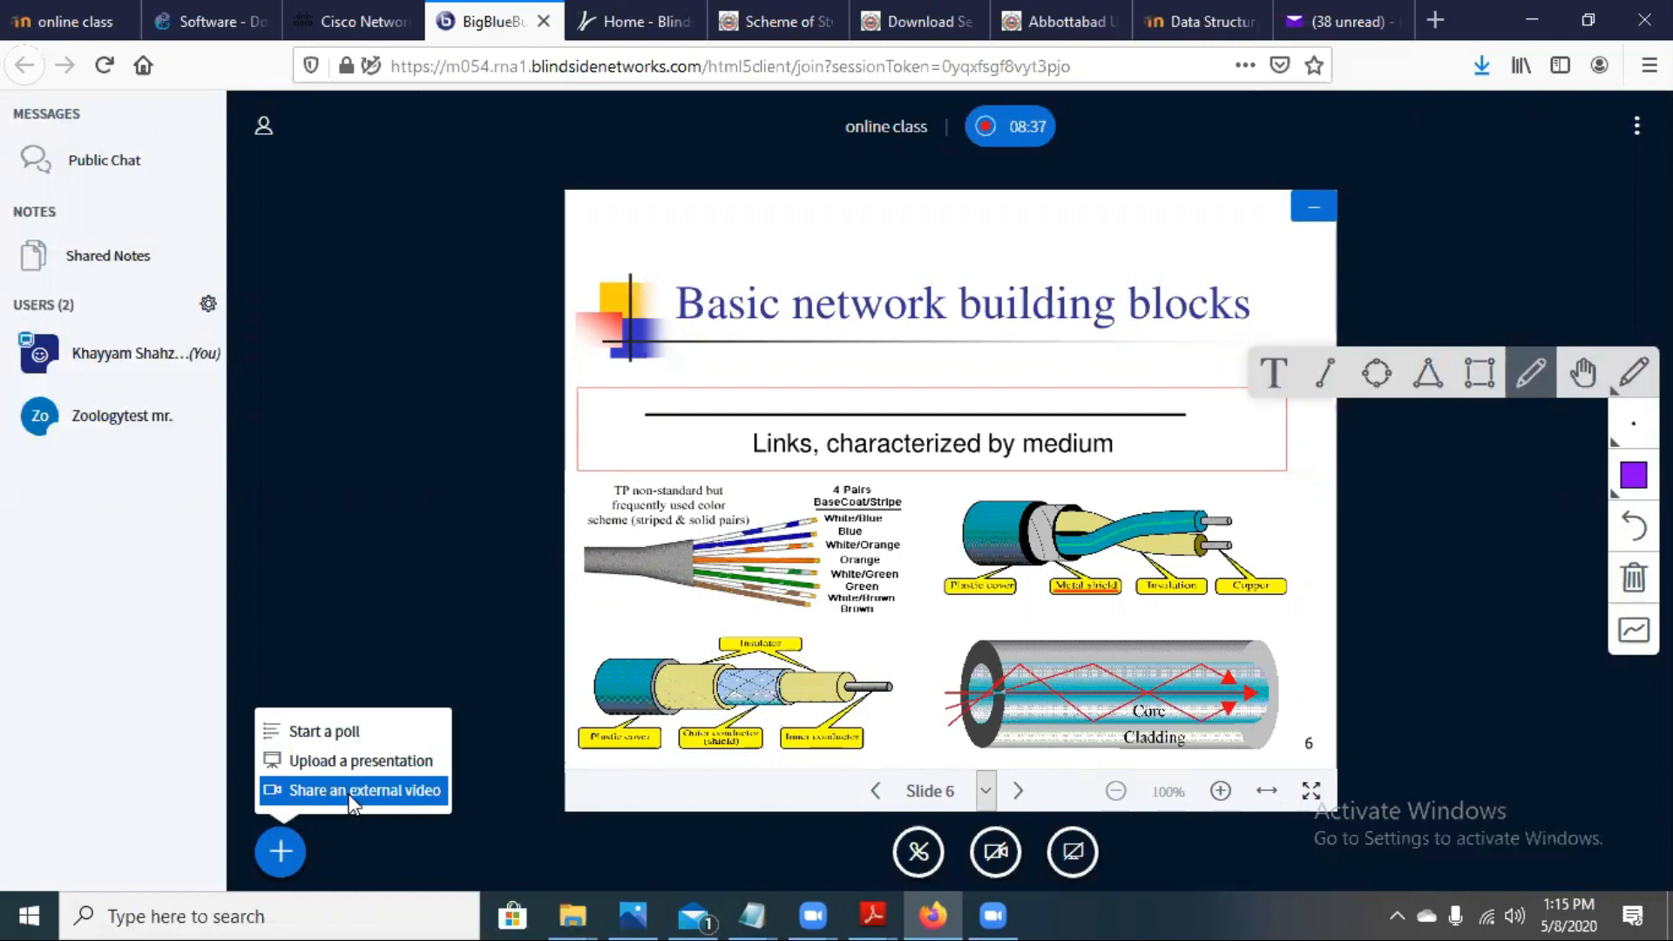
pyautogui.click(351, 790)
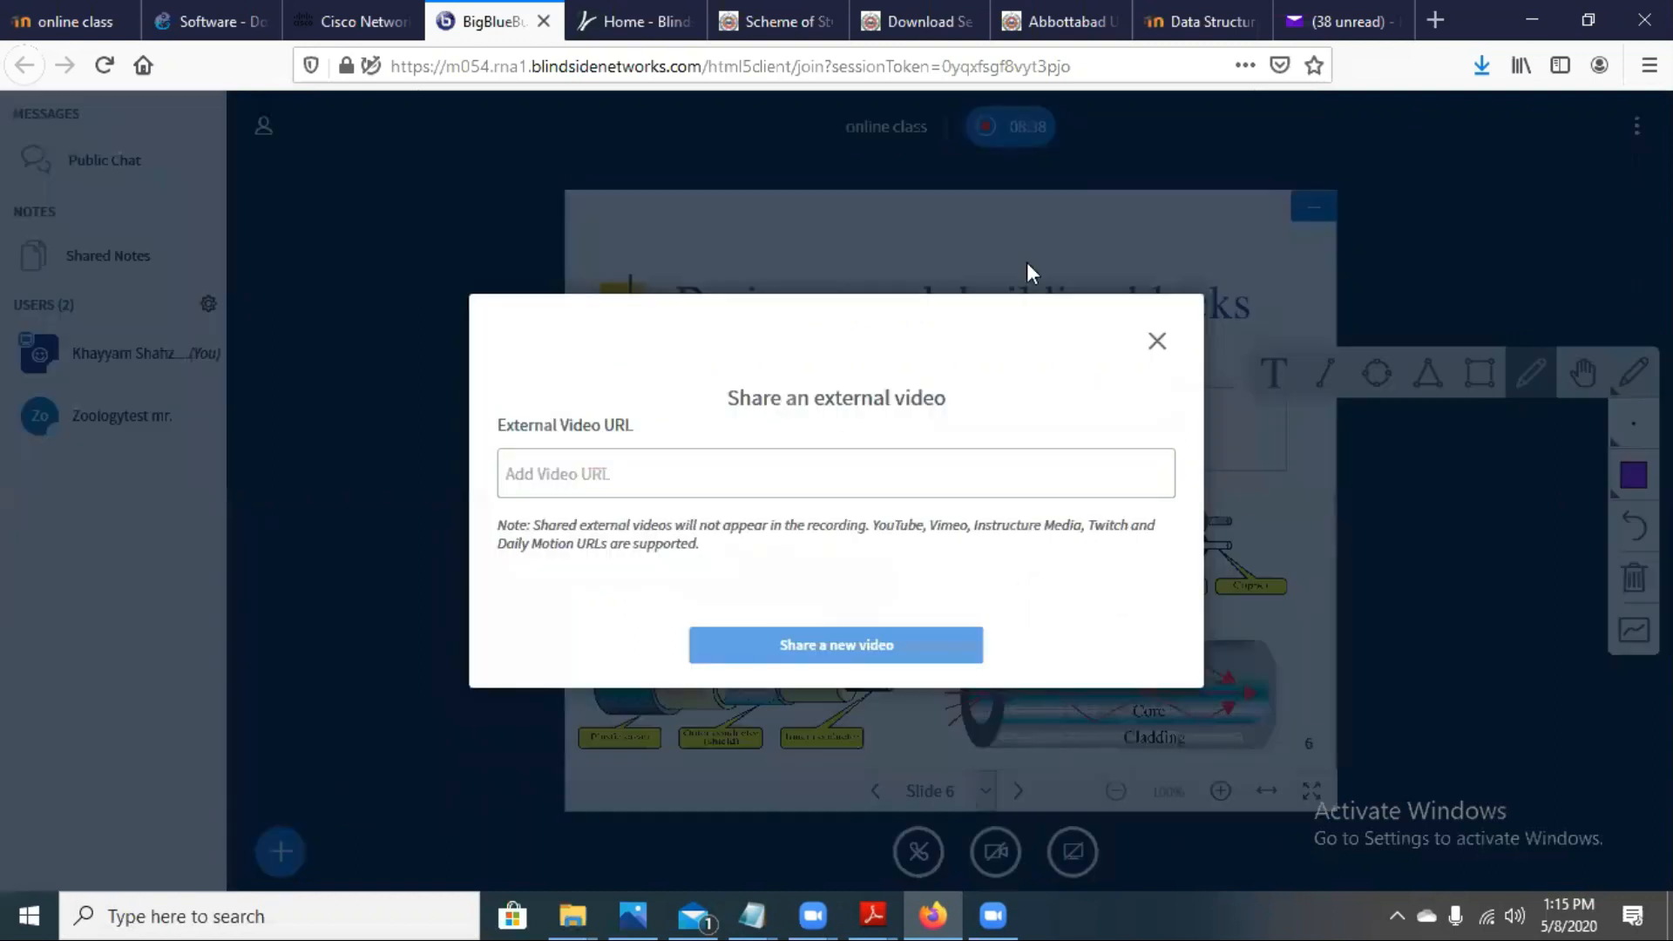
pyautogui.hotkey('ctrl', 't')
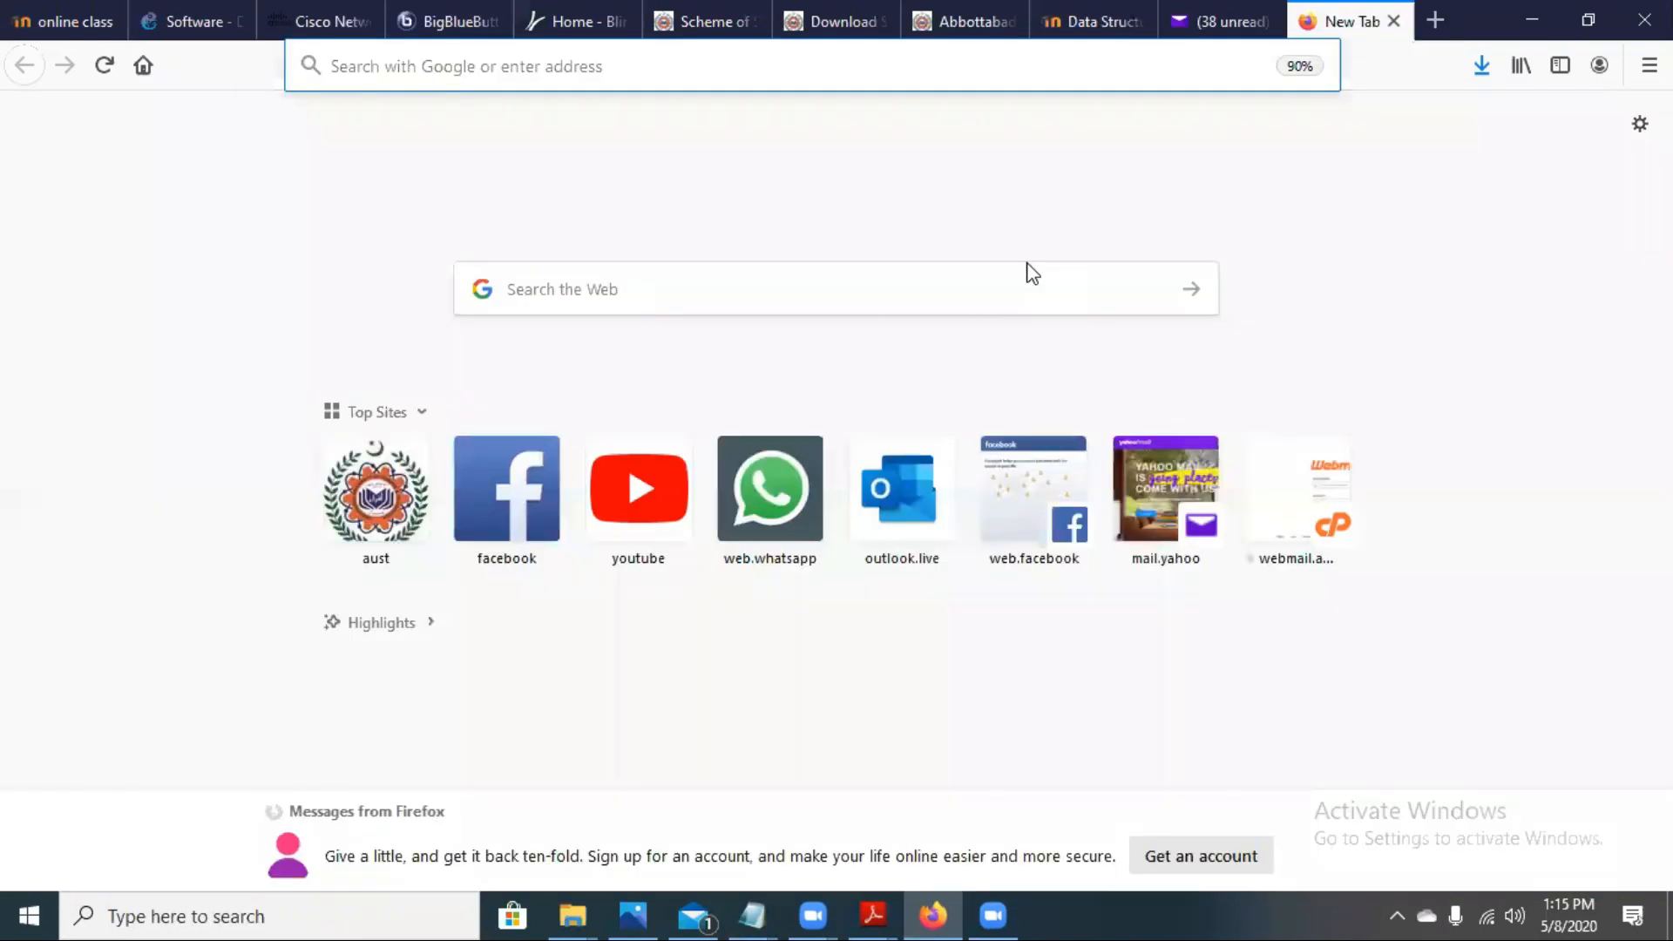
pyautogui.press('Down')
pyautogui.write('you')
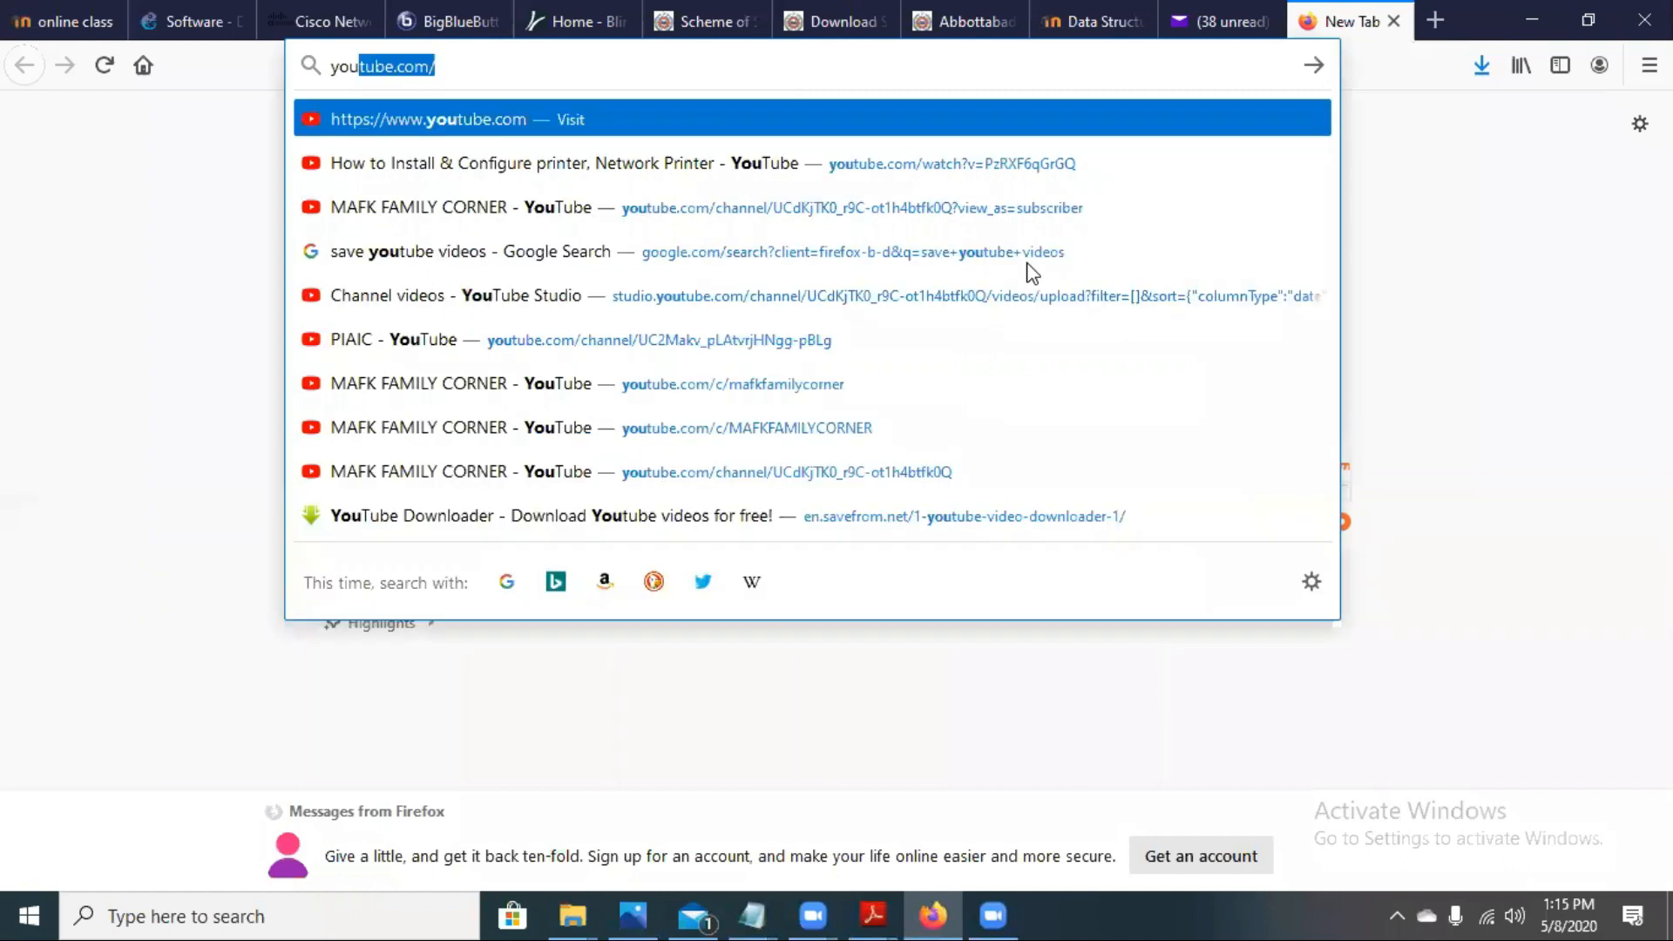
pyautogui.write('tube')
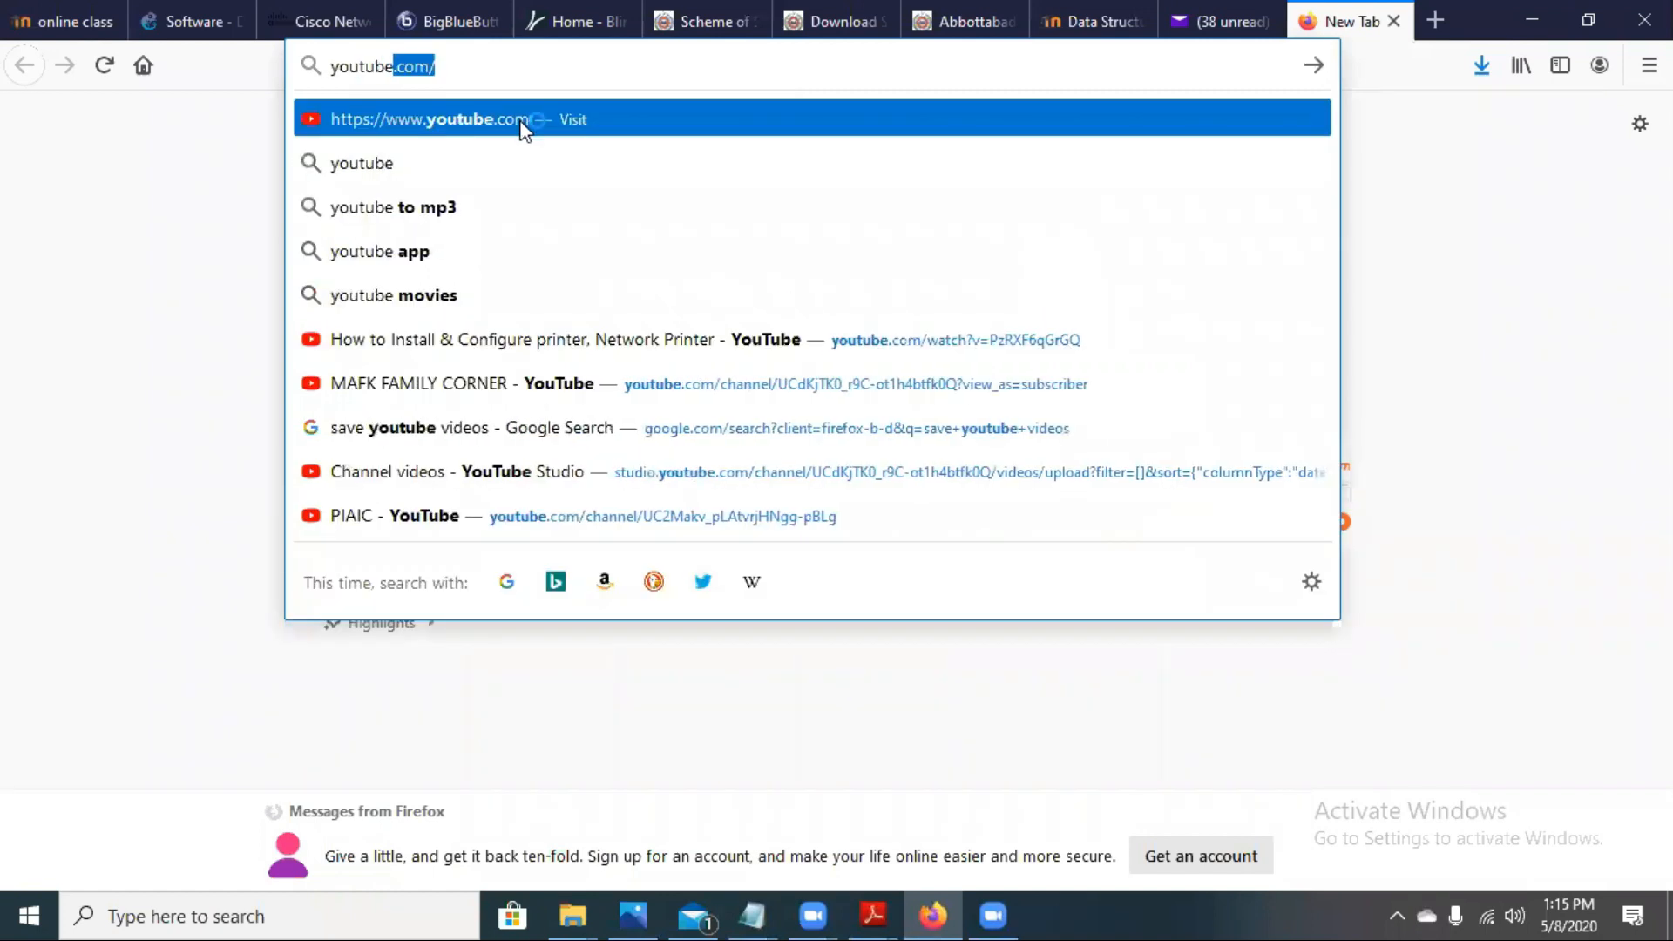
pyautogui.click(523, 129)
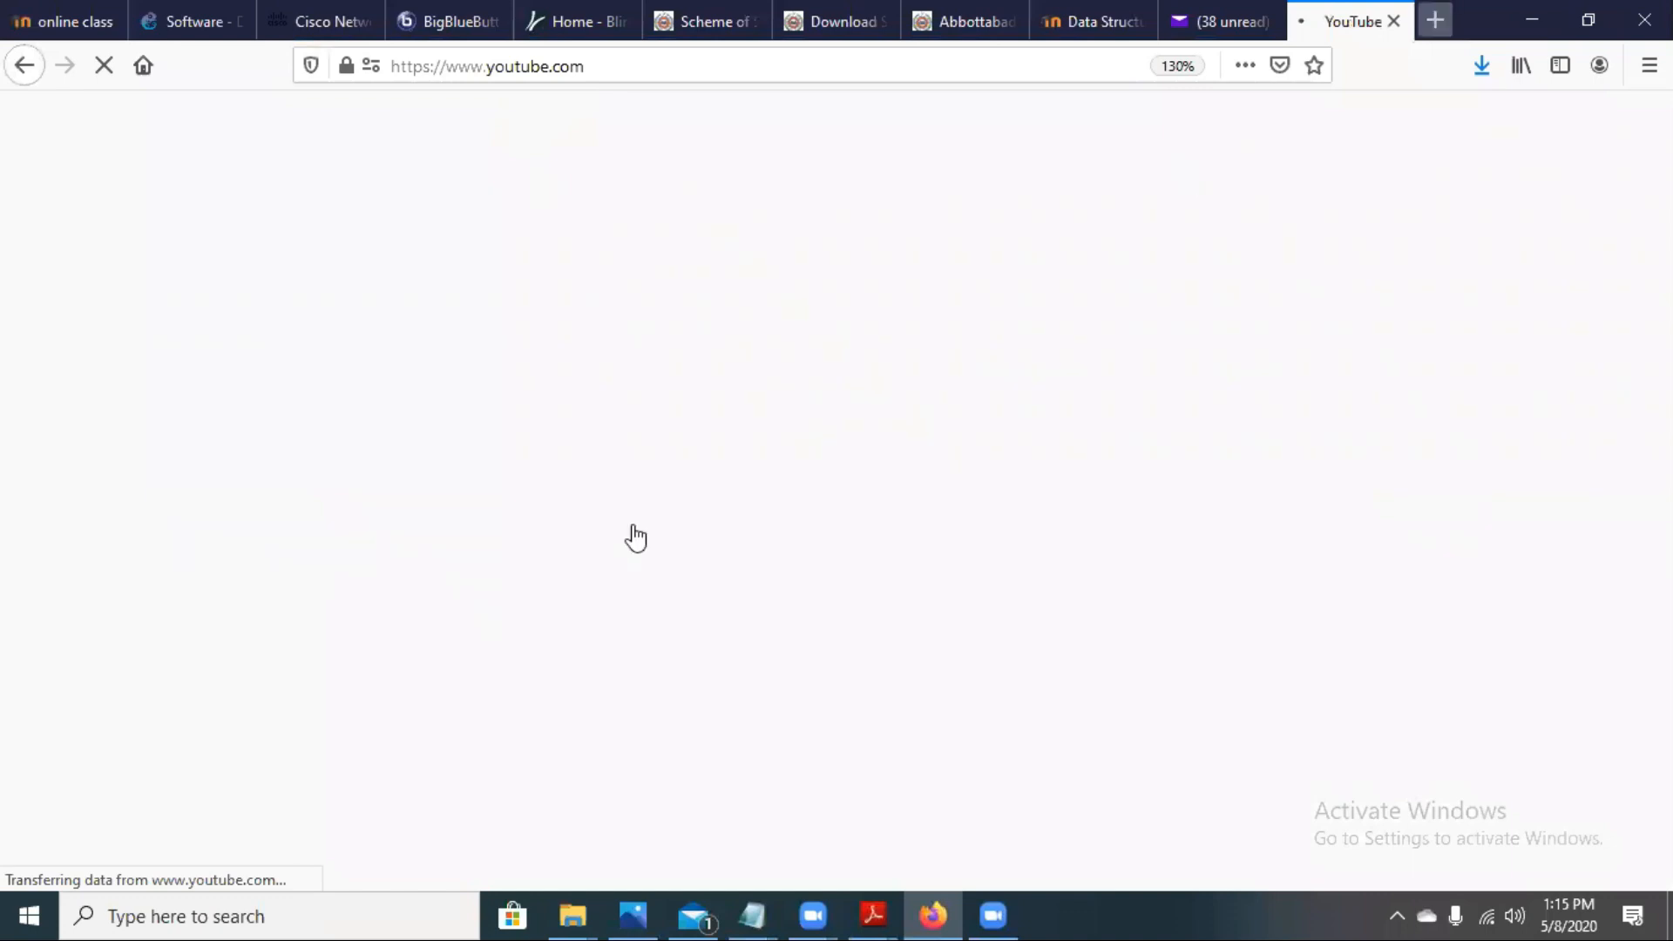
pyautogui.hotkey('ctrl', 't')
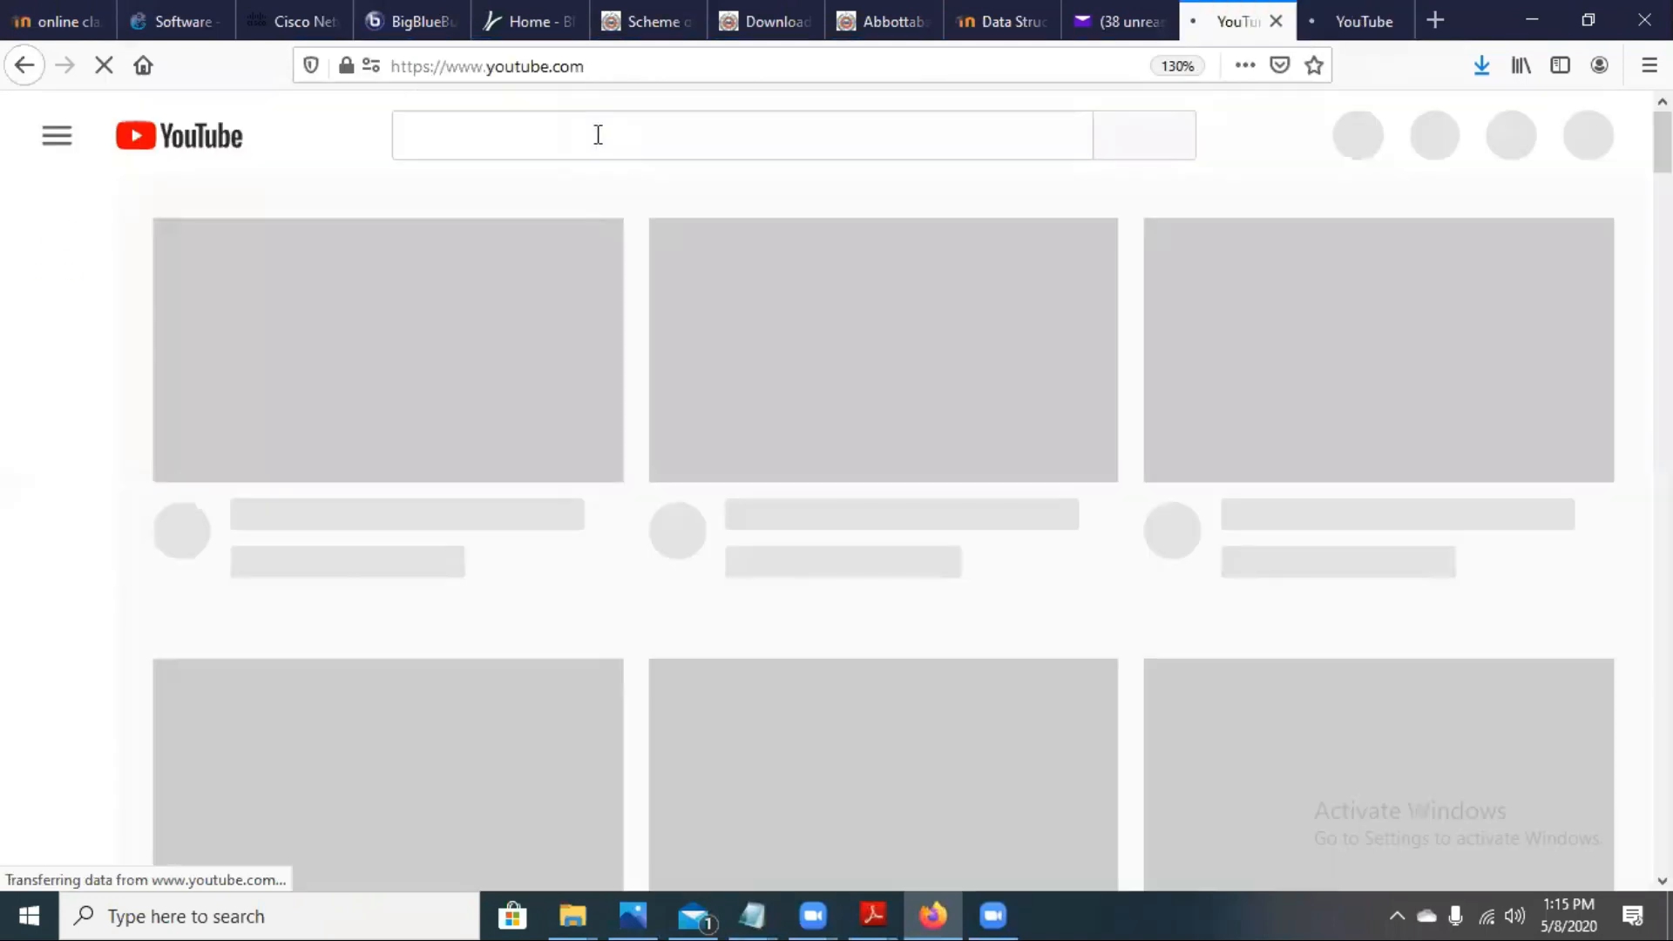
# Step: Search YouTube for "fiber installation" and open "Fiber Installation, Part 1 of 3: Installing Conduit"
pyautogui.click(593, 132)
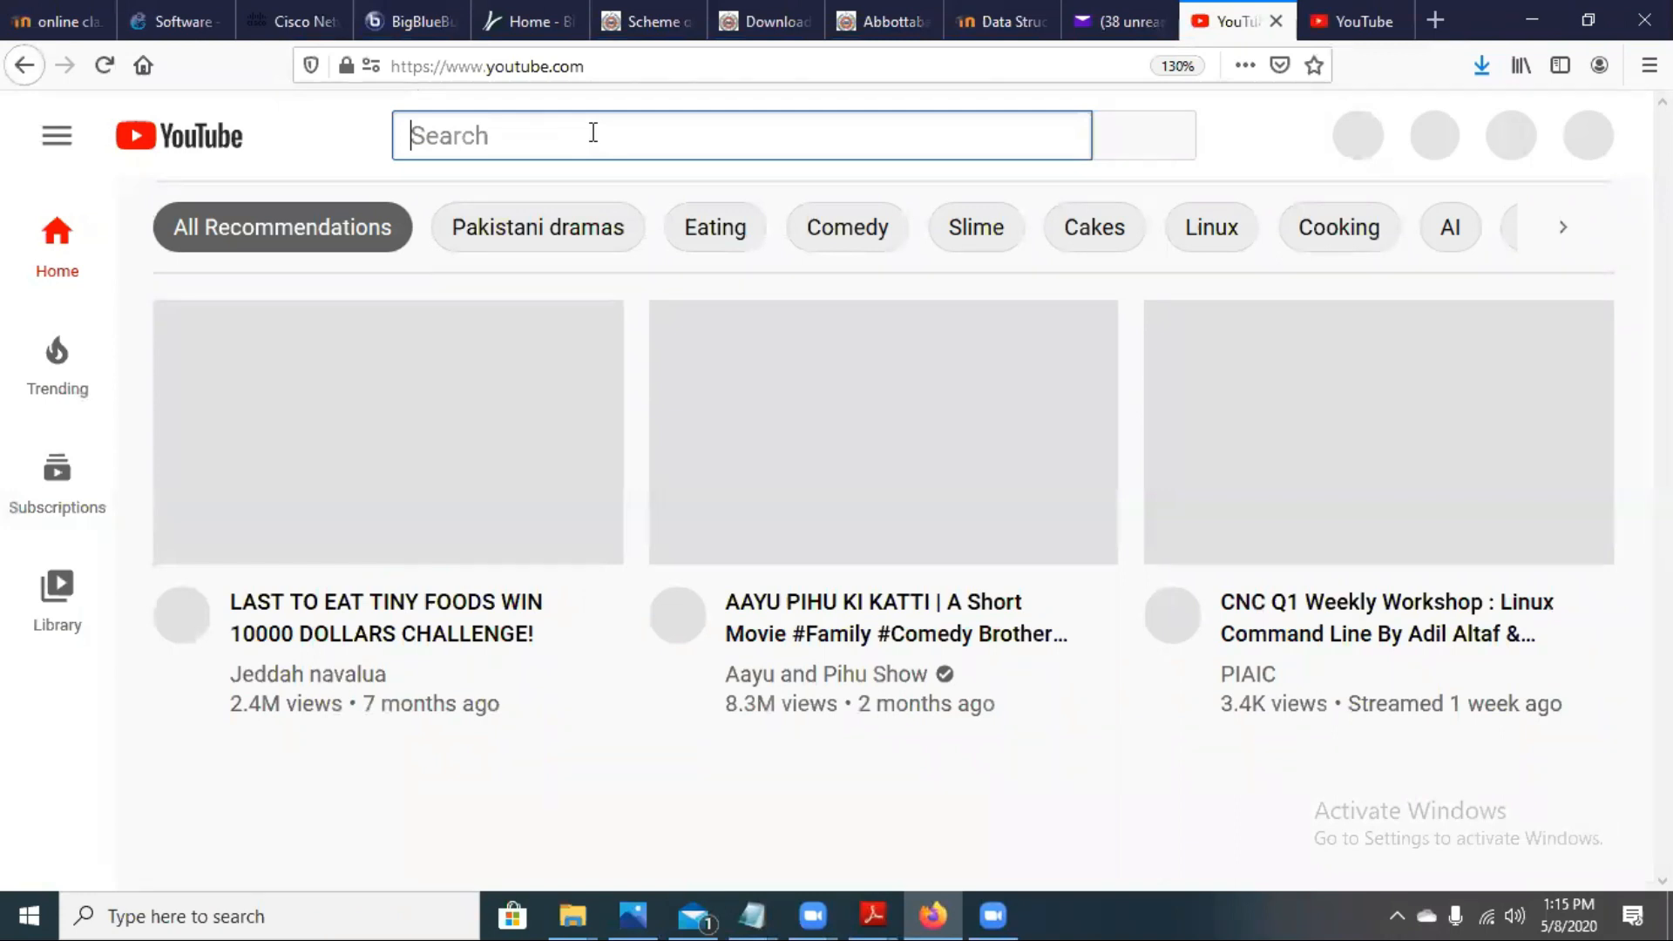
pyautogui.write('fiber insta')
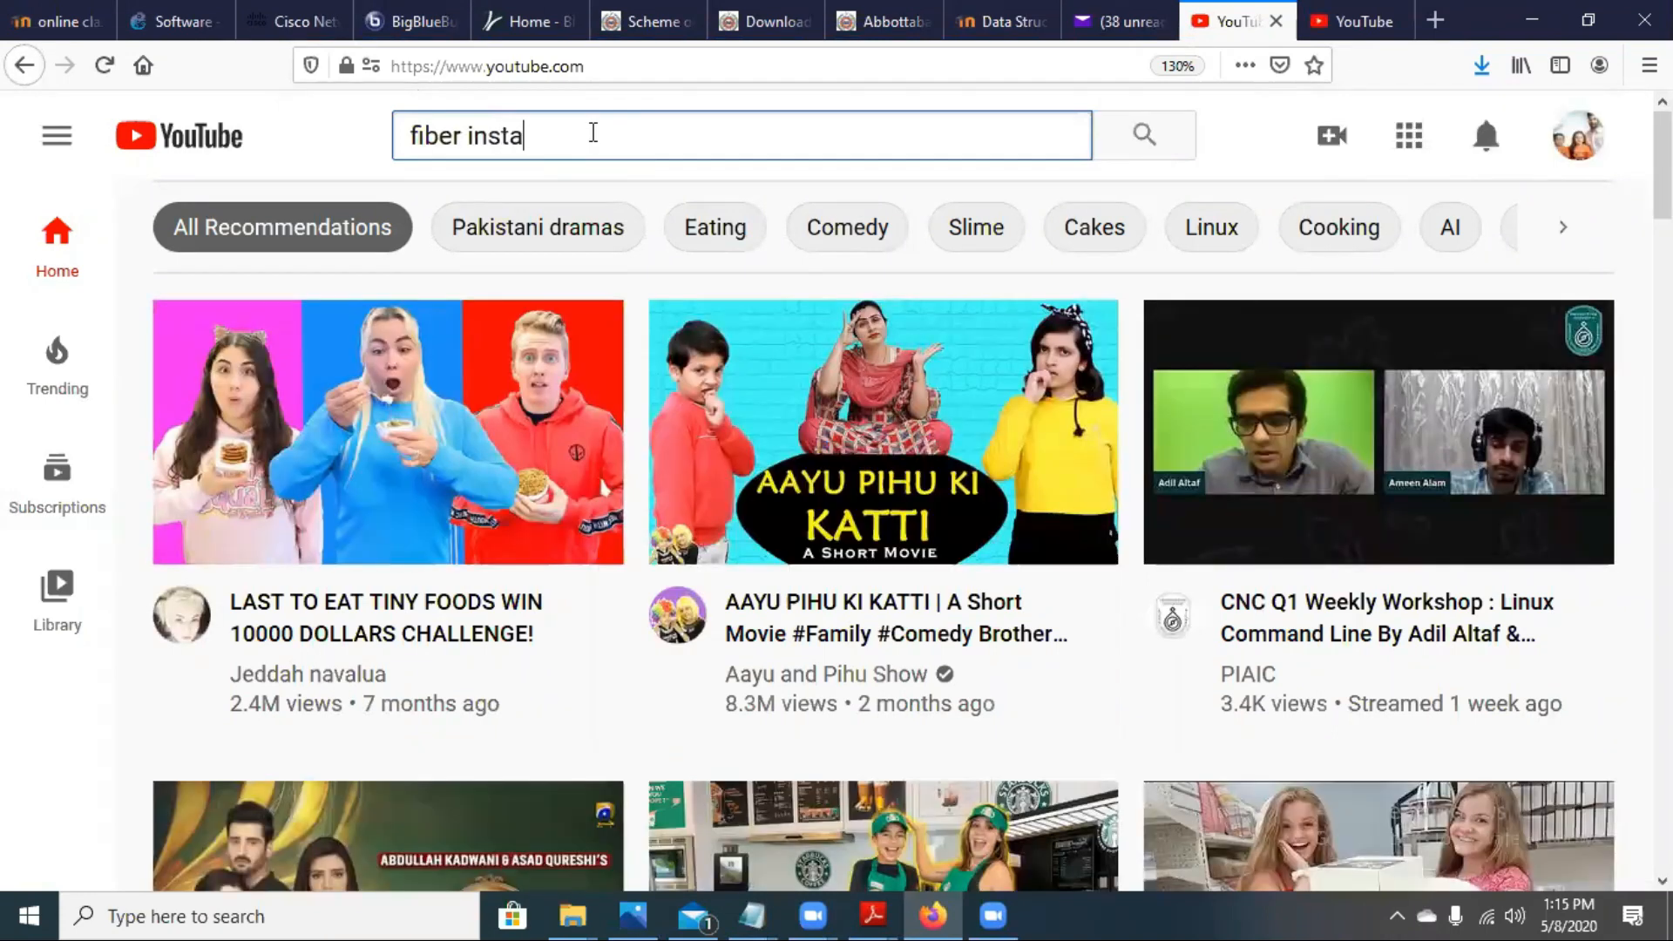
pyautogui.write('llation')
pyautogui.press('Return')
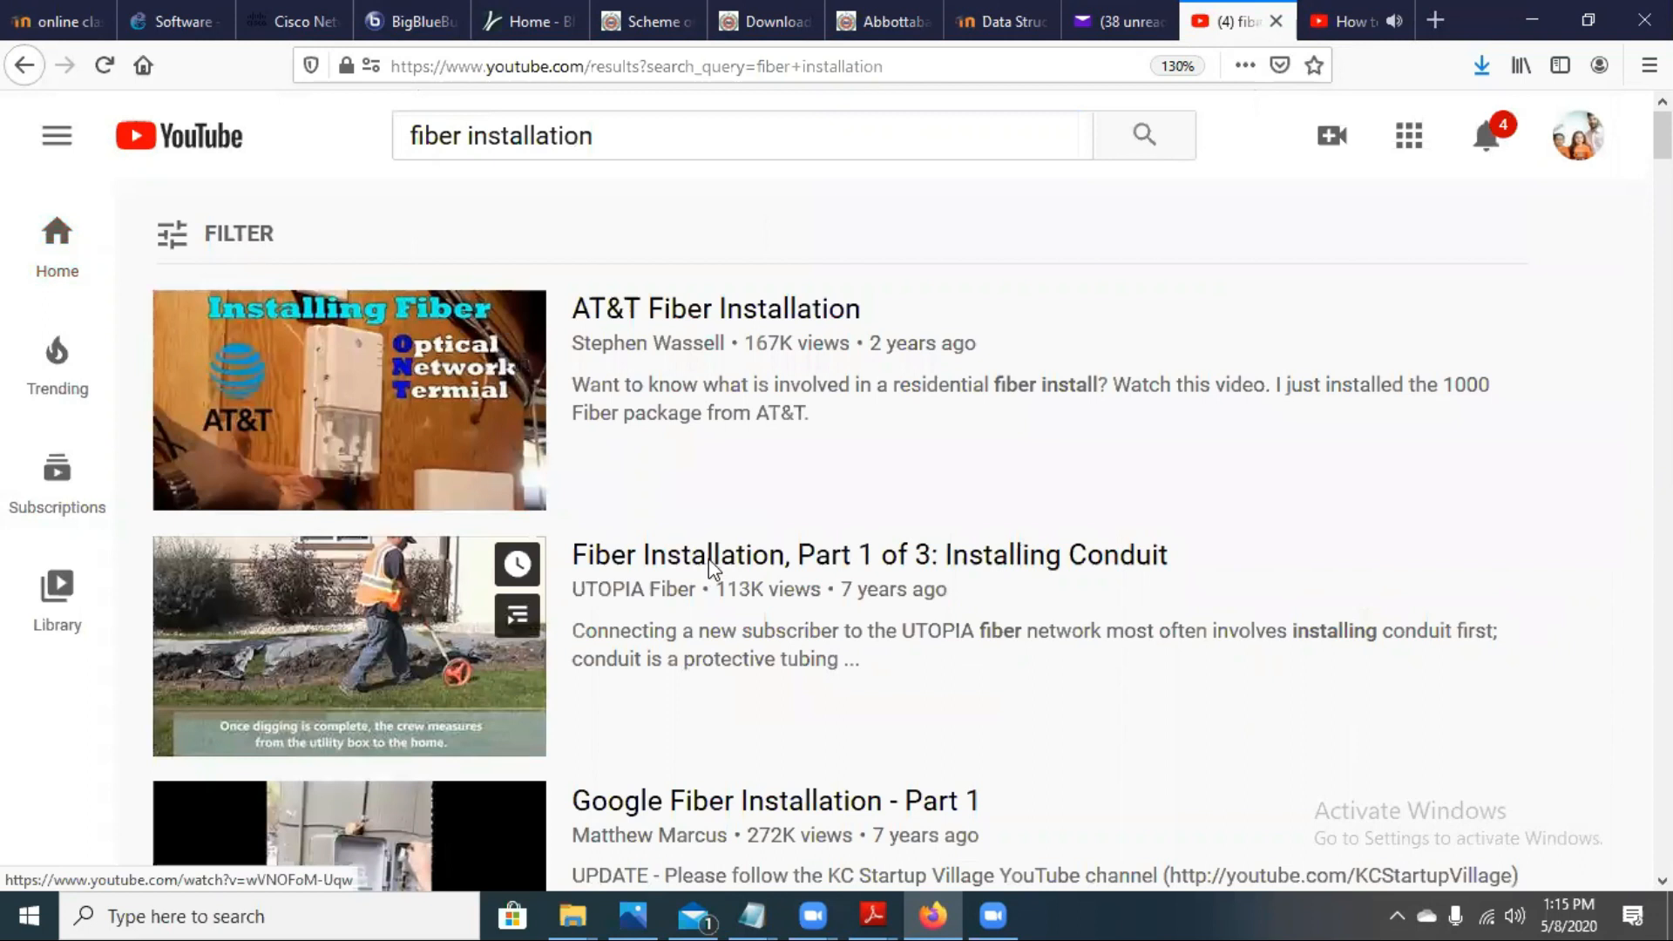
pyautogui.click(708, 558)
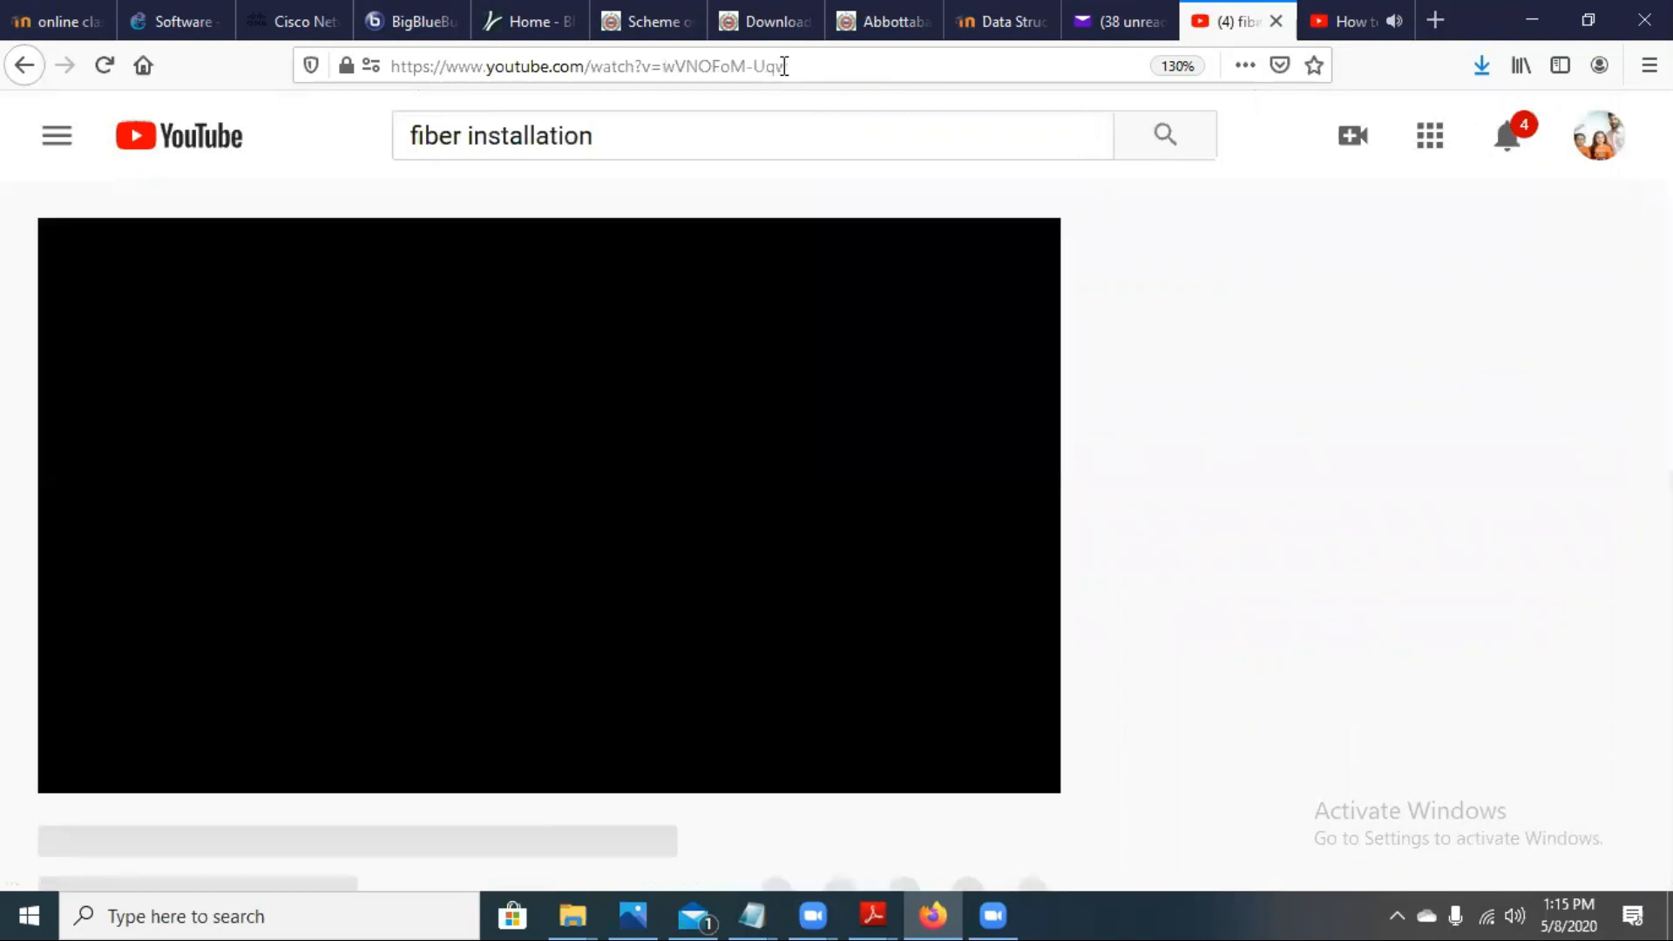
# Step: Copy the web address of the opened fiber installation video
pyautogui.click(784, 65)
pyautogui.rightClick(769, 69)
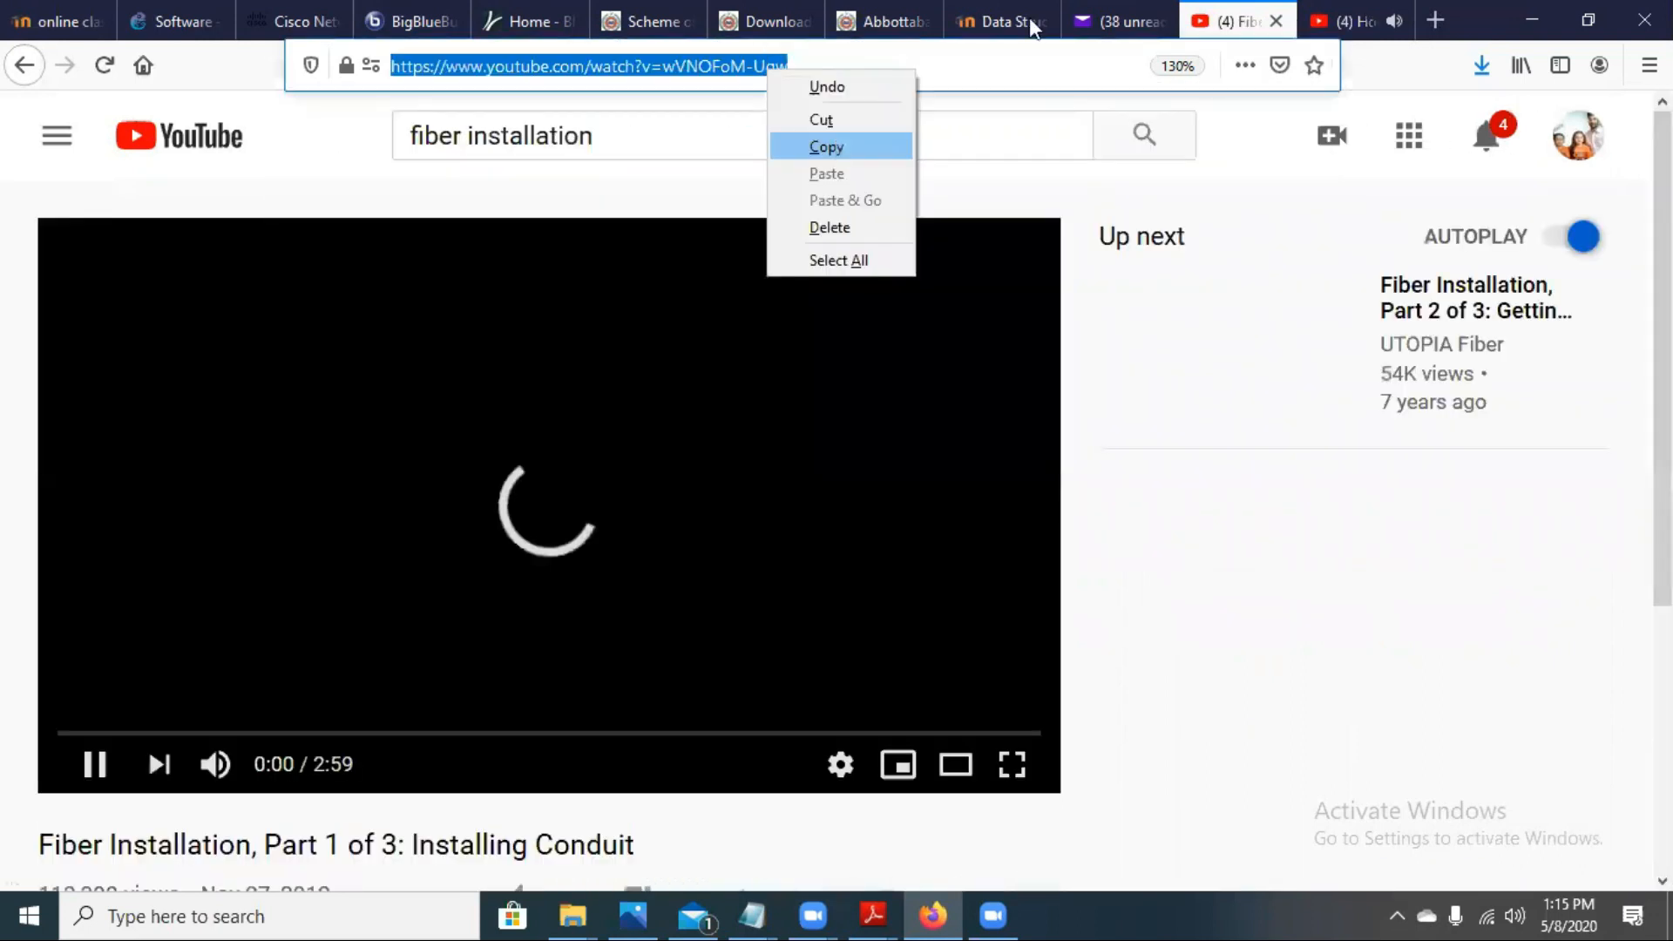
pyautogui.click(1000, 14)
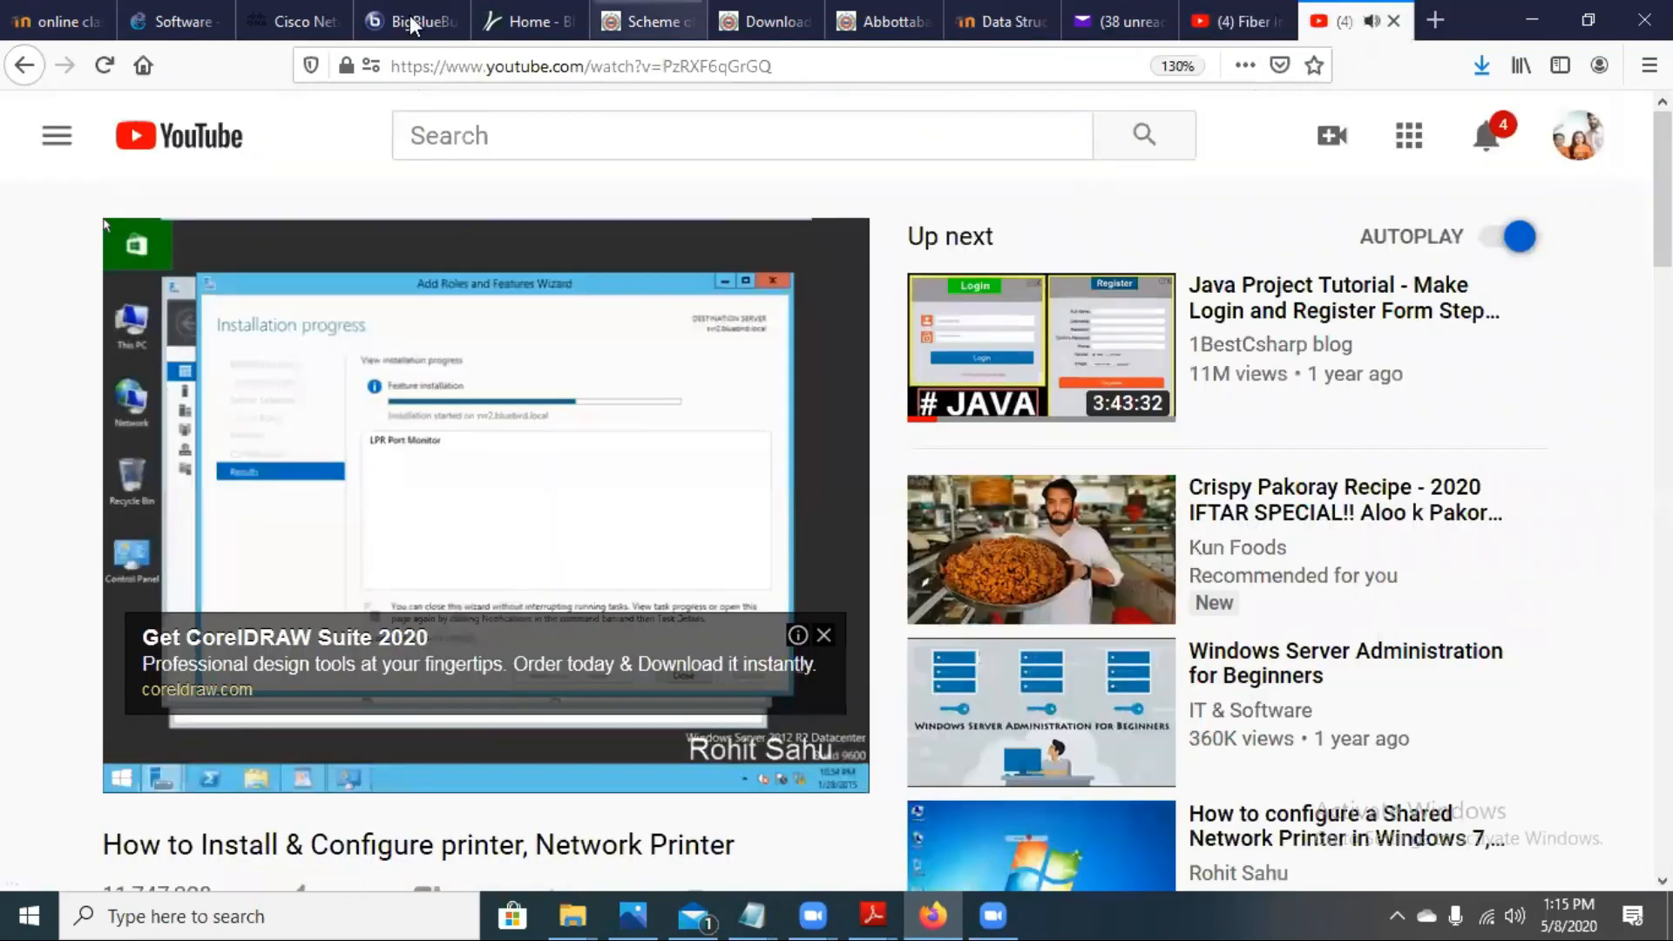
pyautogui.click(413, 26)
pyautogui.click(649, 474)
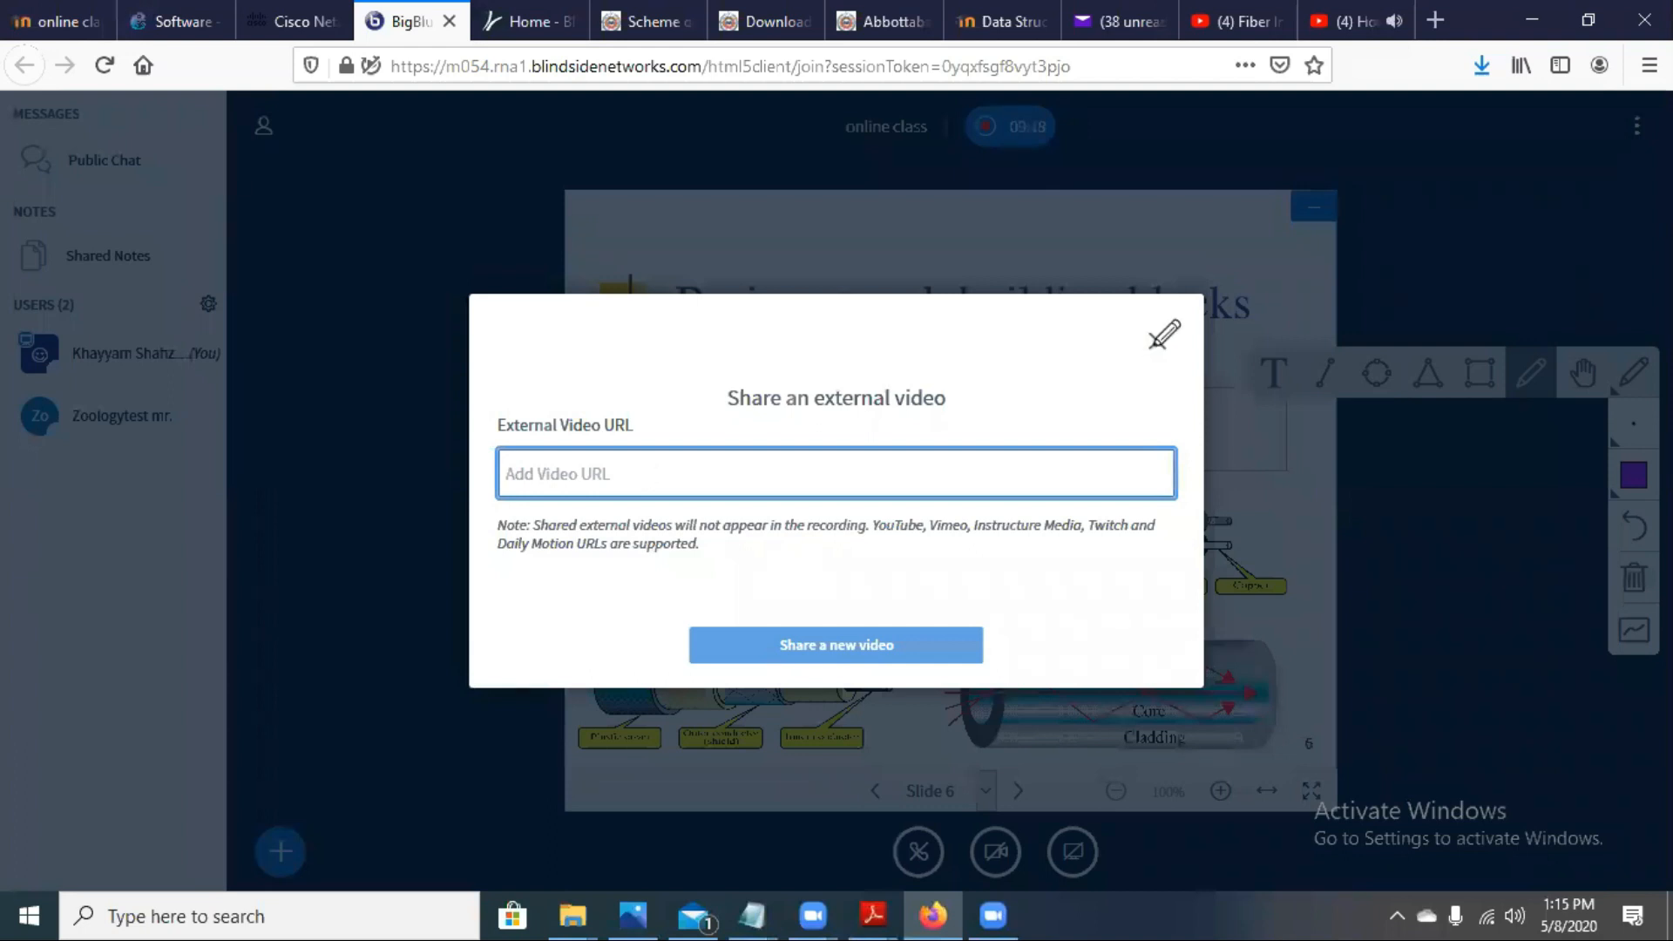
pyautogui.click(1153, 345)
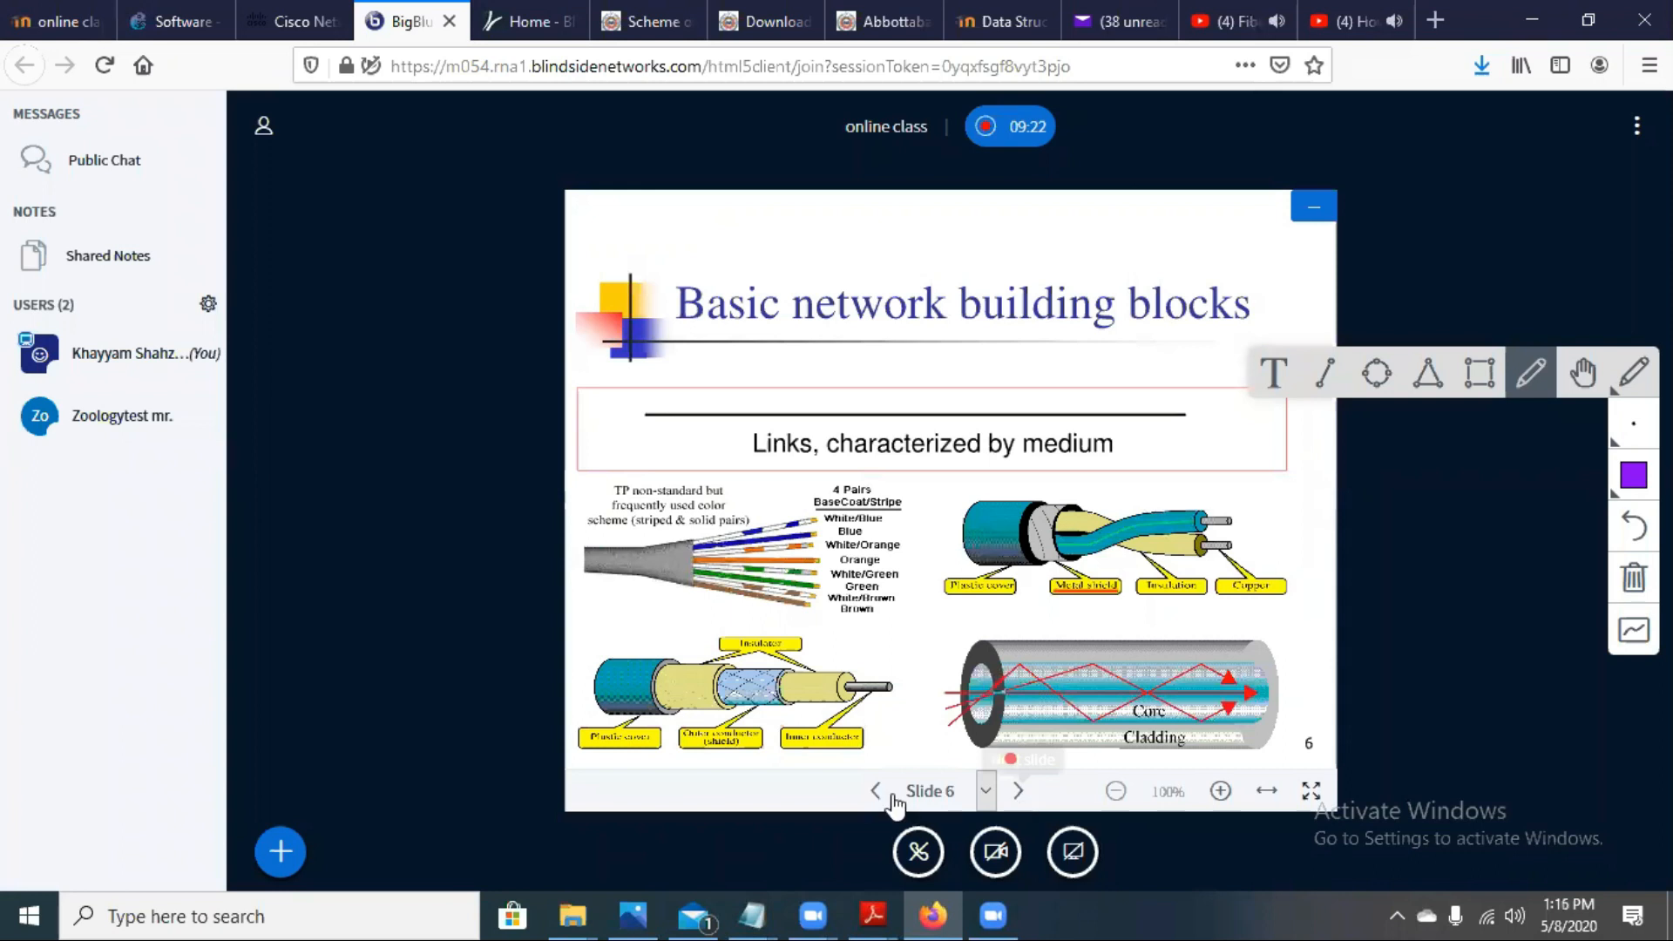
pyautogui.click(280, 851)
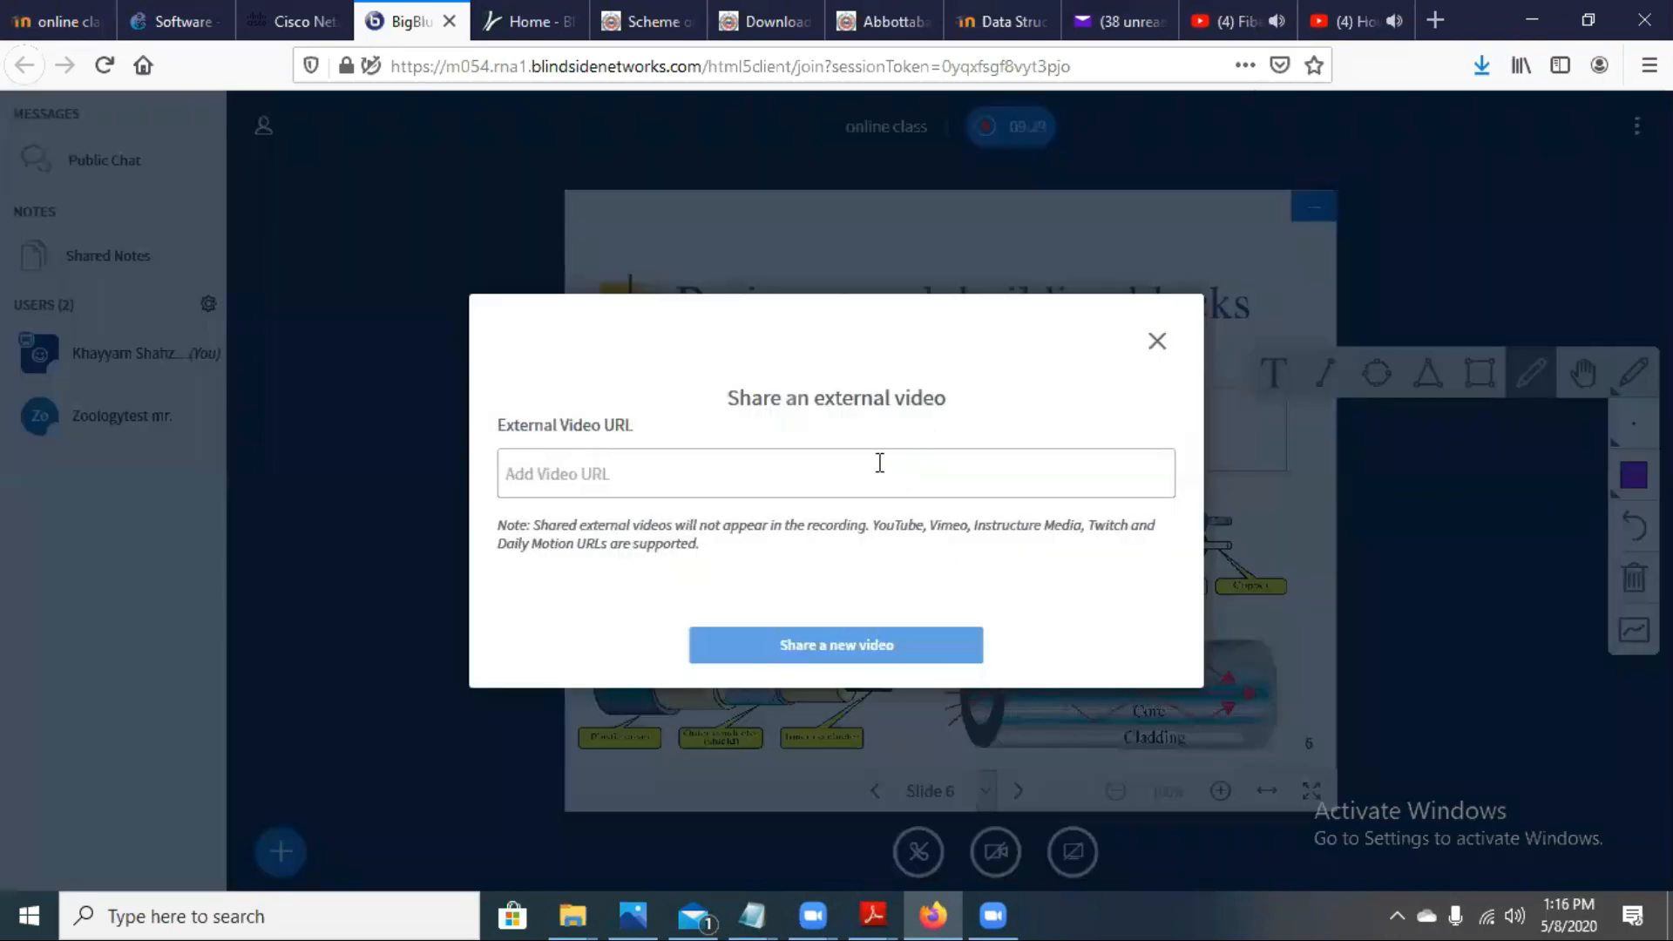
pyautogui.click(880, 462)
pyautogui.write('https://www.youtube.com/watch?v=wVNOFoM-Uqw')
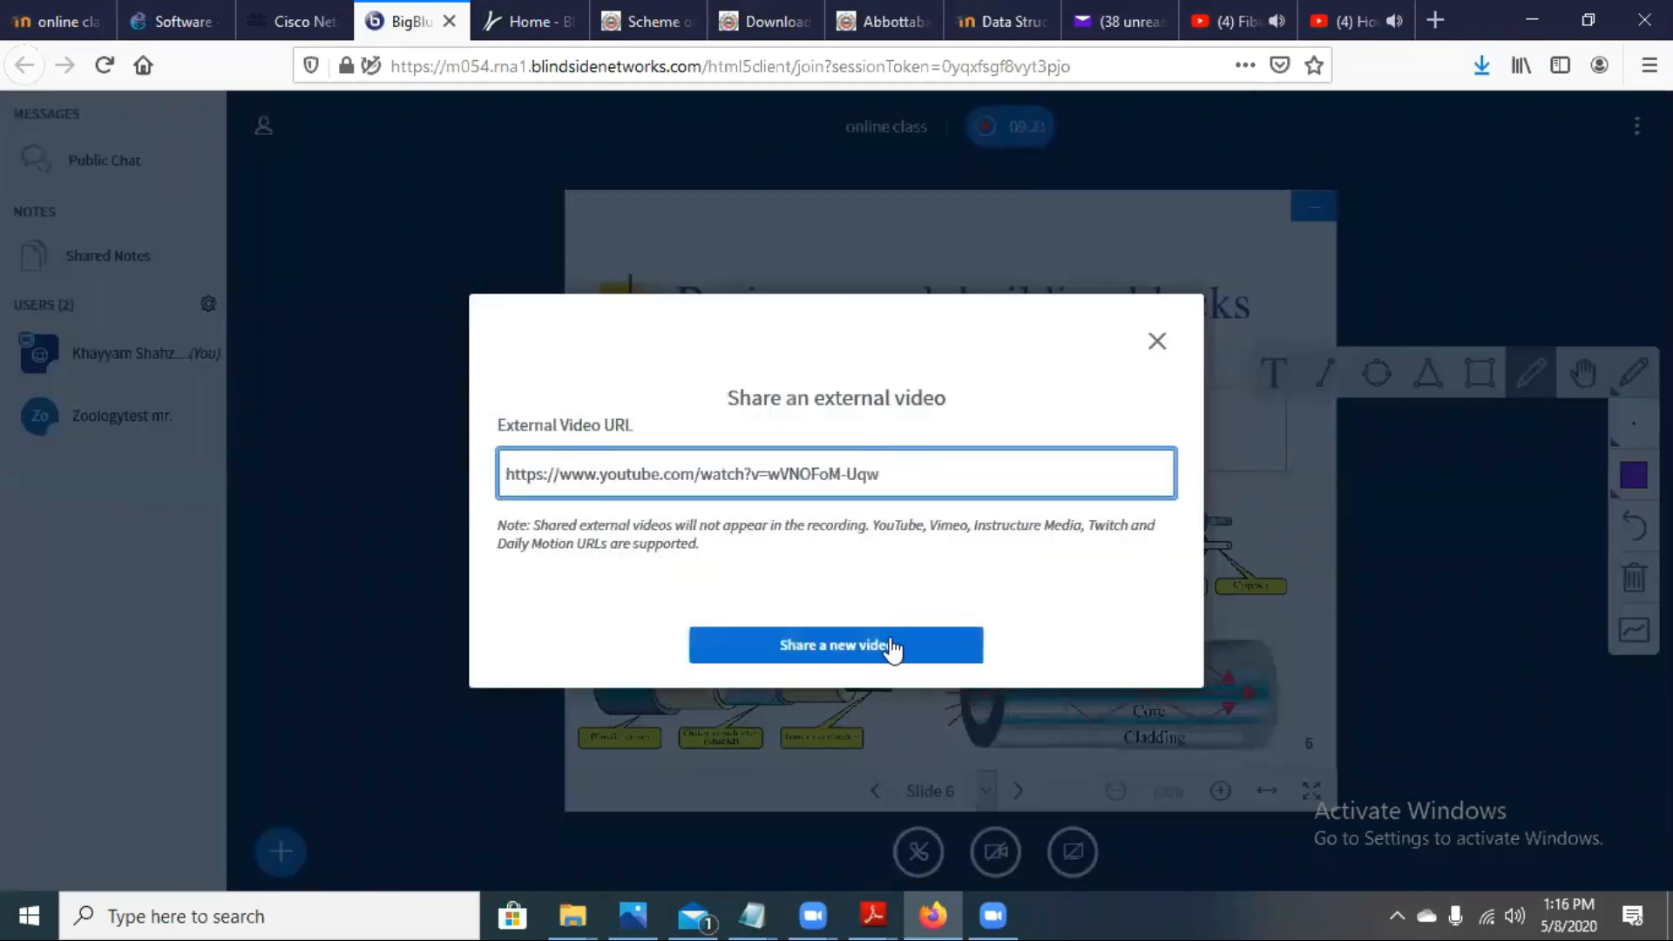
pyautogui.click(885, 662)
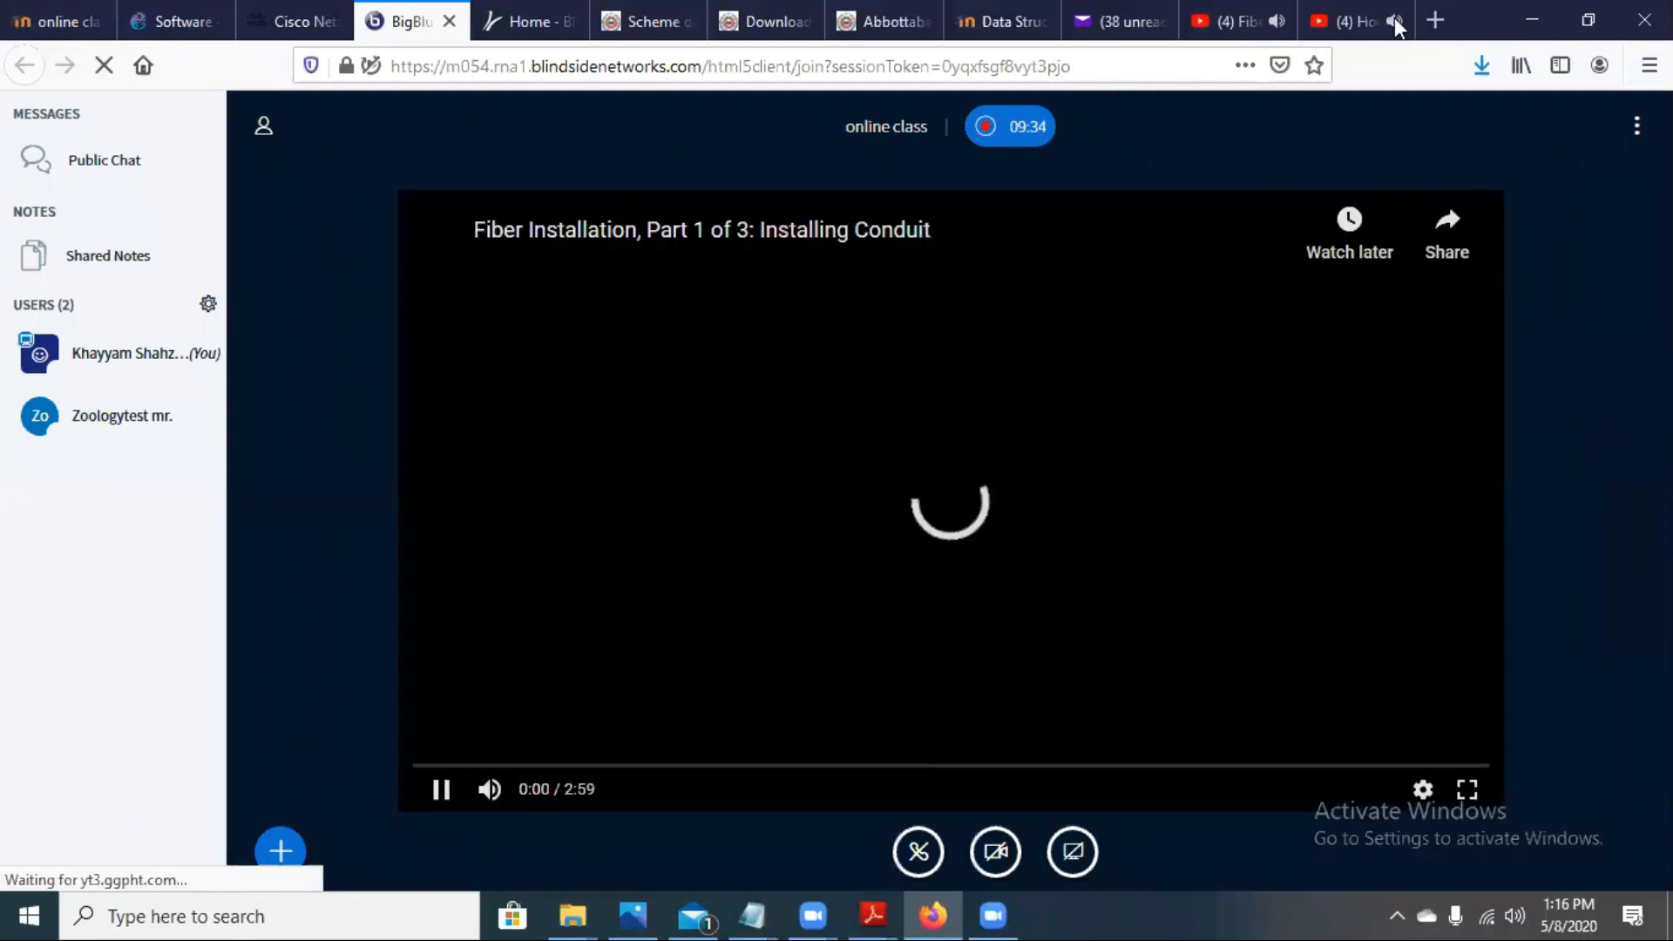
pyautogui.click(1394, 21)
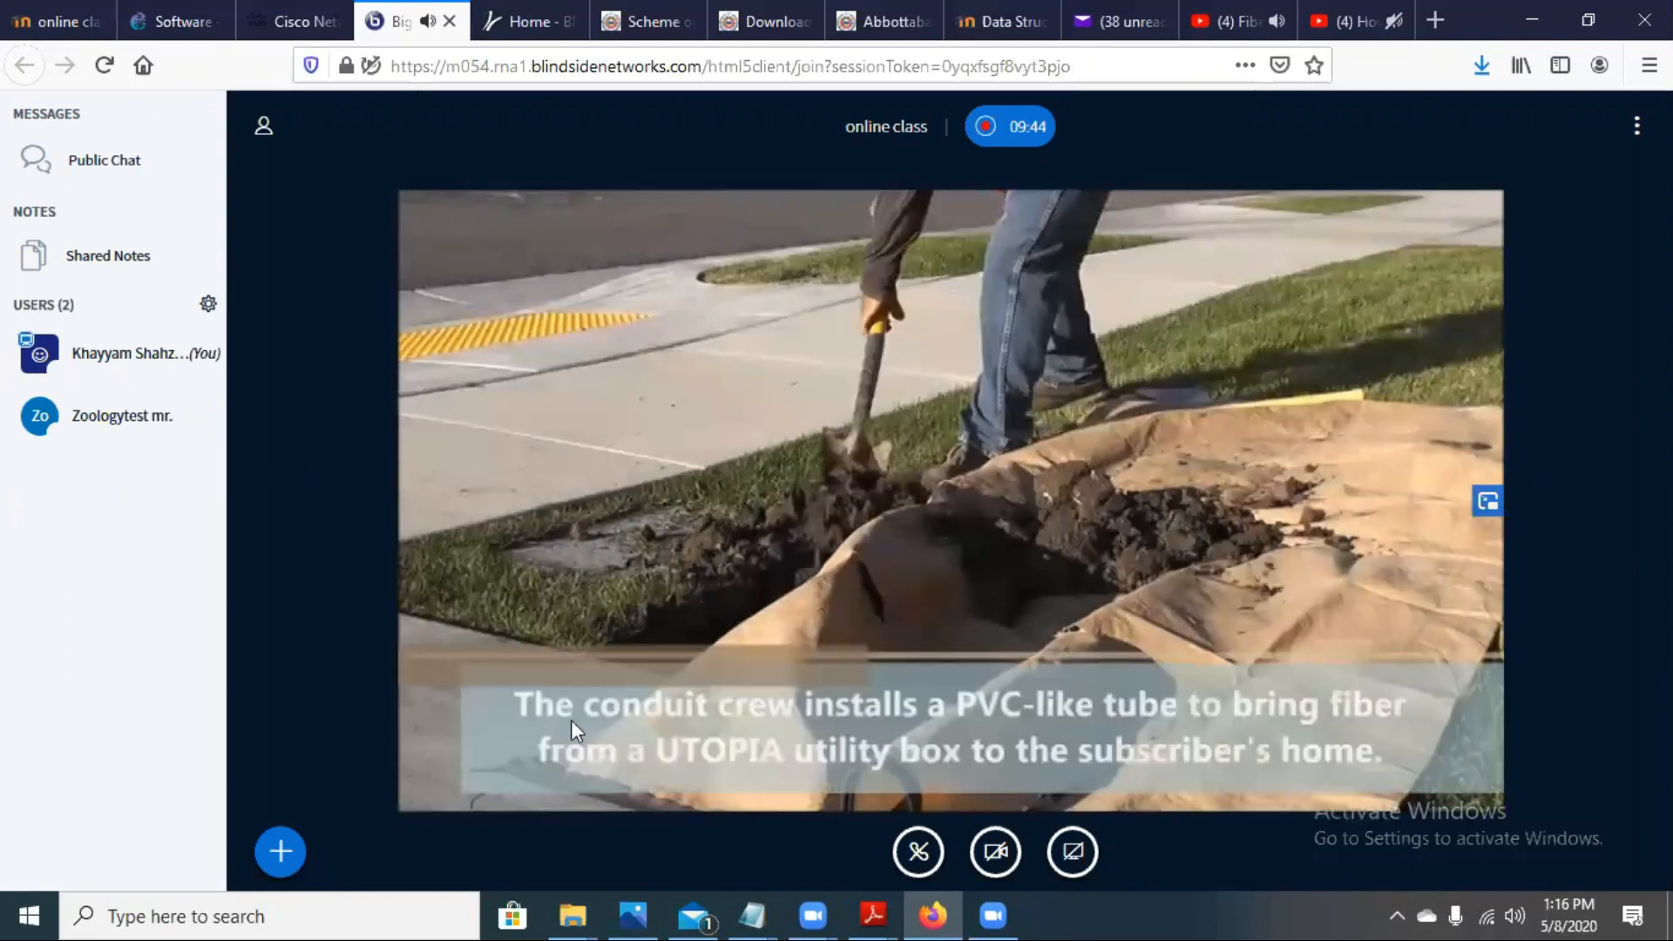
# Step: Skip forward in stages through the shared fiber installation video to preview its sections up to near the end
pyautogui.moveTo(570, 773)
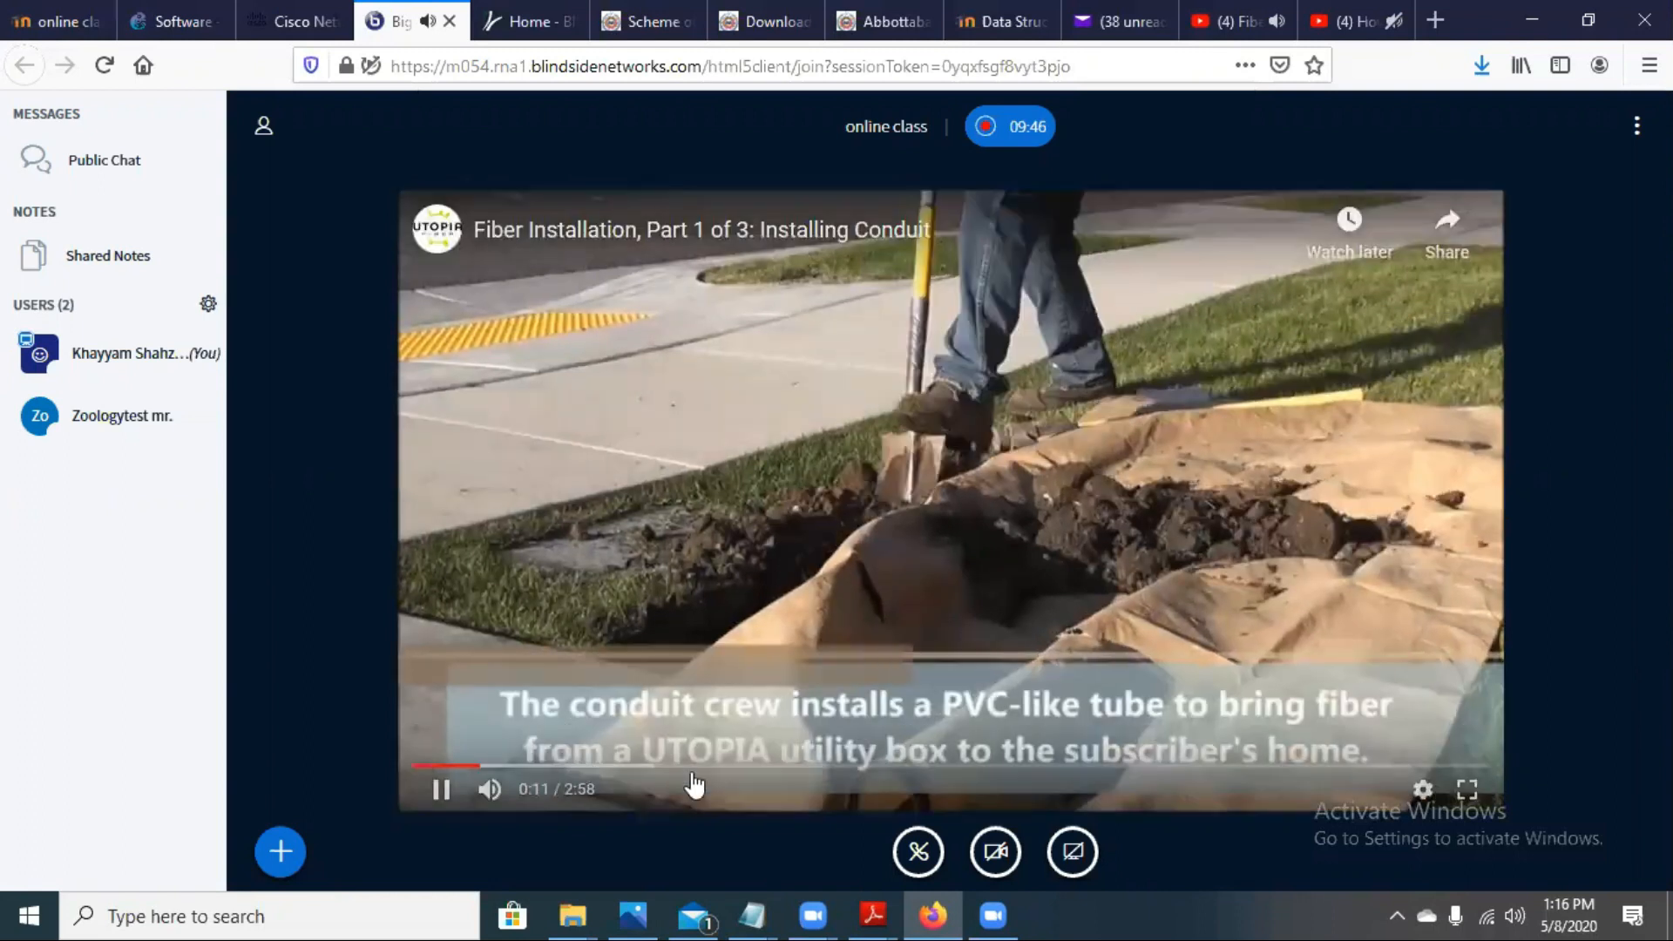
pyautogui.click(578, 767)
pyautogui.click(665, 767)
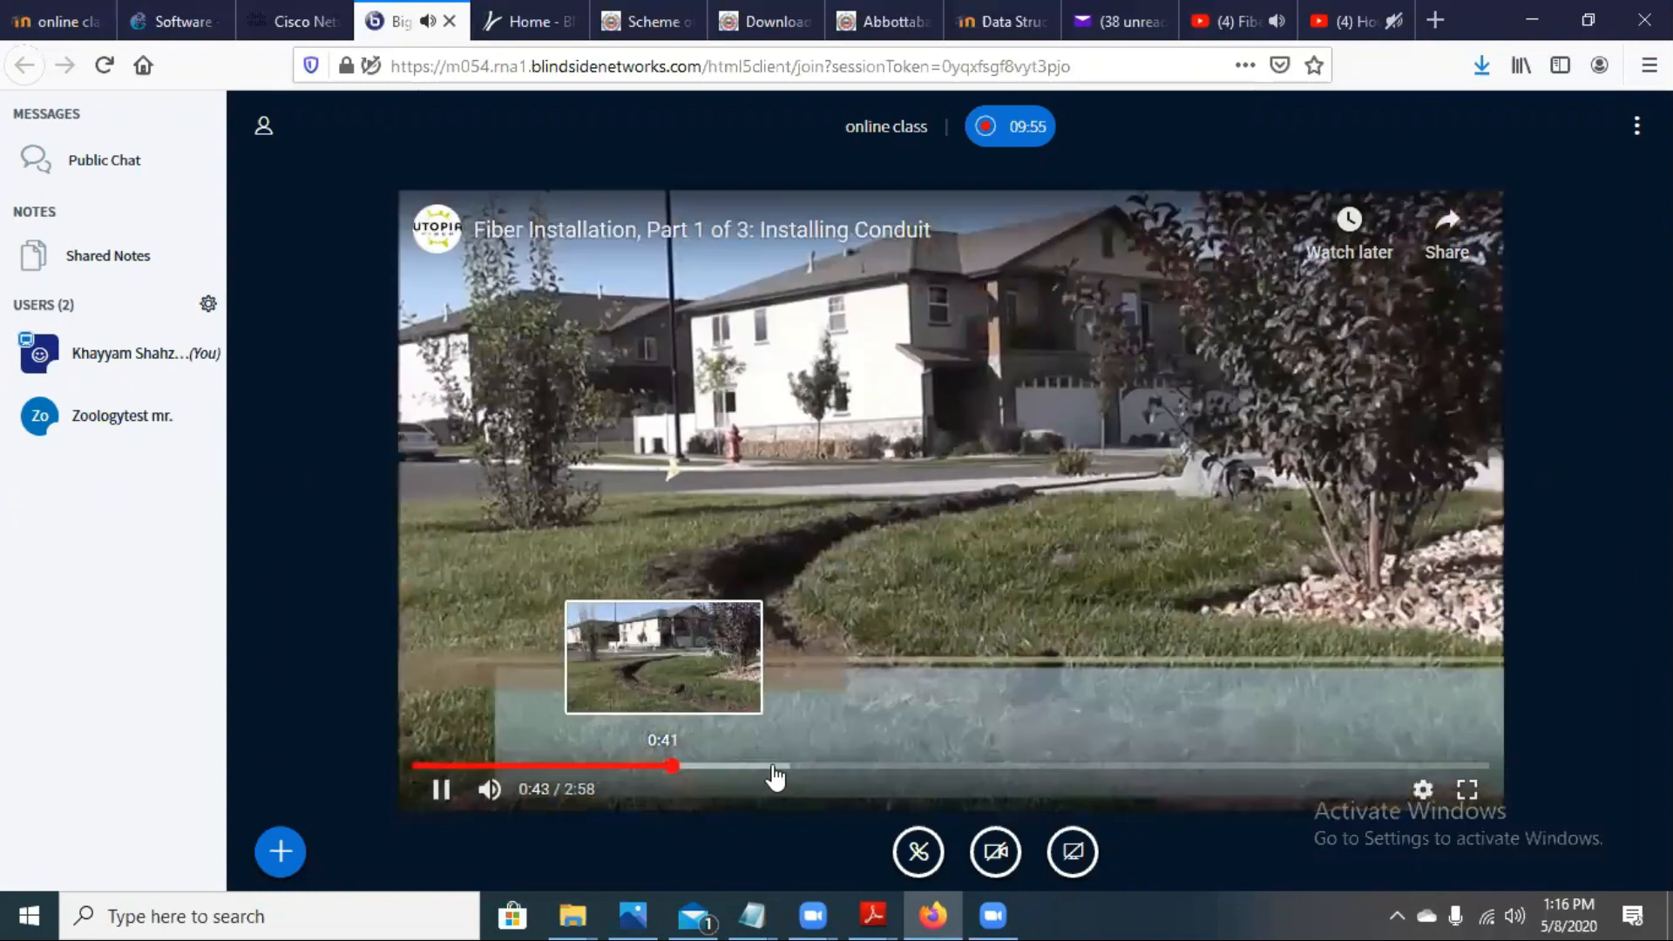
pyautogui.click(823, 768)
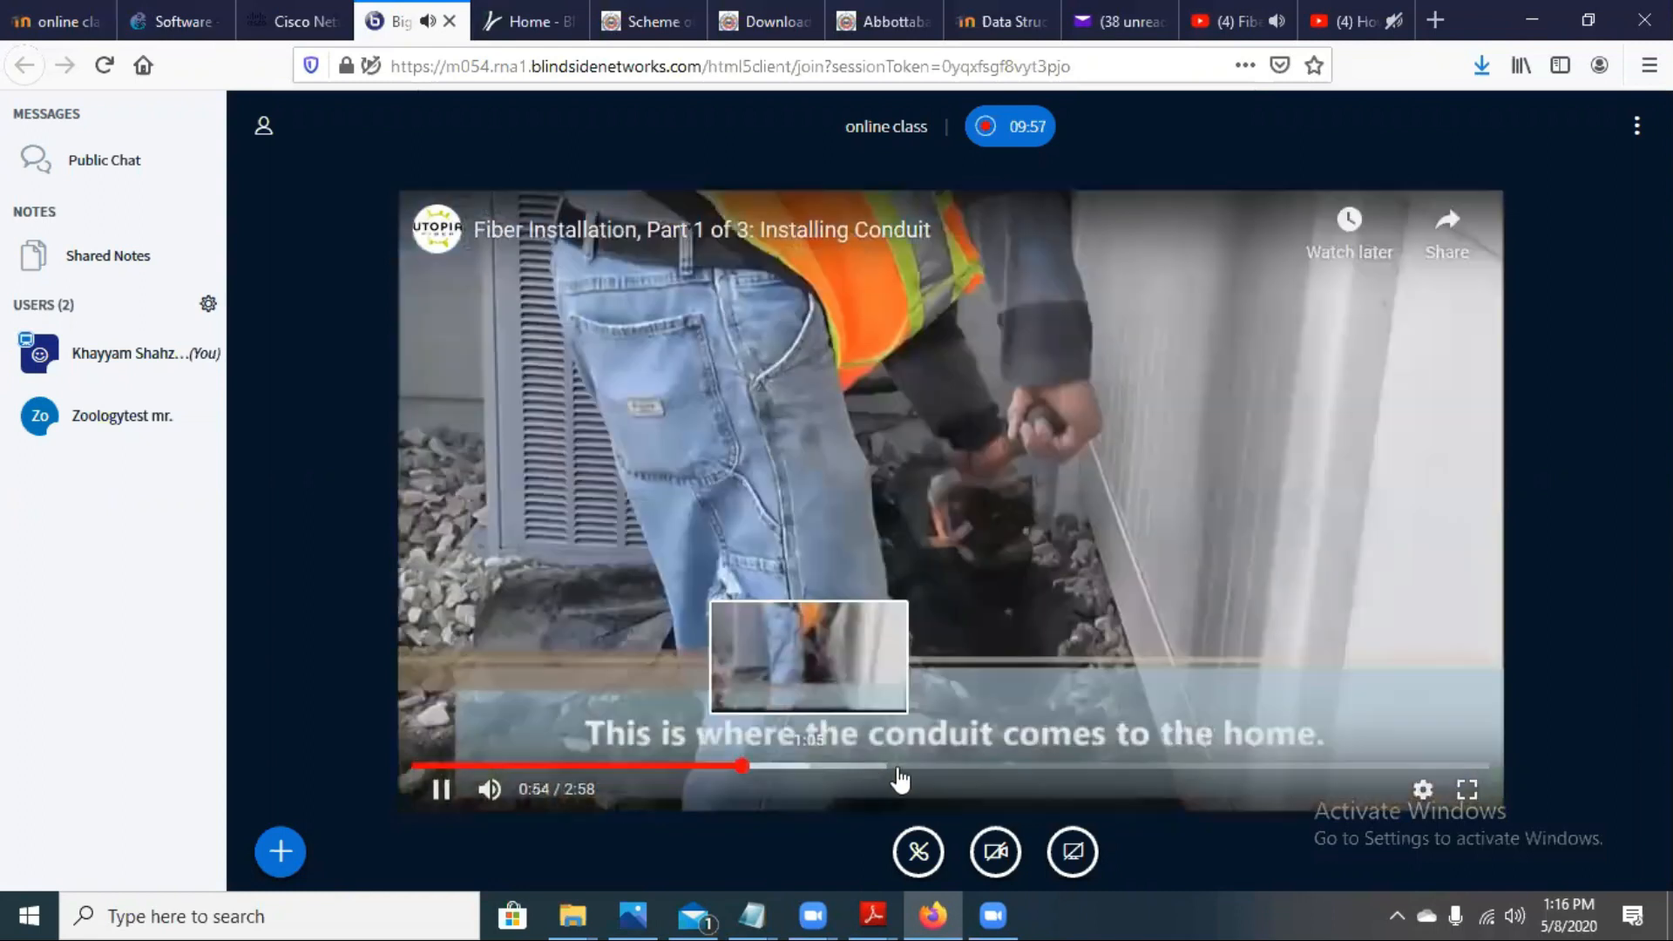
pyautogui.click(900, 768)
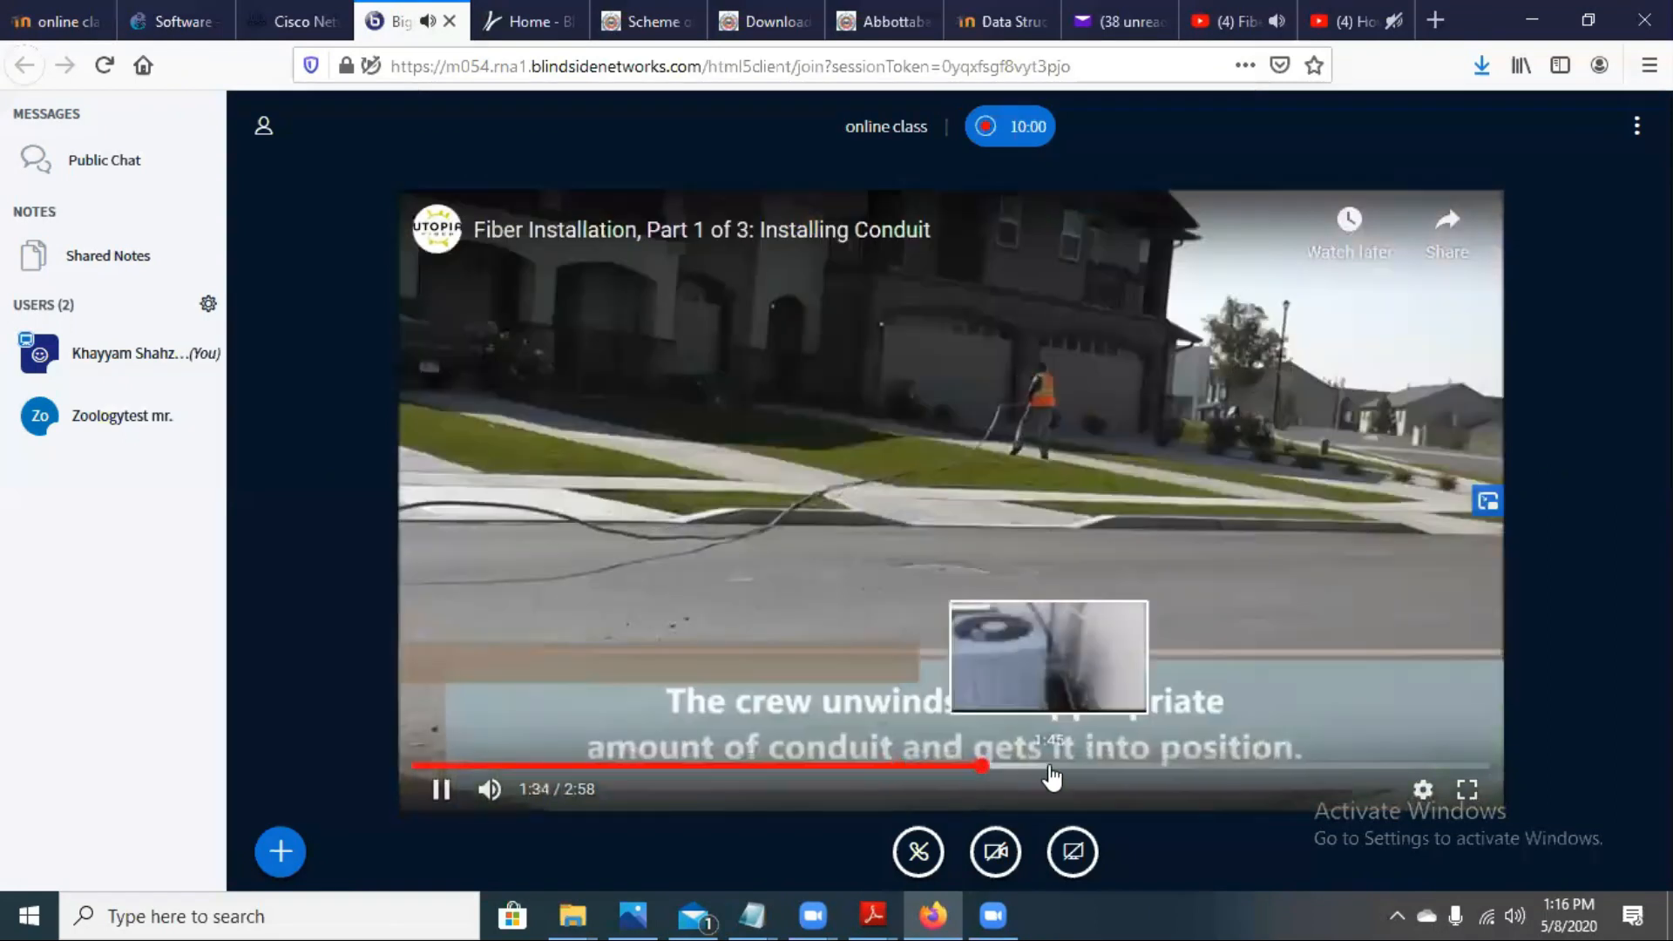
pyautogui.click(1050, 769)
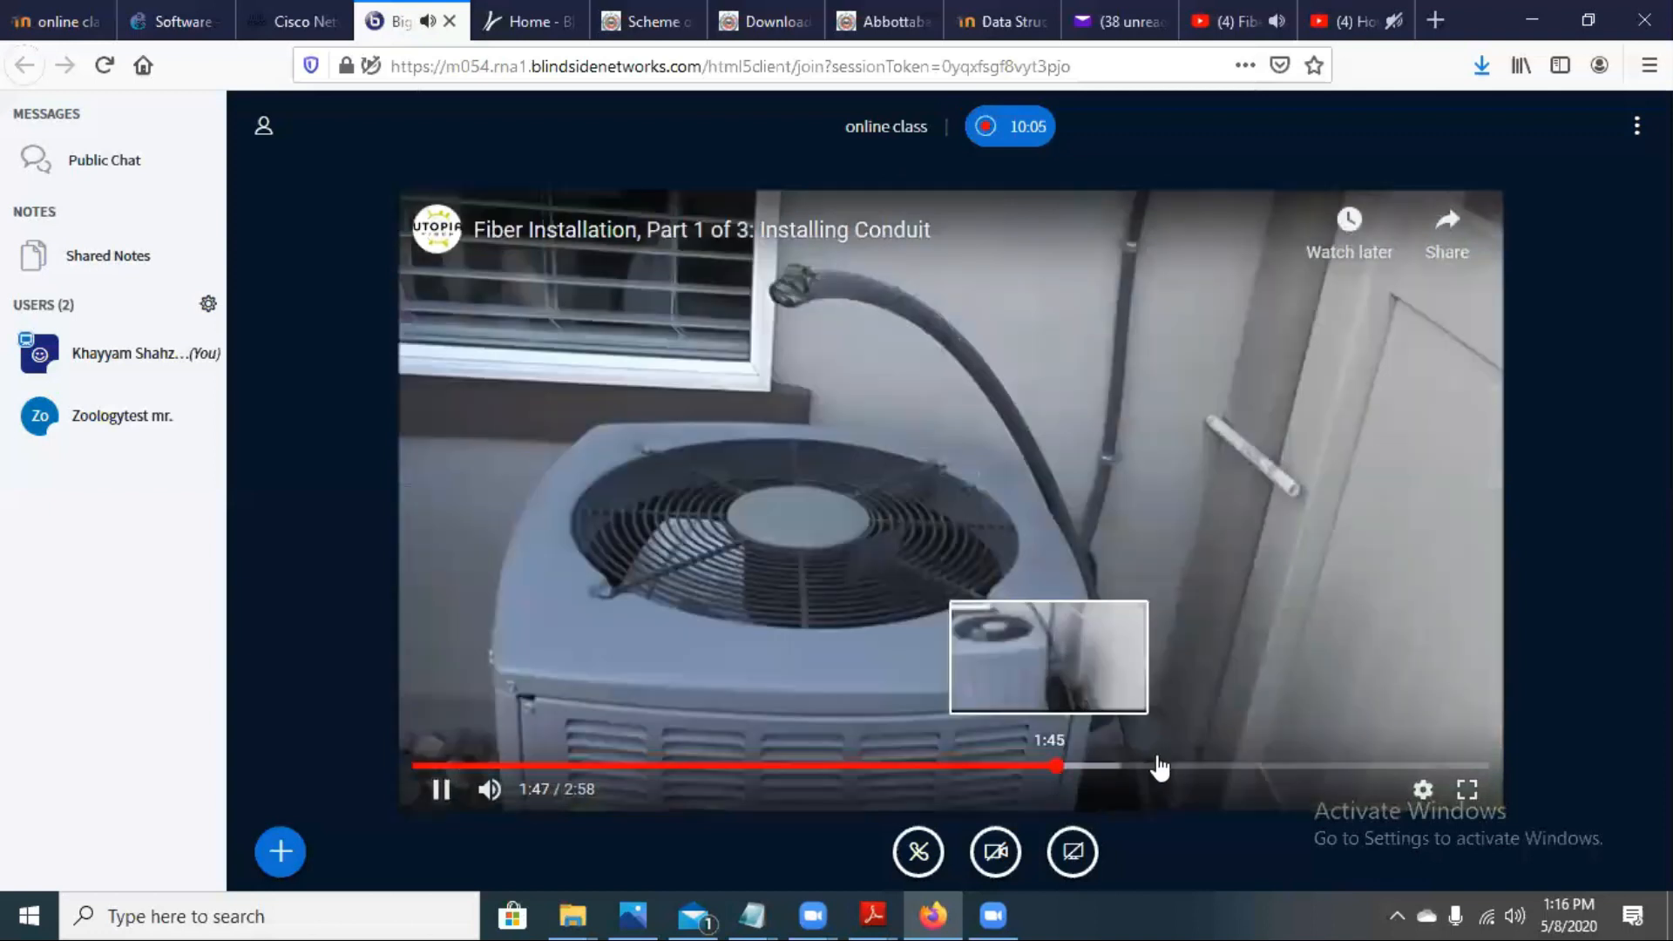
pyautogui.click(1230, 771)
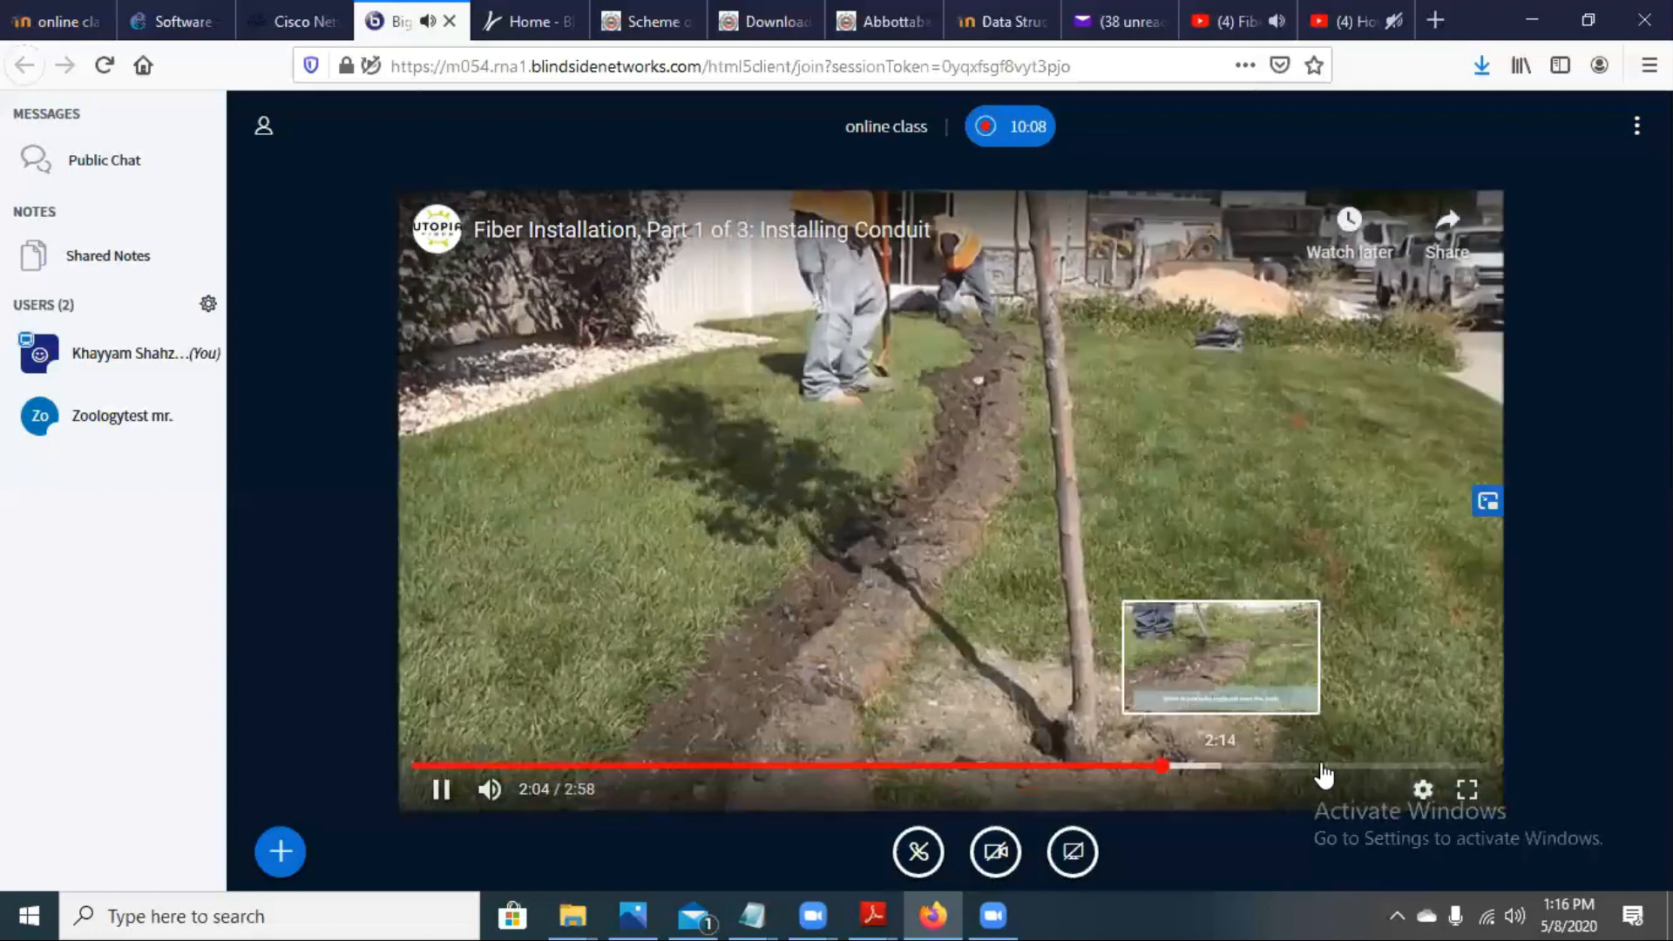
pyautogui.click(1324, 774)
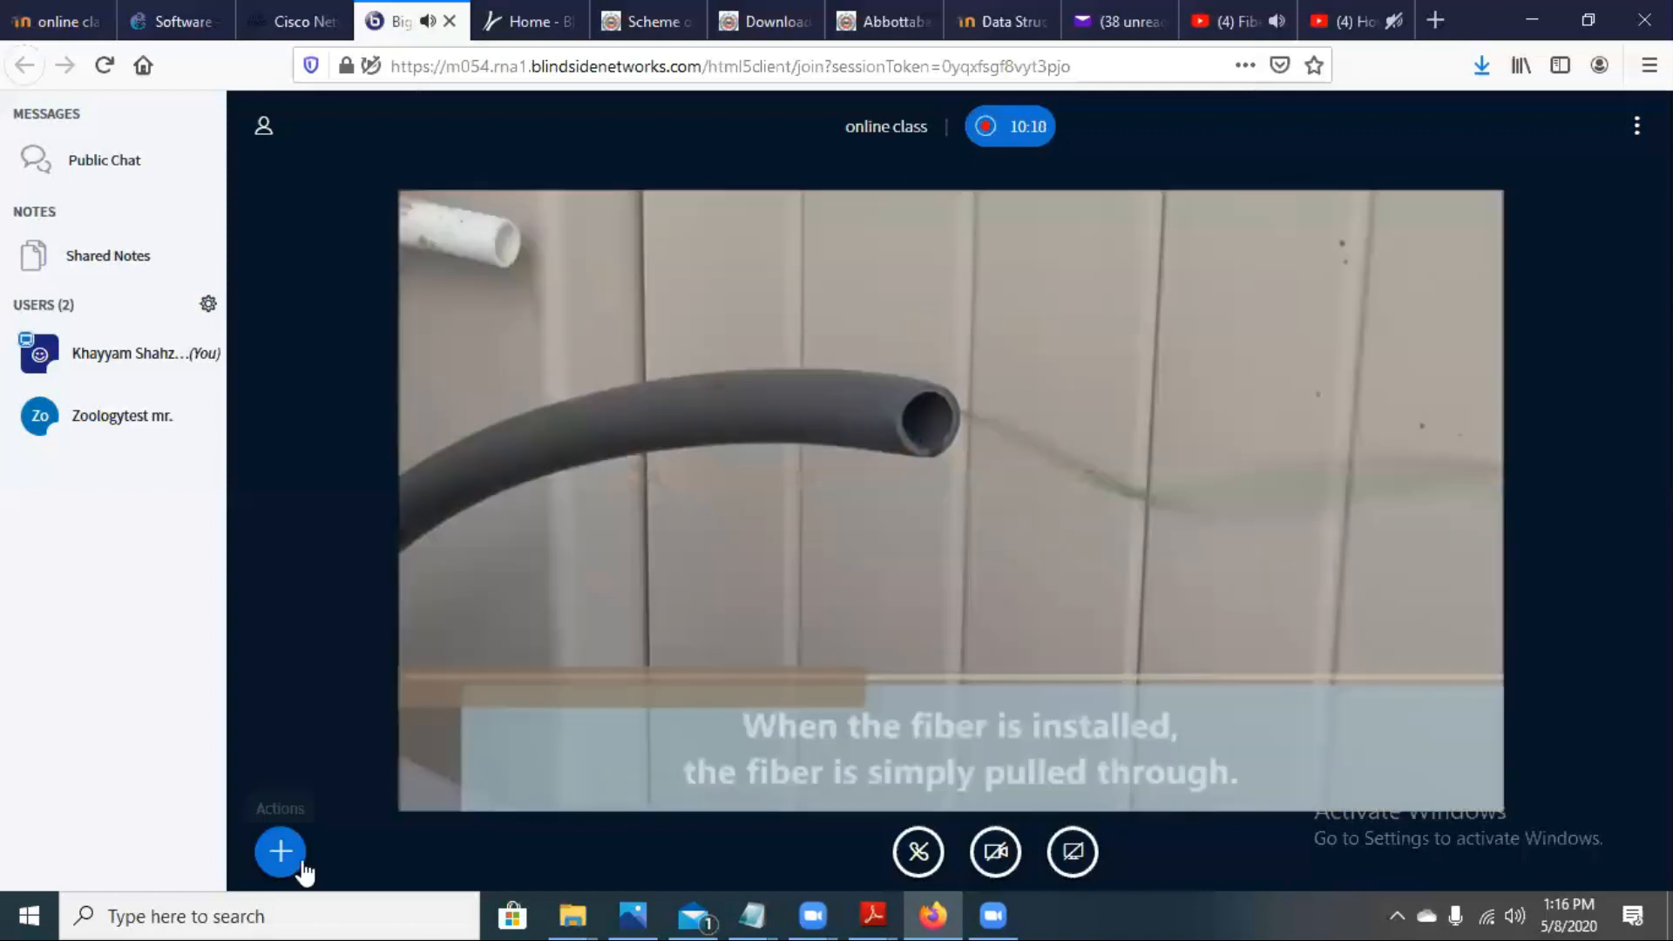
# Step: Stop sharing the external video in the class and close the browser tab holding the fiber installation video
pyautogui.click(301, 864)
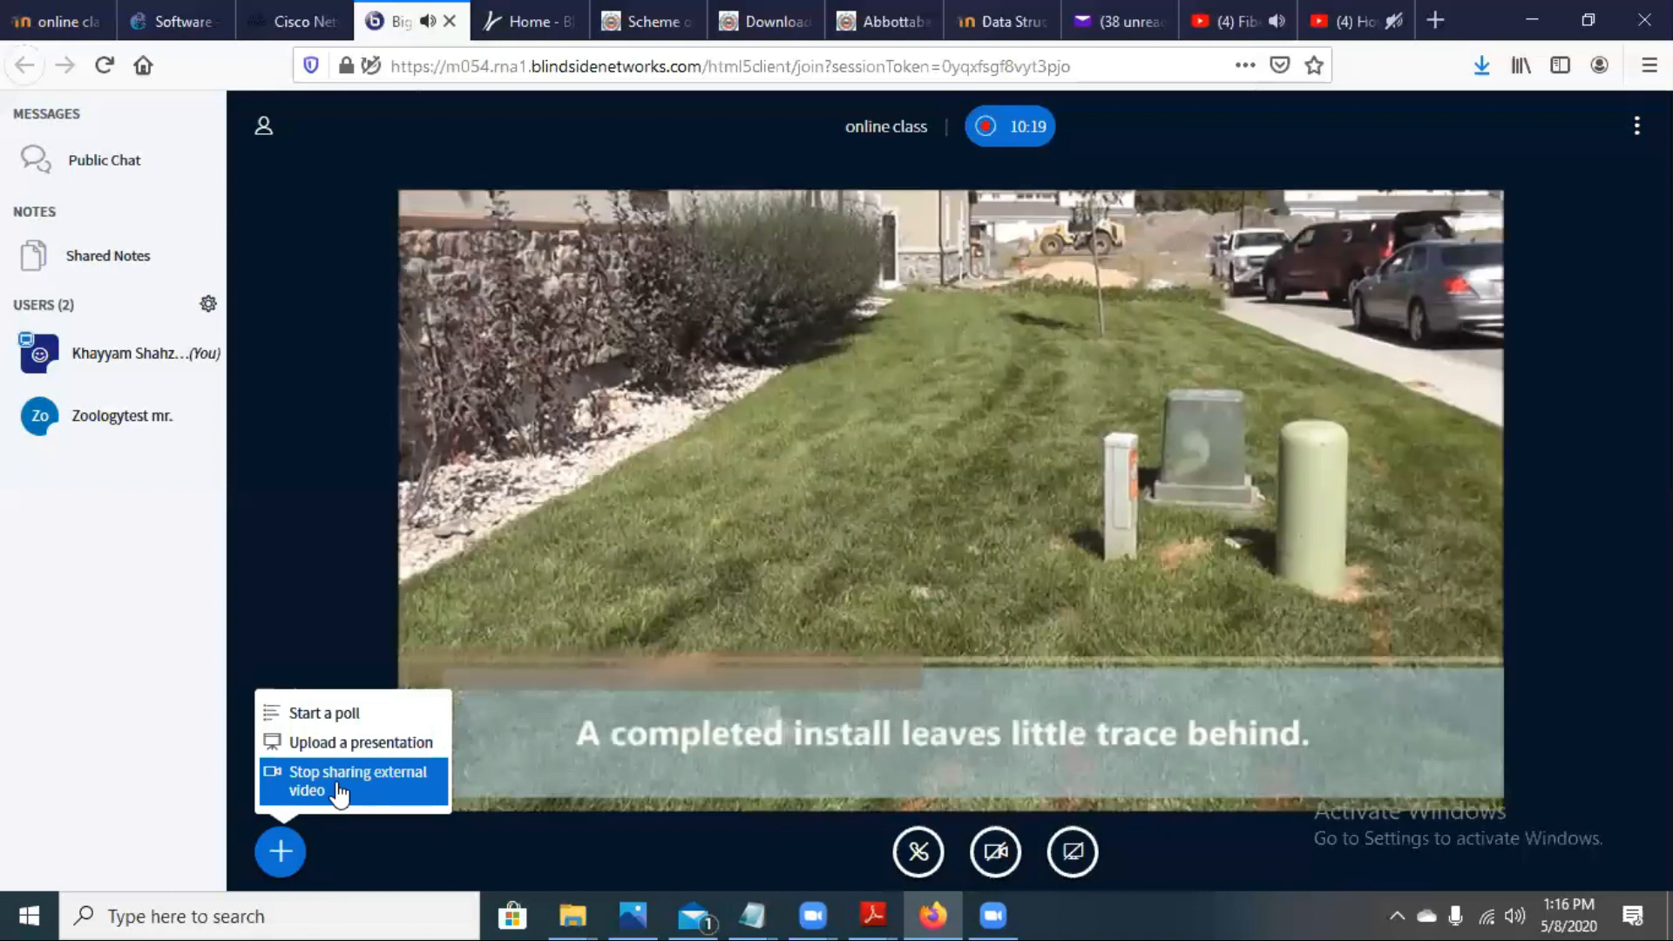
pyautogui.click(336, 783)
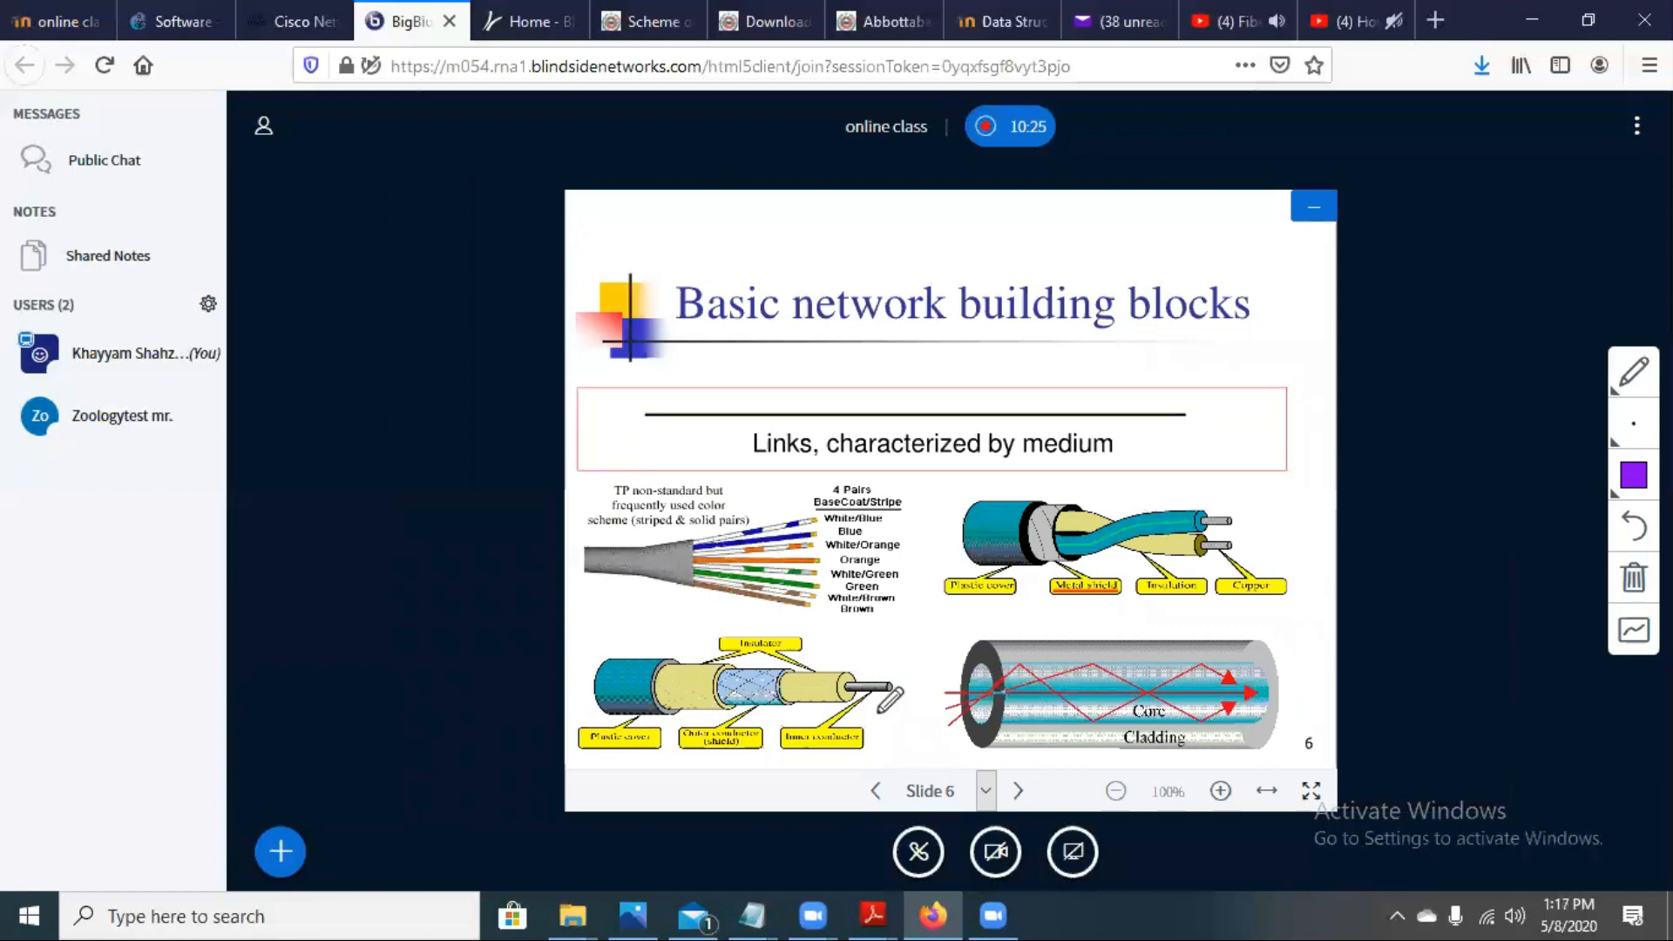
pyautogui.click(1279, 22)
pyautogui.click(1279, 22)
# Step: Switch to the LMS and review the general settings and session schedule of the Topic 4 online class
pyautogui.click(73, 21)
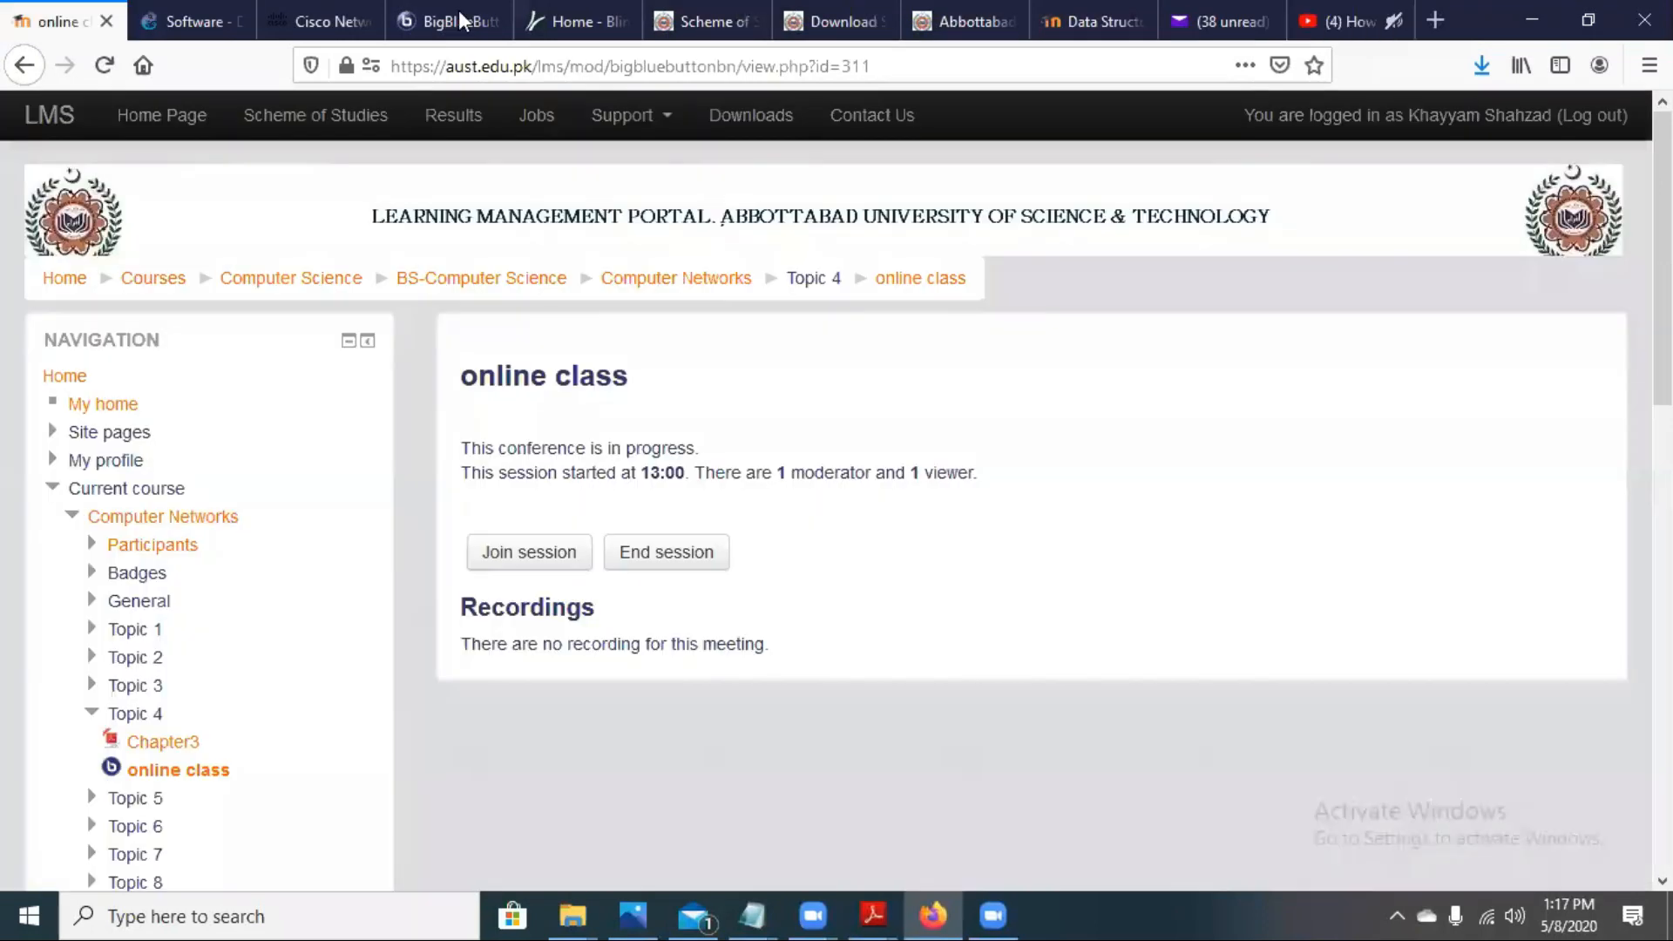
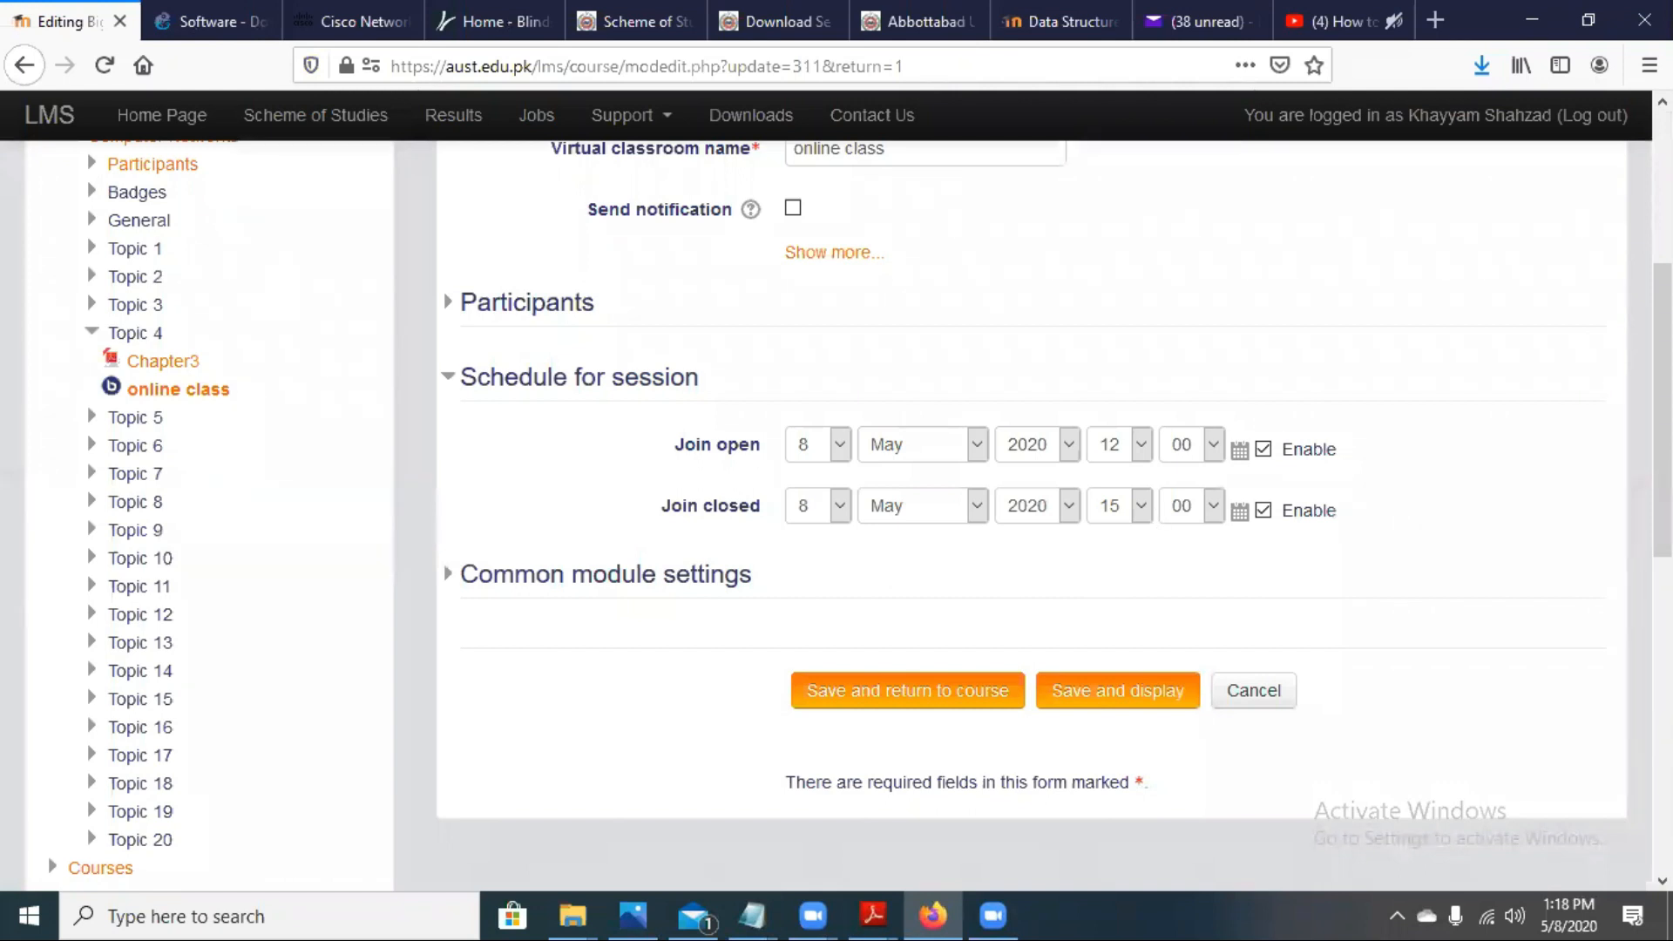
pyautogui.scroll(4, 1028, 514)
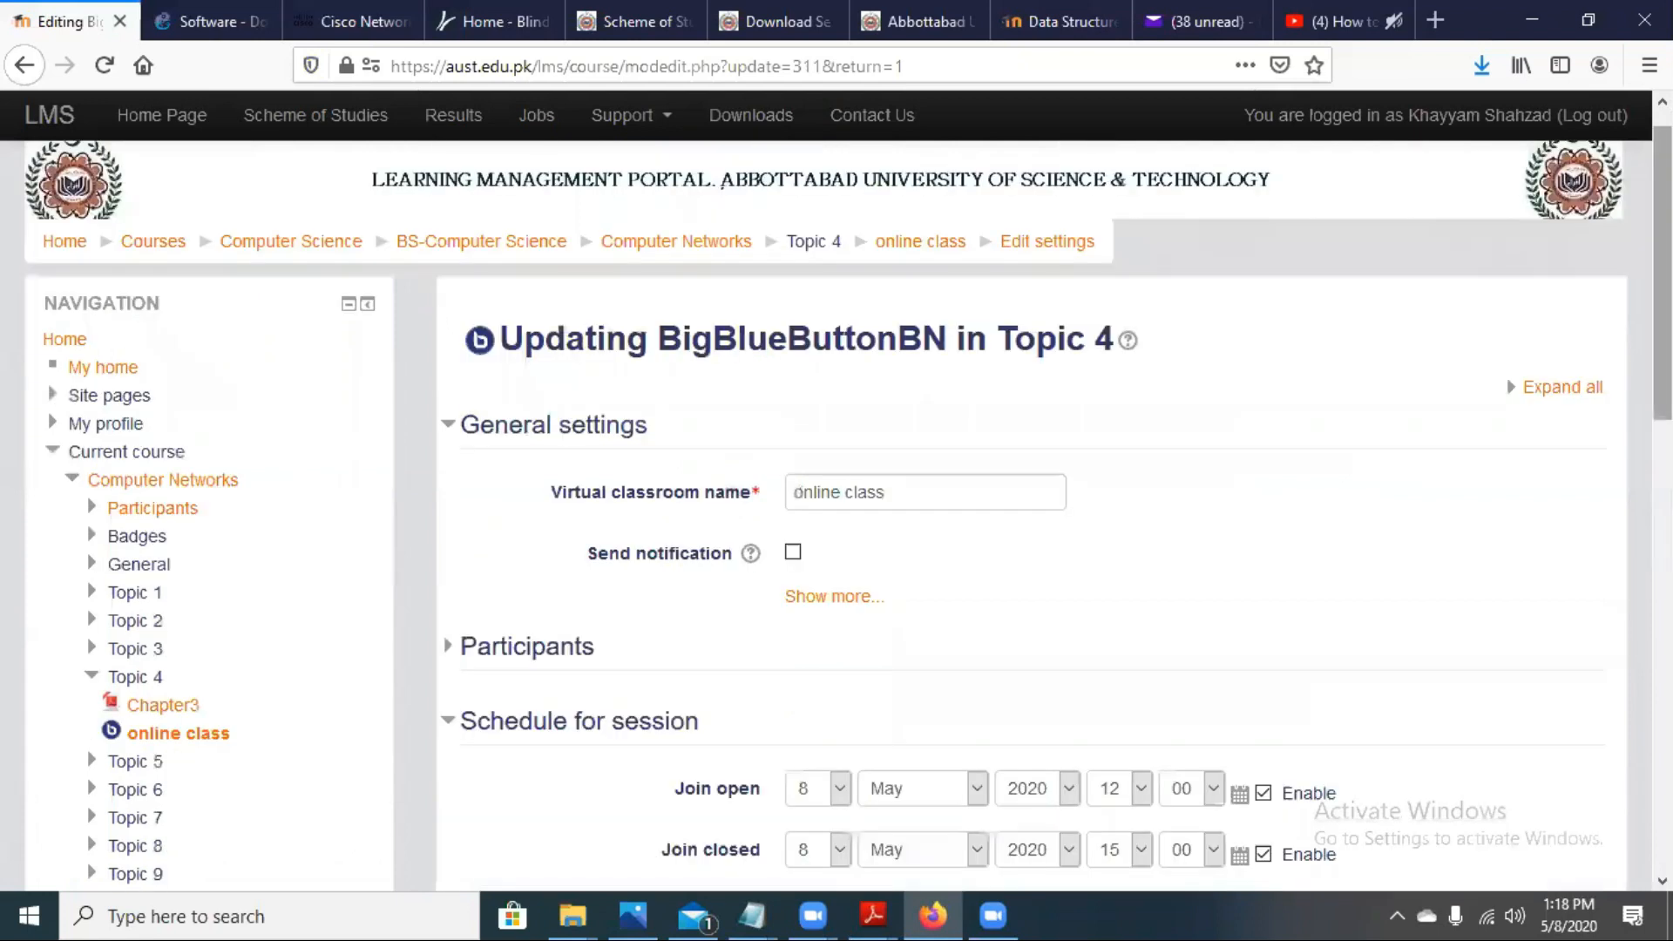
pyautogui.scroll(1, 836, 514)
pyautogui.scroll(-3, 796, 529)
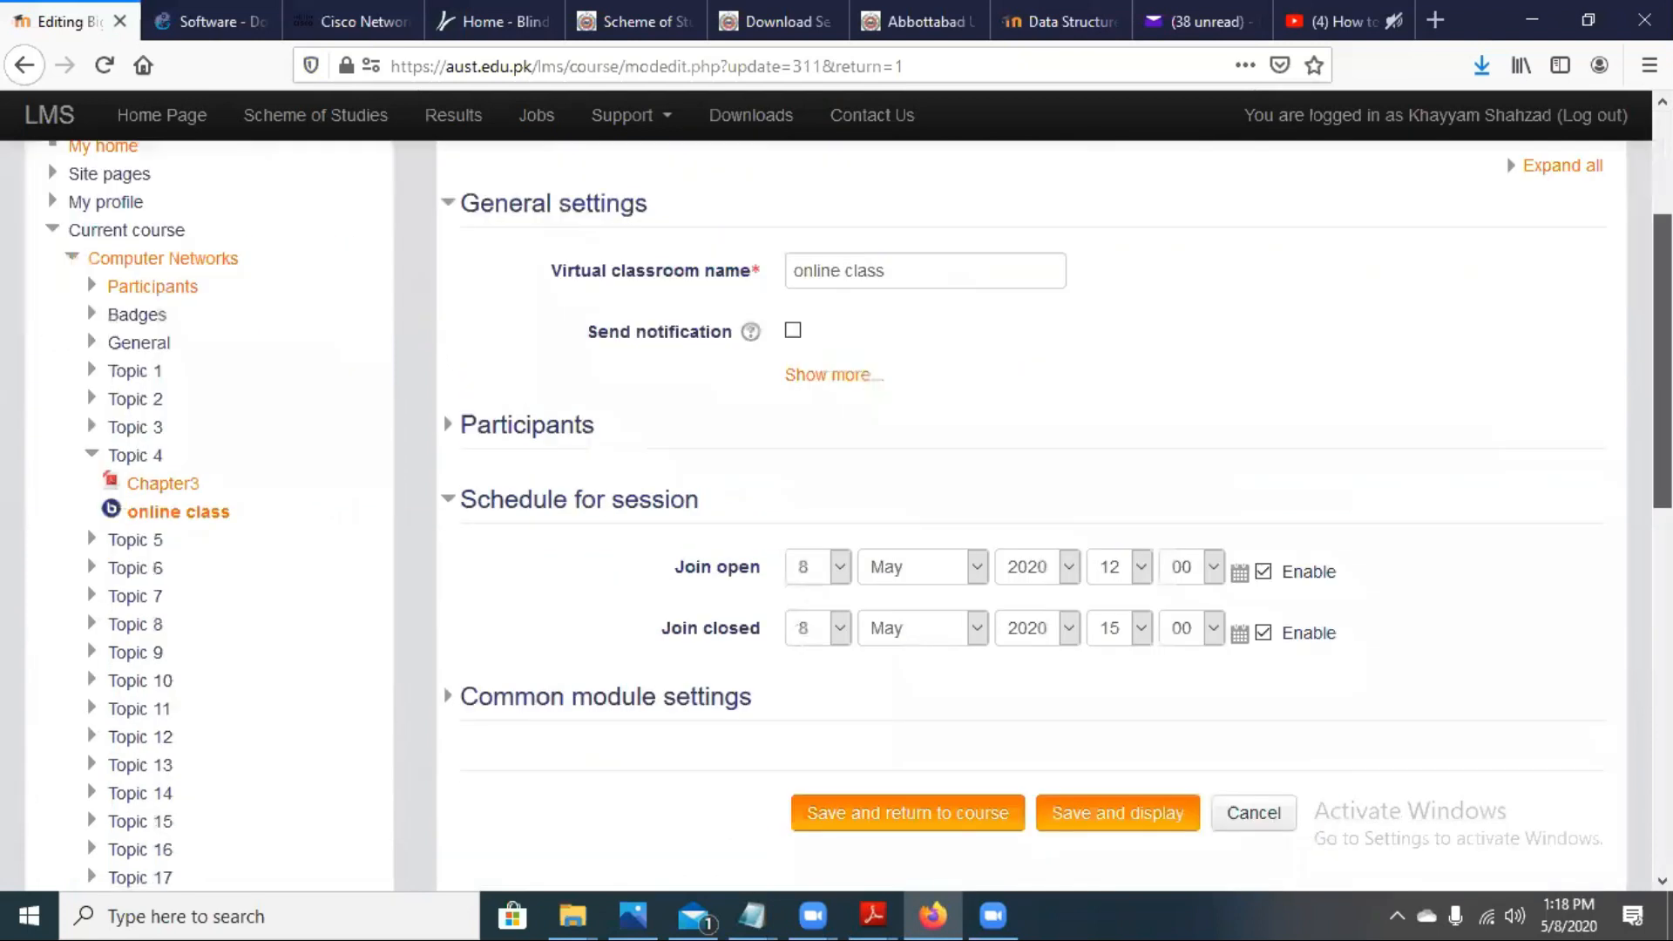
pyautogui.scroll(-1, 1028, 514)
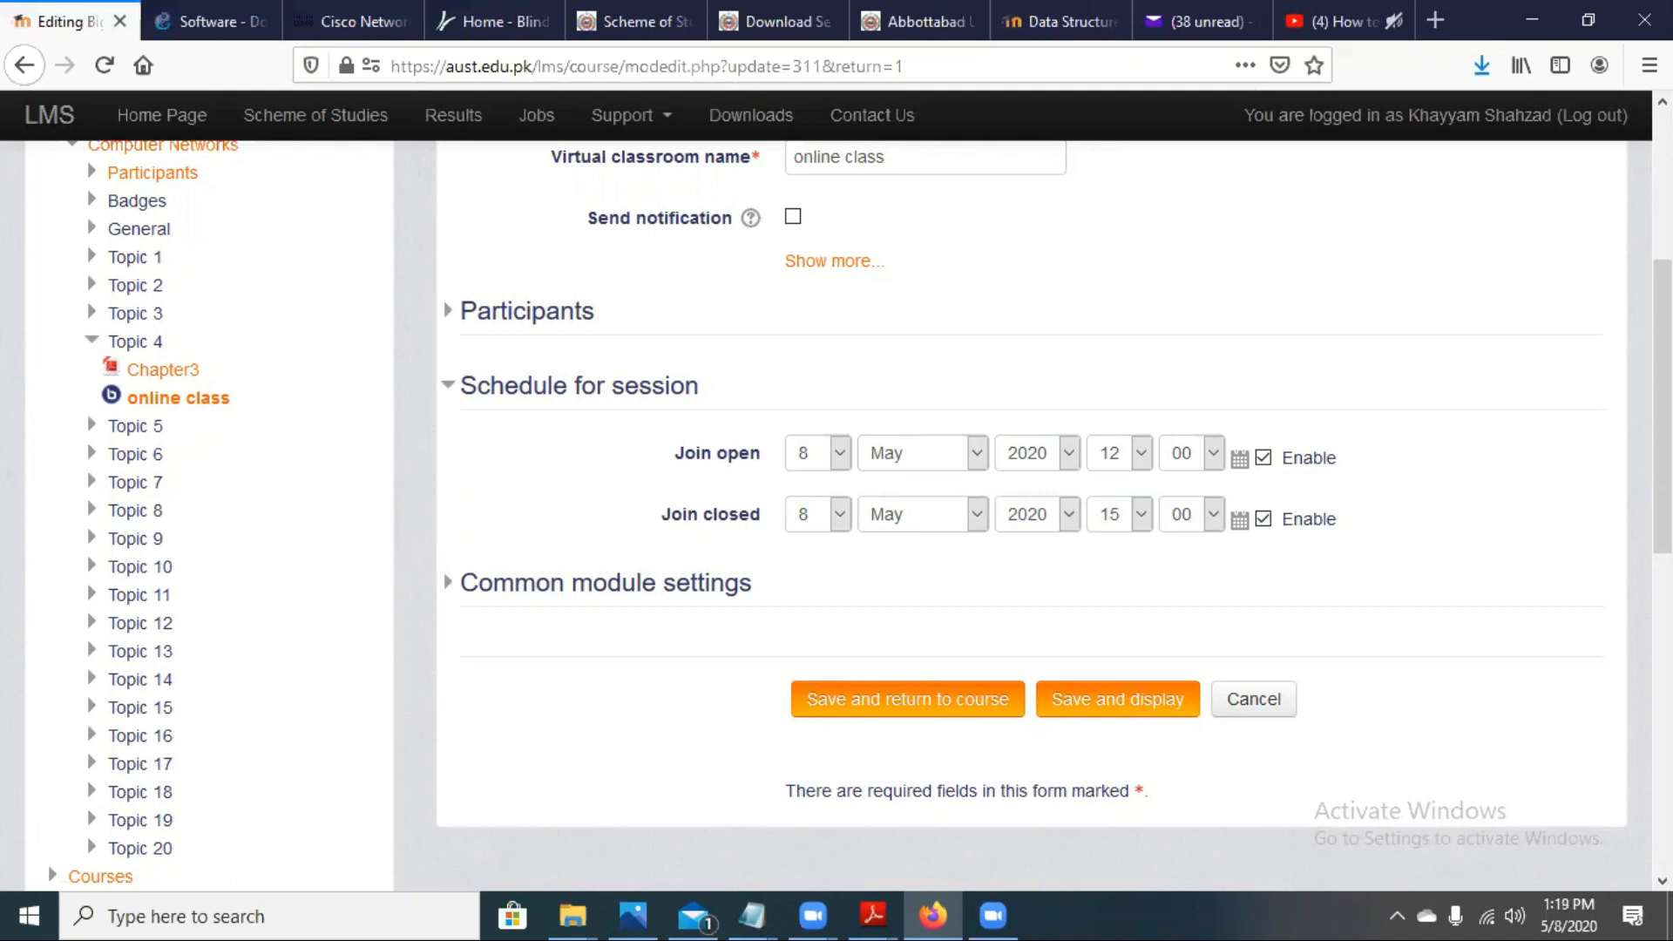
pyautogui.moveTo(1662, 406); pyautogui.dragTo(1662, 279)
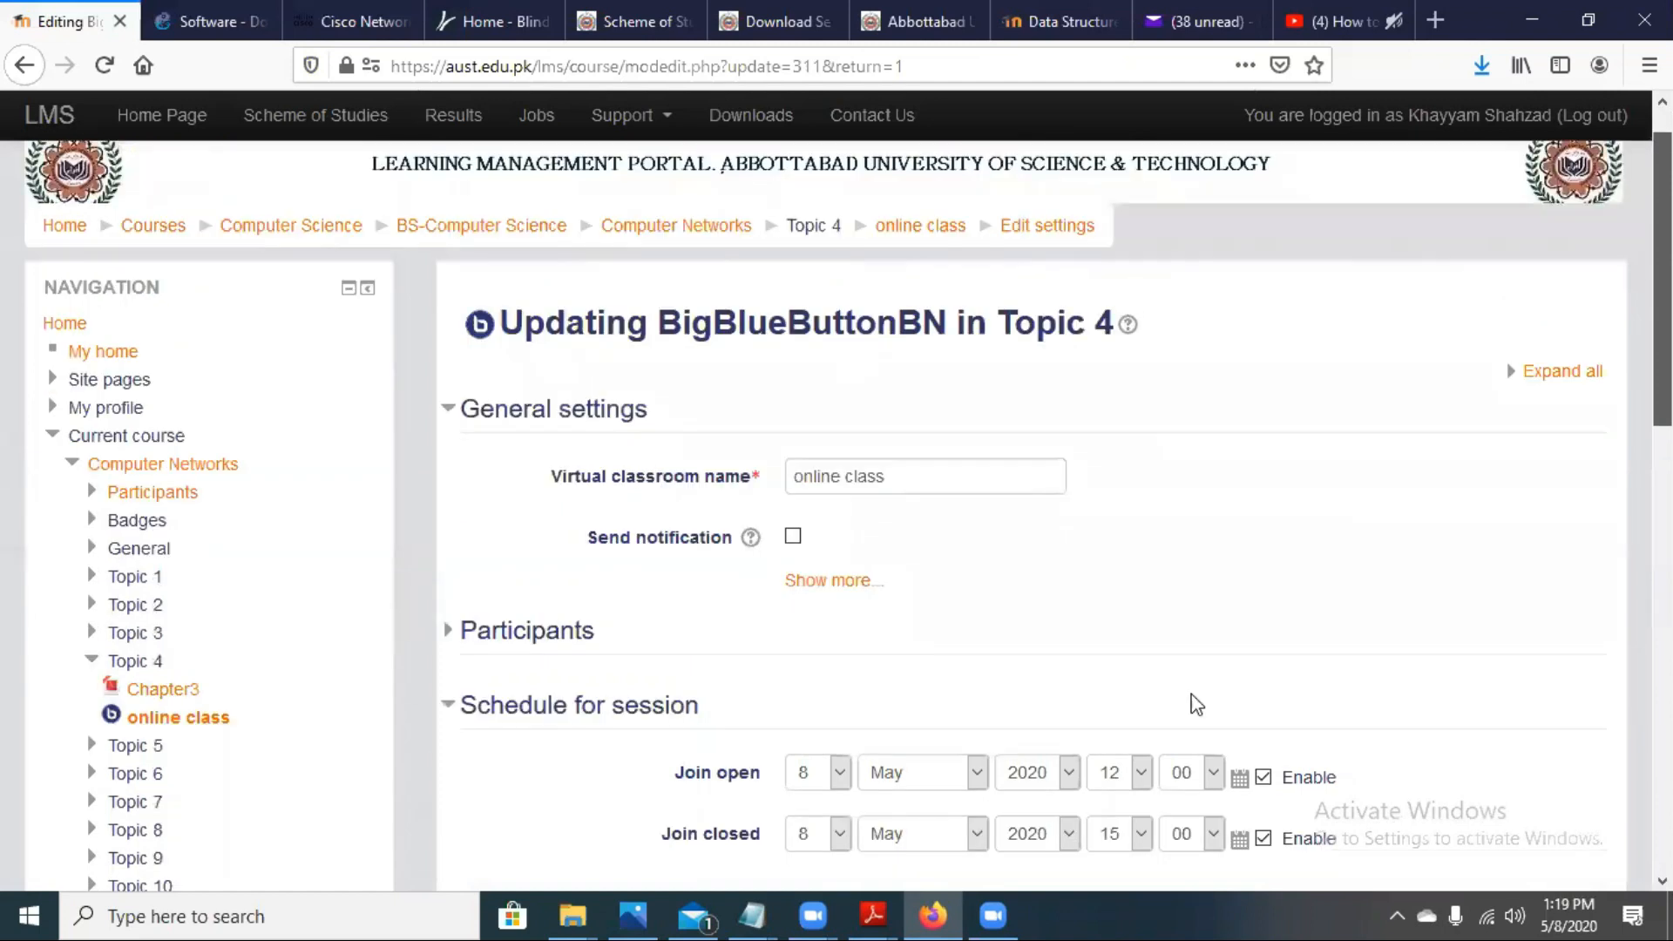
pyautogui.scroll(-3, 833, 875)
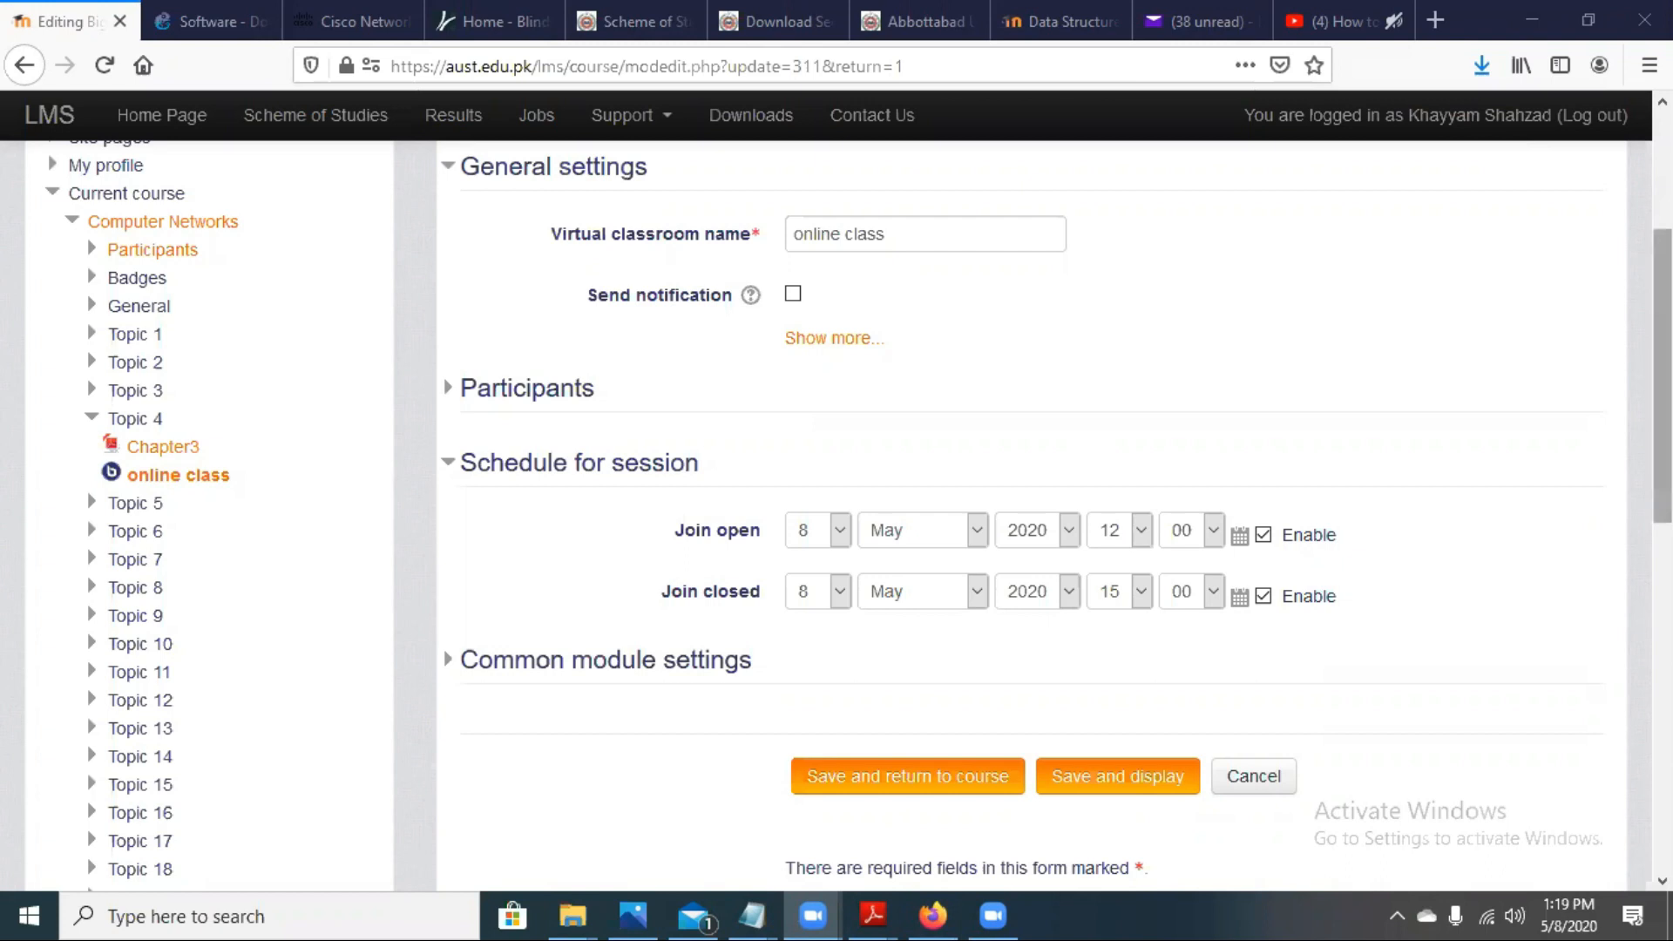
pyautogui.moveTo(1662, 377); pyautogui.dragTo(1663, 297)
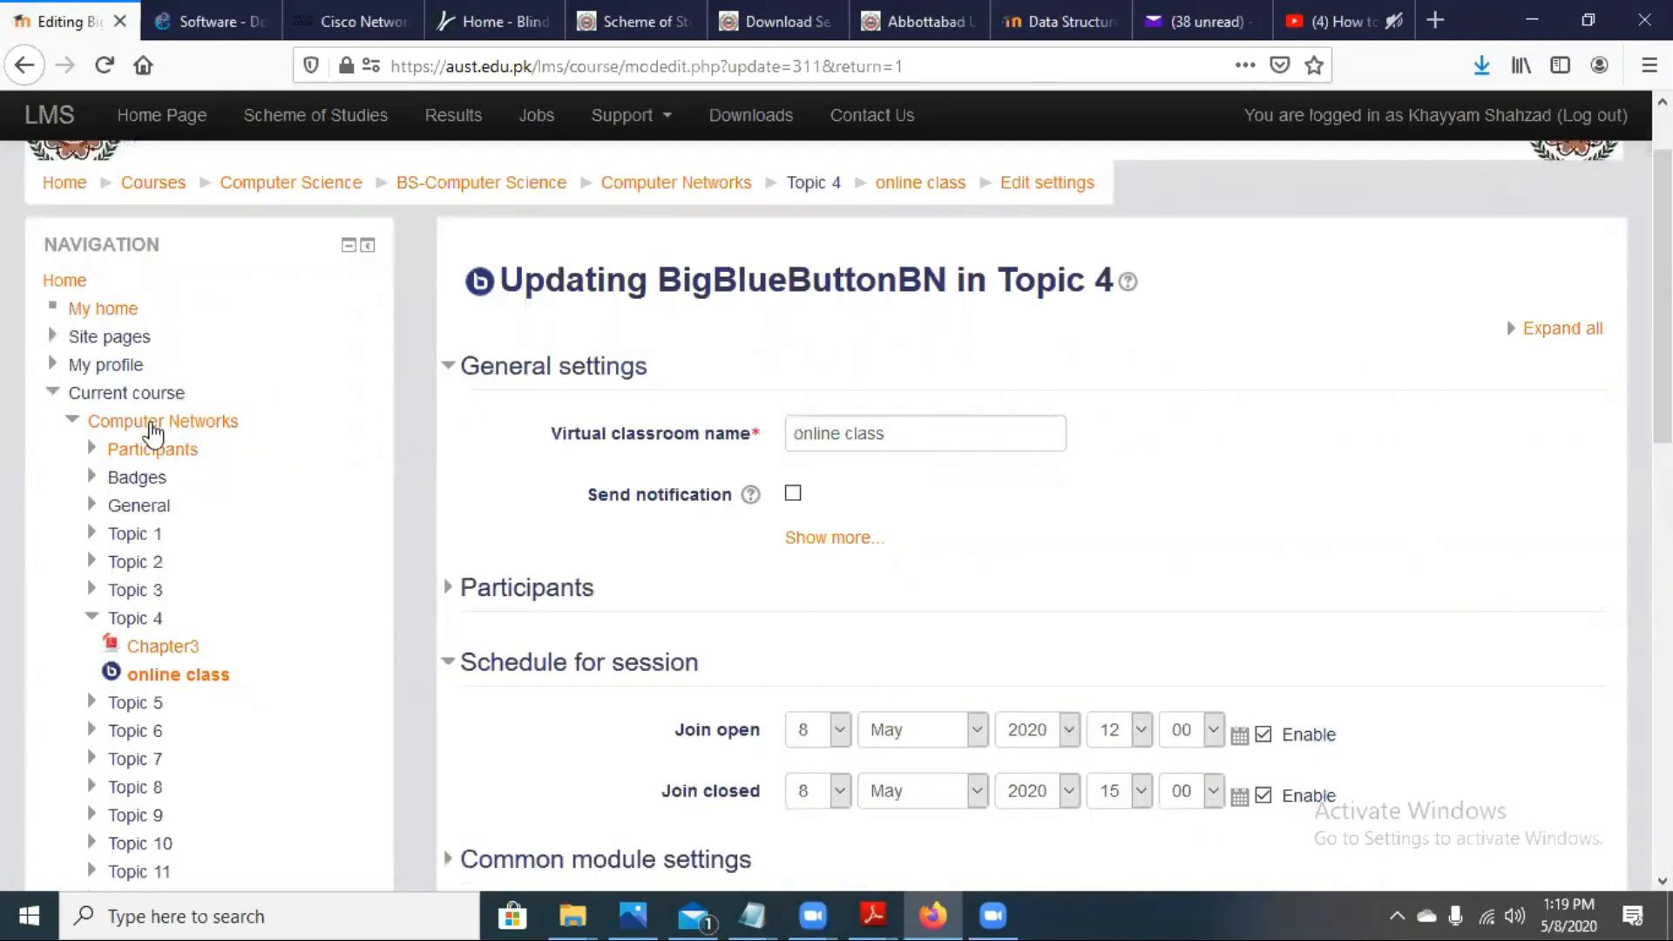
# Step: Go to the Computer Networks course page and open "online class 10.00 a.m" under Topic 1 to show its recordings
pyautogui.click(154, 427)
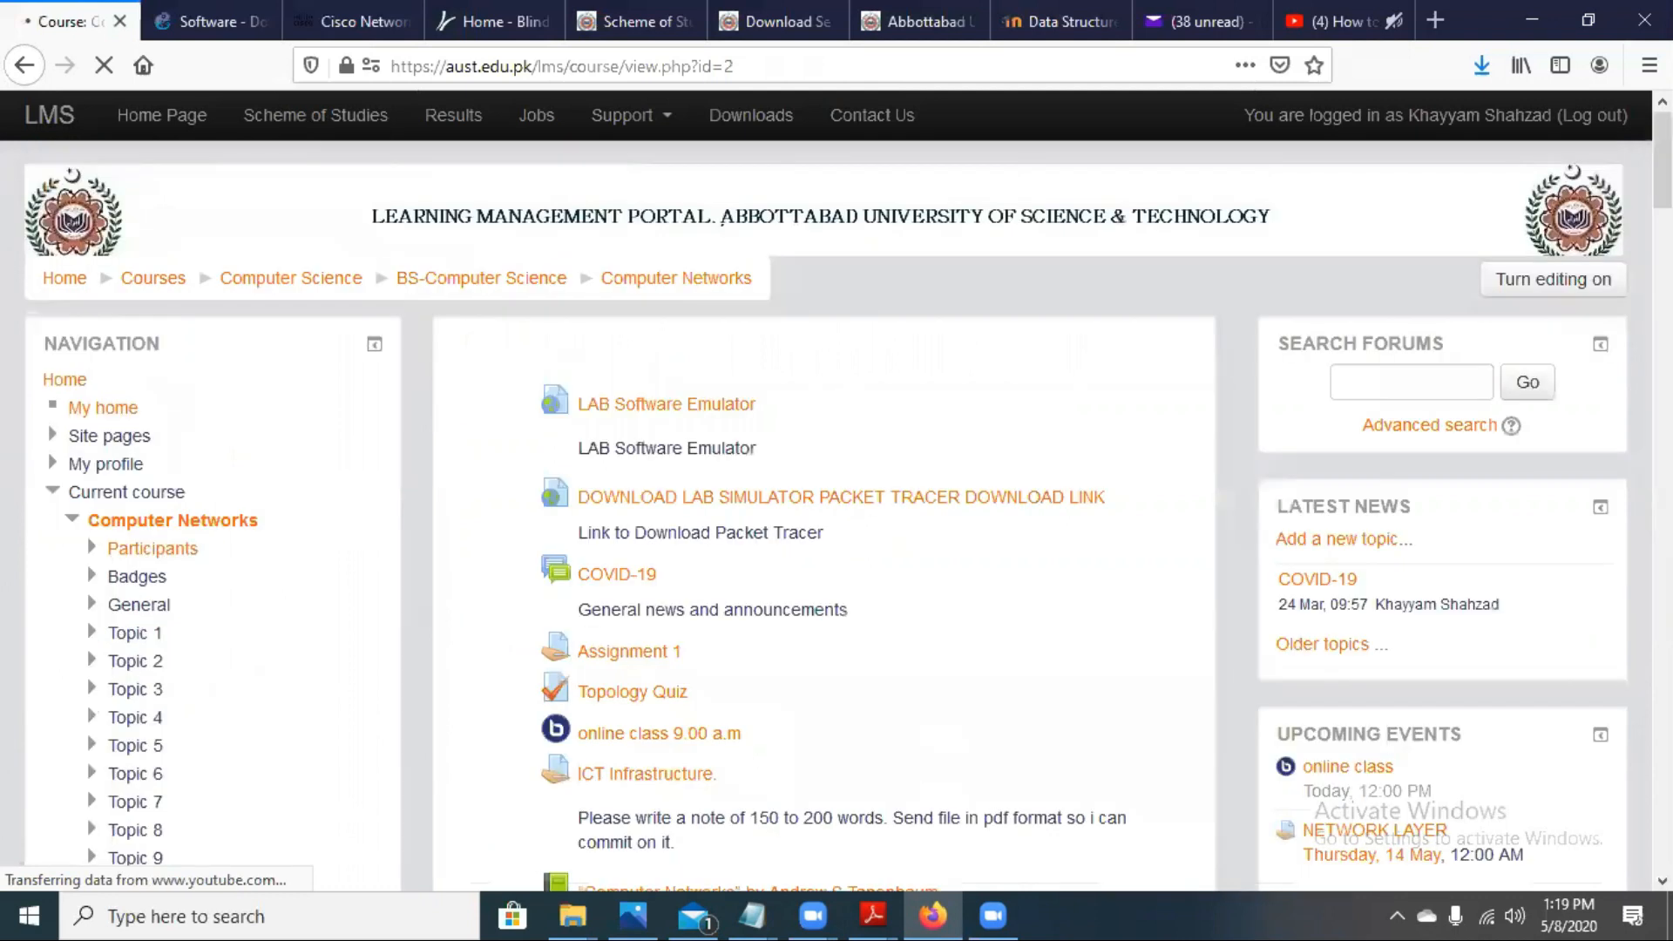
pyautogui.scroll(-4, 683, 384)
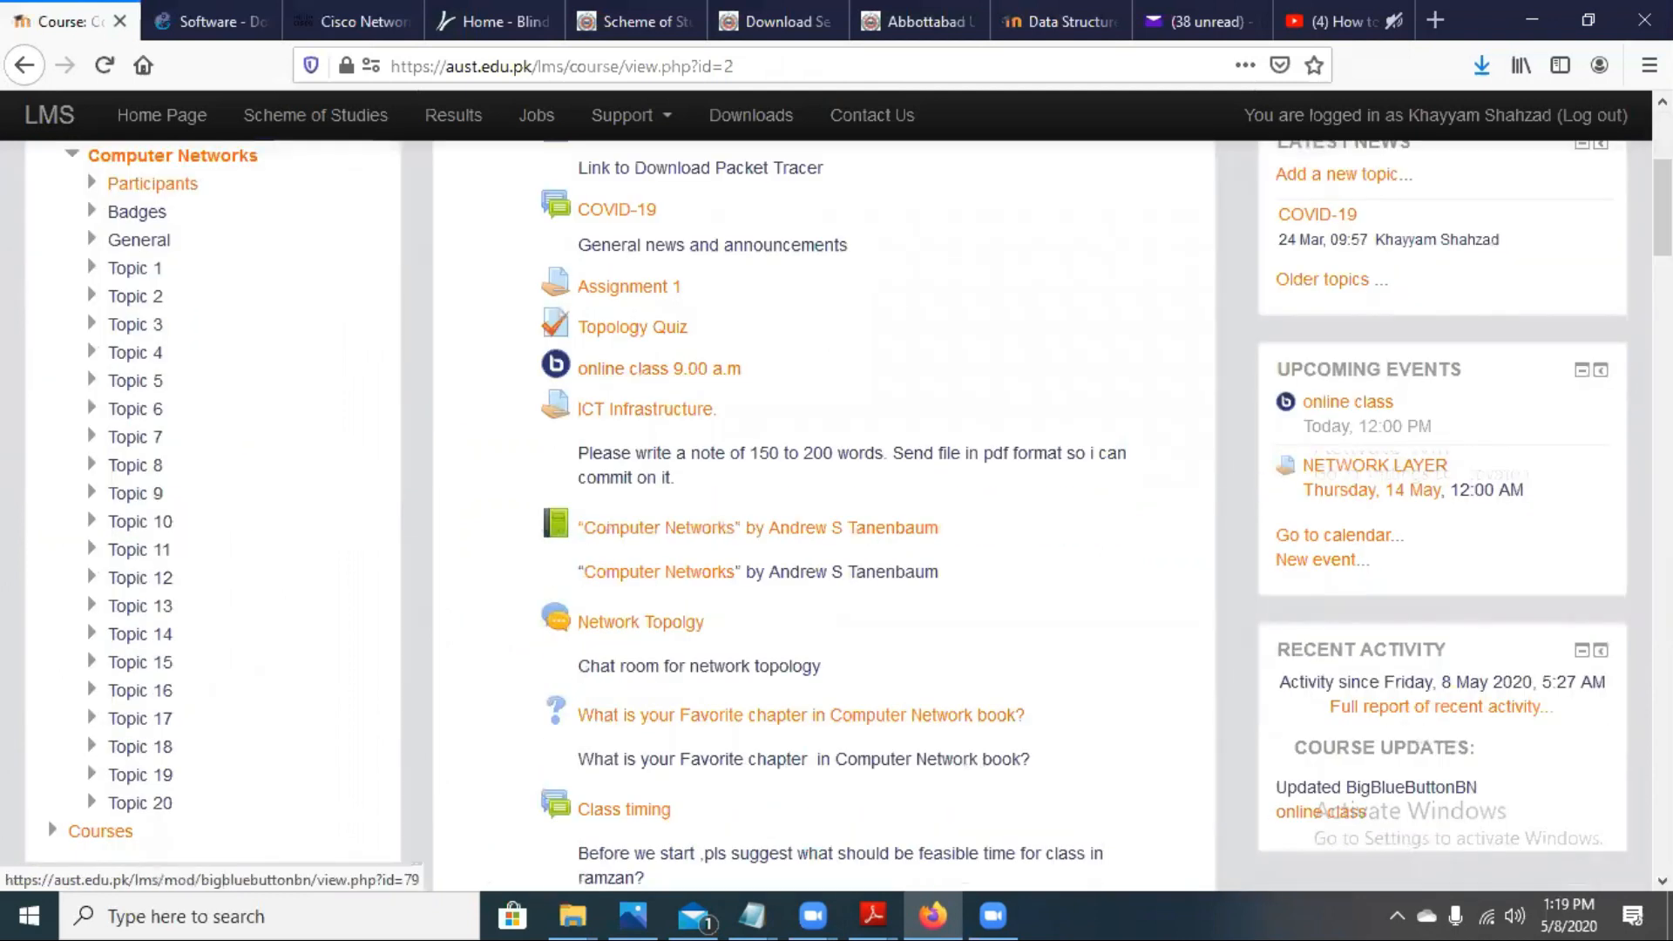
pyautogui.scroll(-3, 1661, 210)
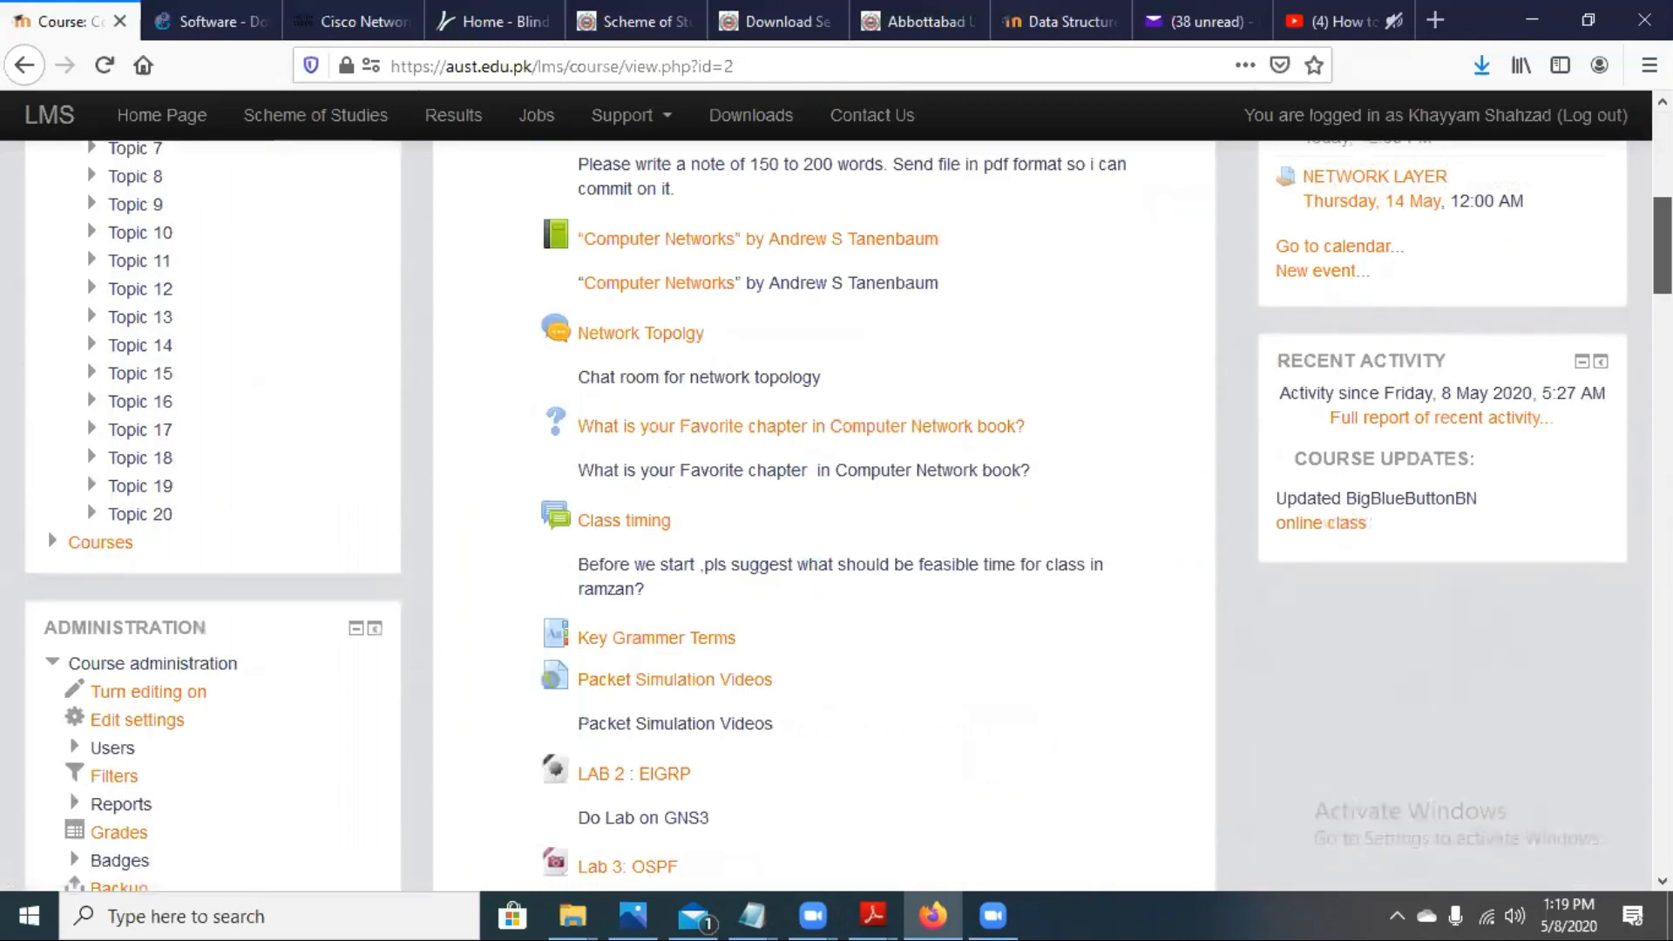
pyautogui.scroll(-7, 837, 514)
pyautogui.scroll(-4, 836, 514)
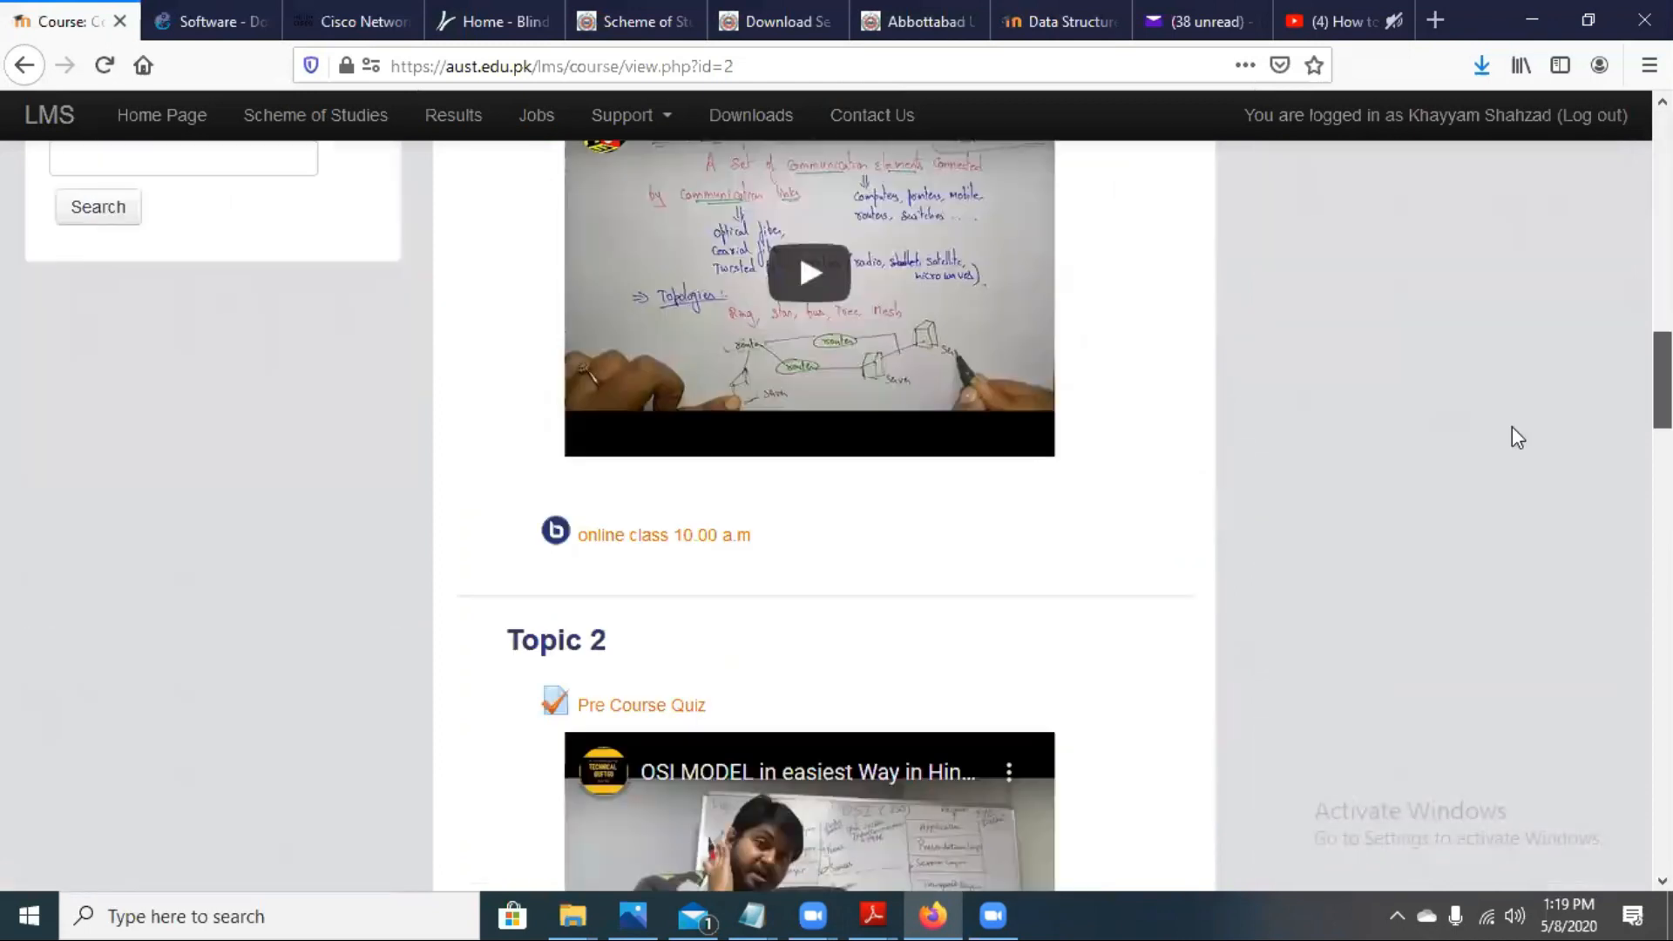
pyautogui.scroll(-2, 1512, 427)
pyautogui.click(659, 396)
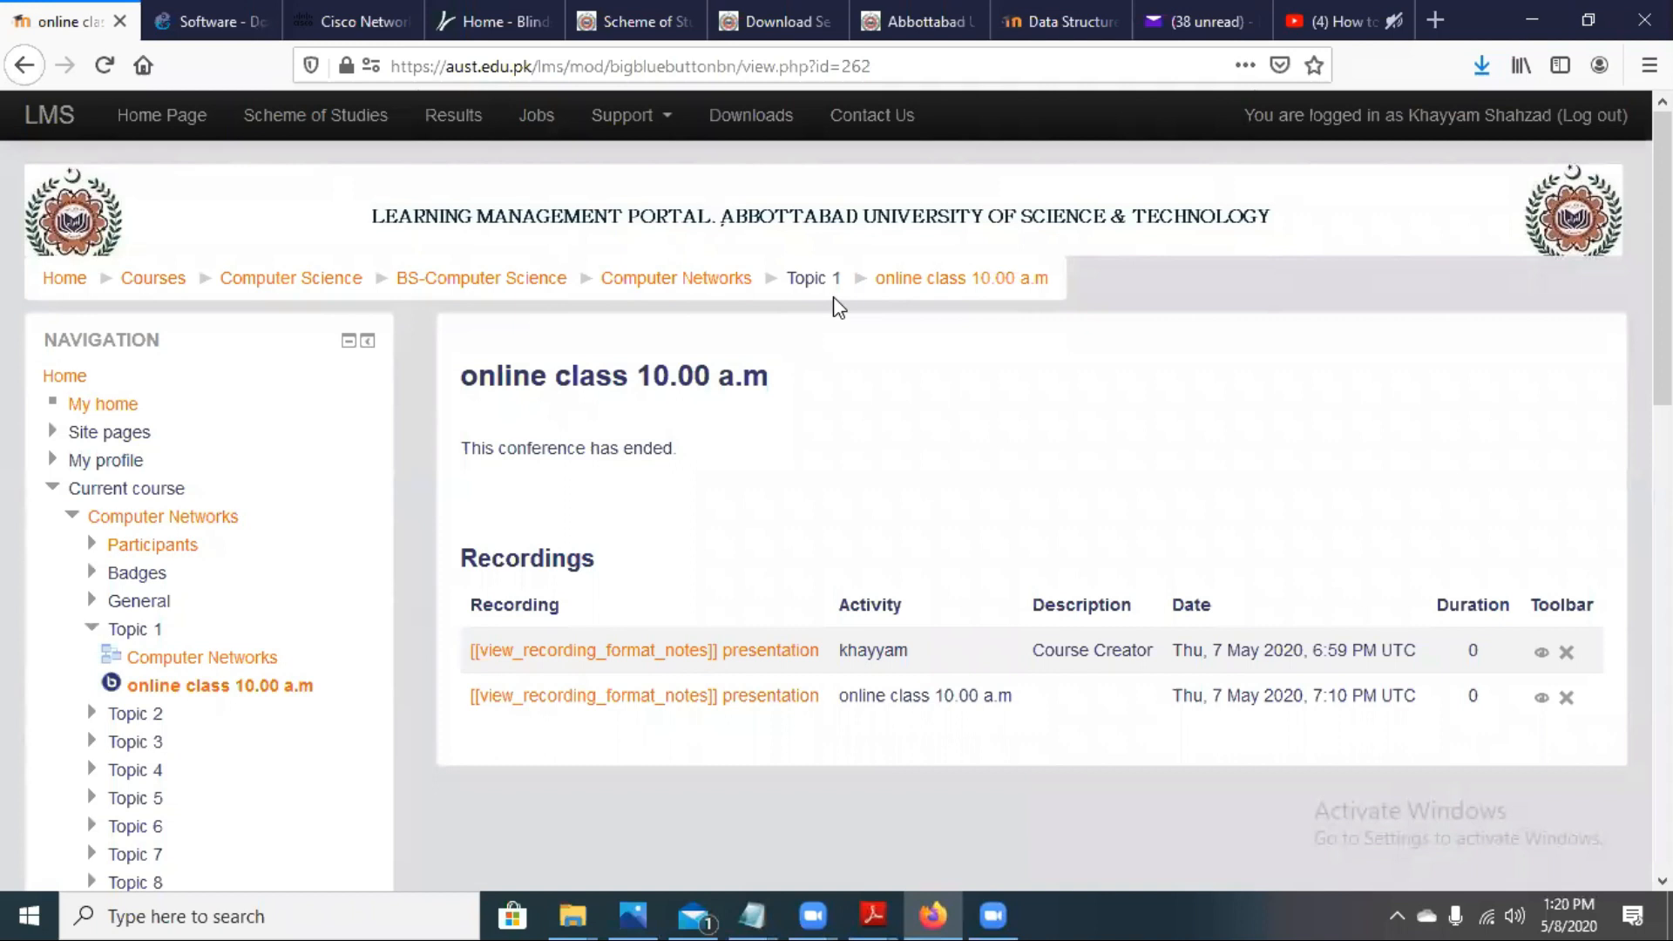
# Step: Load YouTube in a new browser tab, then open the signed-in account's own channel from the existing YouTube tab
pyautogui.click(1434, 23)
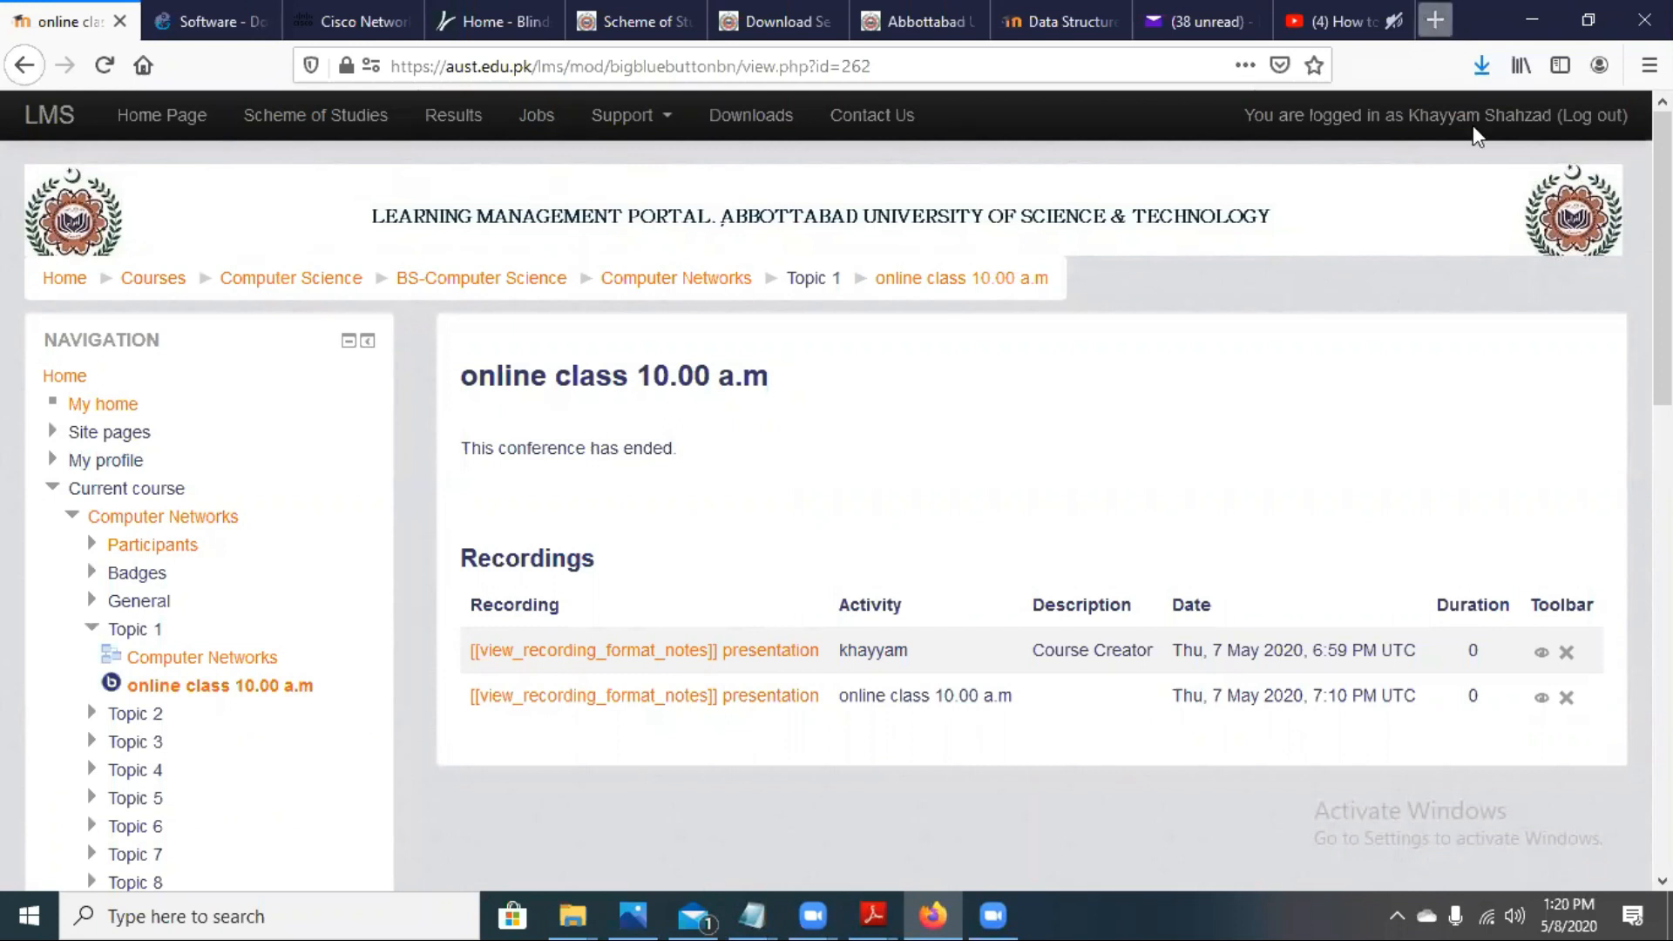
pyautogui.click(642, 512)
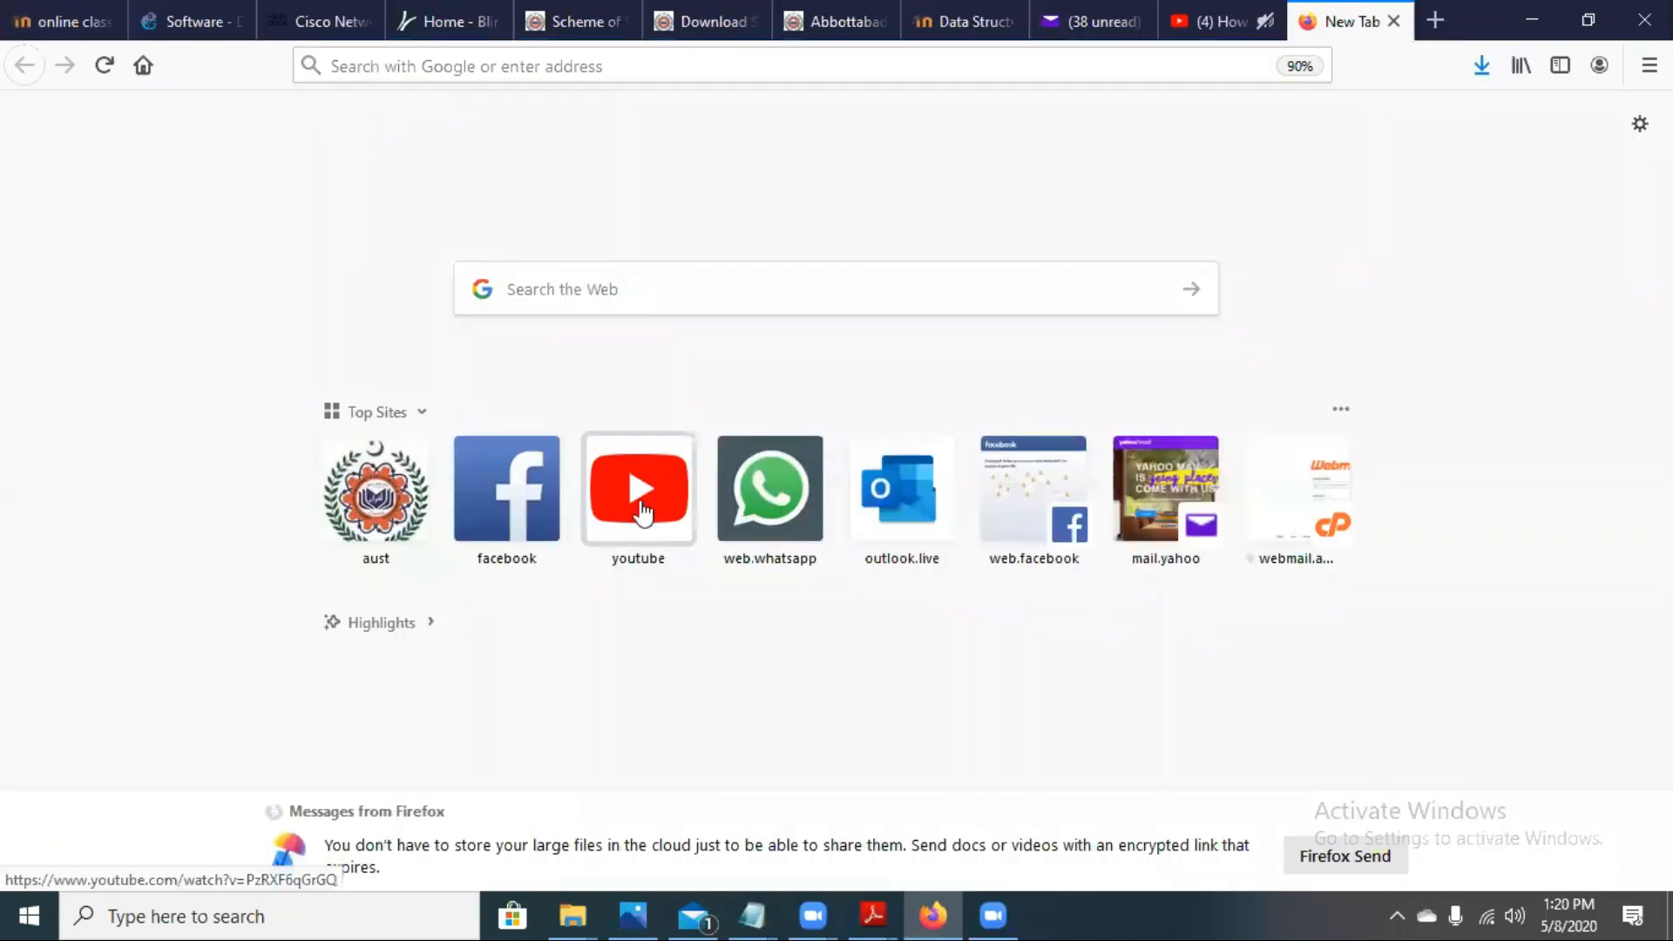
pyautogui.click(1203, 29)
pyautogui.click(1580, 140)
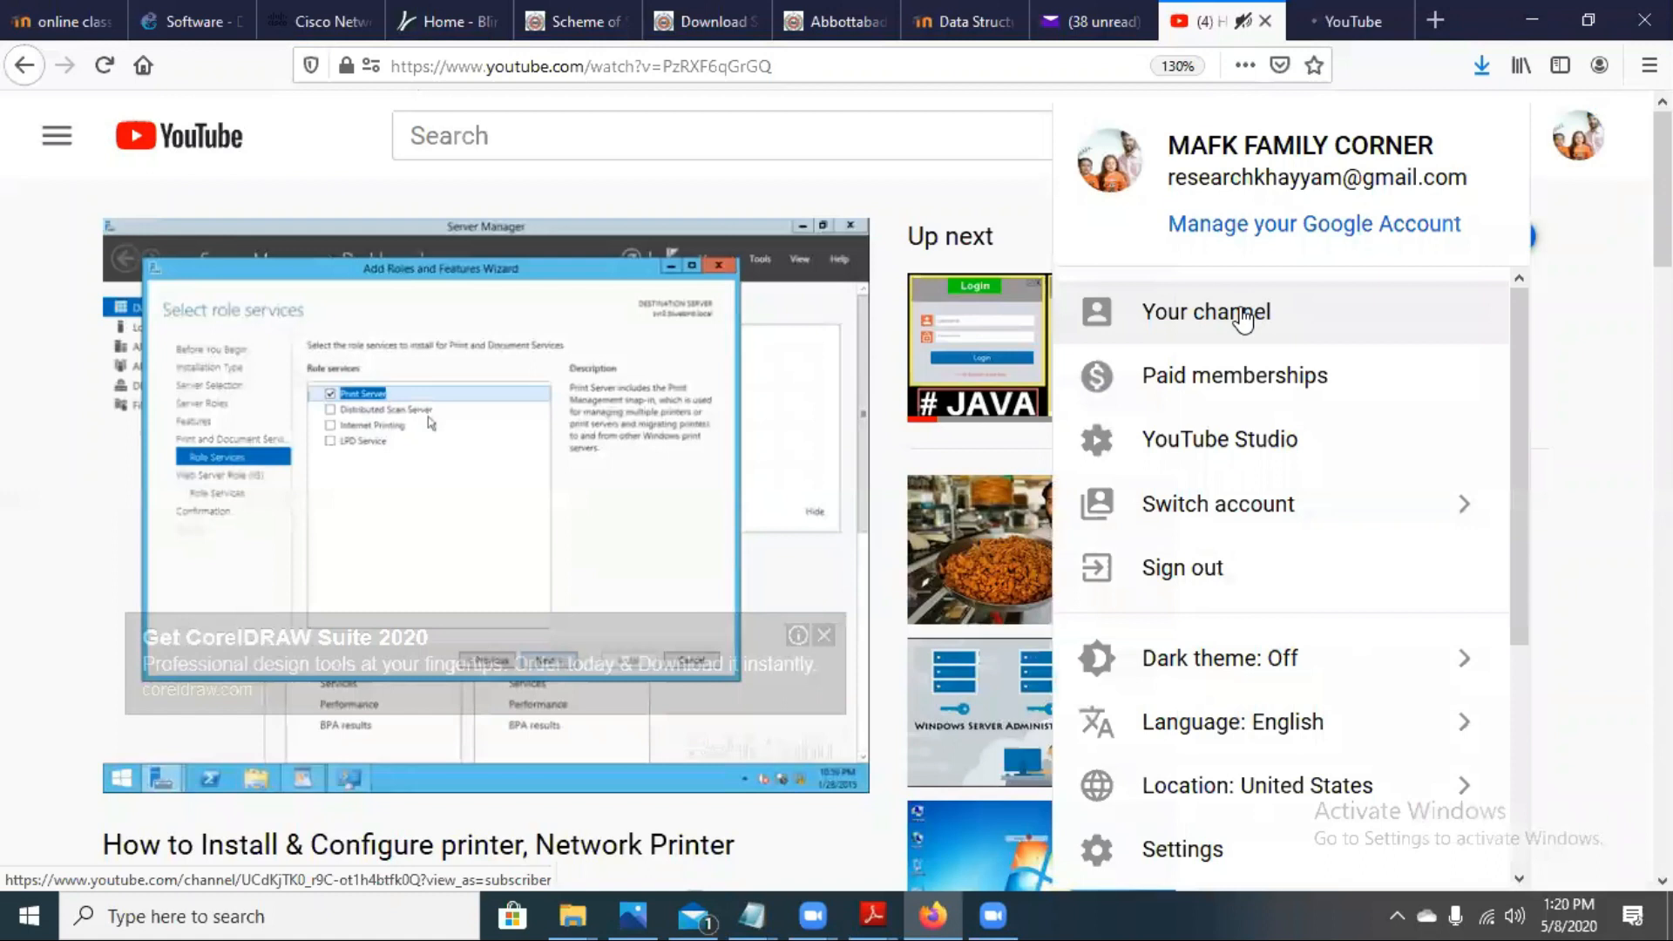
pyautogui.click(1243, 321)
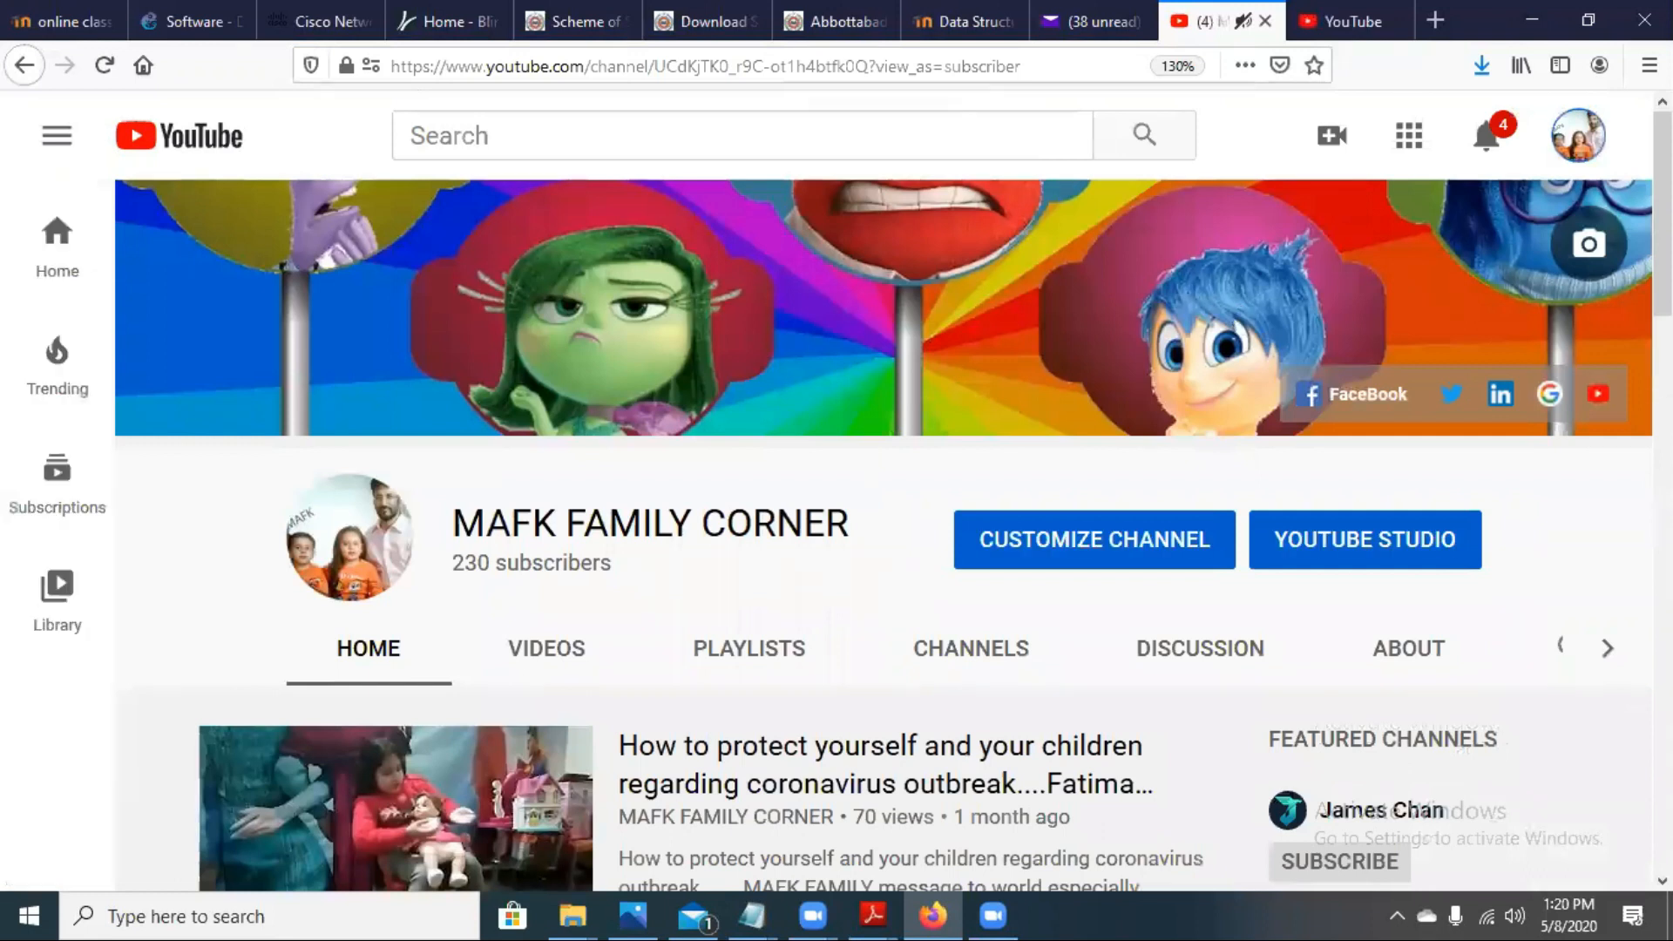
# Step: Play the "LMS Training Session through Zoom Wednesday" video from the channel's uploads
pyautogui.scroll(-1, 837, 523)
pyautogui.scroll(-2, 883, 514)
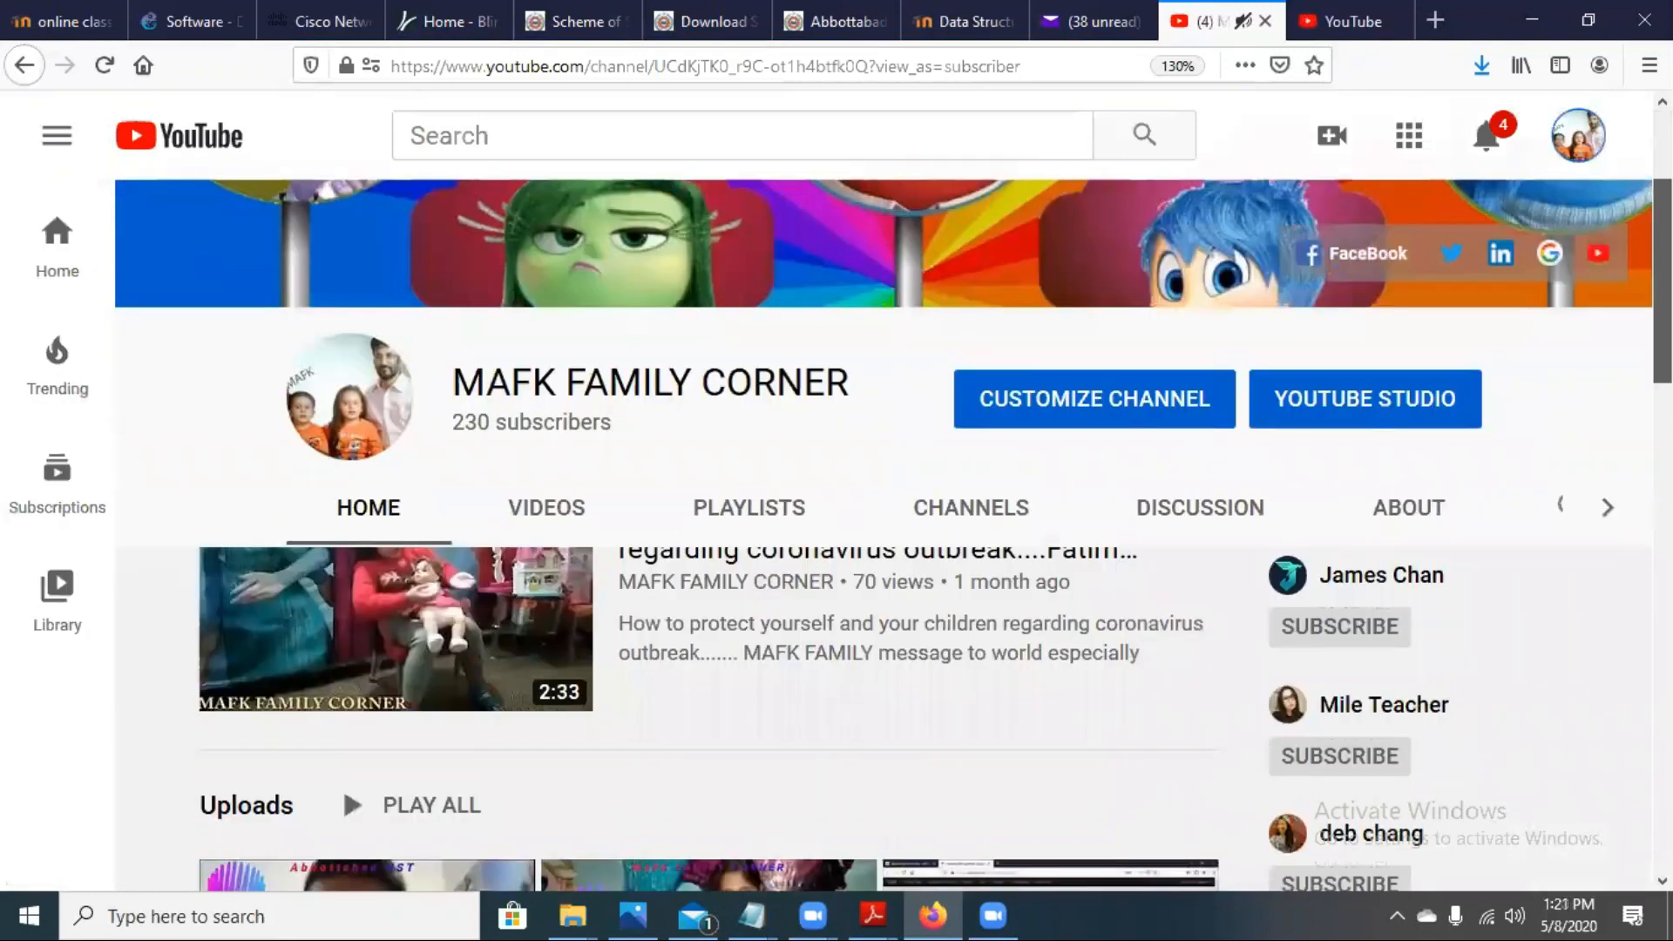
pyautogui.scroll(-3, 883, 523)
pyautogui.scroll(-3, 288, 620)
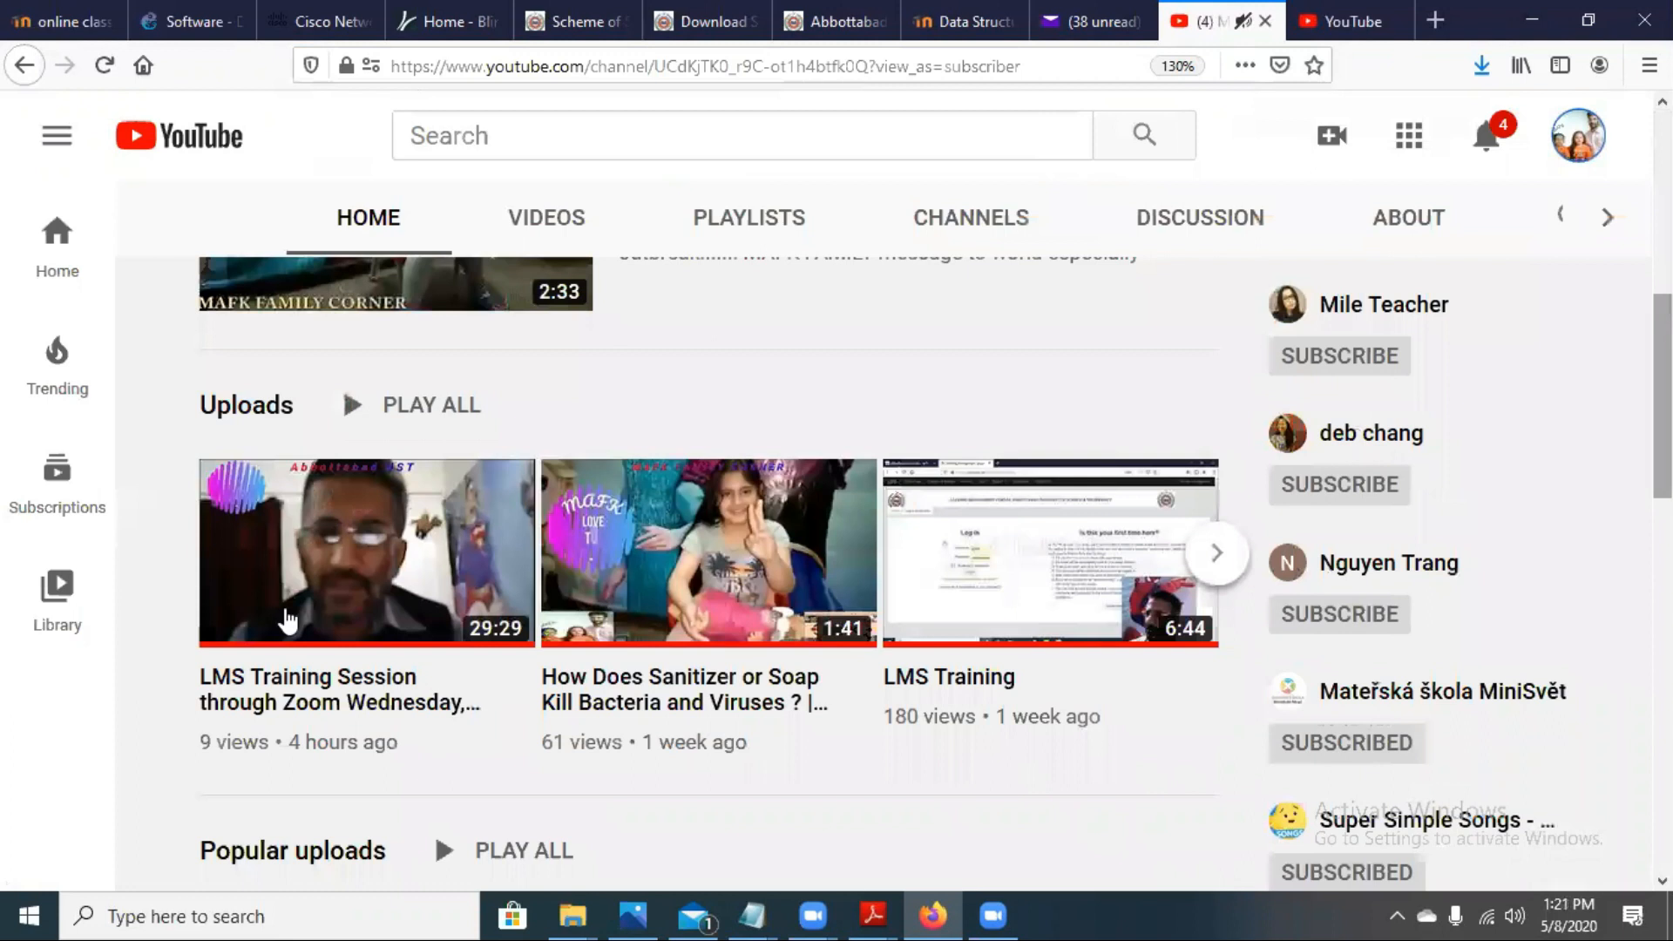
pyautogui.click(296, 678)
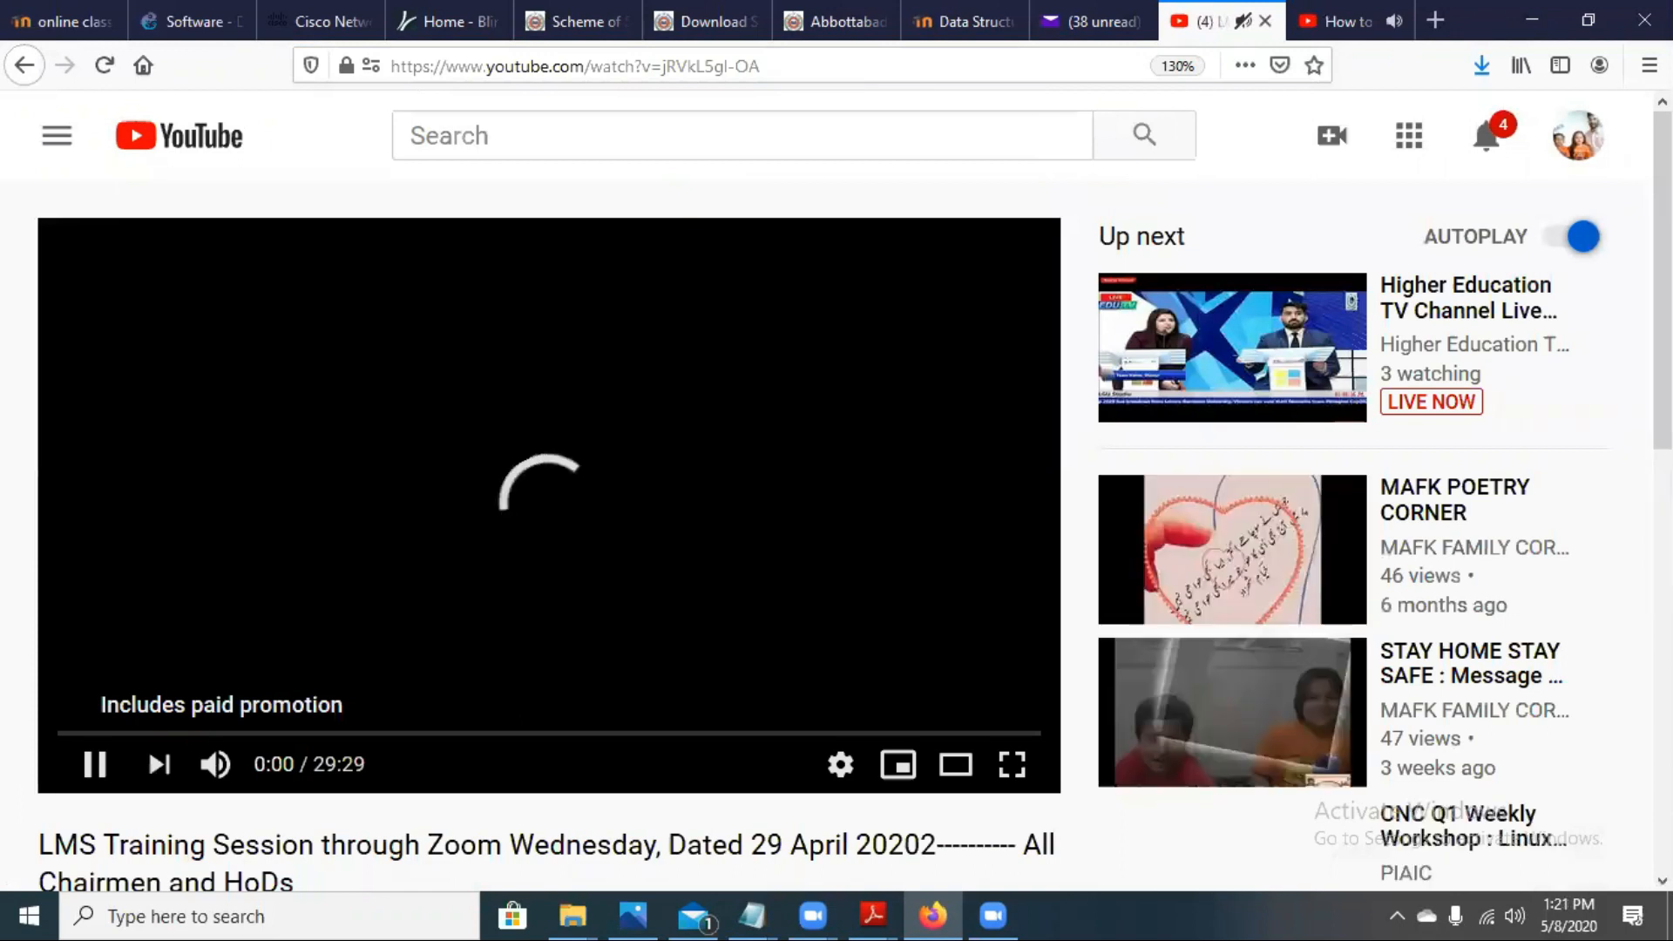
# Step: Skip forward through the LMS training video in stages to the part about adding an activity or resource, at about 8 minutes
pyautogui.scroll(-1, 549, 488)
pyautogui.scroll(-1, 507, 422)
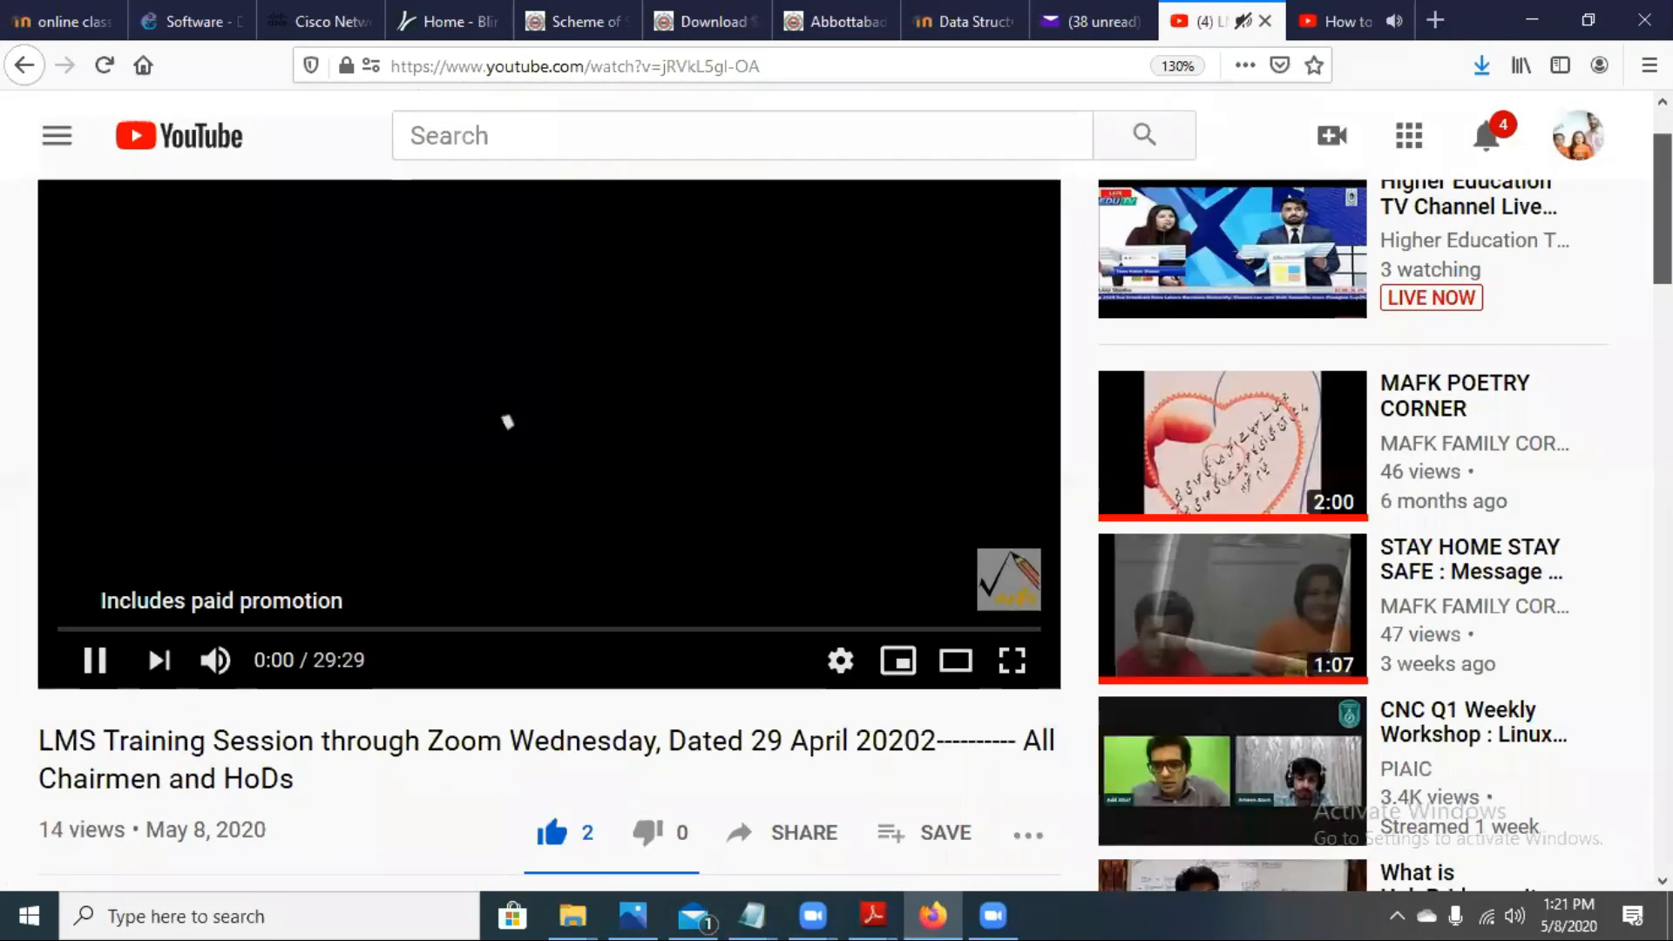
pyautogui.scroll(1, 507, 422)
pyautogui.scroll(1, 507, 422)
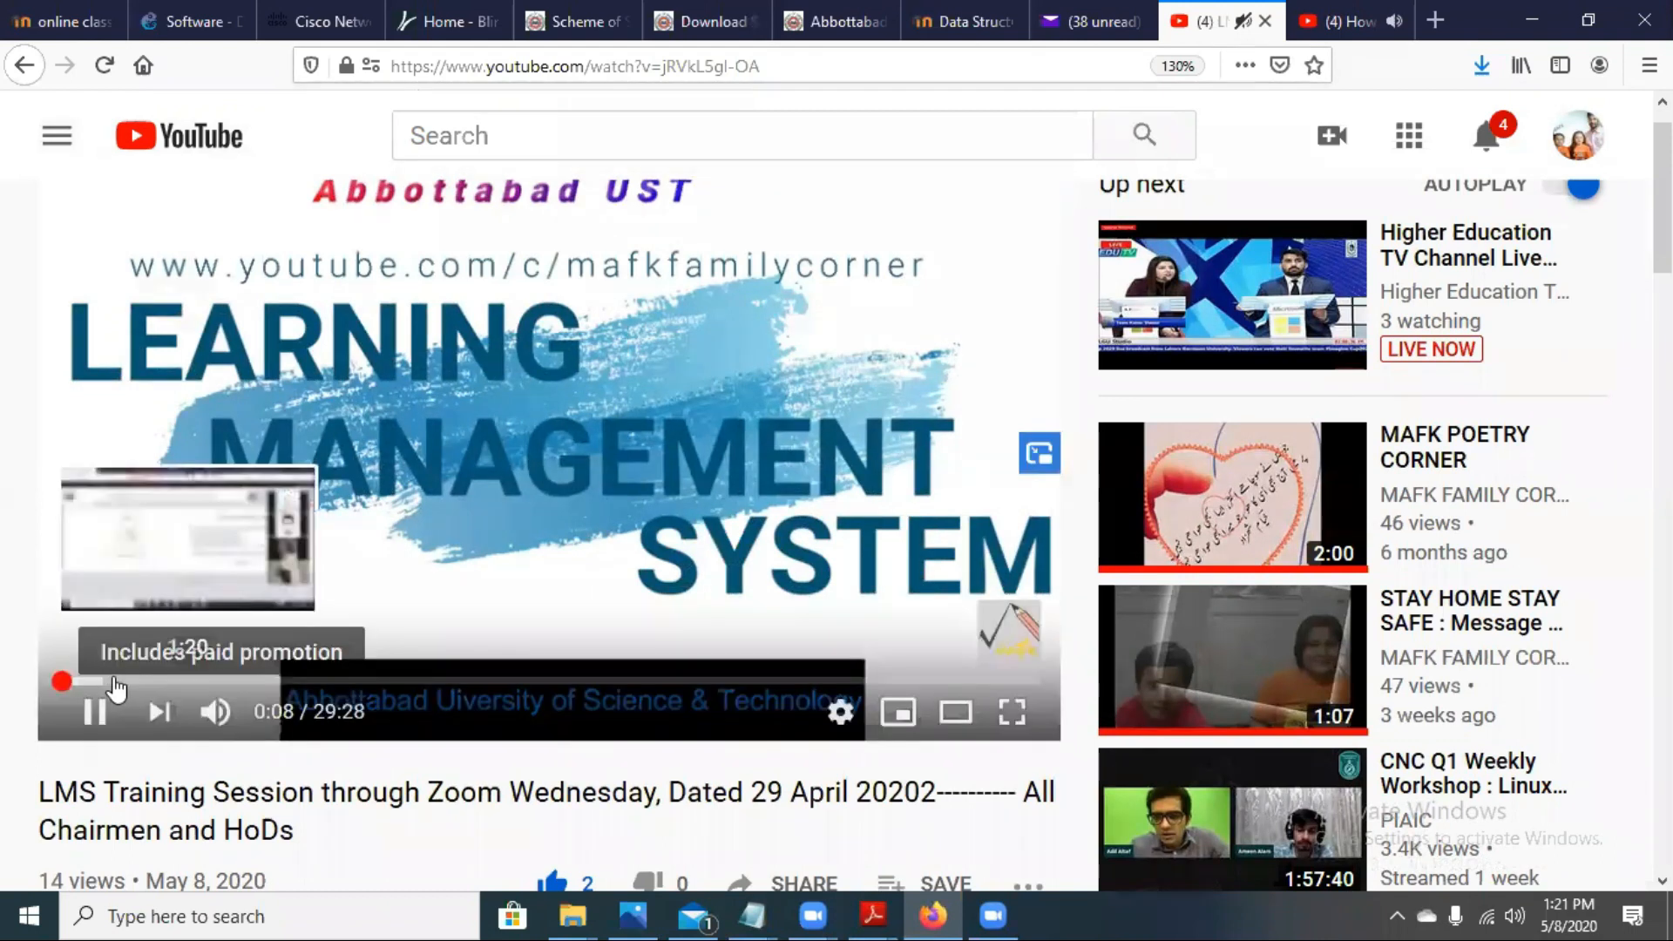
pyautogui.click(115, 681)
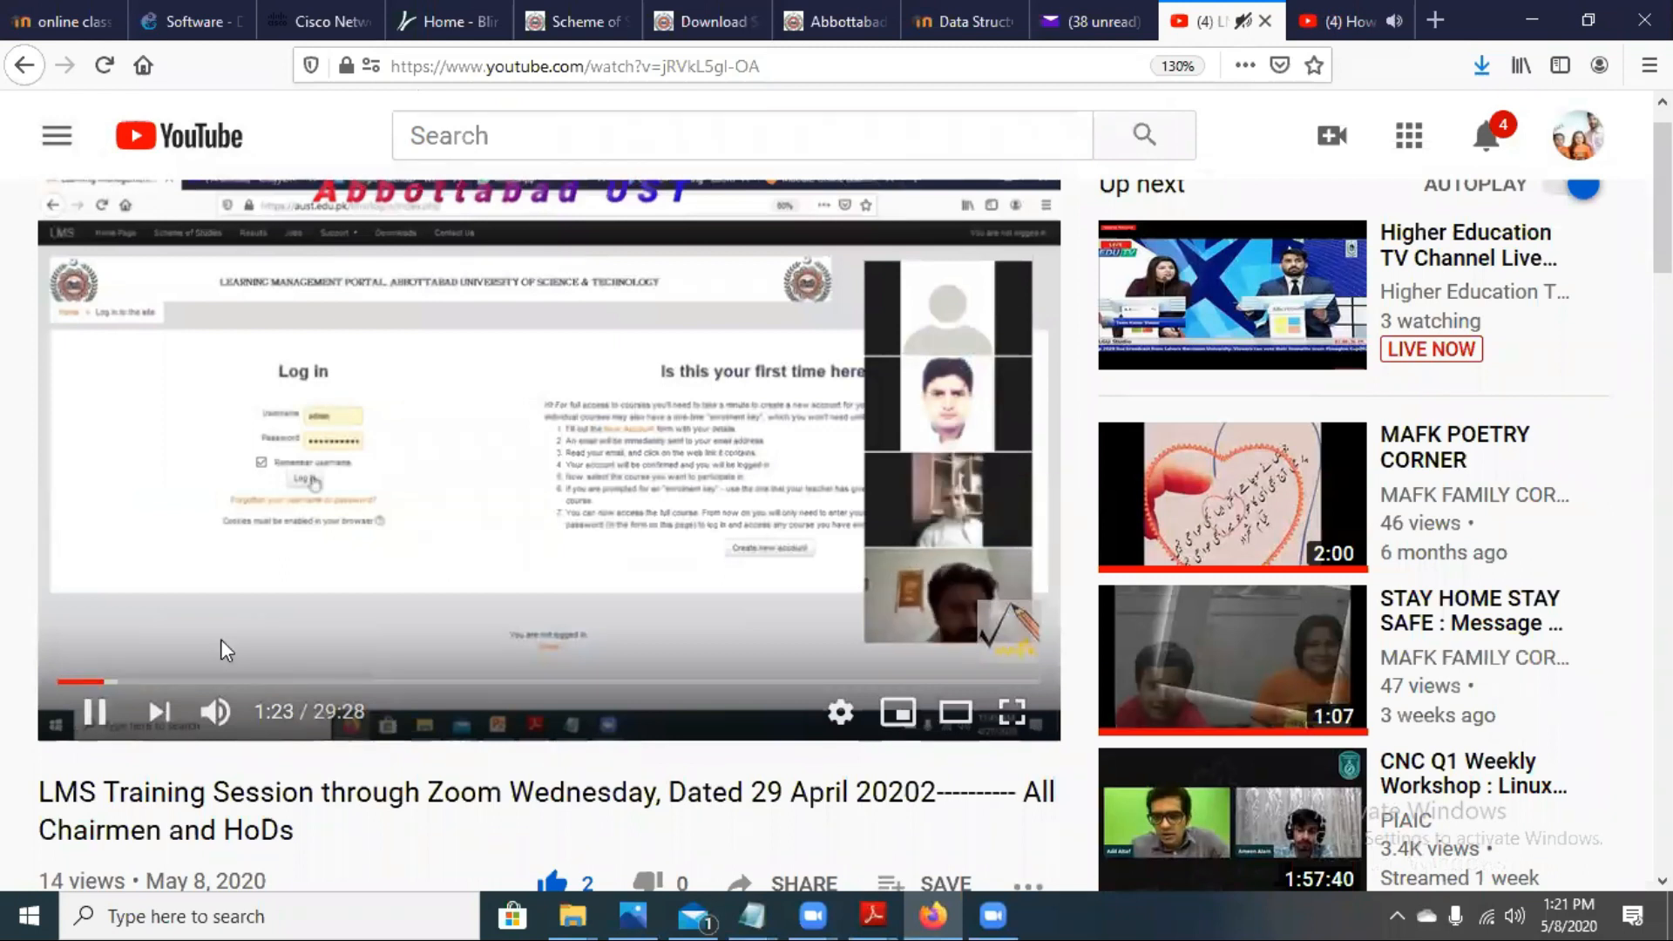
pyautogui.moveTo(174, 694)
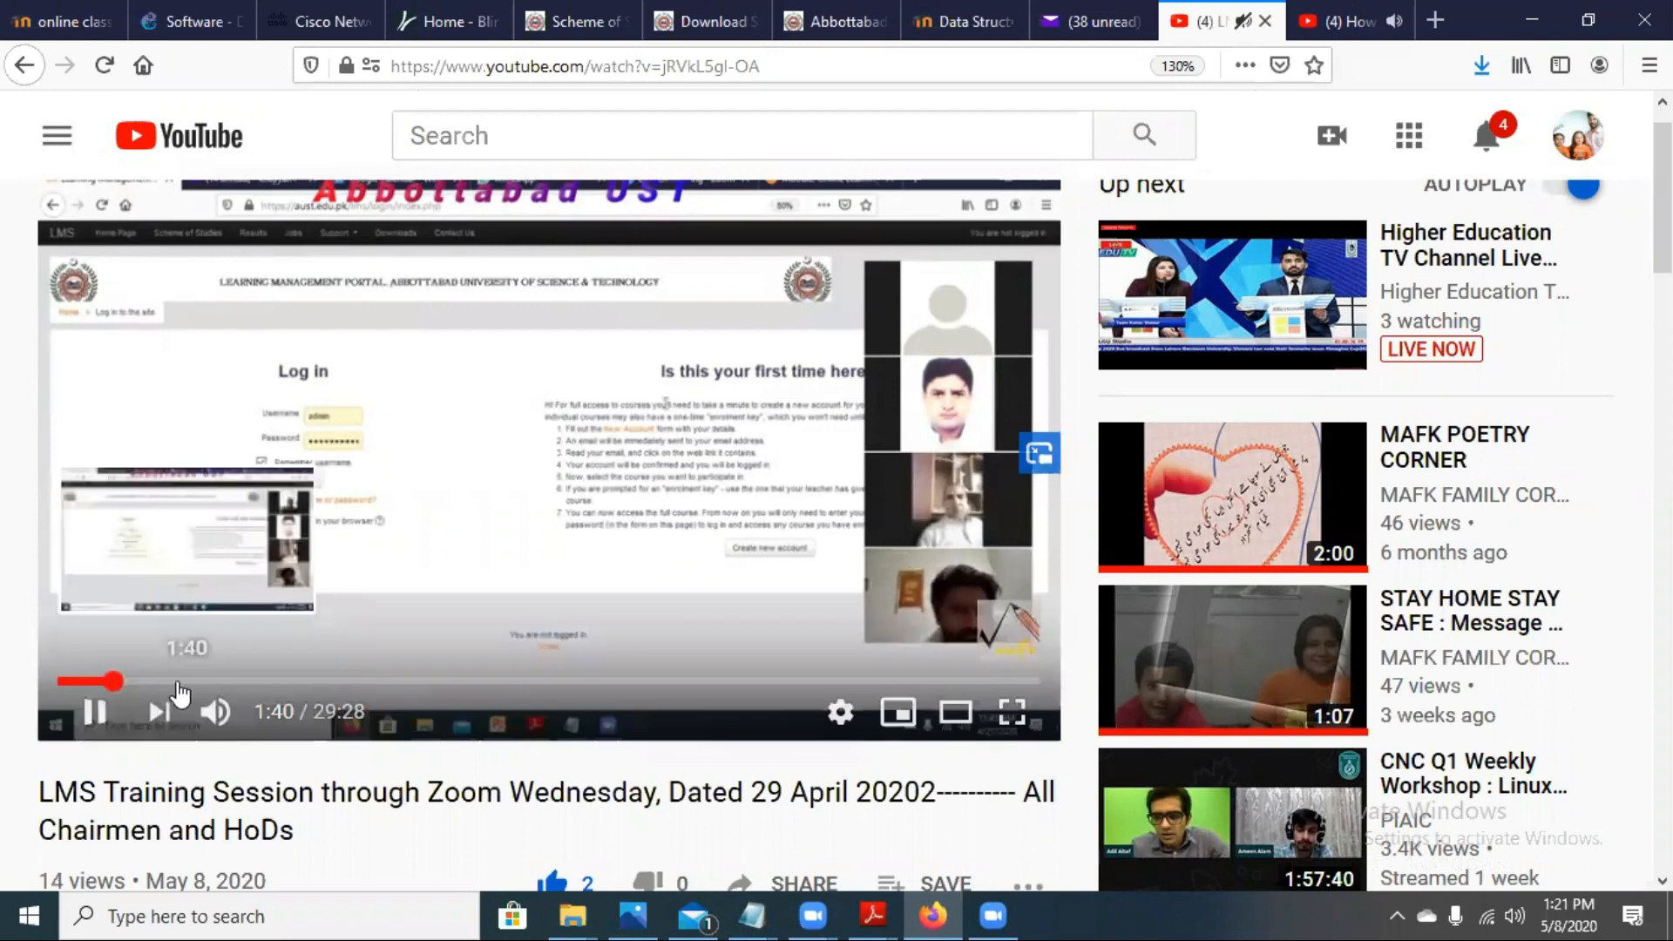
pyautogui.click(229, 684)
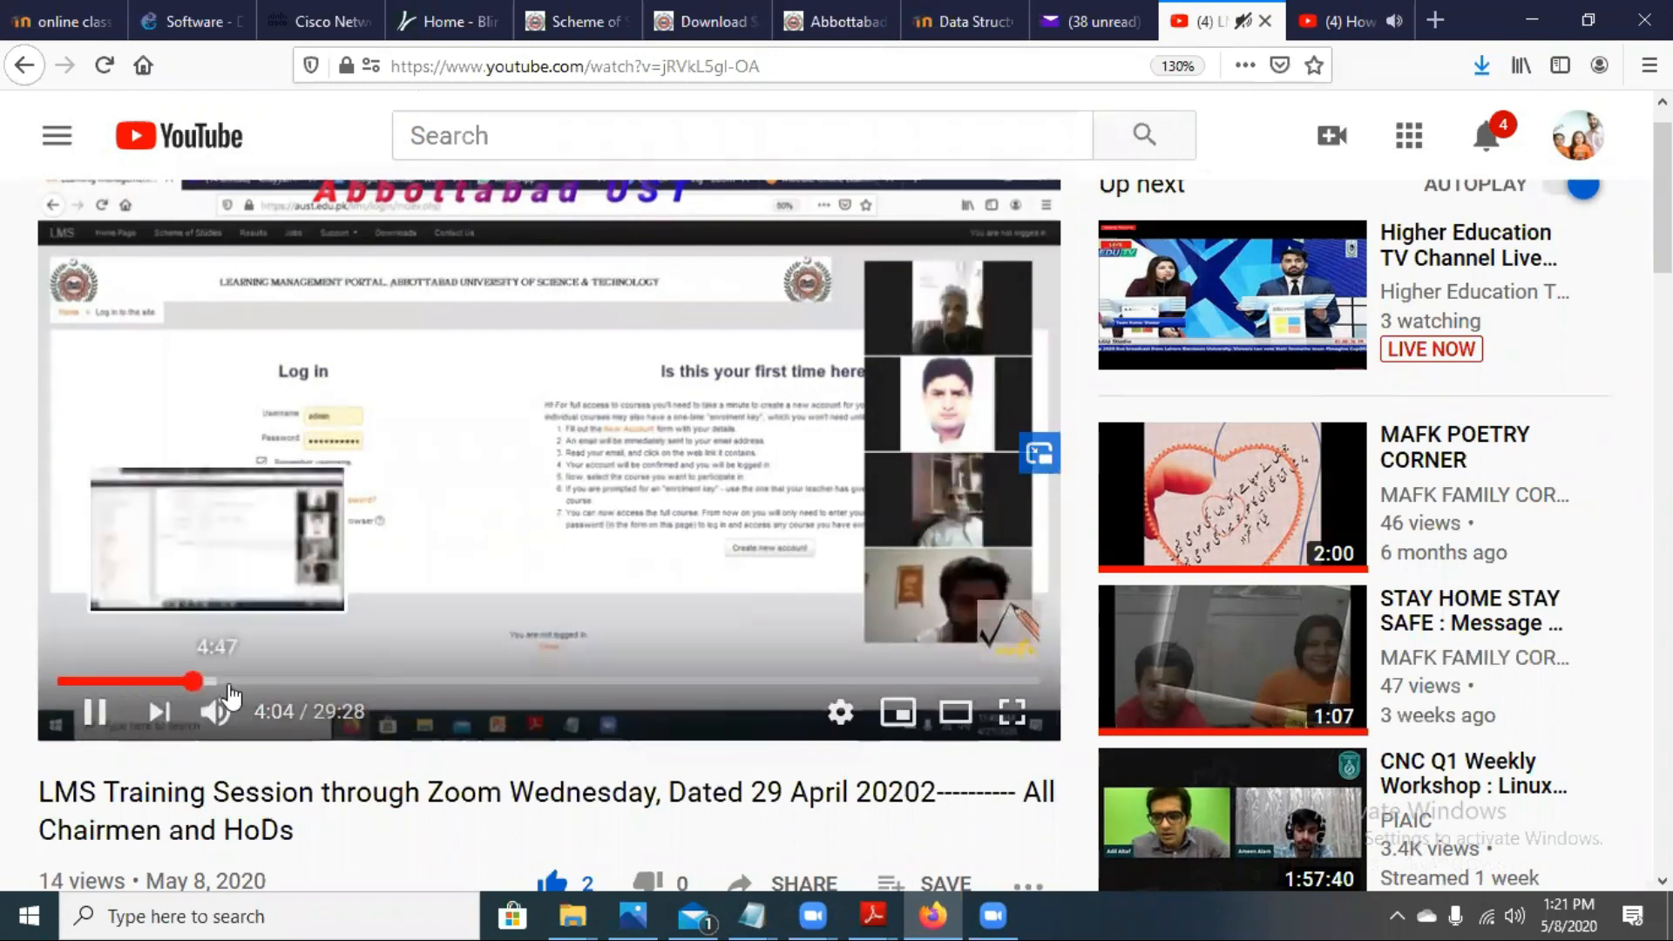
pyautogui.click(293, 688)
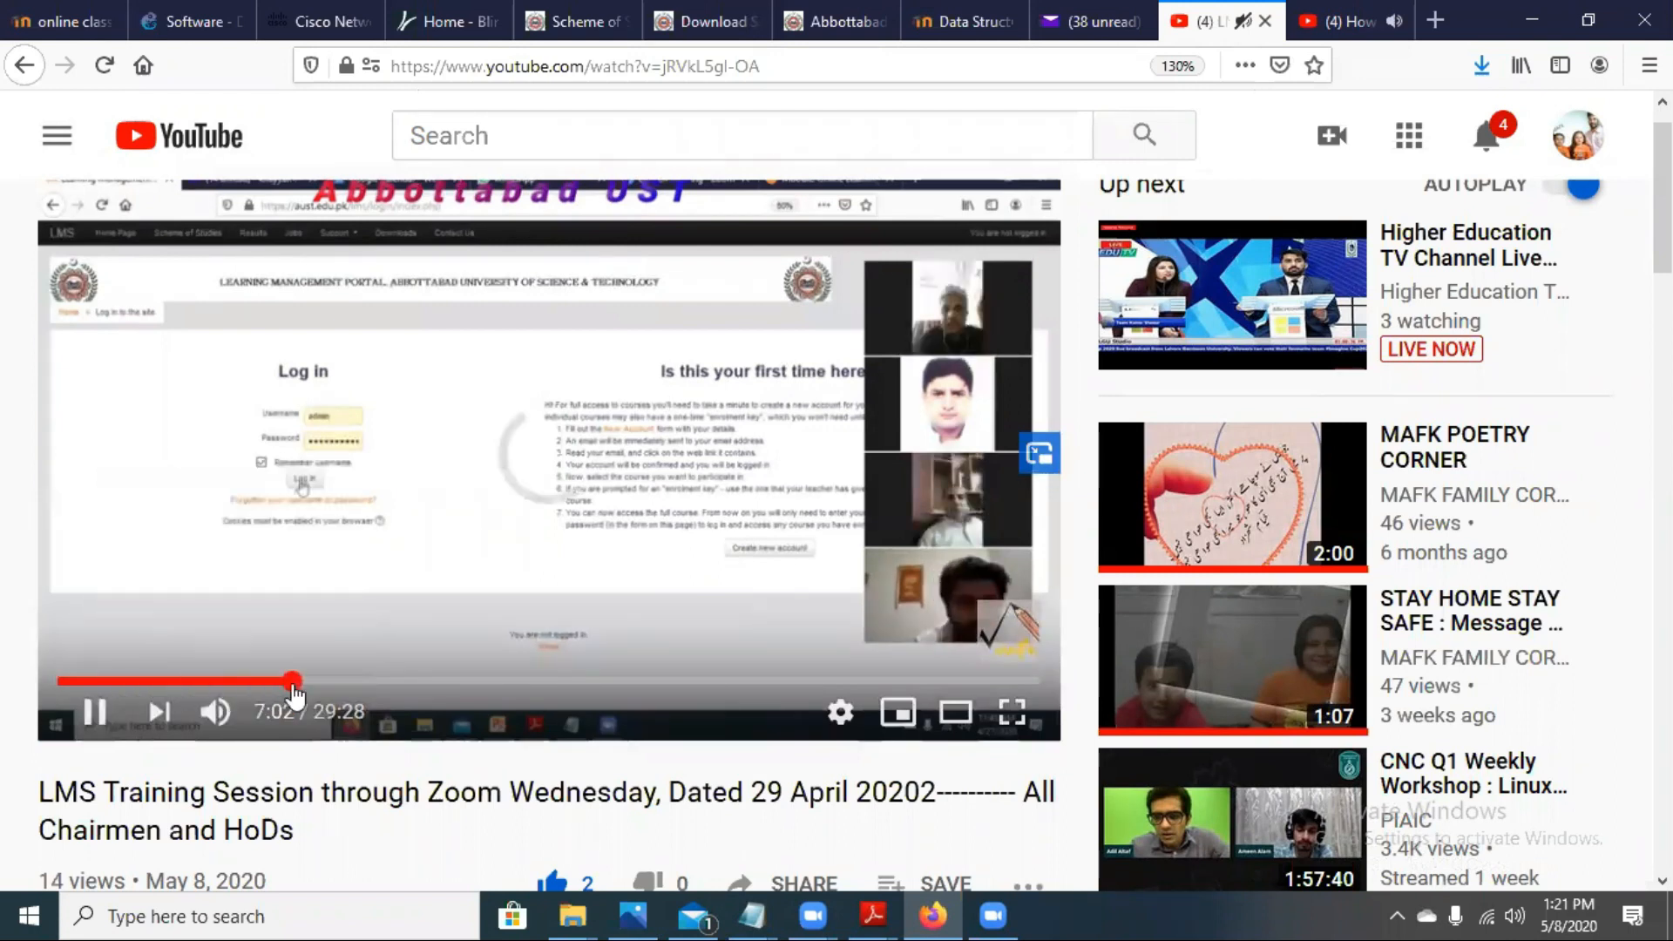
pyautogui.click(335, 686)
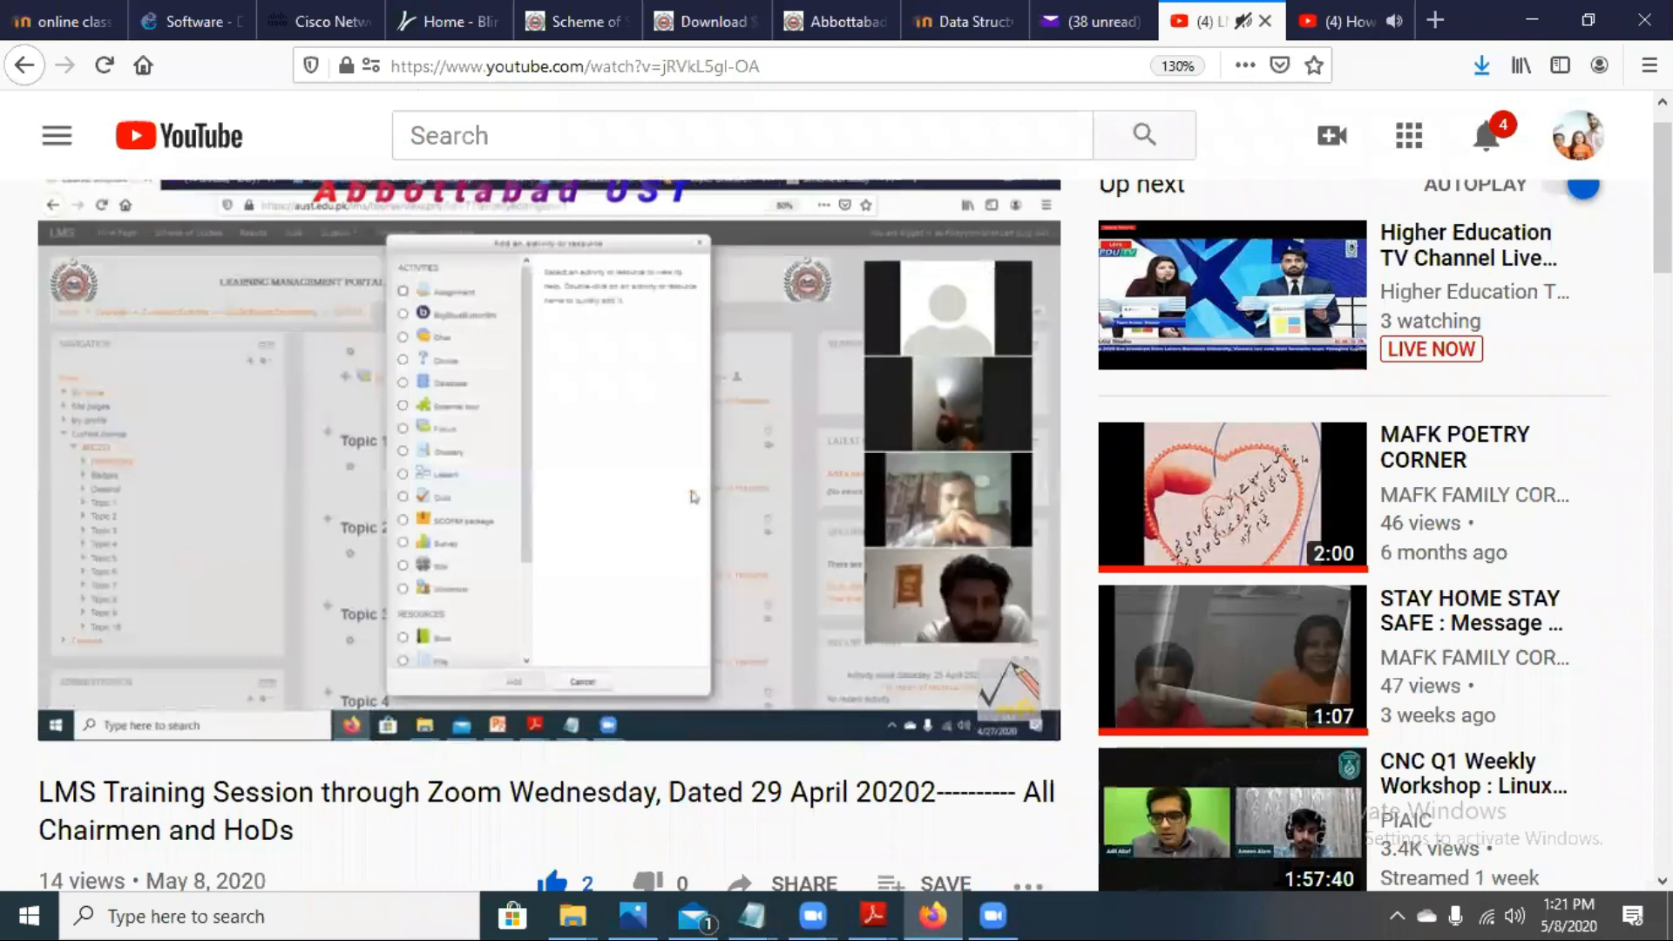
# Step: Copy the web address of the LMS training session video
pyautogui.click(762, 77)
pyautogui.rightClick(716, 77)
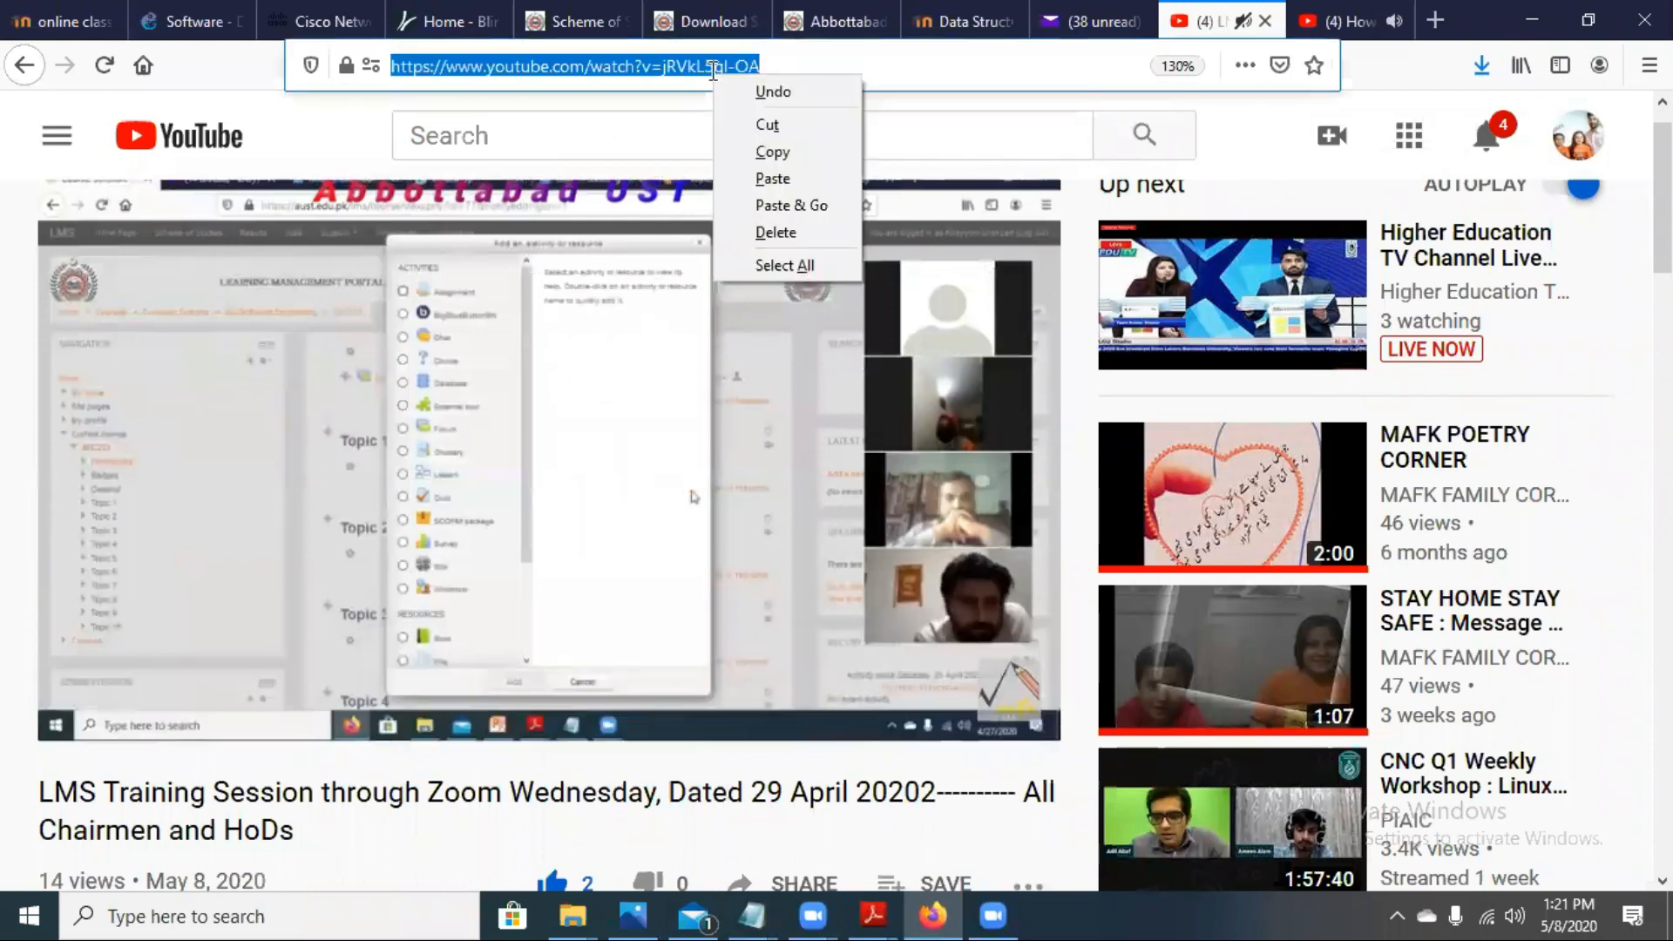
pyautogui.click(784, 155)
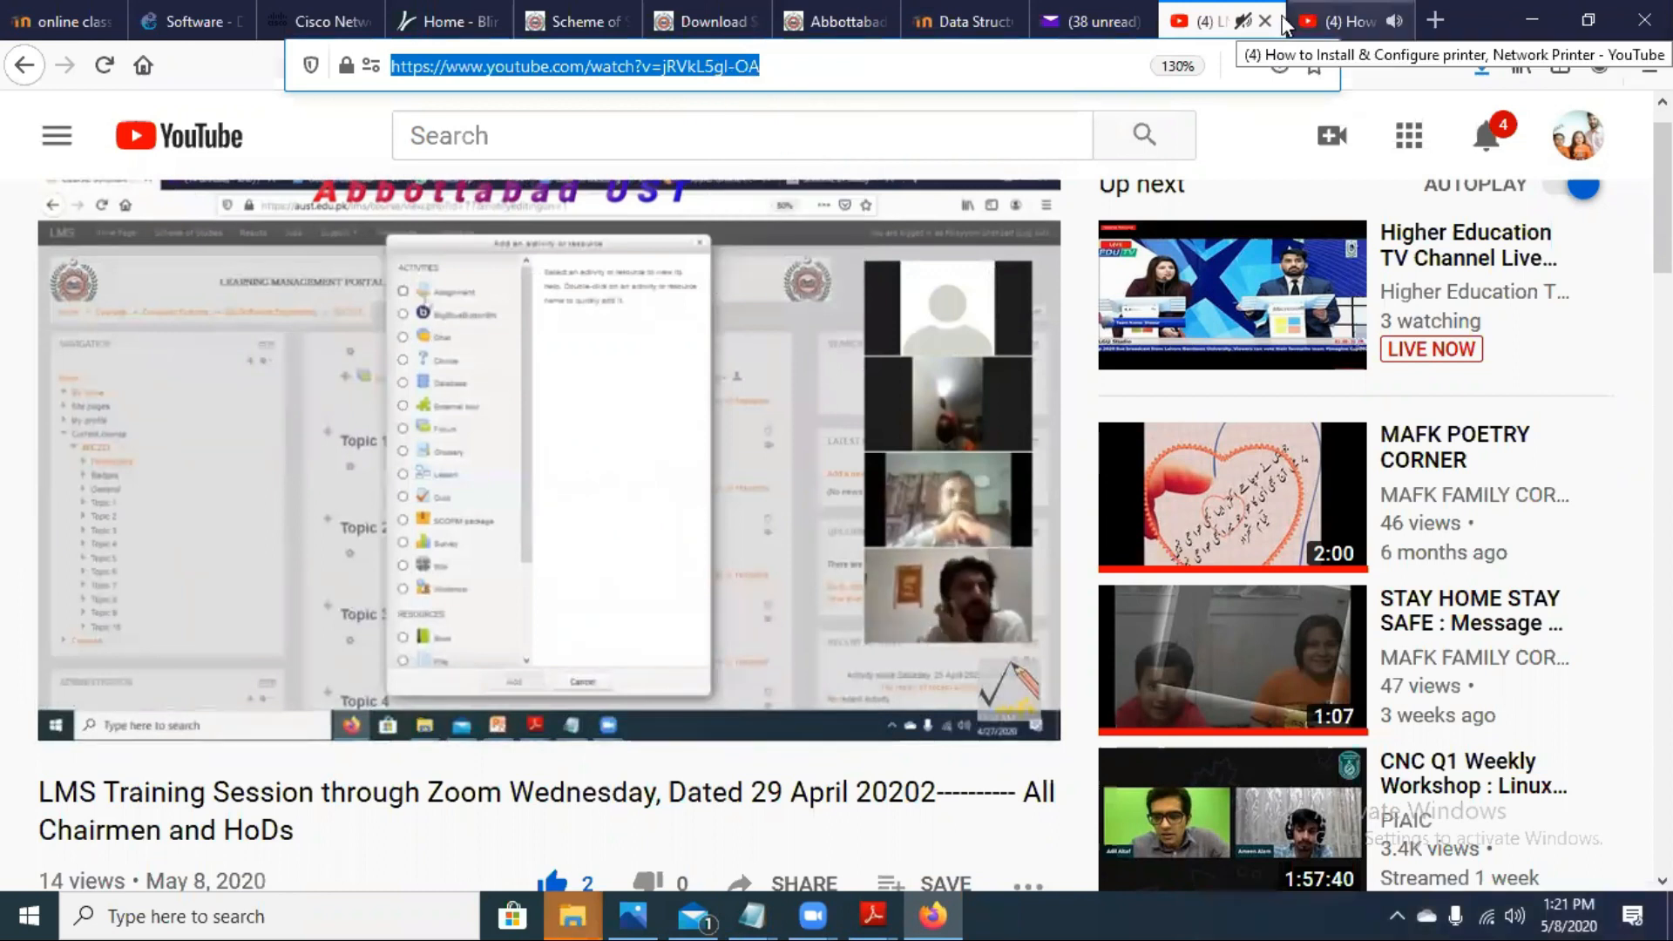
pyautogui.click(817, 913)
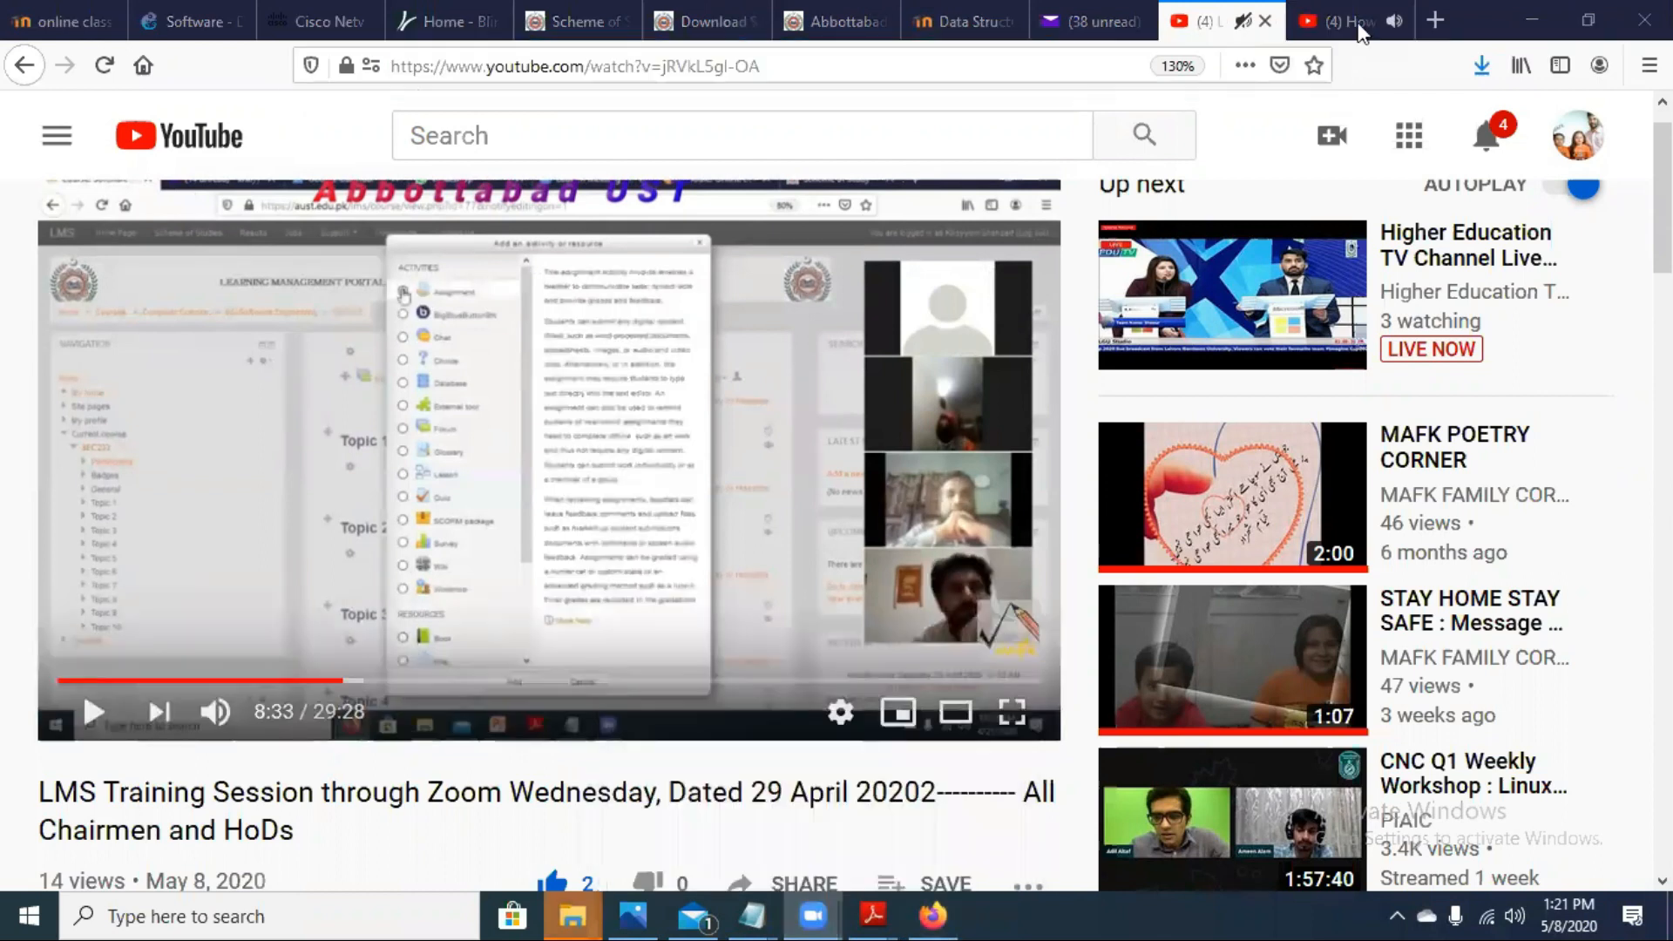
pyautogui.click(932, 914)
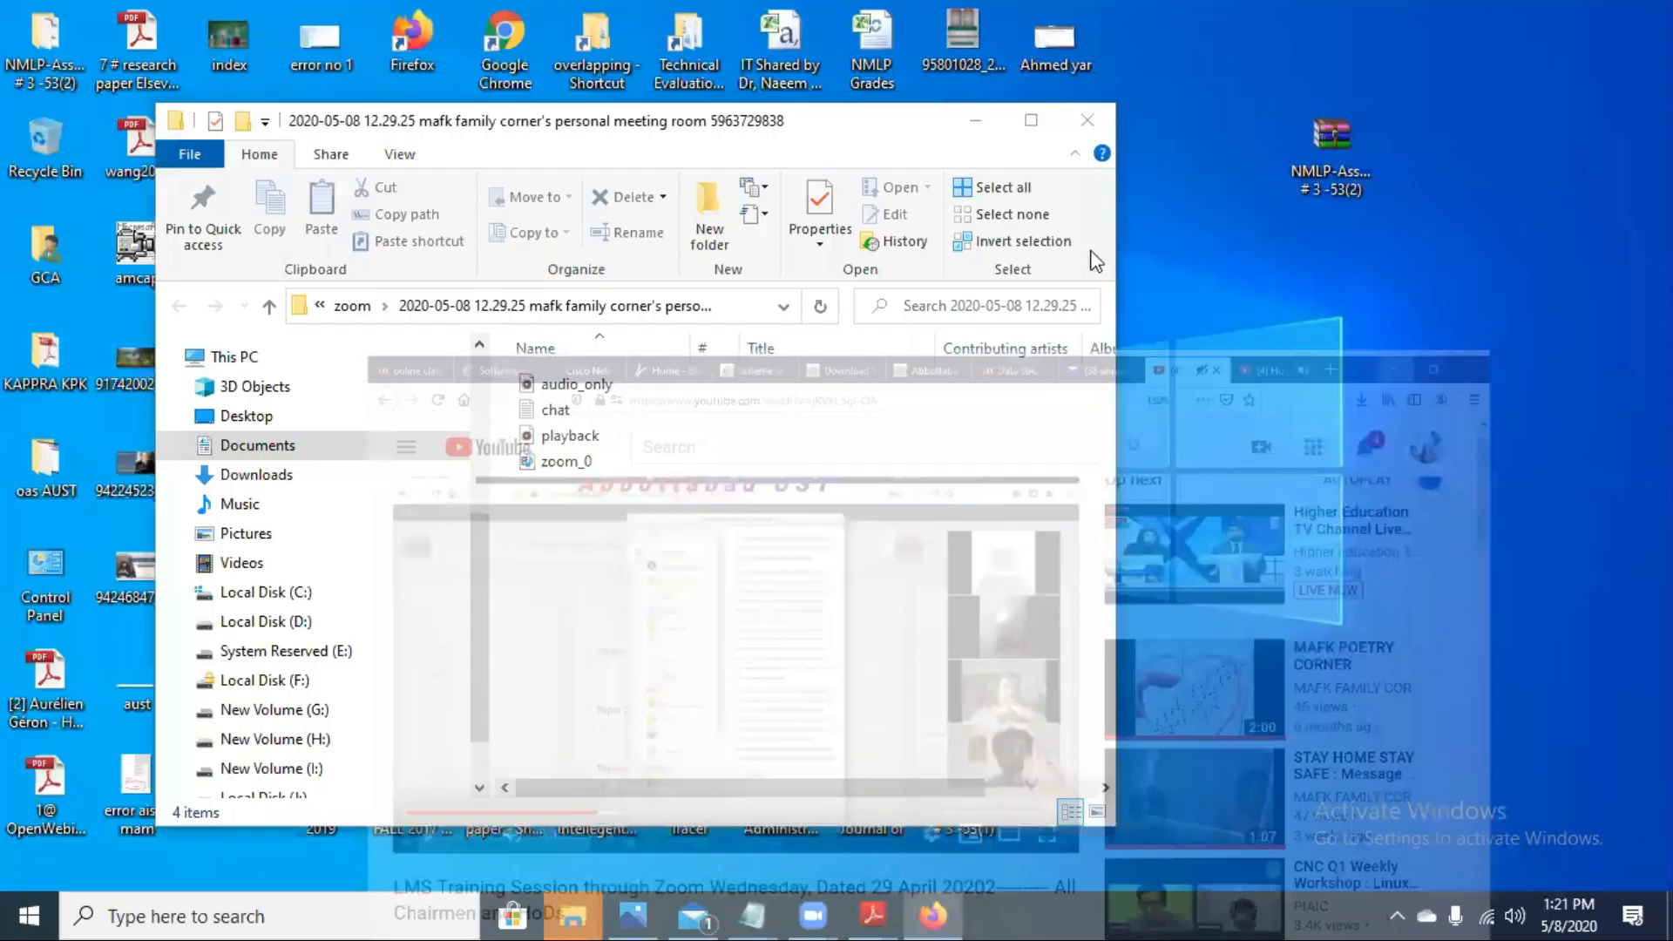
pyautogui.click(702, 915)
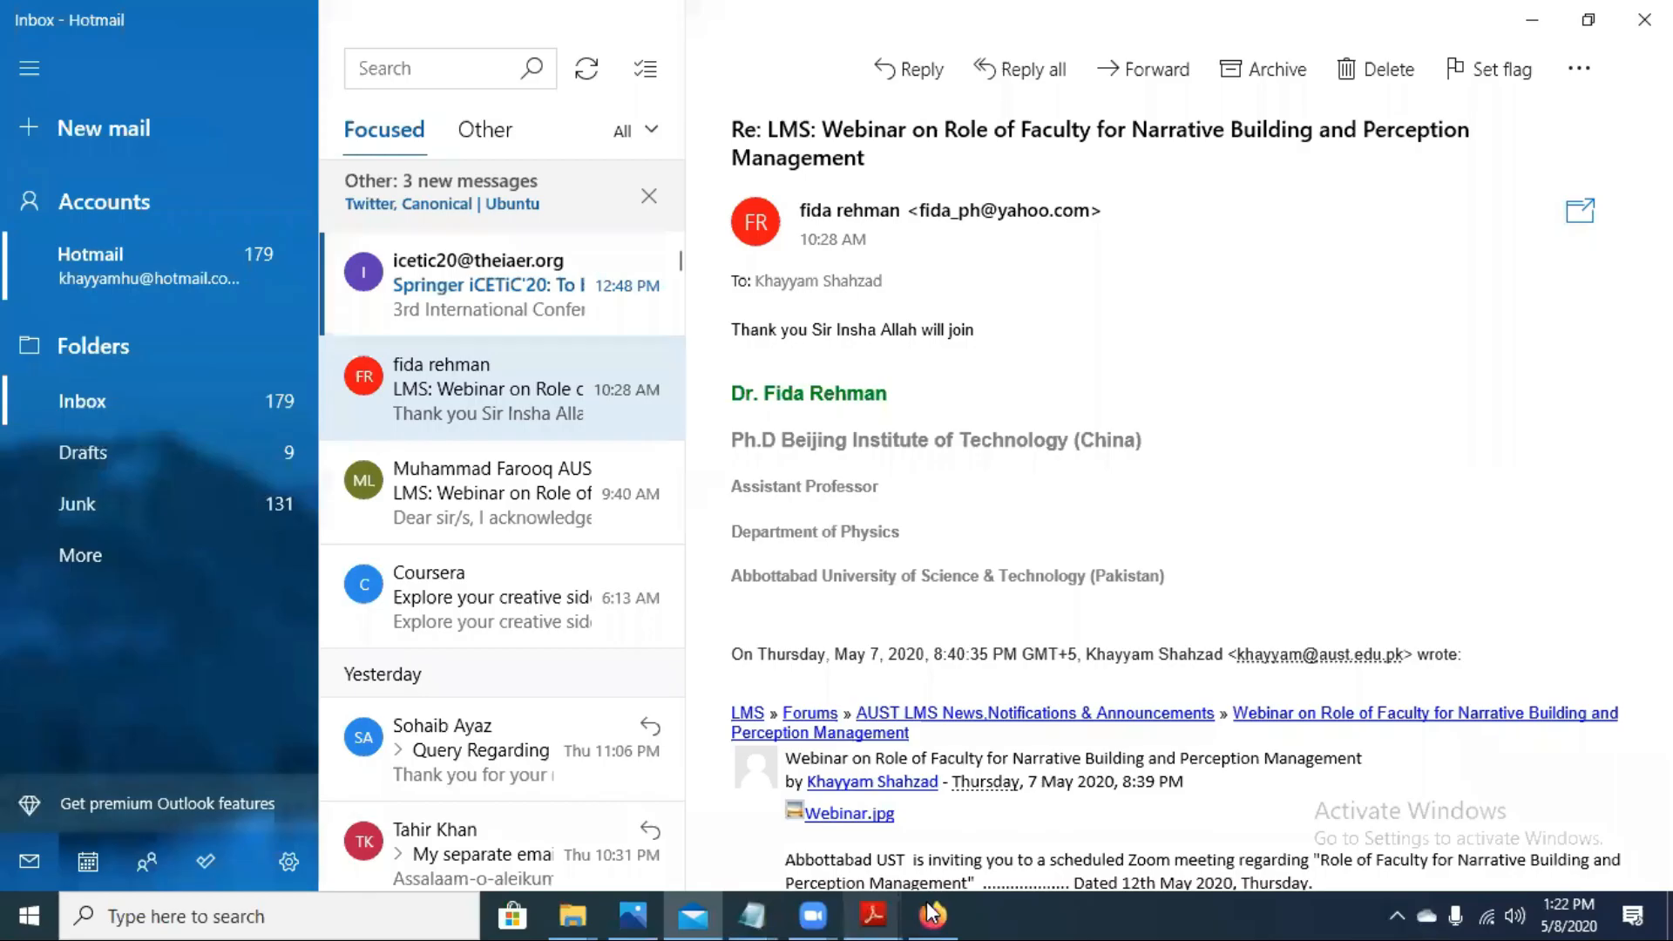
pyautogui.click(932, 913)
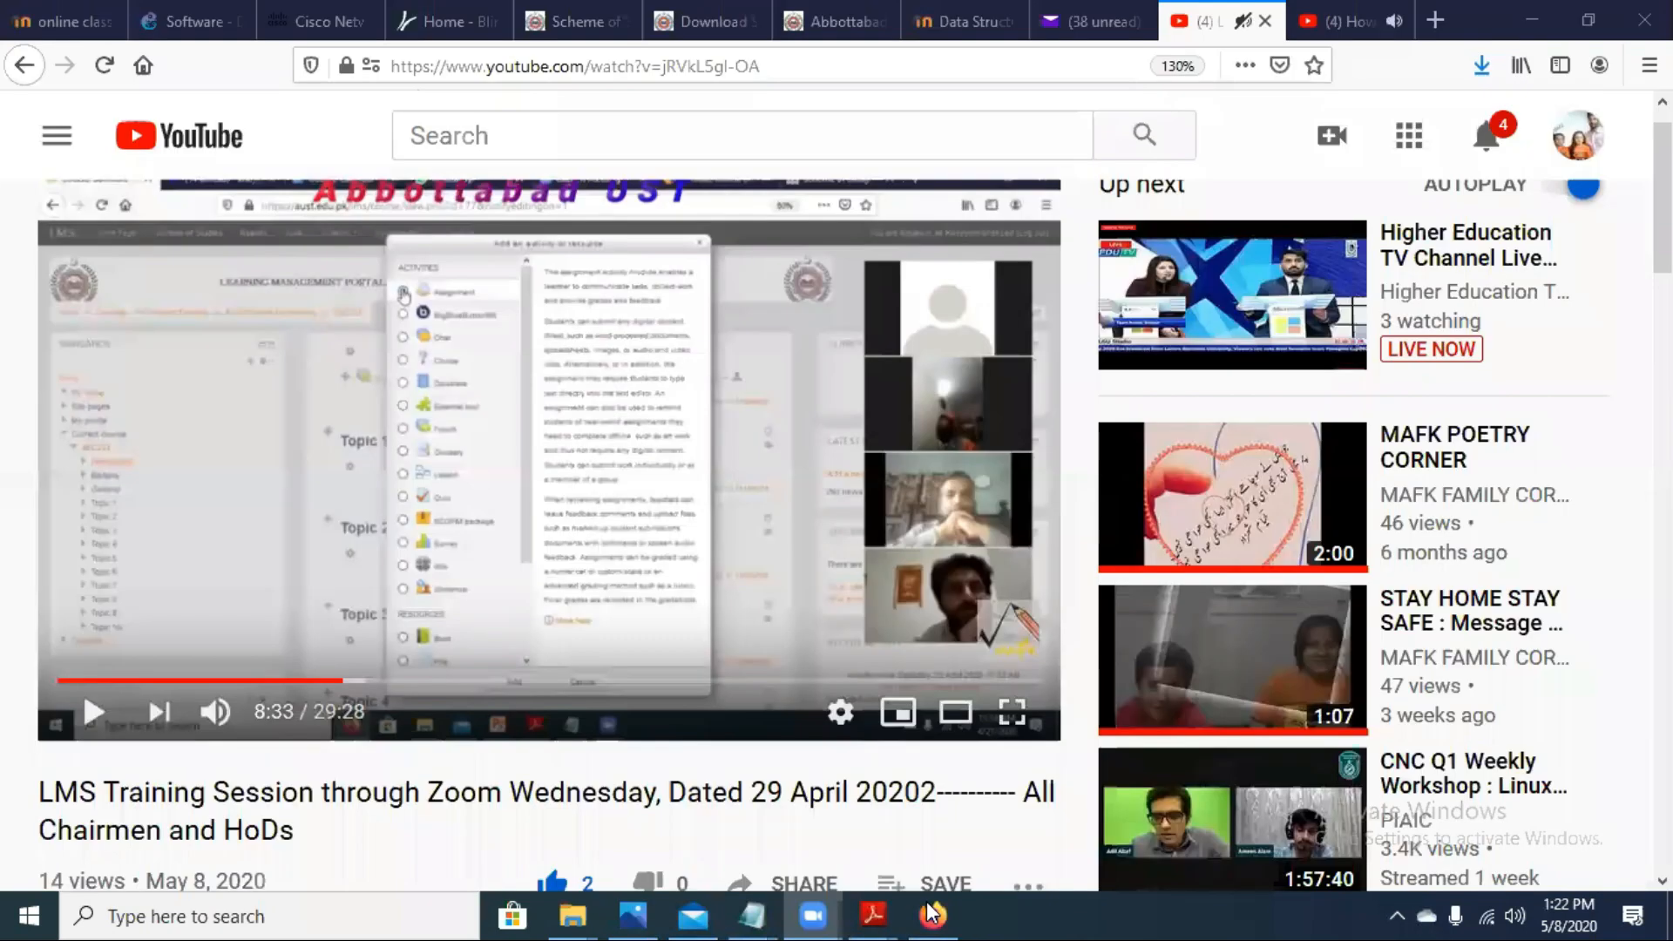